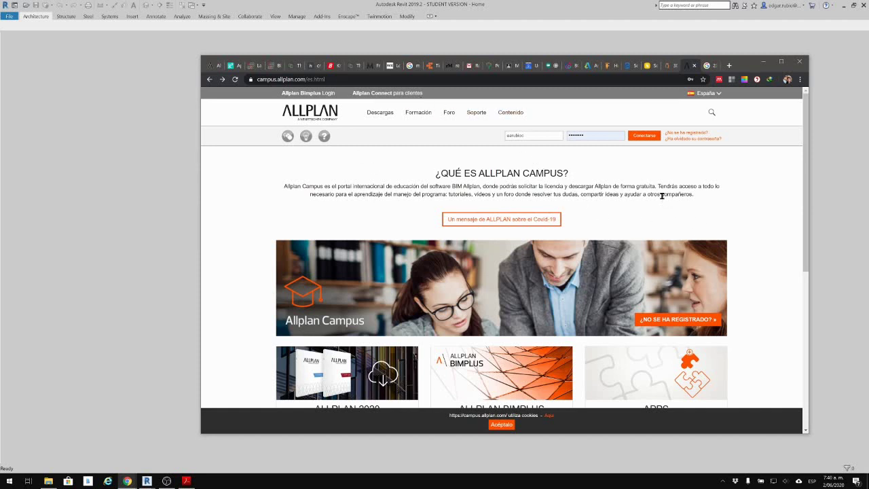
# Switch to Revit, open the Autodesk App Store from it and search the Revit apps for "PDF 3d".
pyautogui.moveTo(661, 195); pyautogui.dragTo(469, 194)
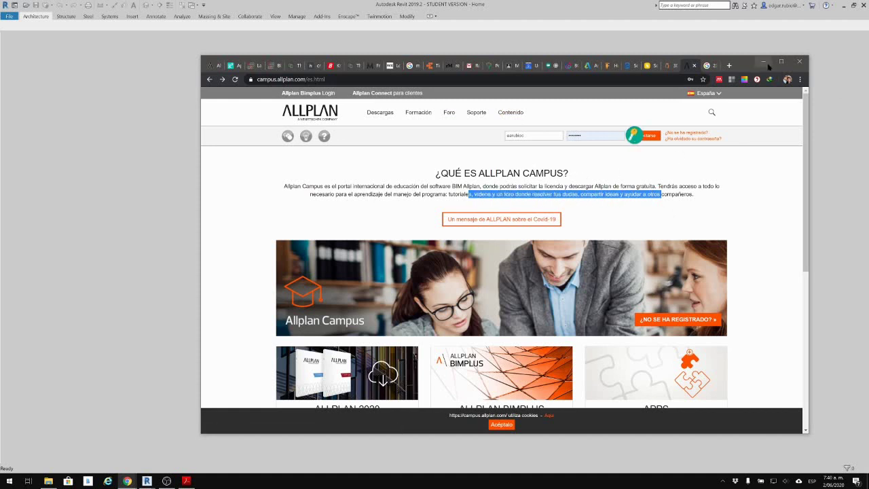
pyautogui.click(764, 63)
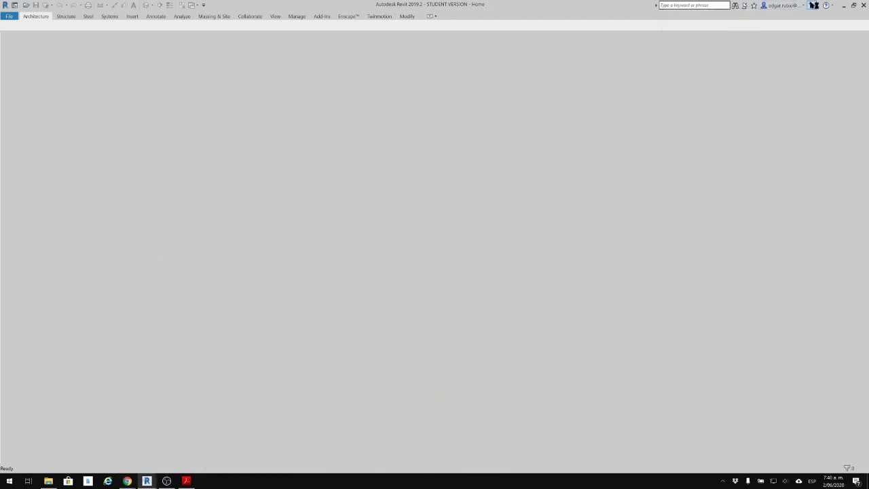
pyautogui.click(813, 6)
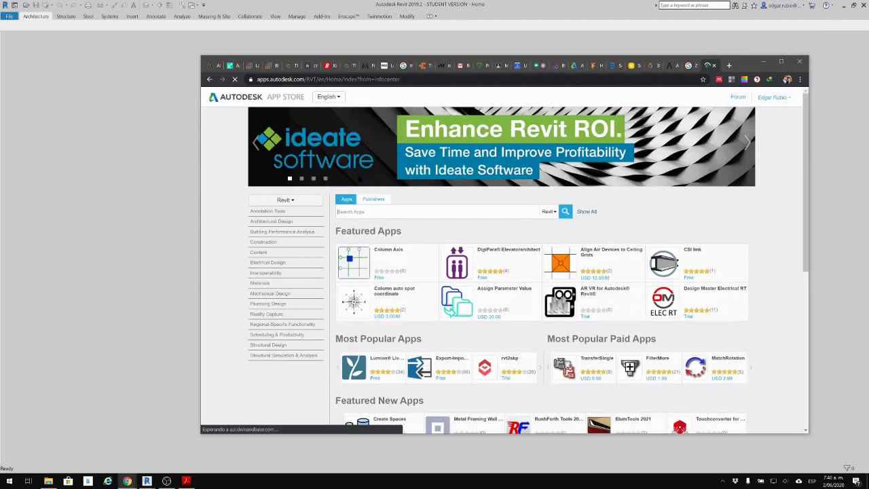
pyautogui.click(362, 210)
pyautogui.write('PDF 3')
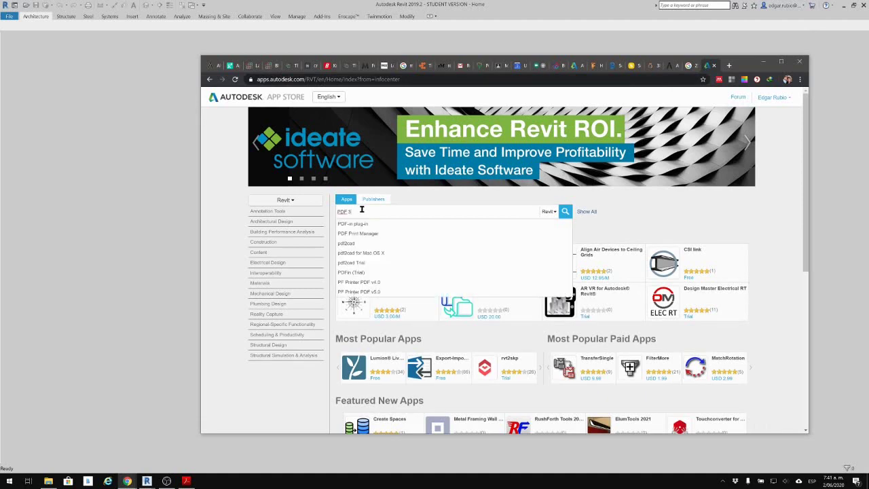
pyautogui.write('d')
pyautogui.press('Return')
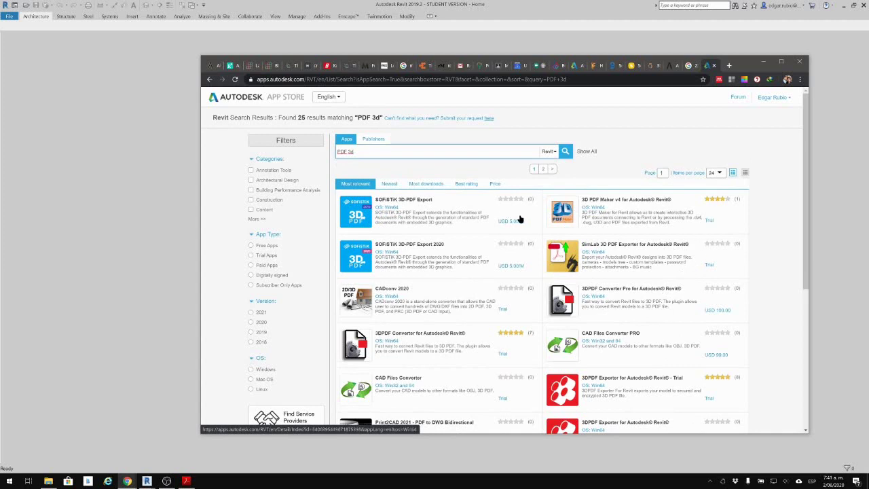
# Look through the 3D PDF app results, close the store page and return to Revit.
pyautogui.scroll(-2, 523, 234)
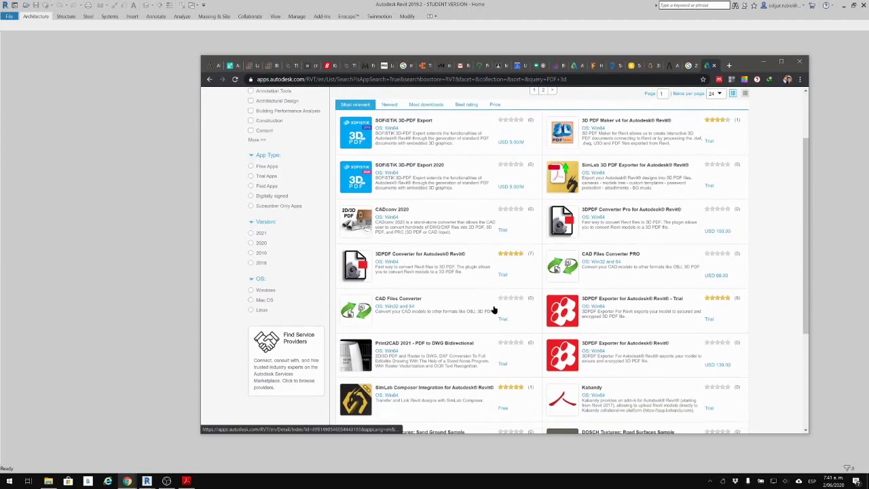
pyautogui.scroll(-3, 652, 340)
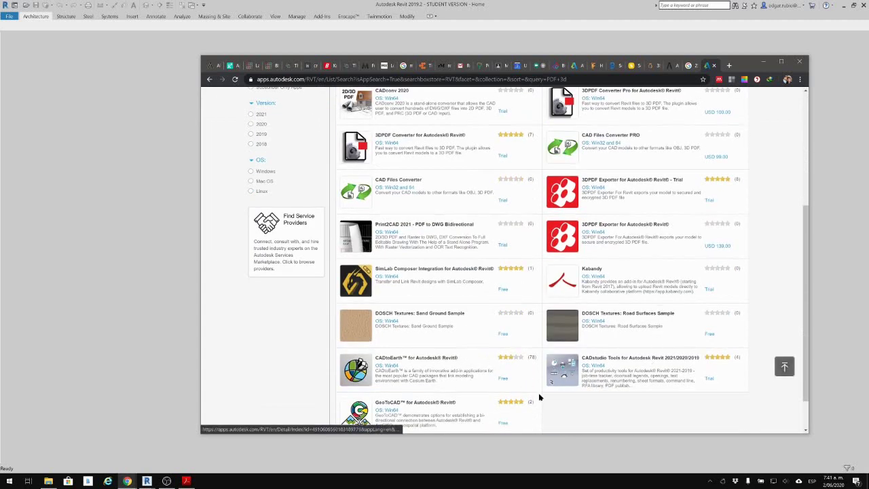
pyautogui.scroll(5, 538, 392)
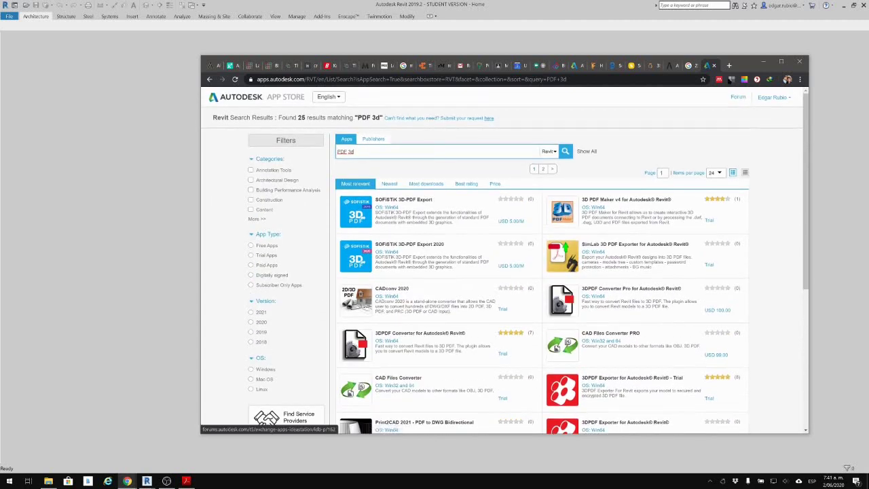
pyautogui.click(714, 65)
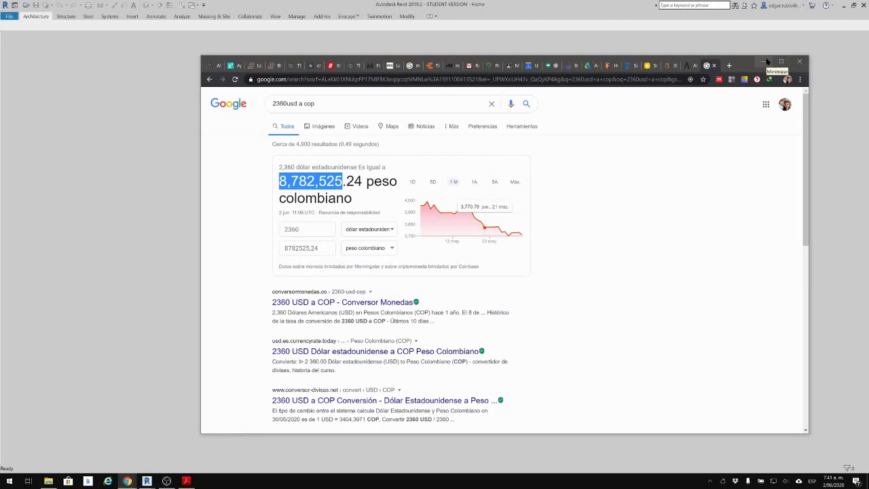
pyautogui.click(765, 62)
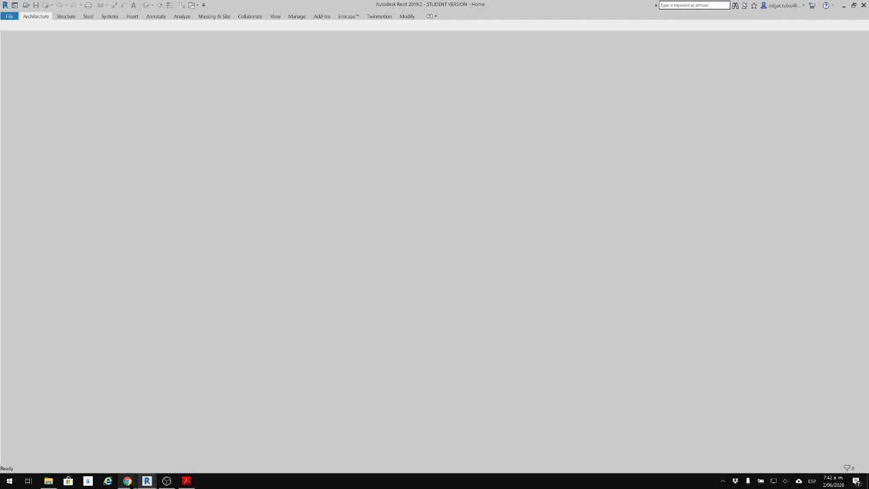
# Switch back to Chrome, open bimserver.center in a new tab and maximize the browser window.
pyautogui.moveTo(127, 481)
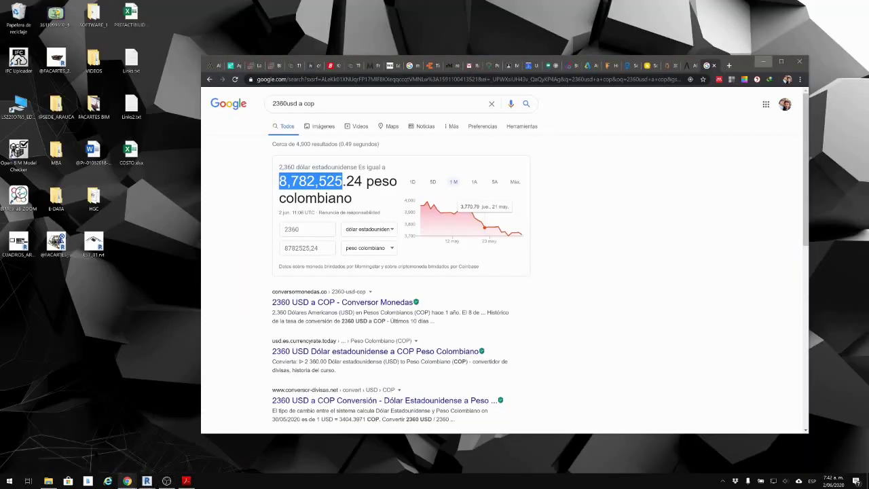
pyautogui.click(110, 457)
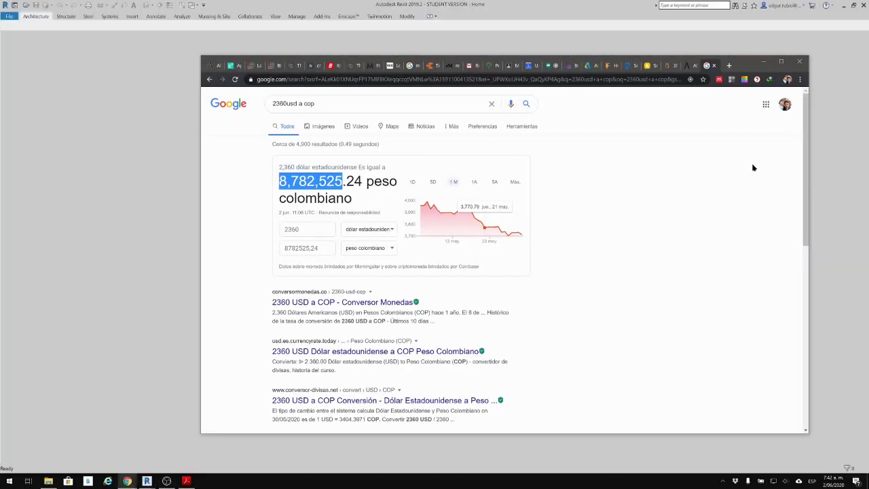
pyautogui.click(729, 65)
pyautogui.click(675, 81)
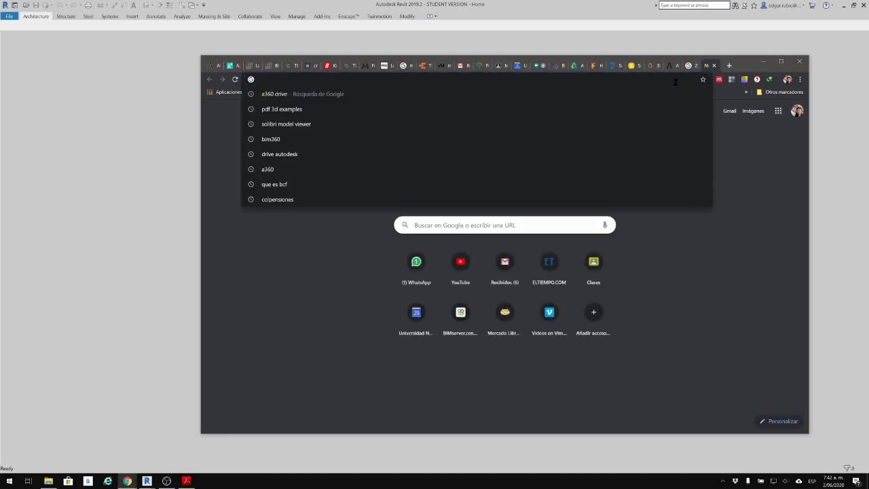
pyautogui.write('bimser')
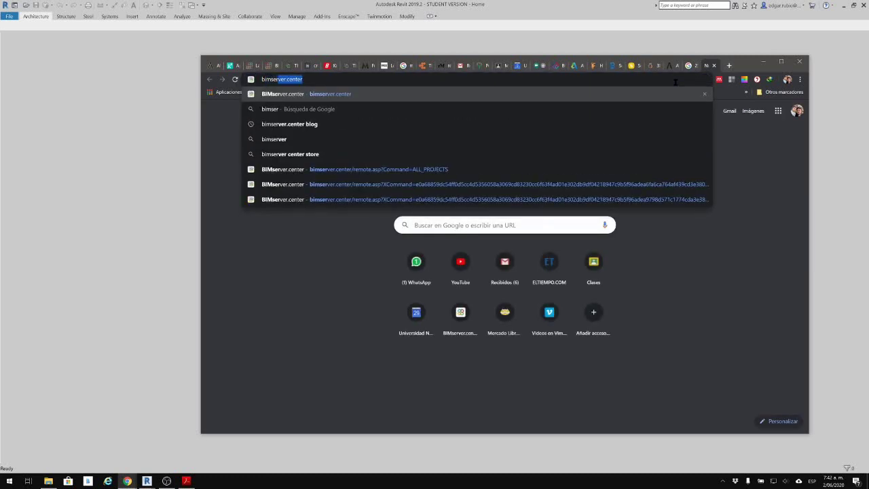
pyautogui.write('ver')
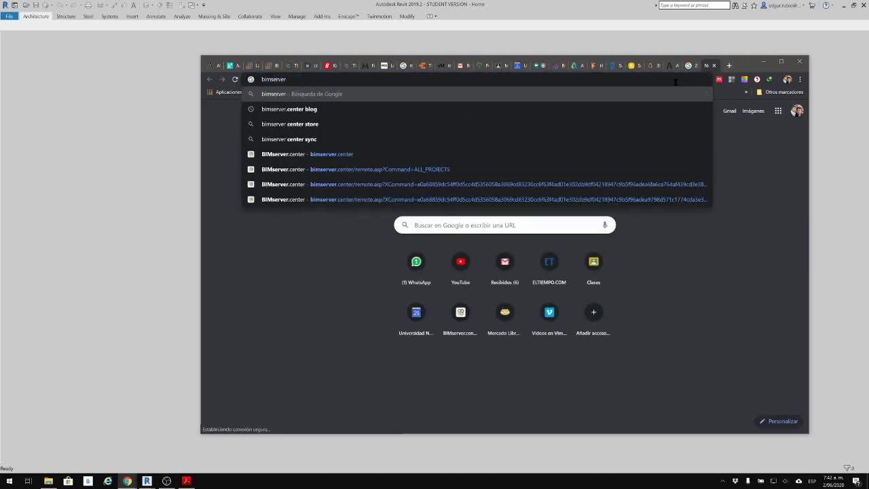
pyautogui.write(',')
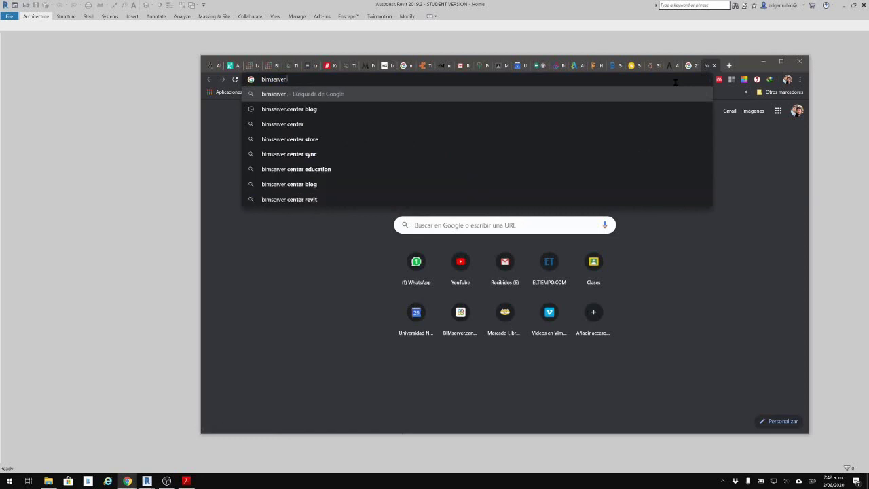
pyautogui.press('BackSpace')
pyautogui.write('.cent')
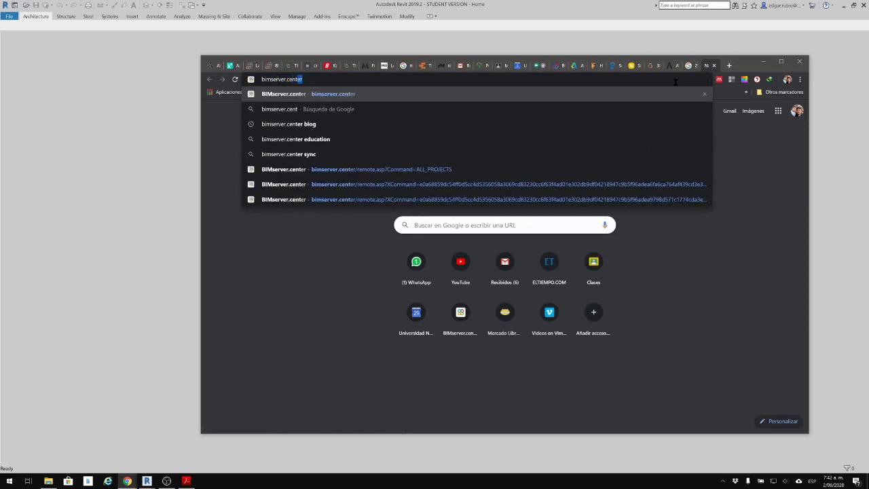
pyautogui.press('Return')
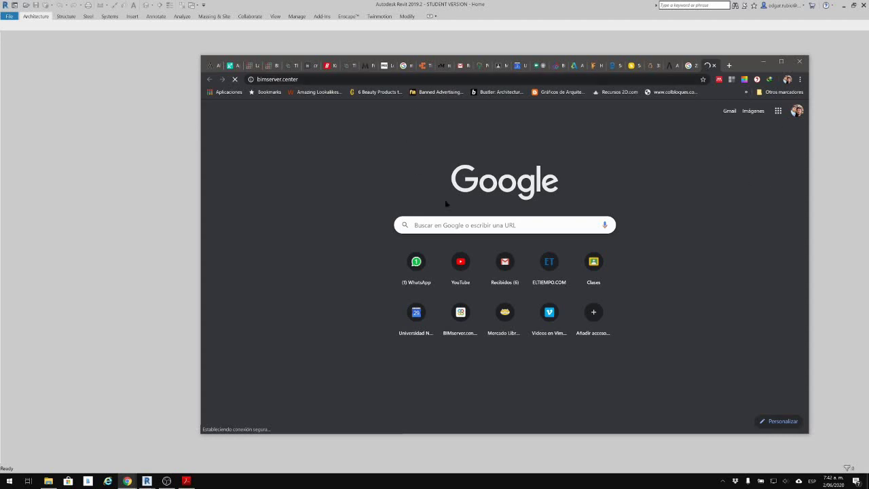
pyautogui.click(780, 61)
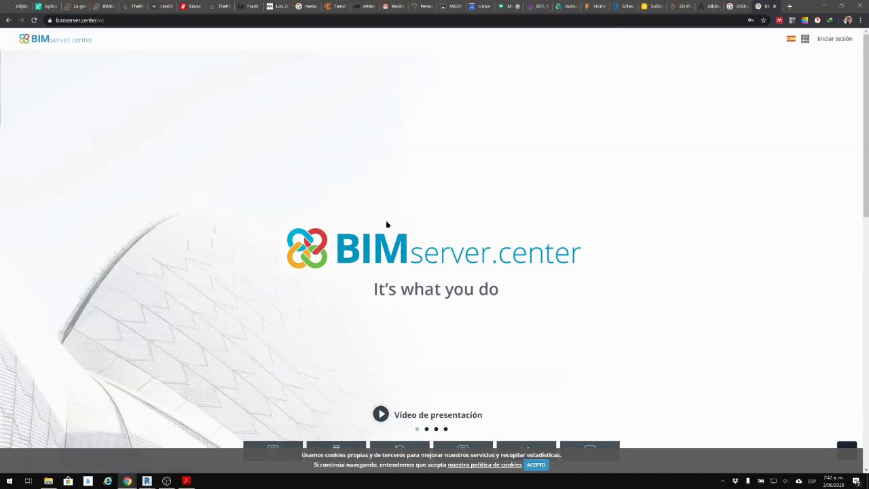
# Examine the BIMserver.center home page, including its presentation, services, registration section and platform statistics.
pyautogui.scroll(-2, 419, 254)
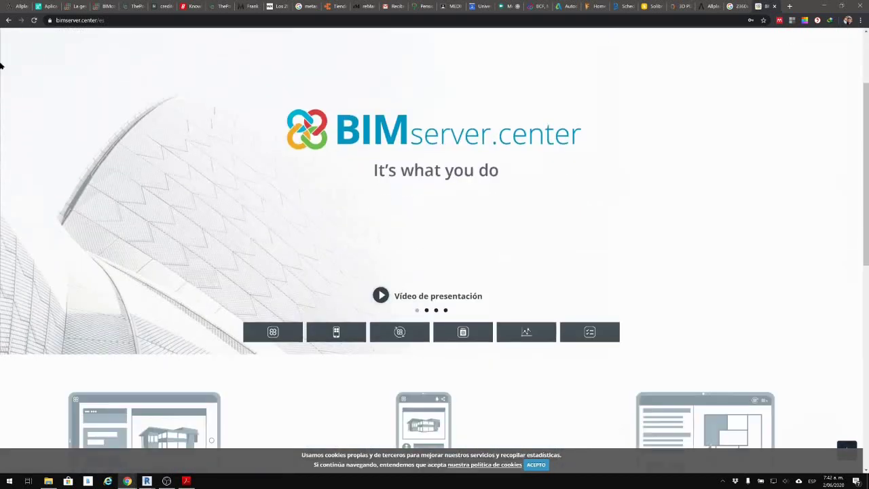
pyautogui.scroll(-1, 89, 201)
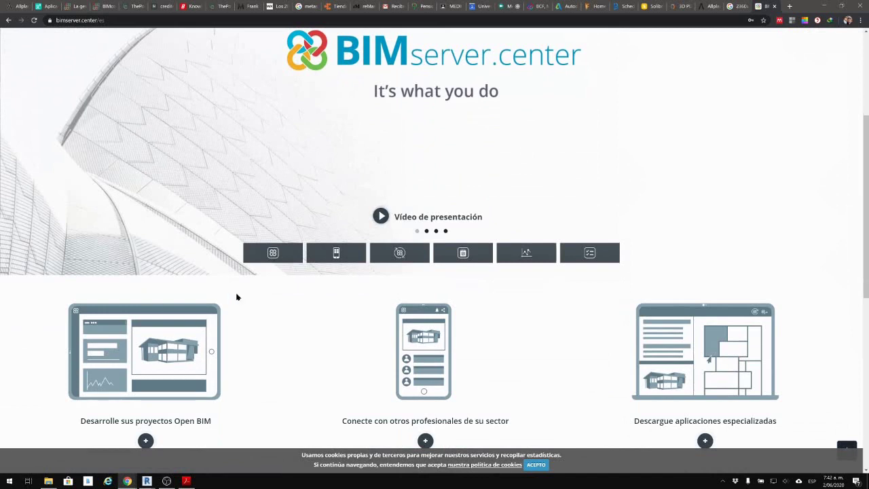
pyautogui.scroll(-2, 195, 270)
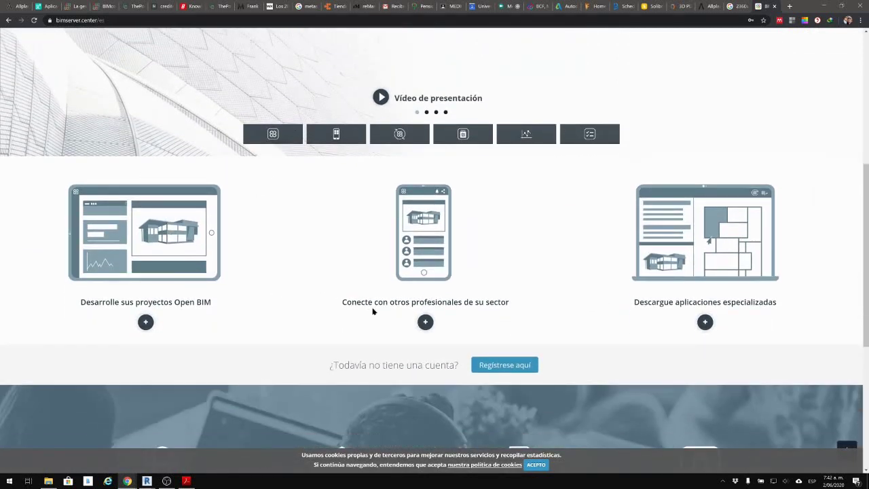
pyautogui.scroll(1, 232, 177)
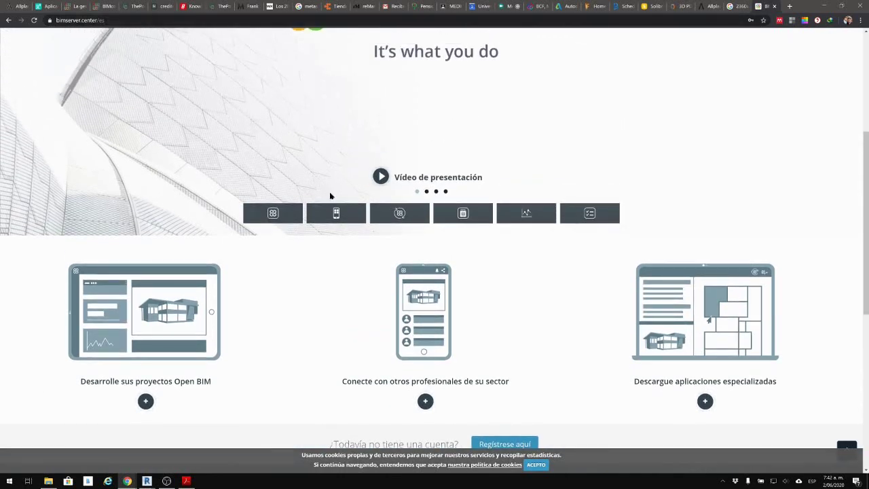
pyautogui.scroll(2, 377, 251)
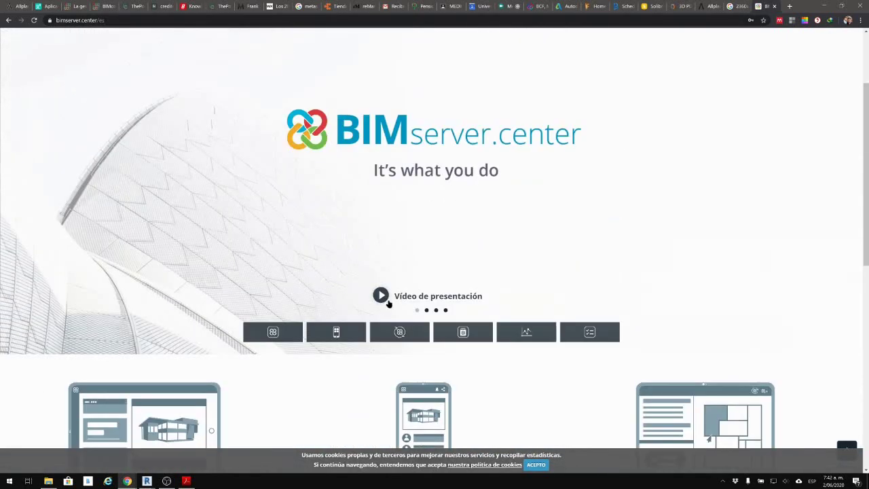
pyautogui.scroll(-3, 380, 297)
pyautogui.scroll(-2, 406, 254)
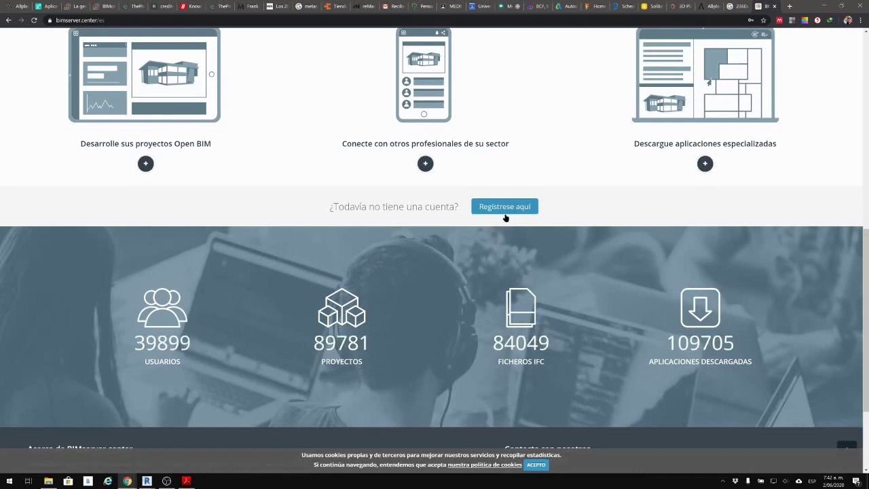
pyautogui.scroll(-2, 403, 291)
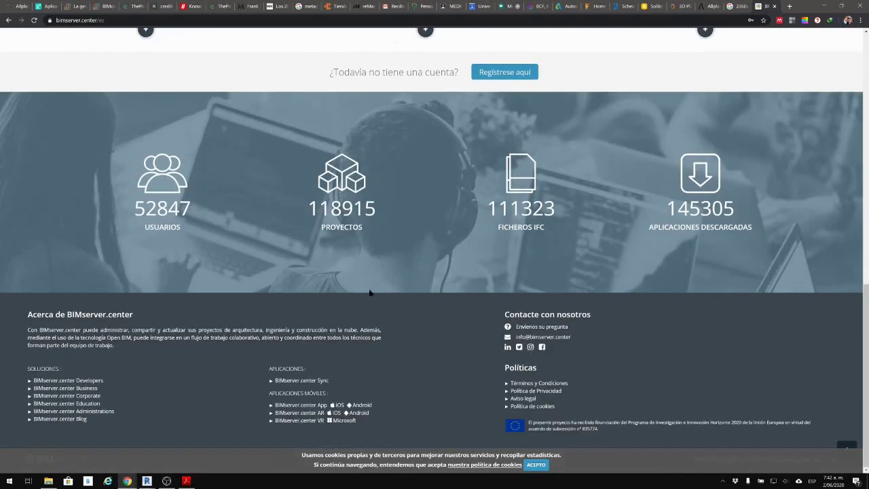
pyautogui.press('Home')
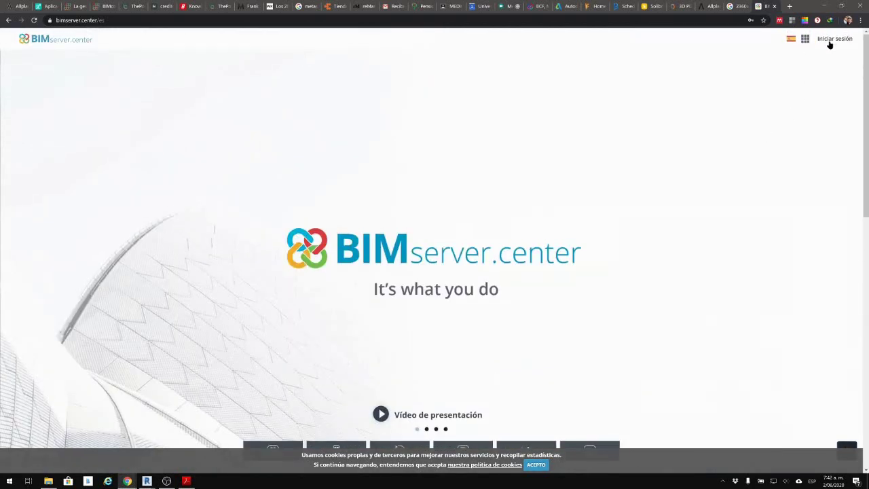
# Sign in to BIMserver.center with the saved account e-mail and password.
pyautogui.click(828, 38)
pyautogui.click(730, 77)
pyautogui.click(733, 99)
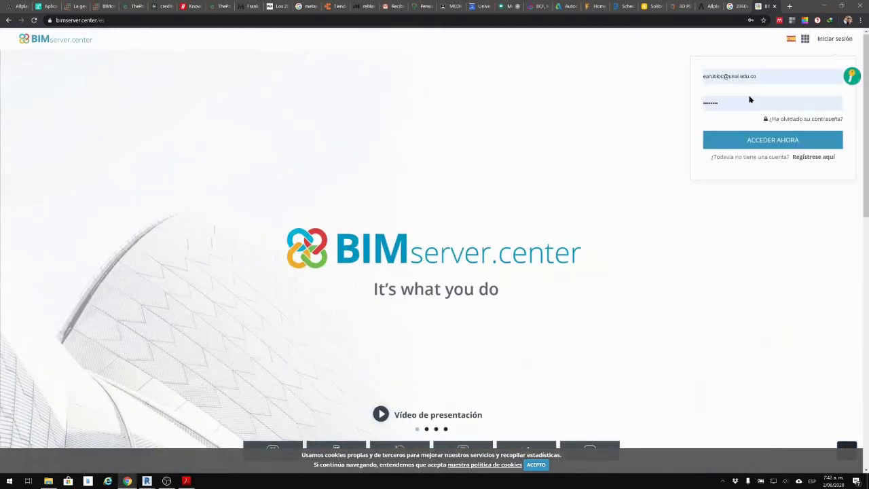
pyautogui.click(747, 102)
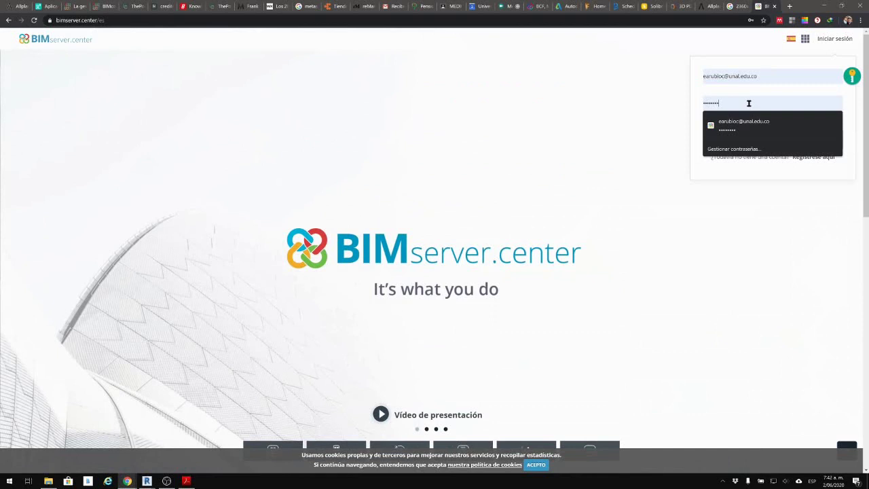
pyautogui.click(694, 170)
pyautogui.click(747, 142)
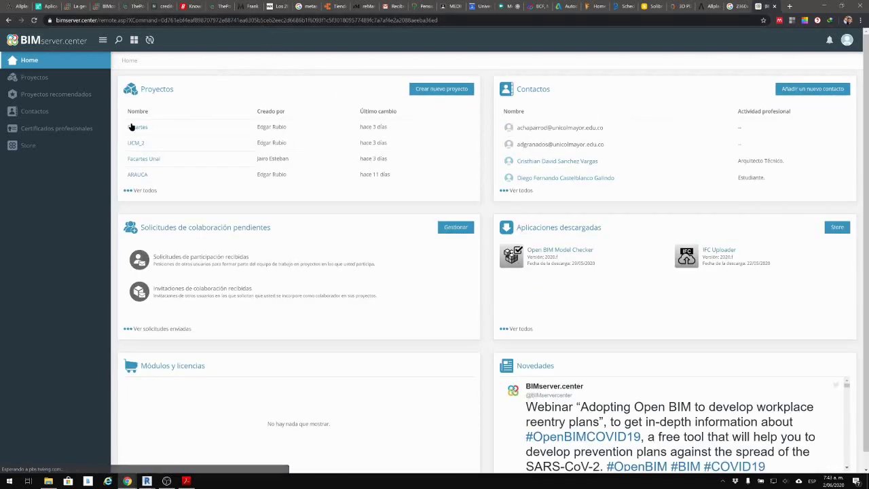
# Open the UCM_2 project and examine its dashboard, 3D building model and recommended applications.
pyautogui.click(131, 144)
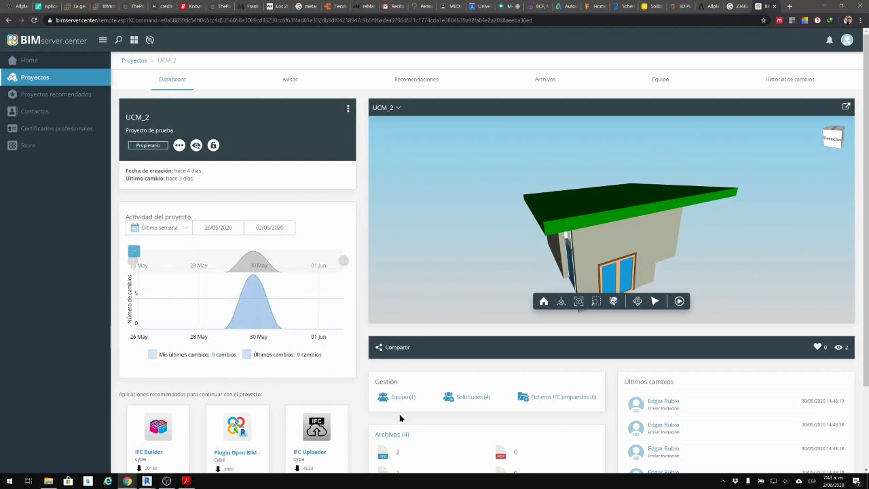
pyautogui.scroll(-2, 330, 306)
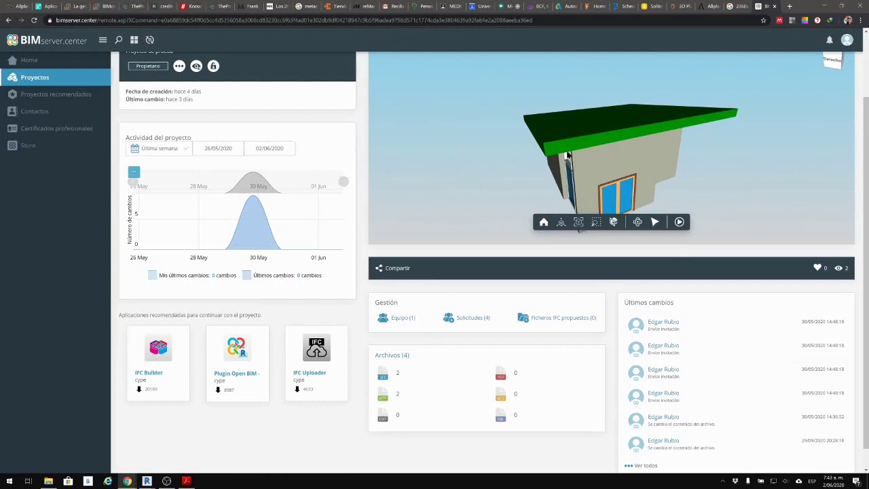
pyautogui.scroll(2, 567, 155)
pyautogui.scroll(2, 269, 144)
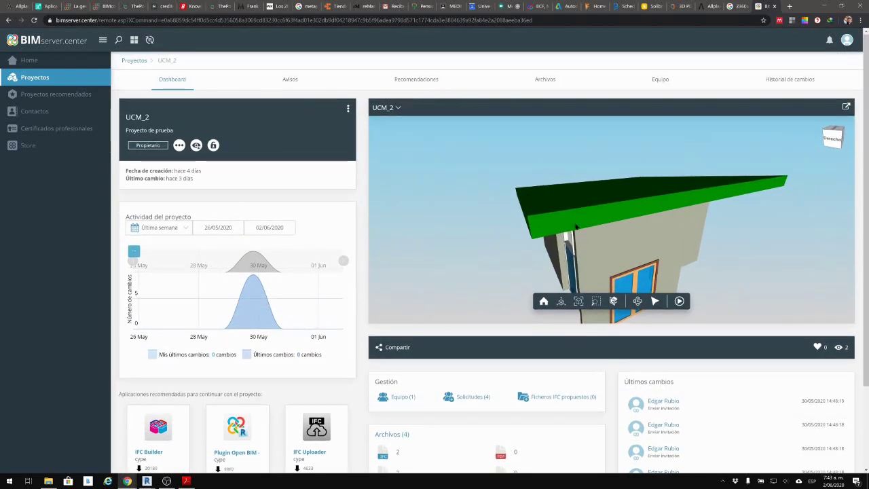
pyautogui.moveTo(664, 283); pyautogui.dragTo(645, 260)
pyautogui.moveTo(640, 246); pyautogui.dragTo(665, 258)
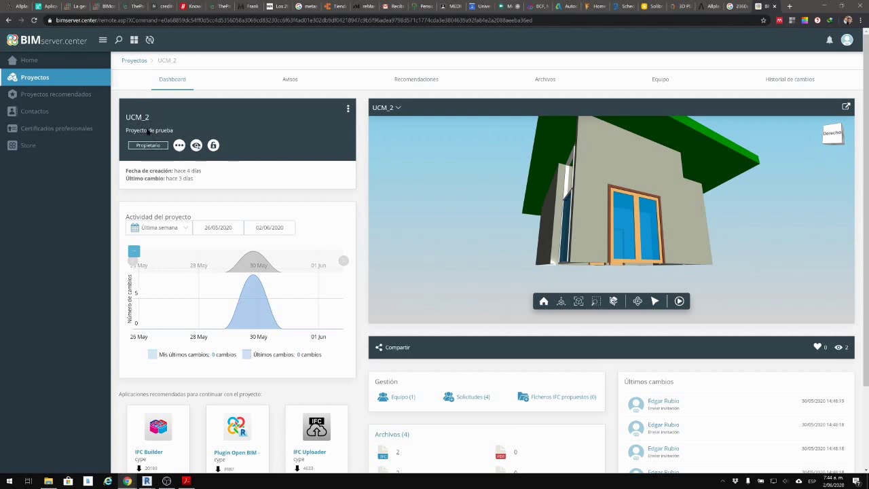
pyautogui.scroll(-1, 240, 159)
pyautogui.scroll(-1, 240, 159)
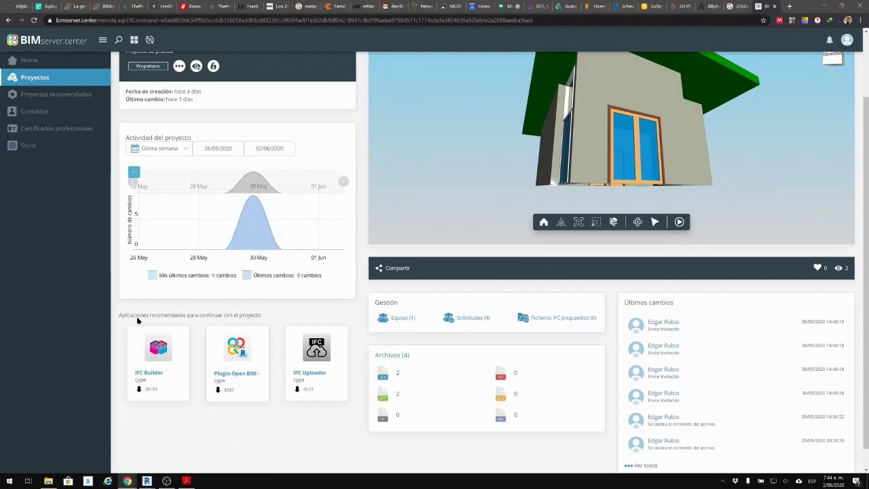
# Examine the UCM_2 dashboard's management, files and recent changes sections, and inspect the 3D building model from several sides.
pyautogui.scroll(-1, 168, 259)
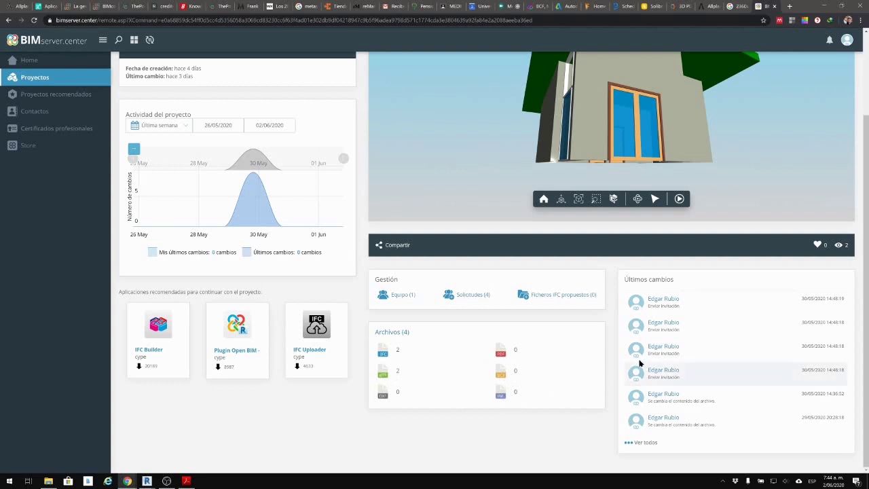
pyautogui.scroll(3, 746, 416)
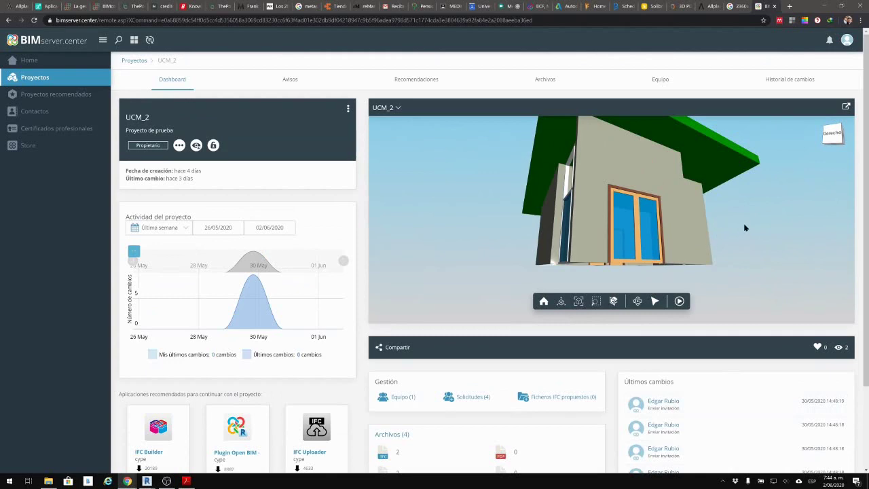
pyautogui.moveTo(745, 226)
pyautogui.mouseDown()
pyautogui.moveTo(740, 244)
pyautogui.moveTo(710, 242)
pyautogui.moveTo(644, 212)
pyautogui.moveTo(733, 240)
pyautogui.moveTo(796, 237)
pyautogui.moveTo(523, 233)
pyautogui.mouseUp()
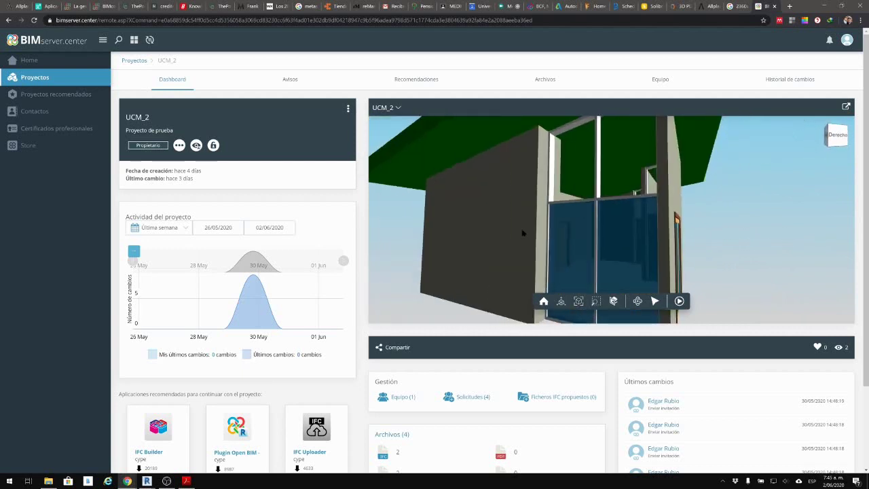
pyautogui.scroll(-1, 407, 392)
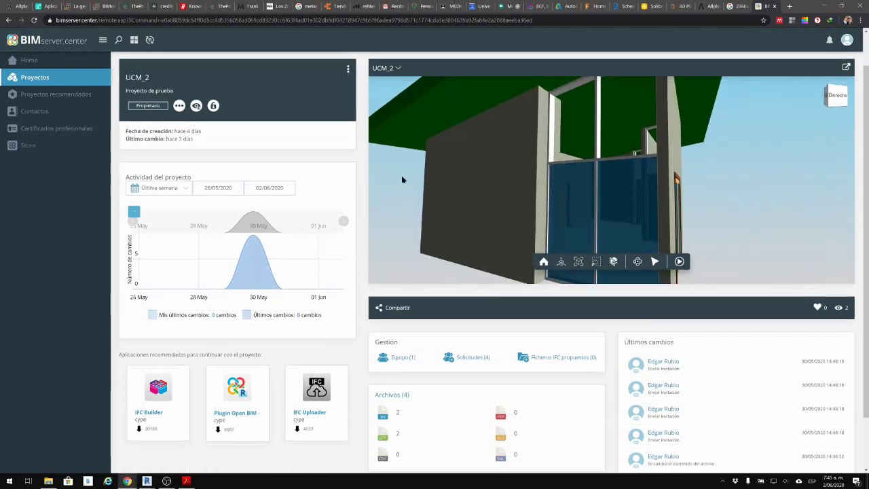
pyautogui.moveTo(403, 179); pyautogui.dragTo(564, 192)
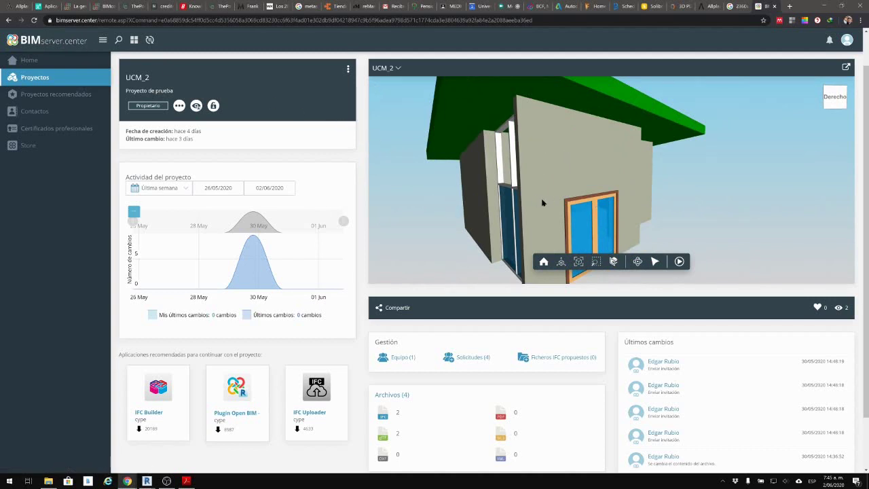
pyautogui.moveTo(708, 215); pyautogui.dragTo(805, 194)
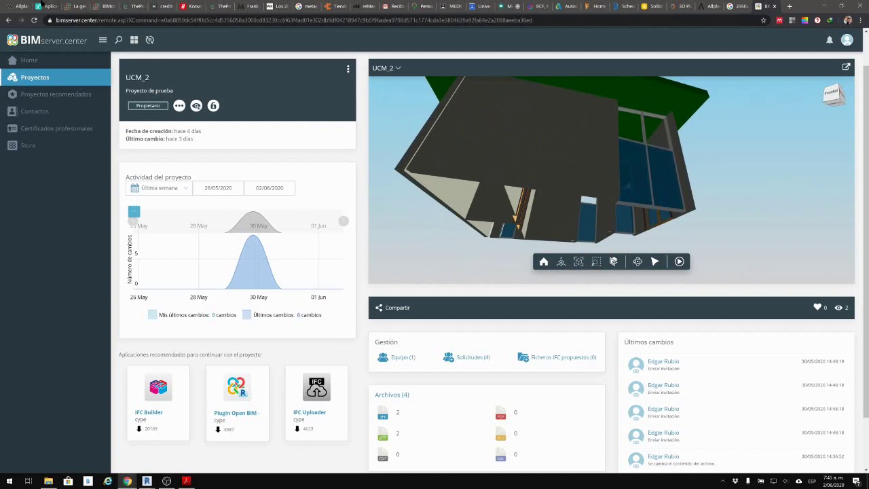
pyautogui.moveTo(649, 178); pyautogui.dragTo(563, 174)
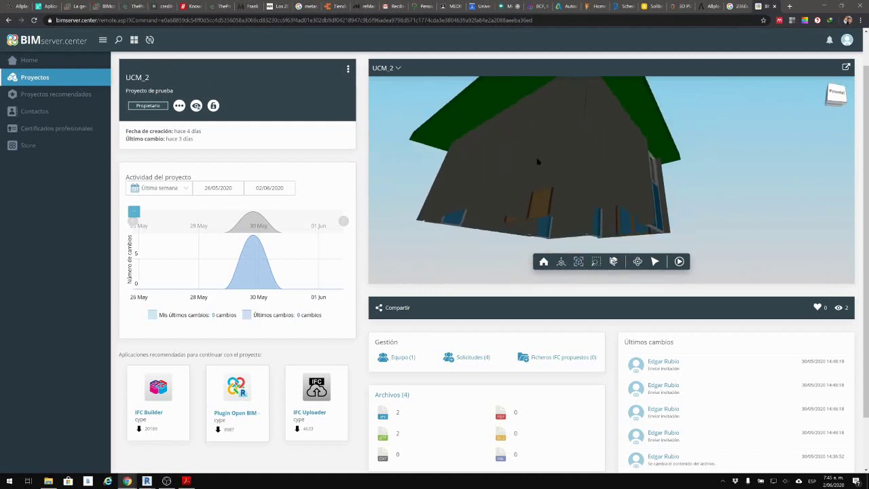
# Make the HS model visible and the MOD_ARQ model transparent in the 3D viewer to expose the sanitary network.
pyautogui.click(398, 68)
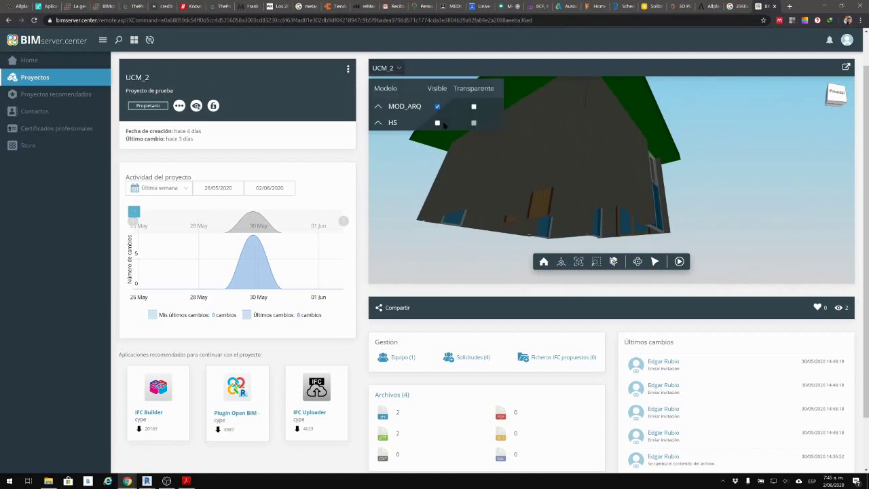
pyautogui.click(437, 123)
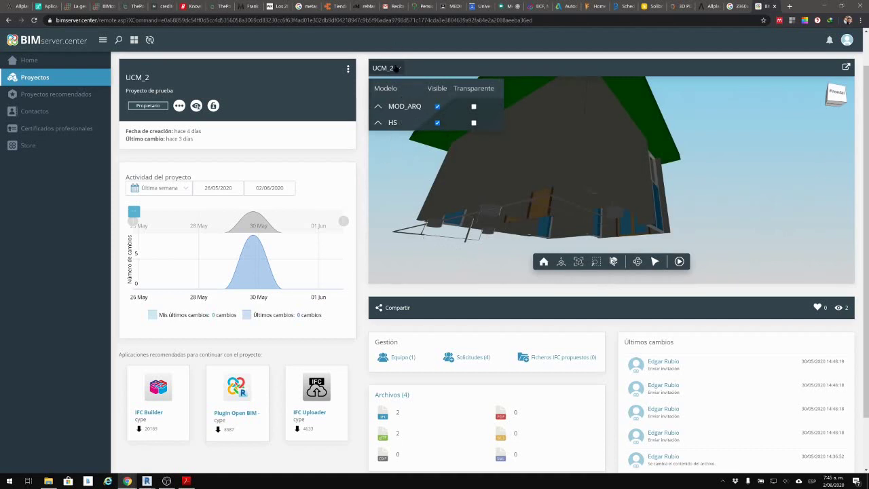
pyautogui.click(474, 107)
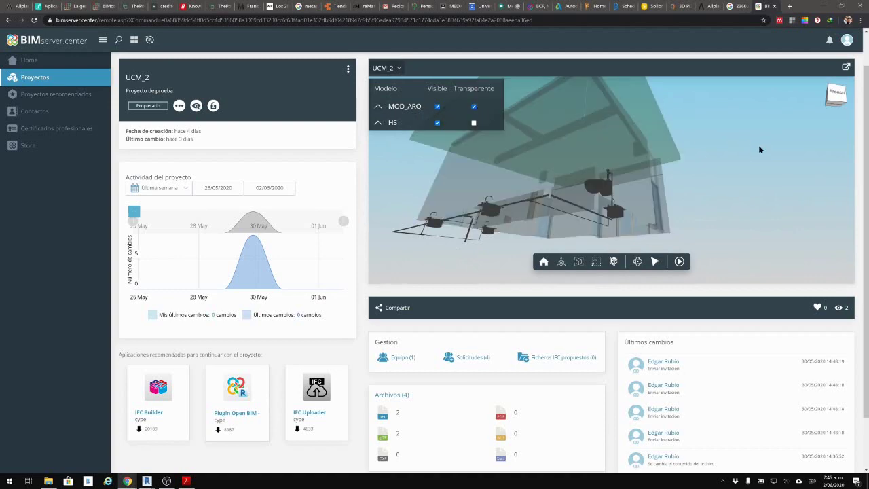
pyautogui.moveTo(694, 193); pyautogui.dragTo(415, 82)
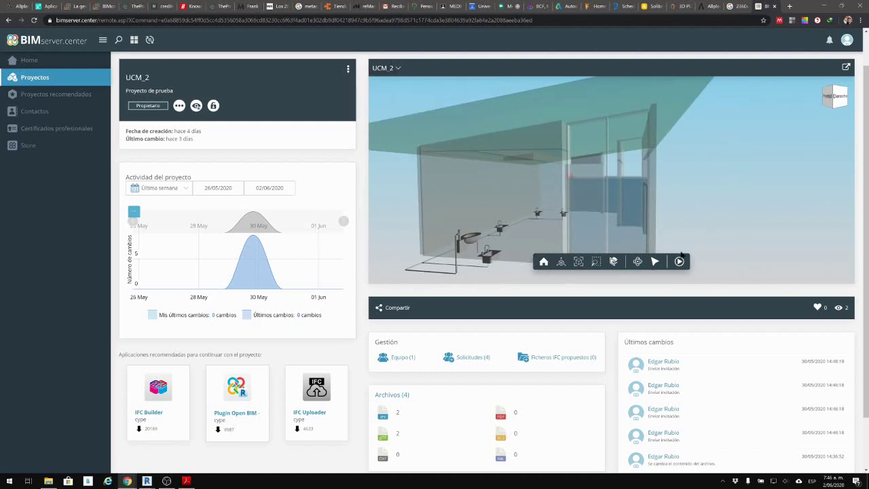
# Reset the 3D model to its home view, orbit around it, and run and stop the automatic rotation.
pyautogui.click(544, 262)
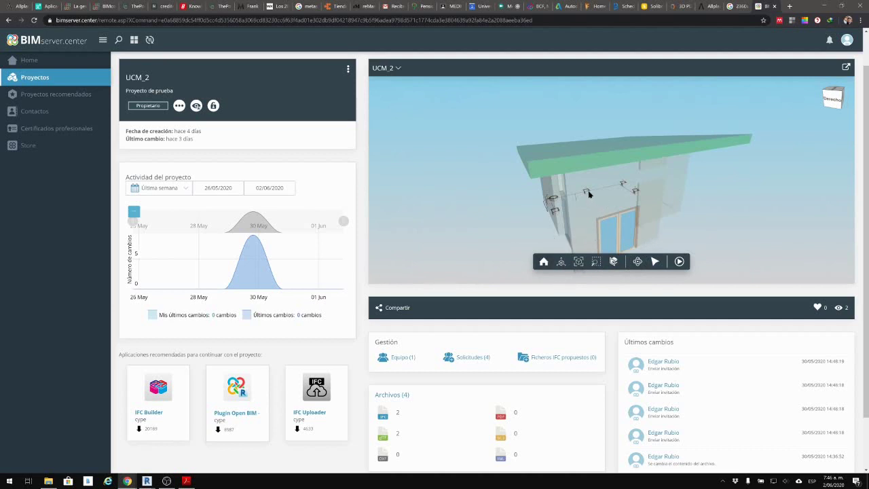
pyautogui.moveTo(587, 192); pyautogui.dragTo(668, 215)
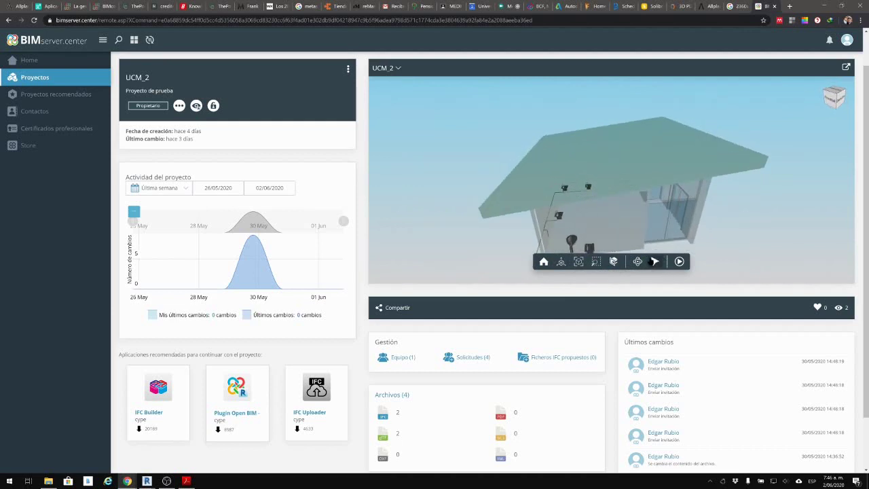
pyautogui.click(638, 261)
pyautogui.moveTo(659, 211)
pyautogui.mouseDown()
pyautogui.moveTo(637, 197)
pyautogui.moveTo(649, 210)
pyautogui.mouseUp()
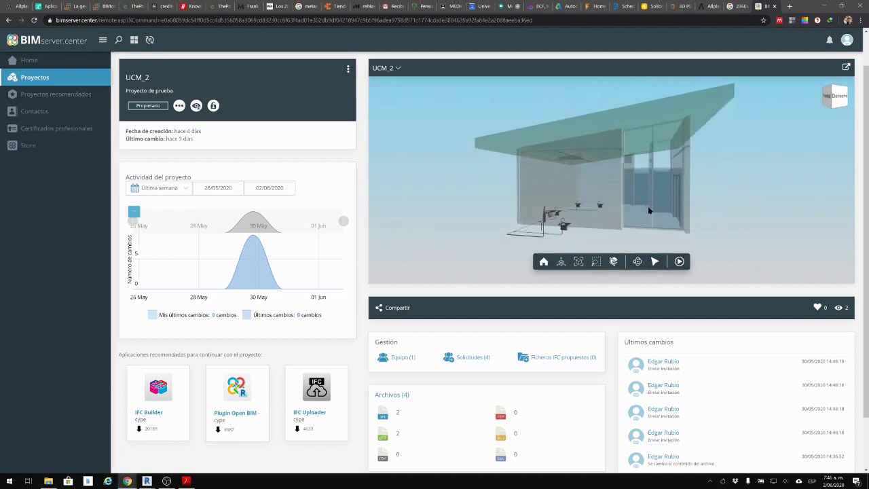
pyautogui.click(679, 261)
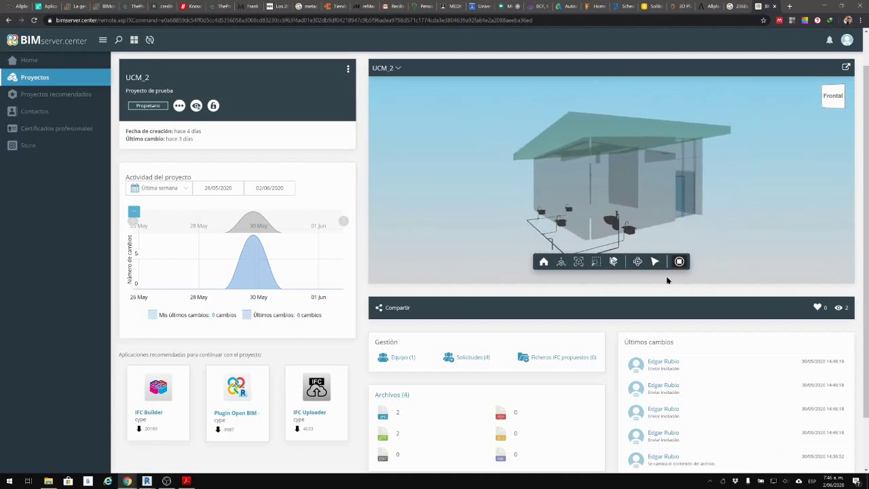
pyautogui.click(679, 261)
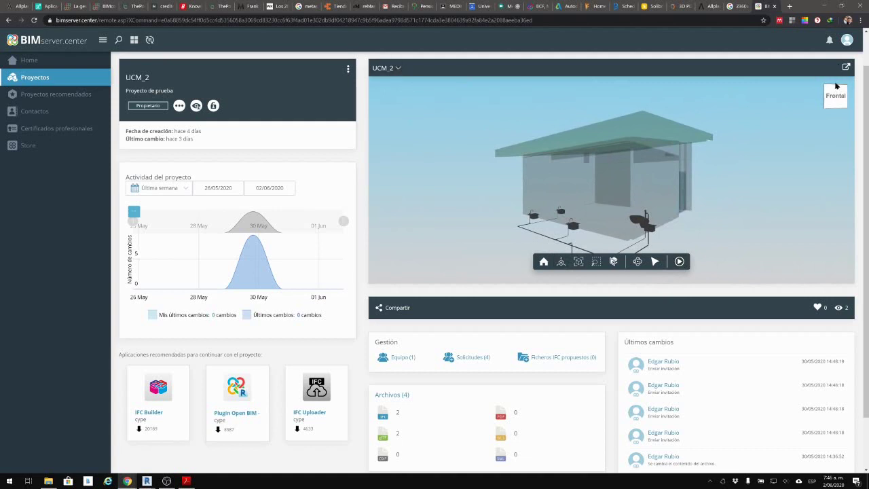
# Check the viewpoint options, fit the model to the view, and inspect it with cutting planes perpendicular to the global Y and X axes.
pyautogui.click(561, 263)
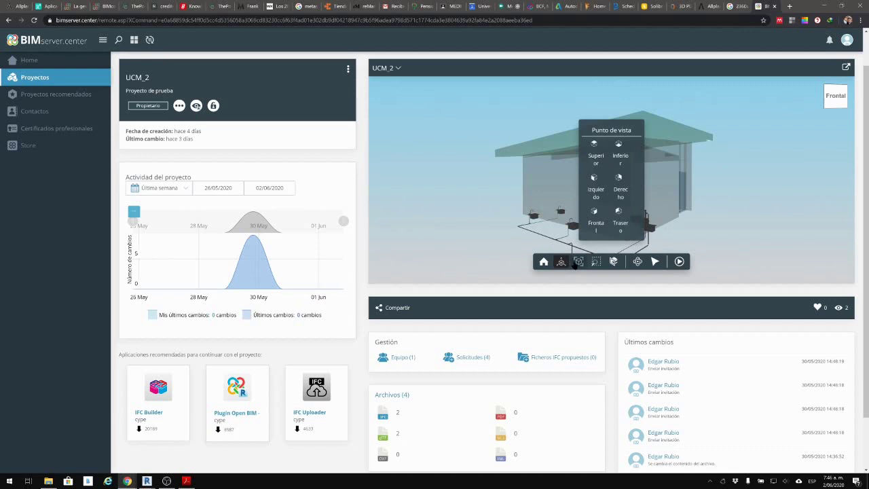
pyautogui.click(578, 262)
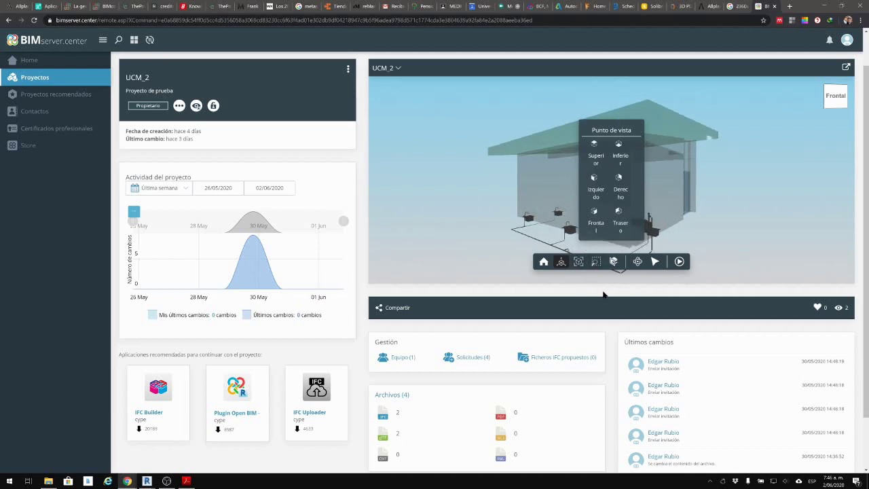
pyautogui.click(613, 263)
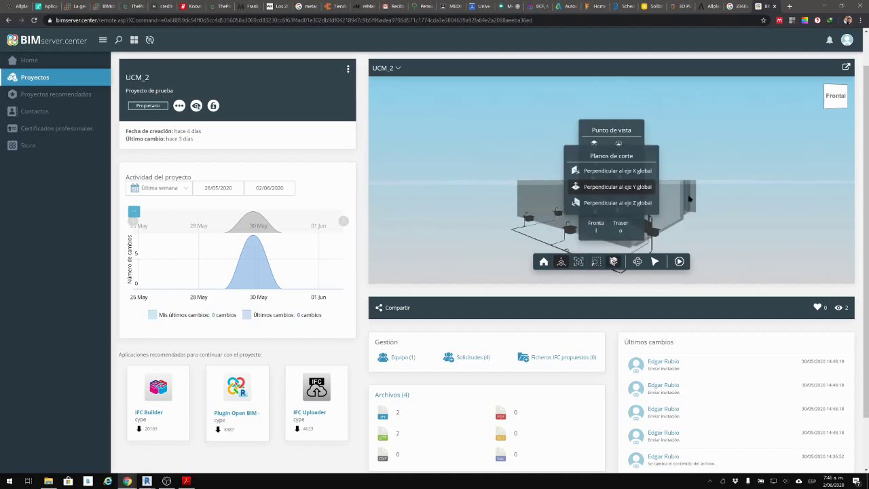
pyautogui.click(562, 263)
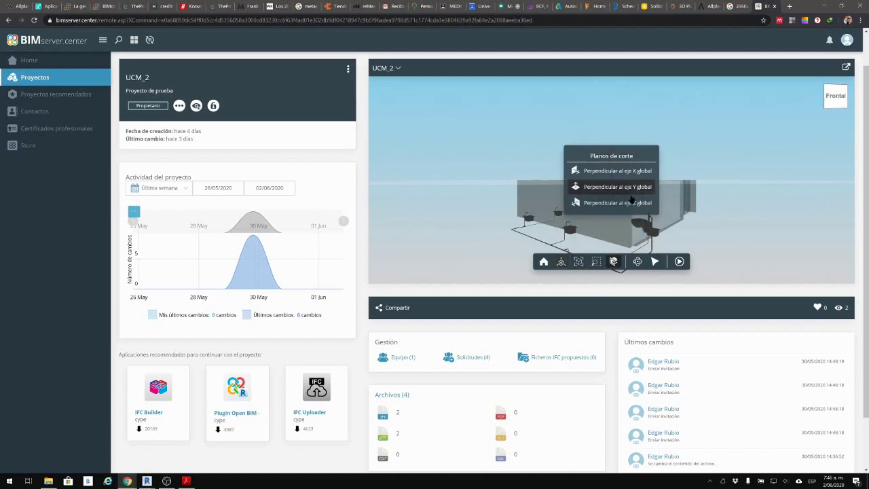
pyautogui.click(633, 173)
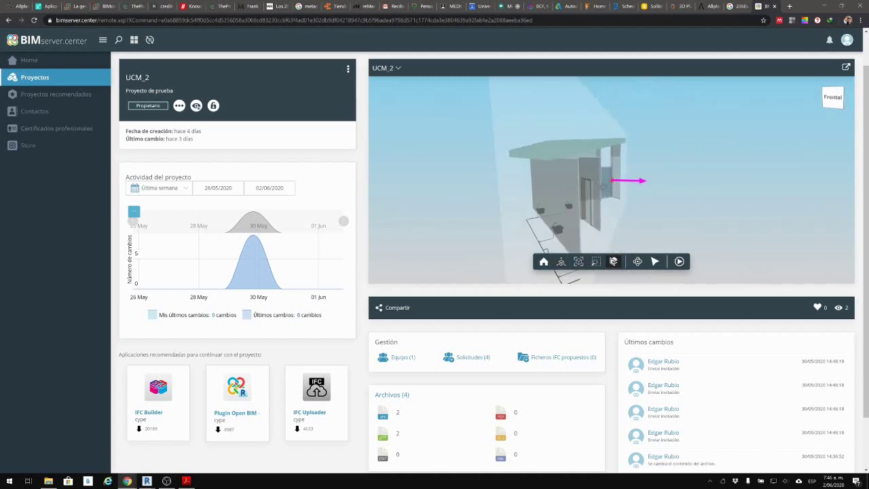
pyautogui.moveTo(639, 184)
pyautogui.mouseDown()
pyautogui.moveTo(612, 184)
pyautogui.moveTo(812, 202)
pyautogui.moveTo(574, 184)
pyautogui.moveTo(654, 184)
pyautogui.mouseUp()
pyautogui.click(613, 261)
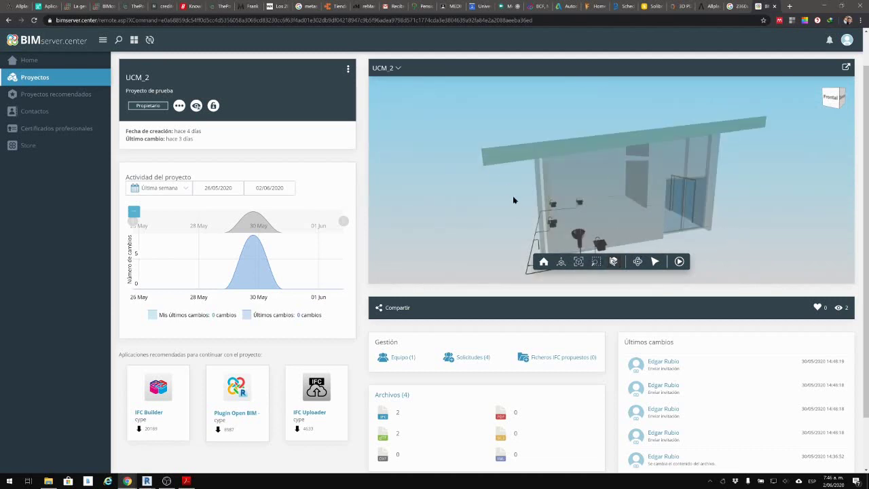
# Restore the model's home view and turn off the transparency of MOD_ARQ.
pyautogui.scroll(5, 514, 195)
pyautogui.scroll(-5, 490, 197)
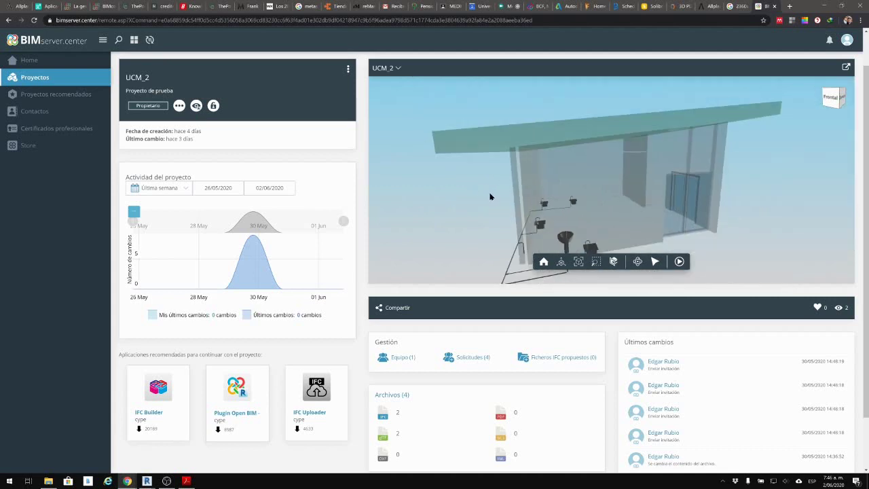
pyautogui.scroll(-3, 575, 179)
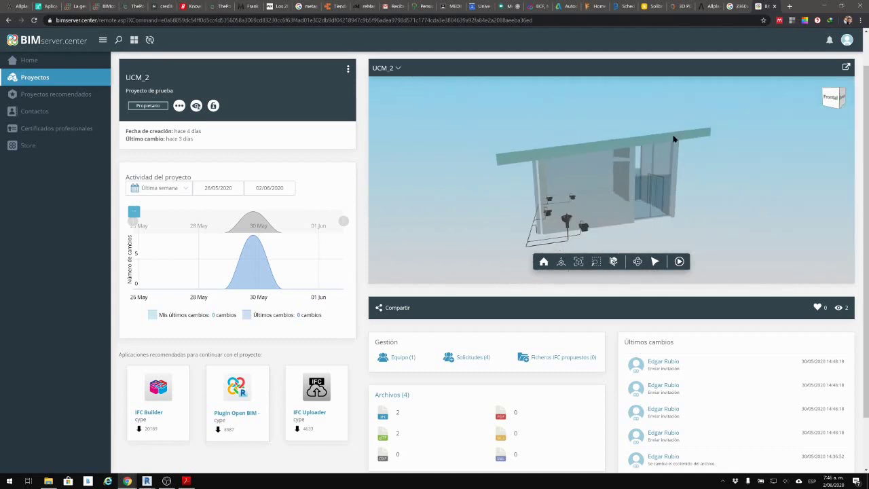
pyautogui.click(545, 263)
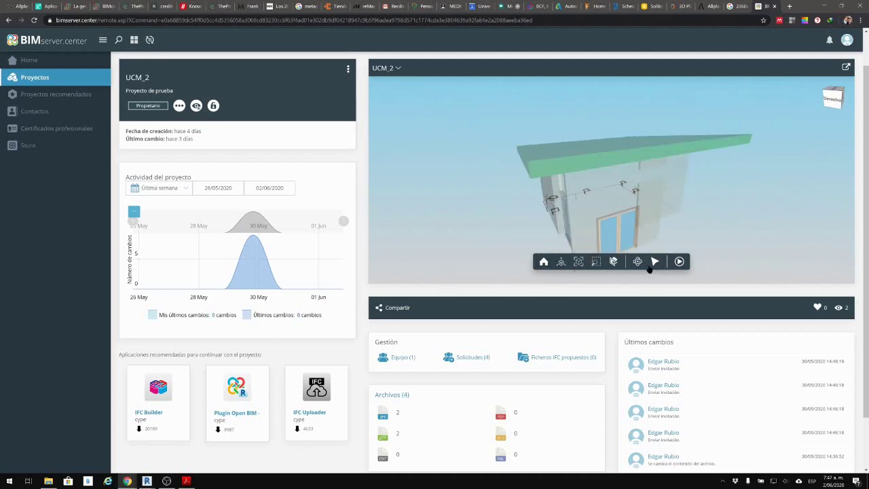
pyautogui.click(398, 68)
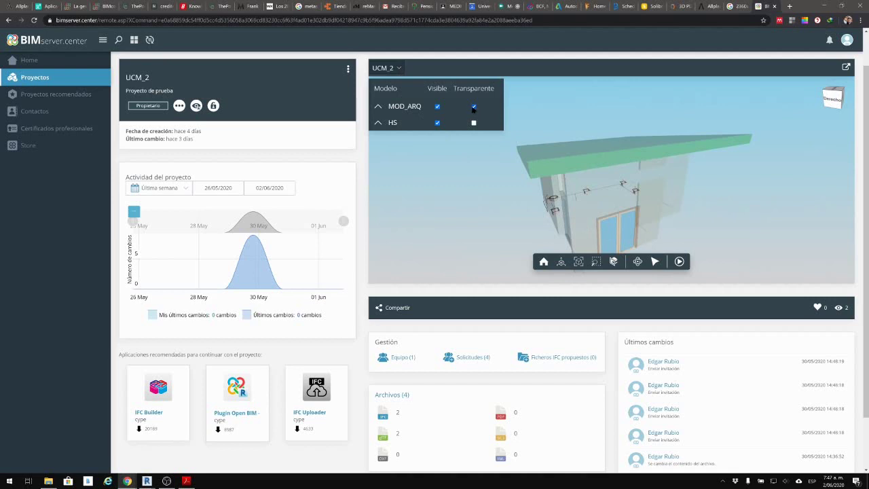
pyautogui.click(473, 107)
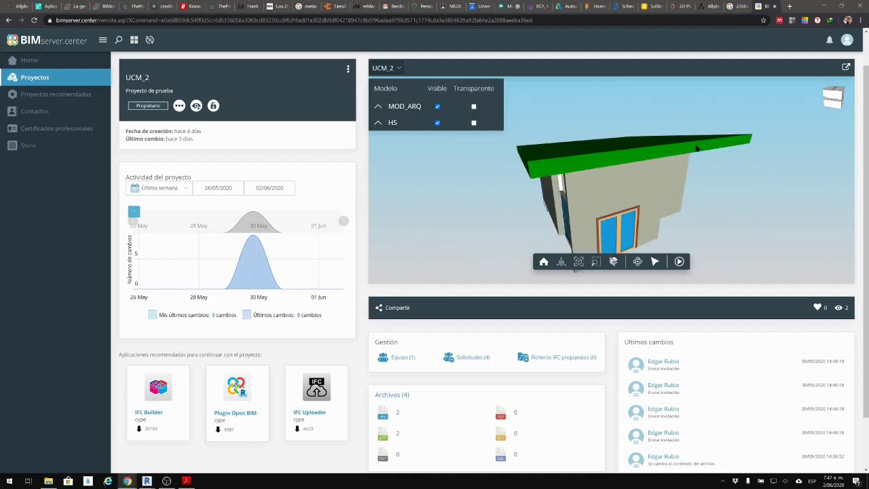
pyautogui.click(399, 68)
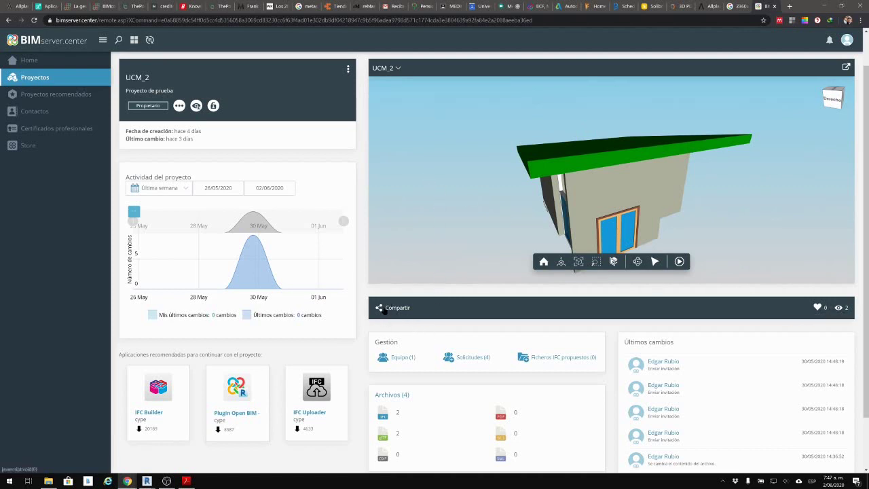
# Review the project's Avisos, Recomendaciones, Archivos, Equipo and Historial de cambios pages, and return to the Dashboard.
pyautogui.scroll(1, 190, 129)
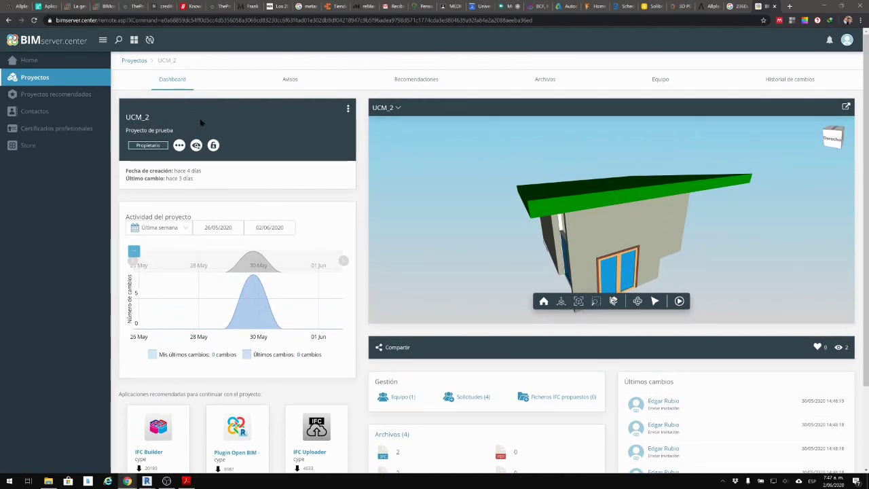
pyautogui.click(292, 80)
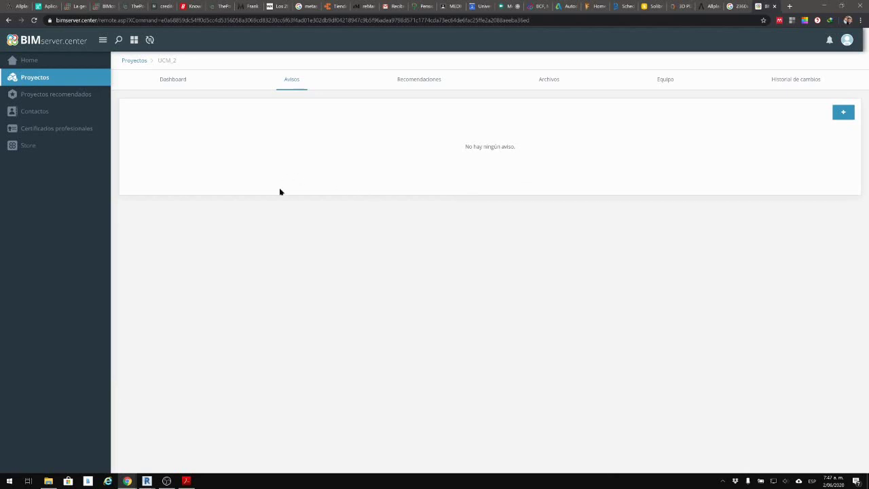
pyautogui.click(423, 85)
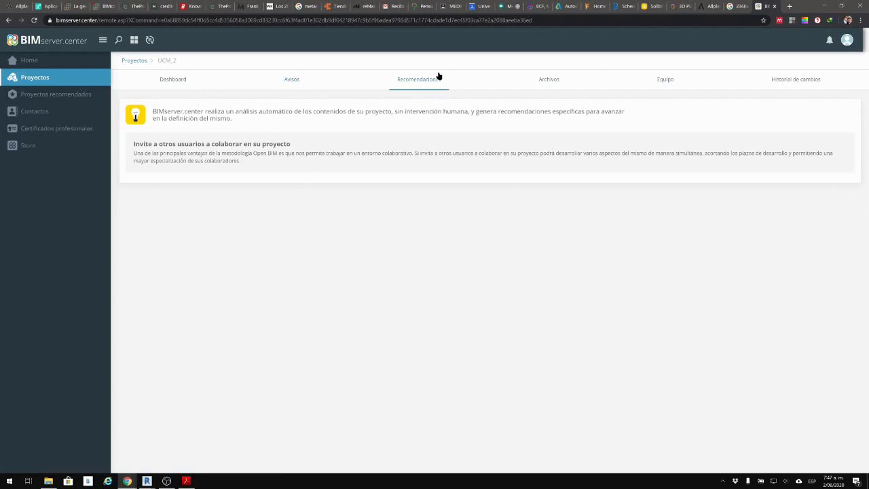
pyautogui.click(546, 82)
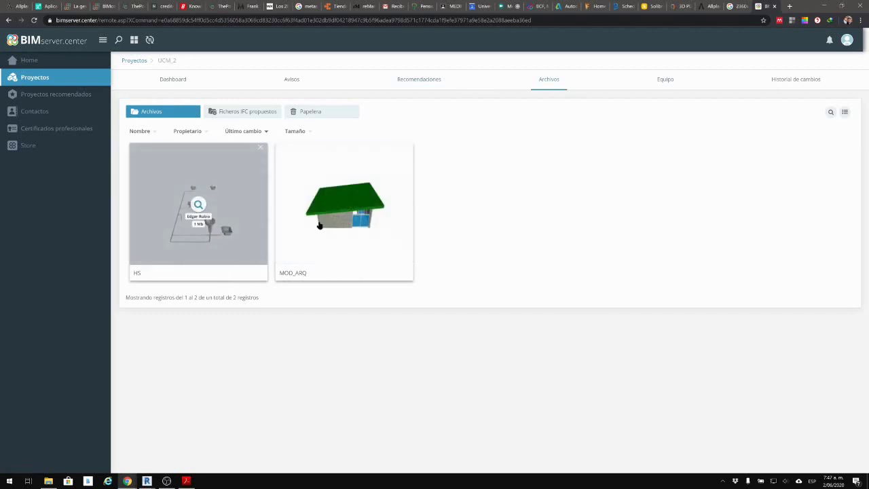
pyautogui.click(664, 80)
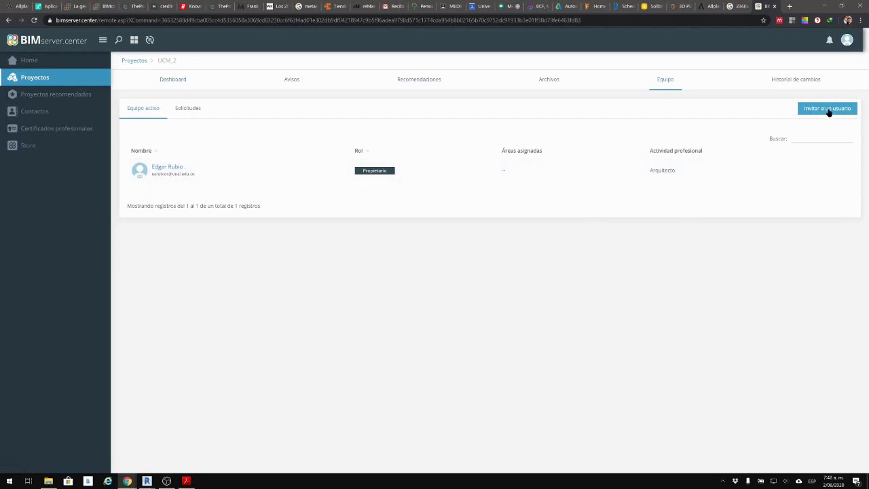
pyautogui.click(805, 79)
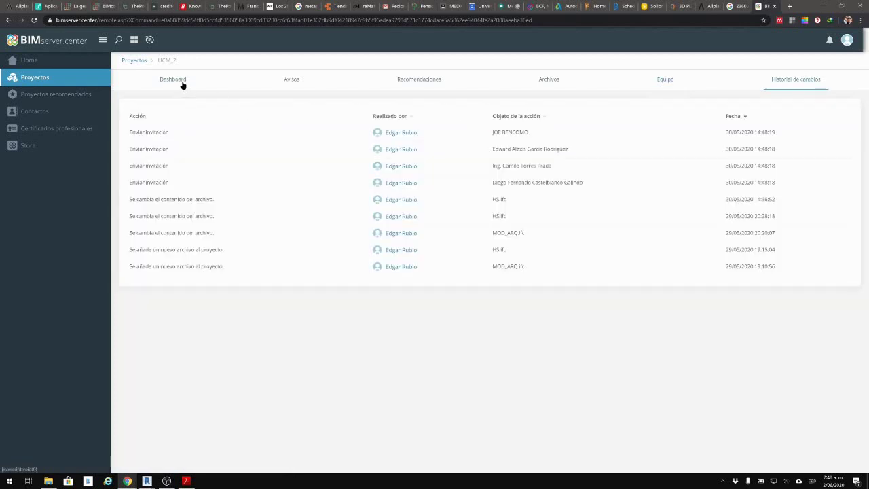
pyautogui.click(173, 80)
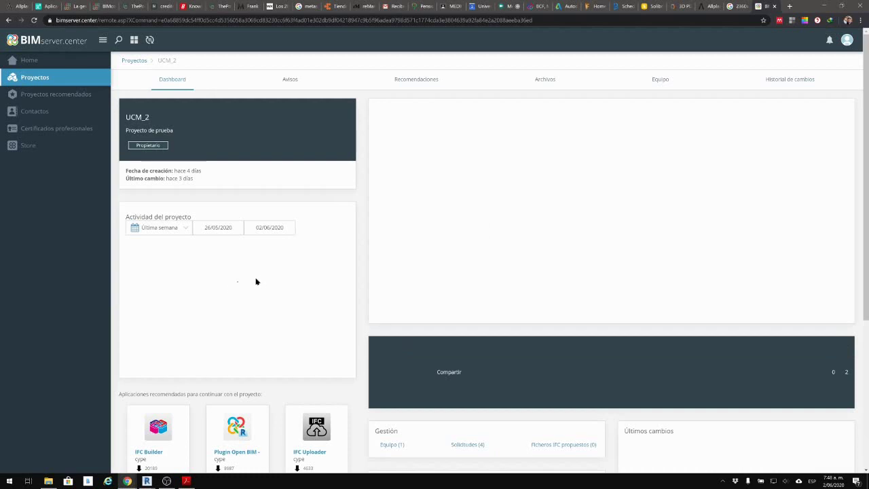
# Review the UCM_2 dashboard's activity, files and latest changes, and show the BIMserver.center Sync information.
pyautogui.scroll(-1, 306, 294)
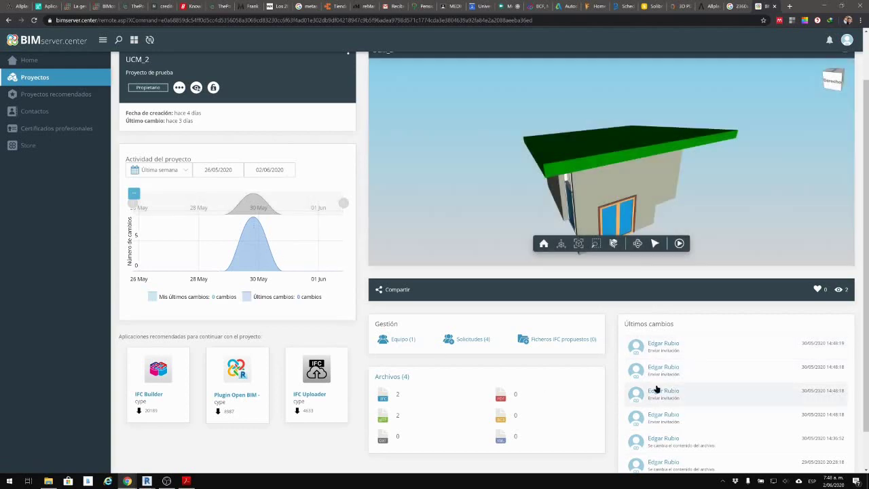
pyautogui.scroll(-1, 656, 389)
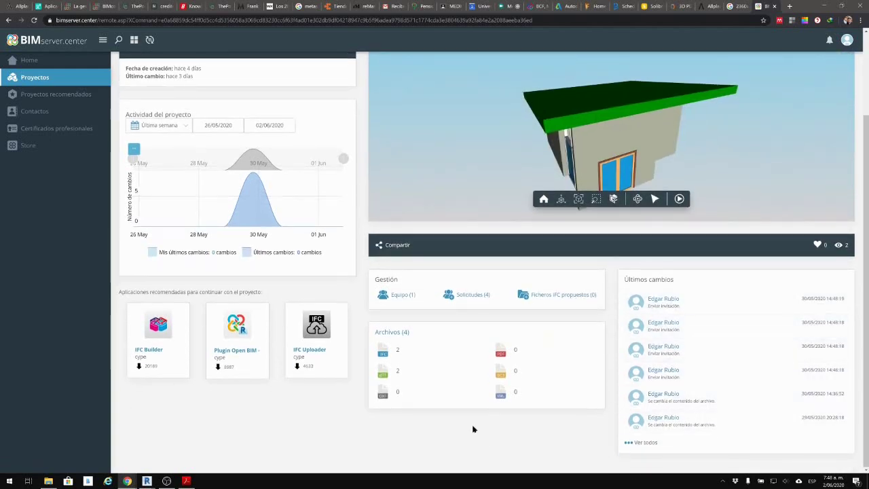
pyautogui.scroll(2, 314, 181)
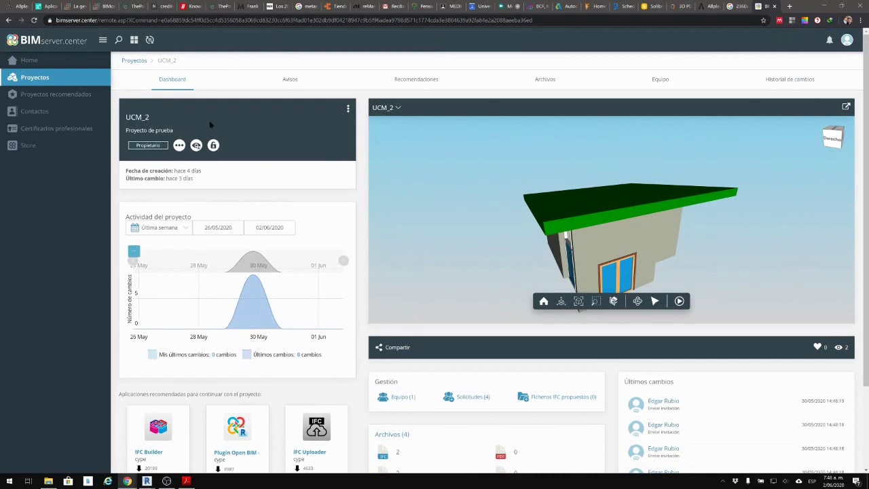
pyautogui.click(150, 39)
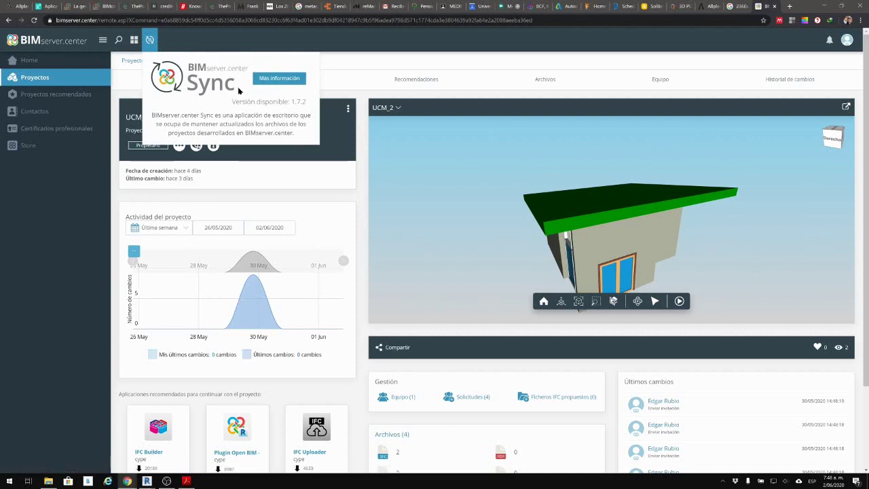
# Open the Open BIM COVID-19 page from the Store, examine its description, enlarged screenshot and reviews, and return to the Store.
pyautogui.click(27, 146)
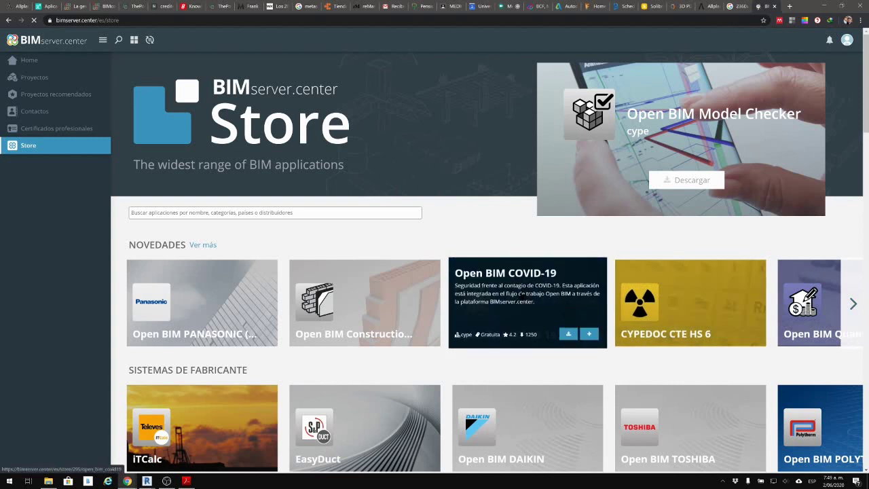
pyautogui.click(482, 293)
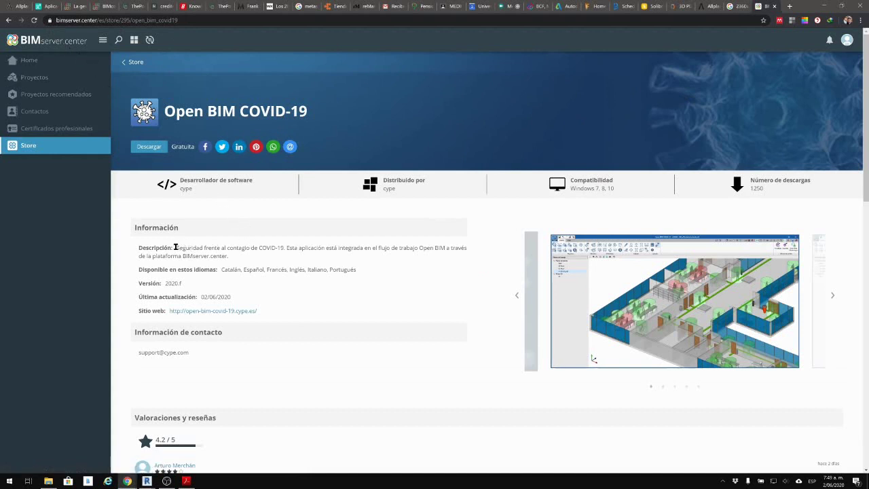
pyautogui.moveTo(176, 248); pyautogui.dragTo(286, 248)
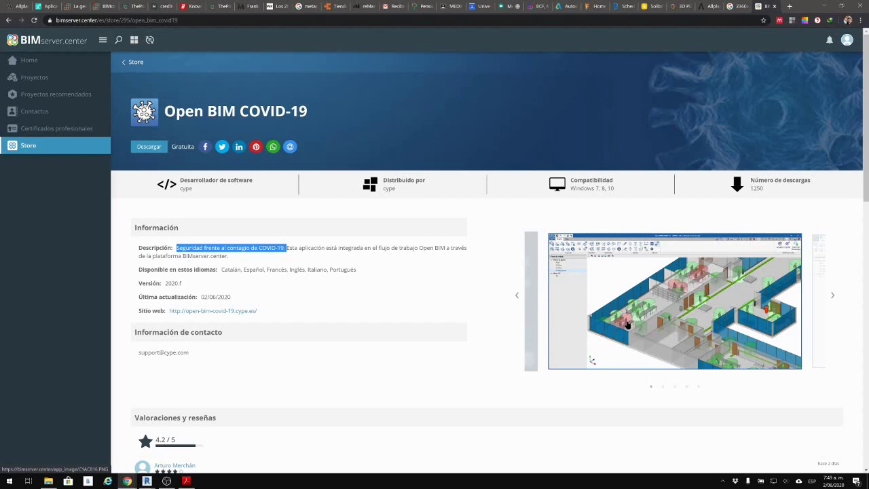
pyautogui.click(634, 294)
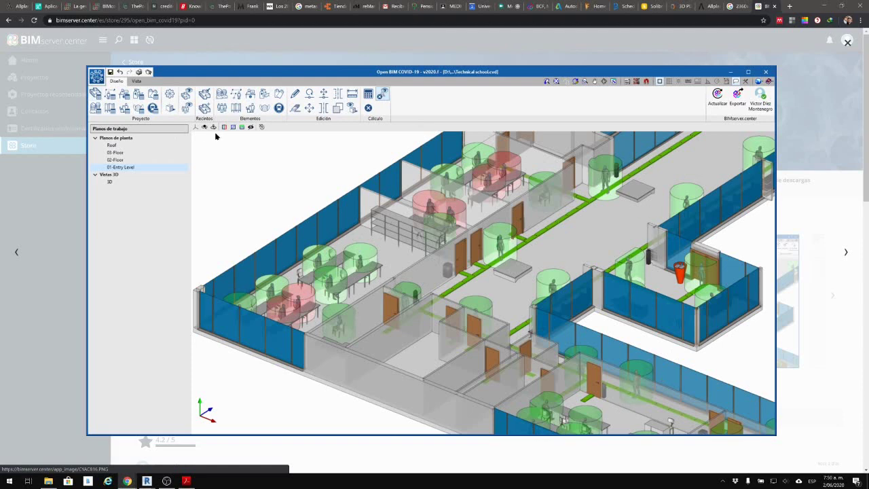
pyautogui.click(848, 42)
pyautogui.scroll(-3, 302, 229)
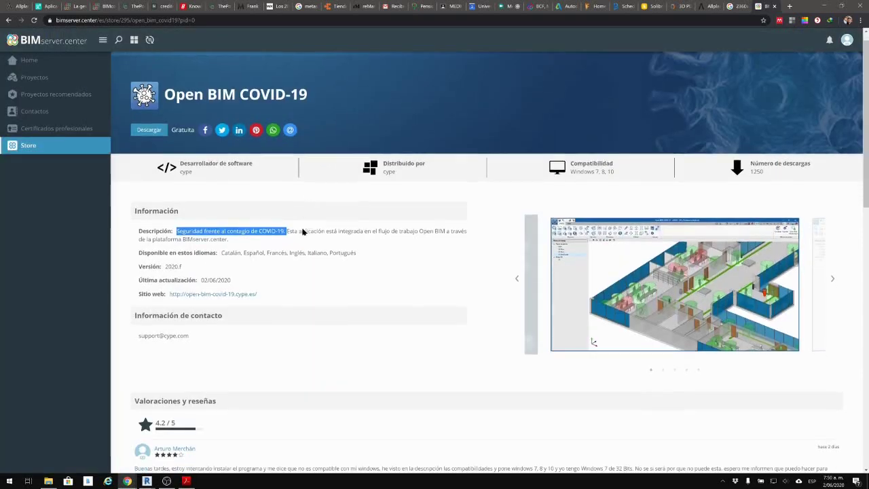
pyautogui.scroll(1, 33, 135)
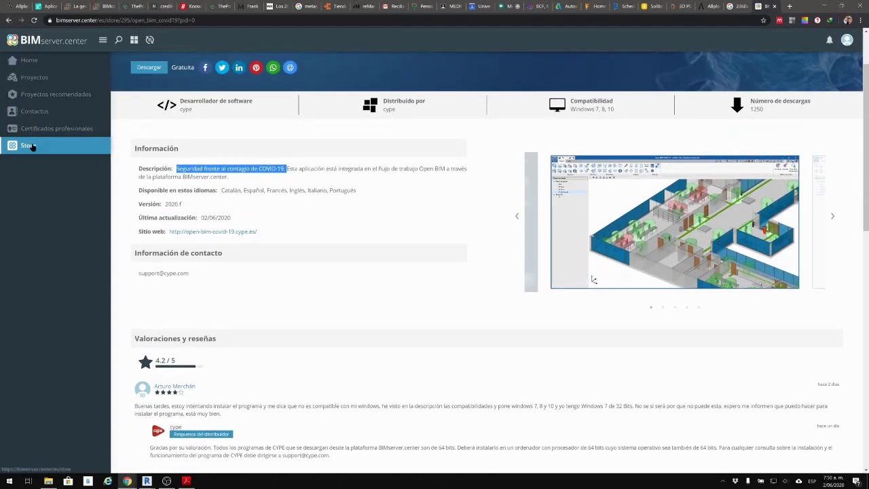
pyautogui.click(32, 145)
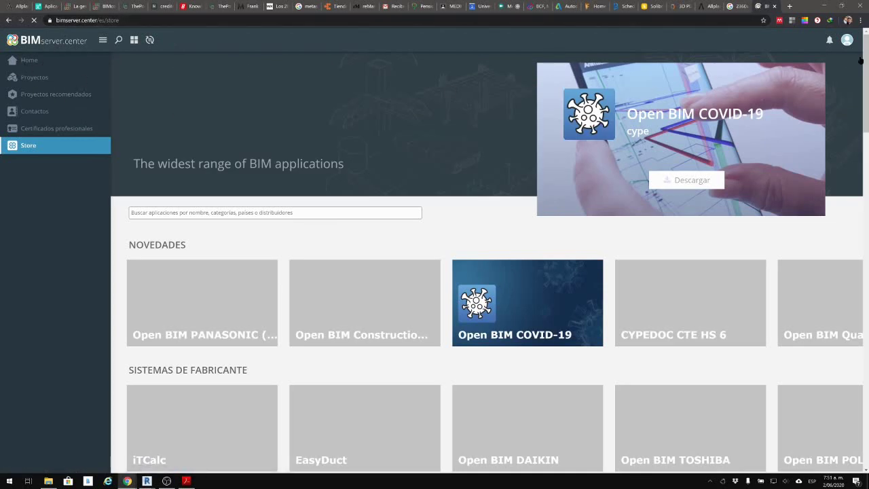
# Look over the already open Autodesk Drive, A360 shared projects and BIM 360 demo pages, and return to the BIMserver.center Store.
pyautogui.click(565, 7)
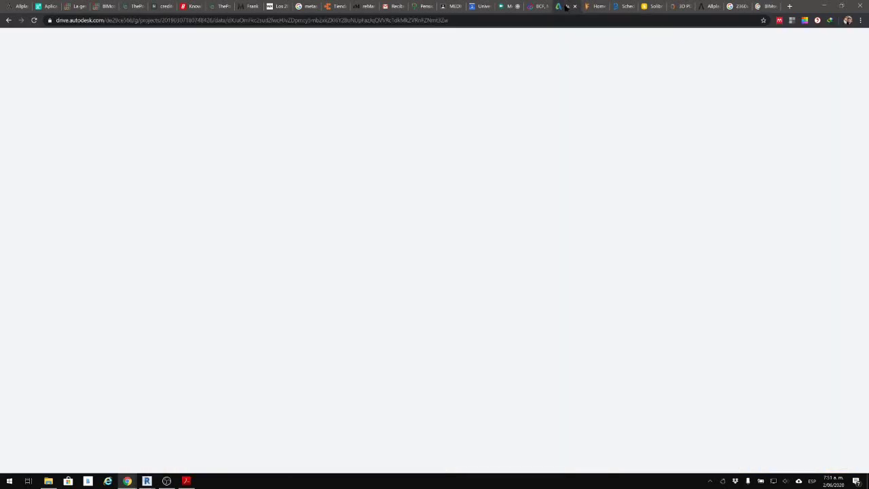
pyautogui.click(596, 7)
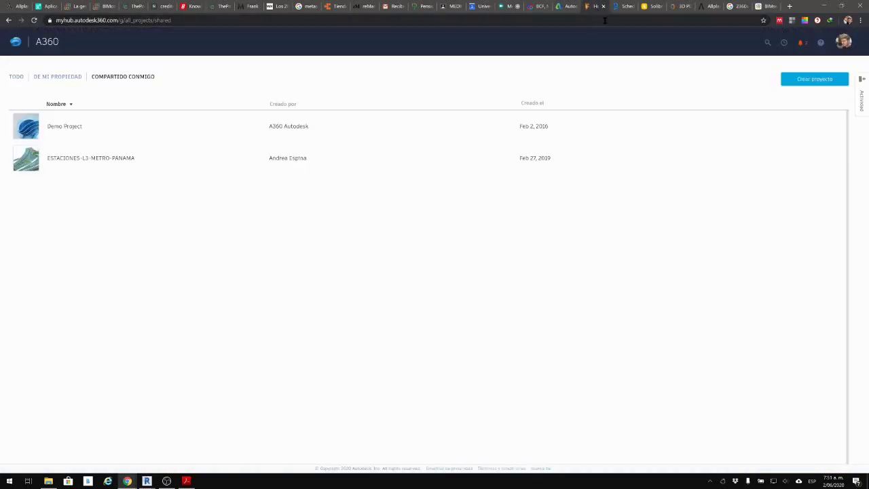
pyautogui.click(623, 7)
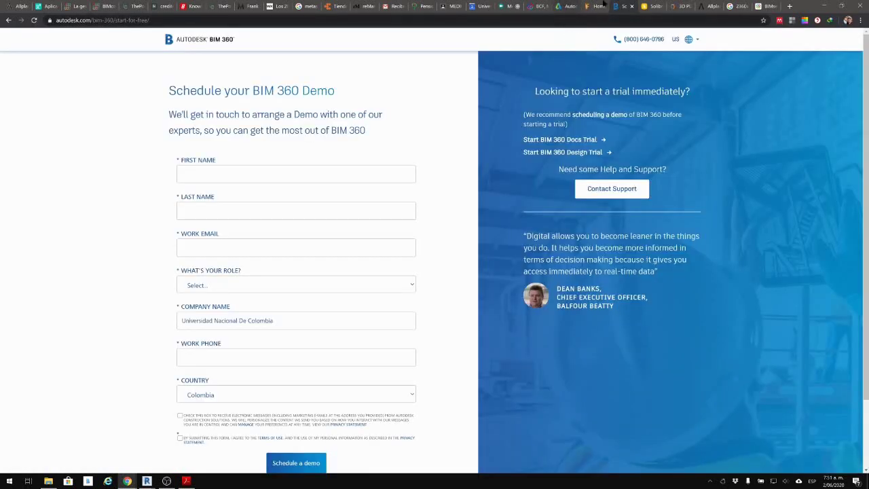
pyautogui.click(764, 7)
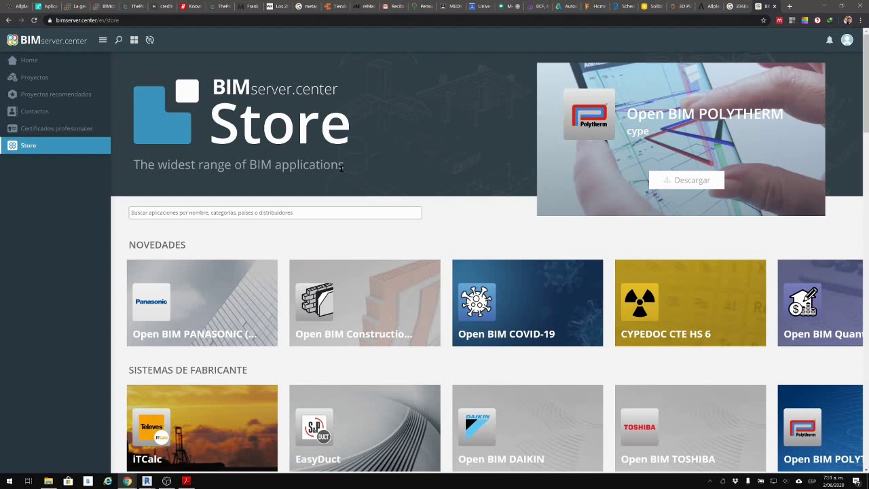
# Browse the Store's application categories from Novedades to Populares, checking the summary of the free Plugin Open BIM - Revit.
pyautogui.scroll(-3, 477, 111)
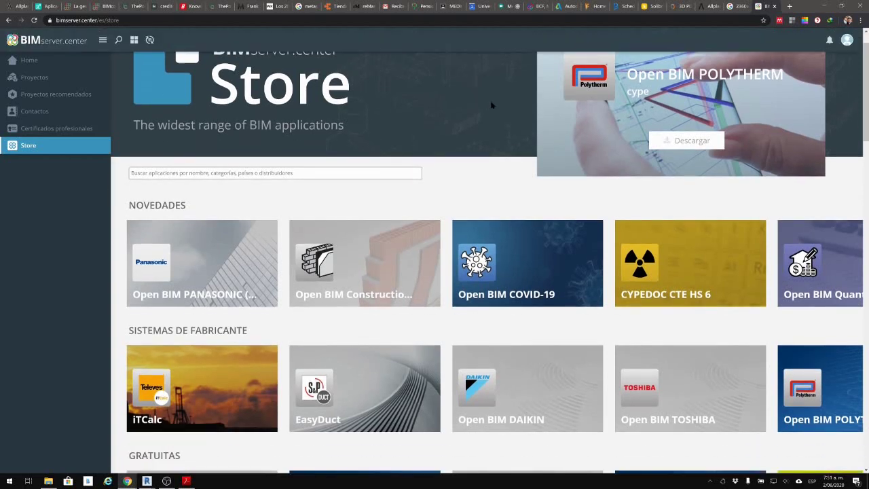
pyautogui.scroll(-1, 446, 127)
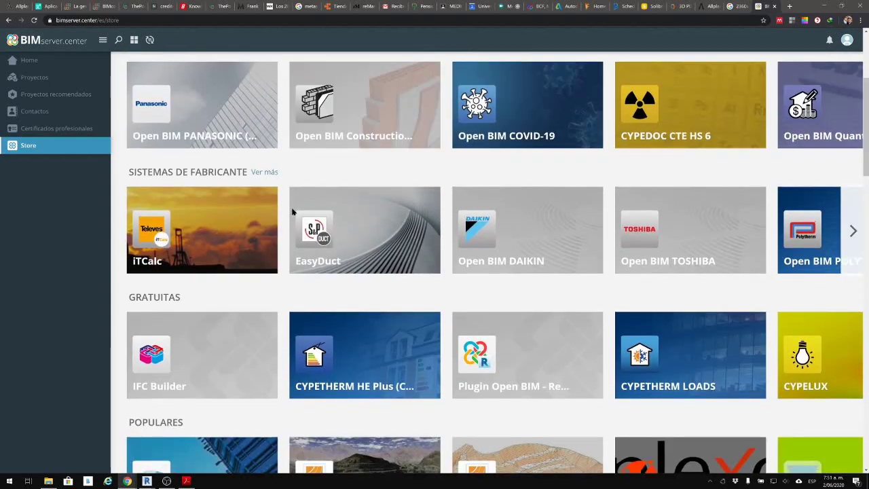
pyautogui.moveTo(248, 336)
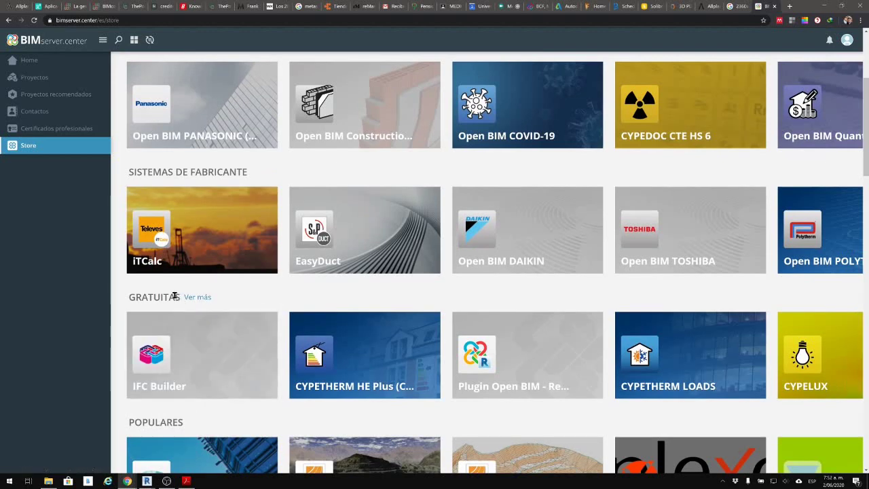
pyautogui.moveTo(197, 328)
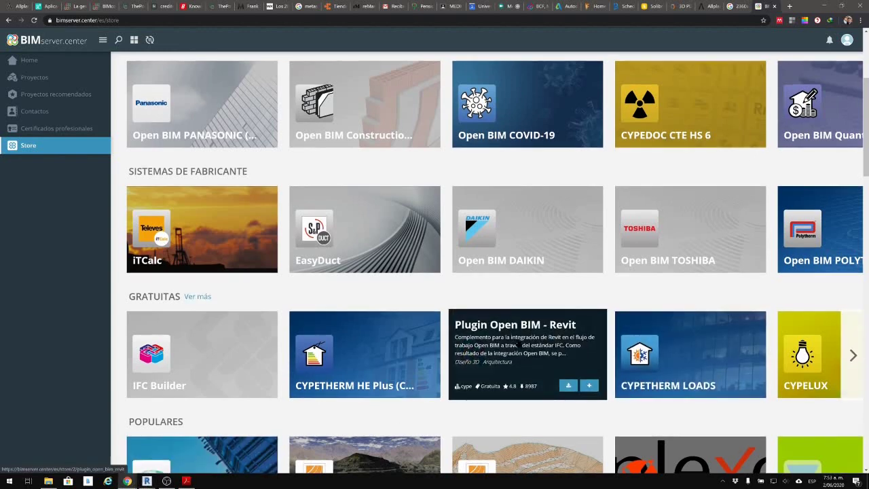
pyautogui.scroll(-1, 520, 325)
pyautogui.scroll(-1, 518, 307)
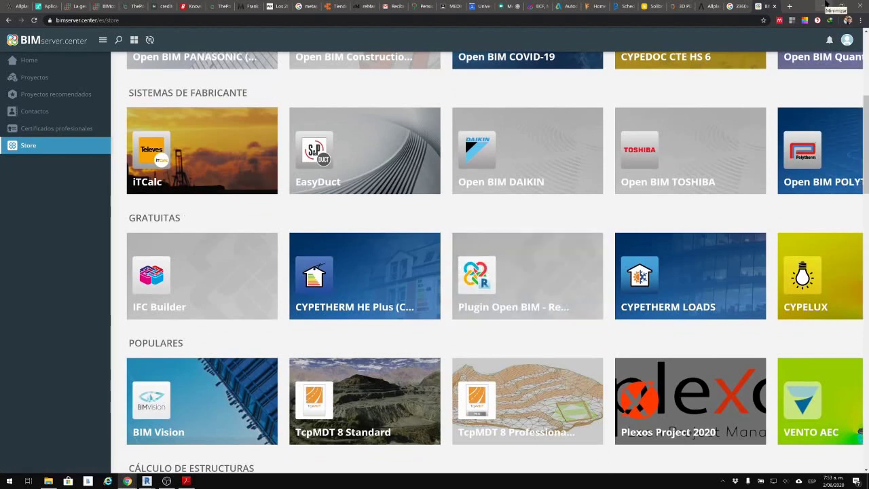
pyautogui.moveTo(473, 259)
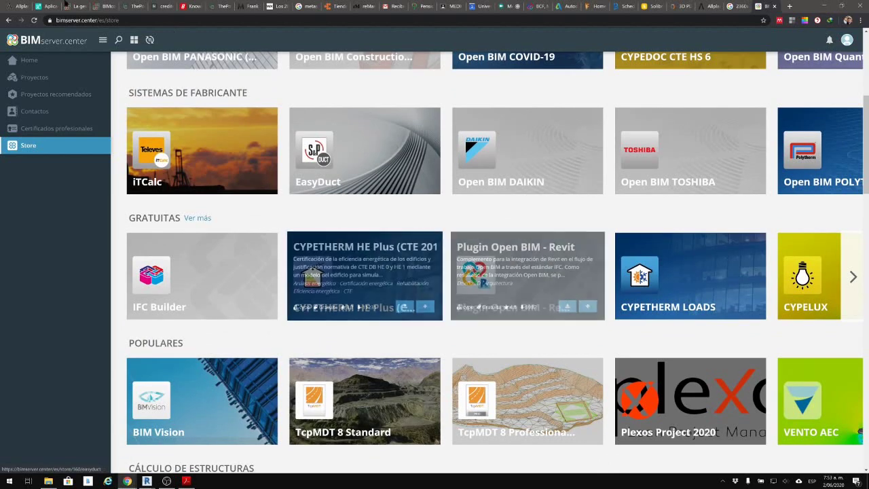
# Switch to the BIMcollab website and review its home page overview of BIMcollab Cloud, BCF Managers and BIMcollab ZOOM.
pyautogui.click(103, 7)
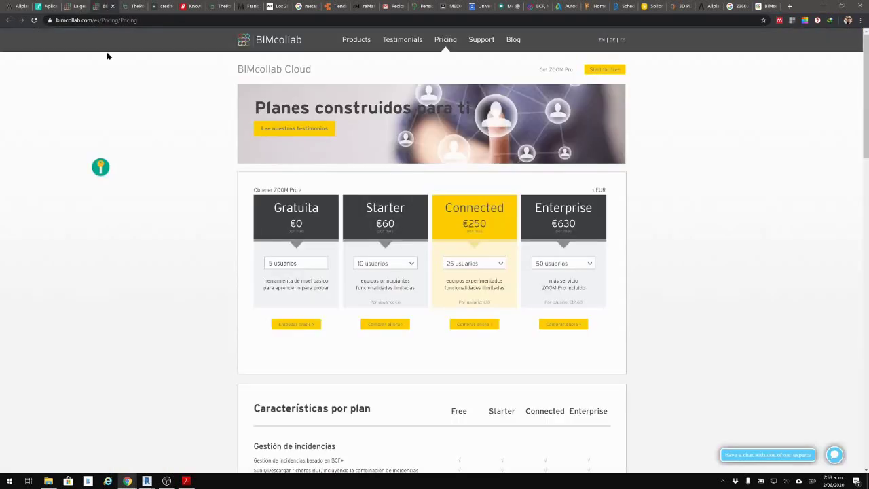
pyautogui.click(263, 43)
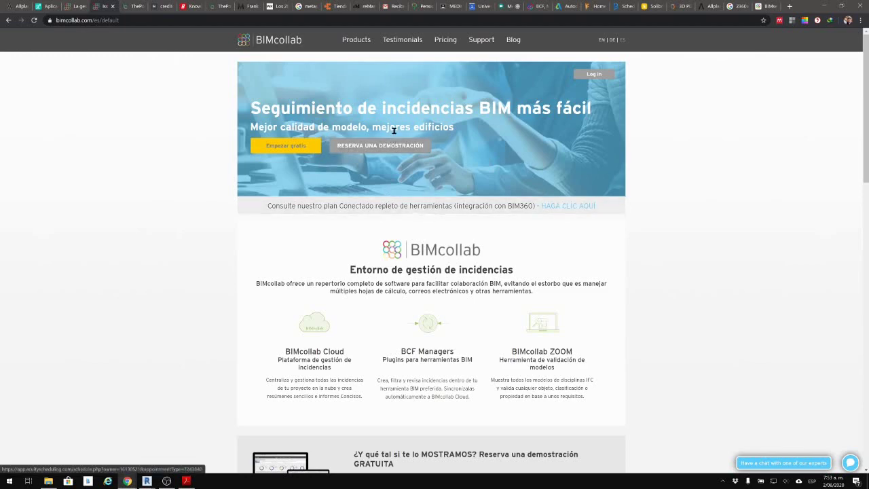
pyautogui.scroll(-2, 423, 103)
pyautogui.scroll(-2, 427, 202)
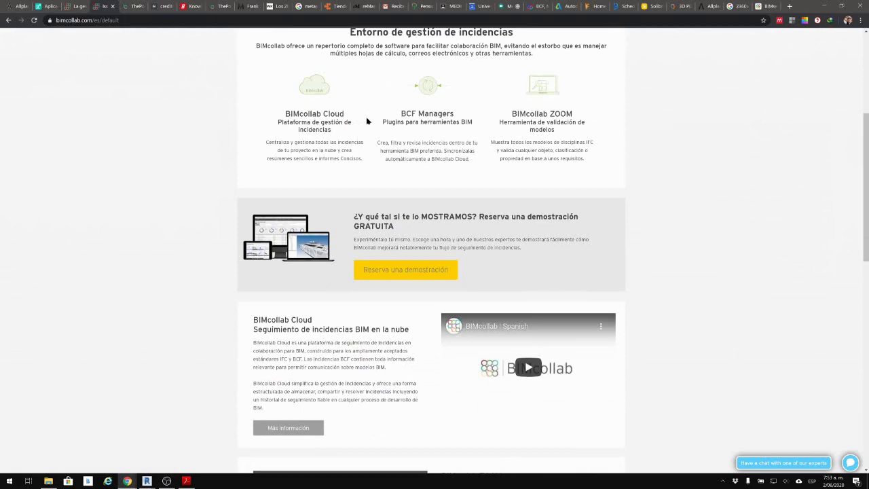
pyautogui.scroll(5, 375, 120)
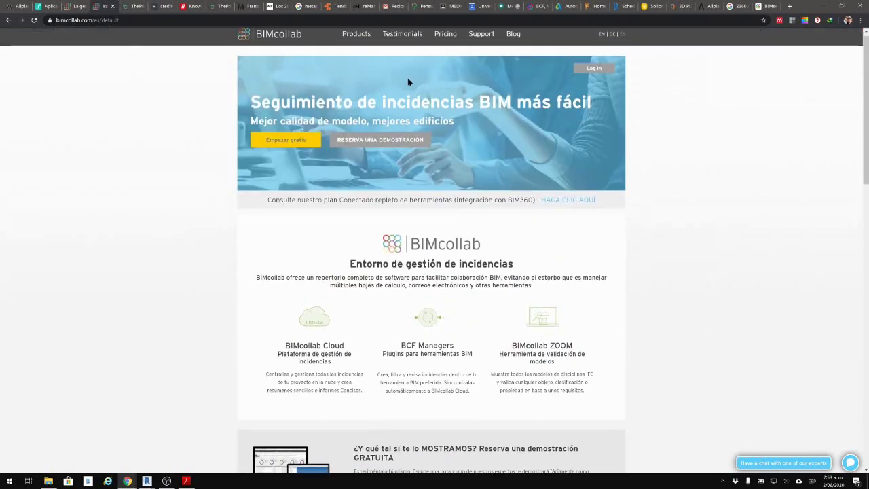
# Open the BIMcollab pricing page and examine the Gestión de incidencias features offered by each plan, highlighting the BCF rows and the Free column.
pyautogui.click(439, 42)
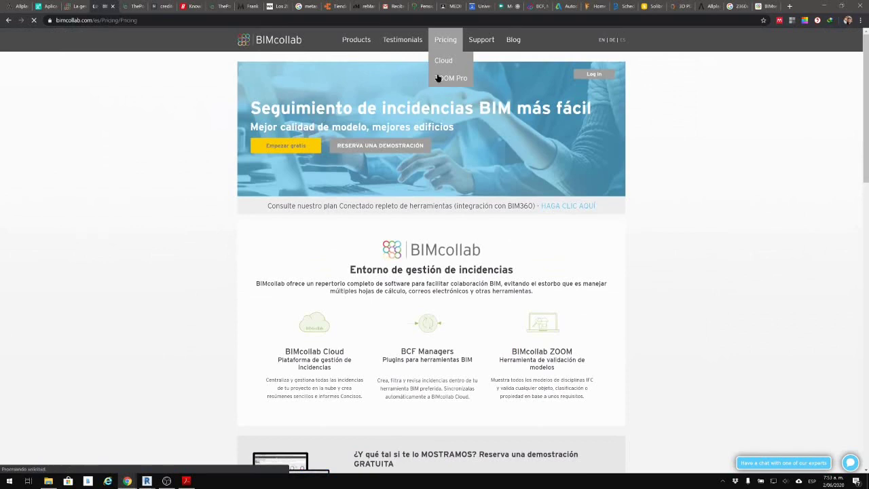
pyautogui.scroll(-4, 442, 228)
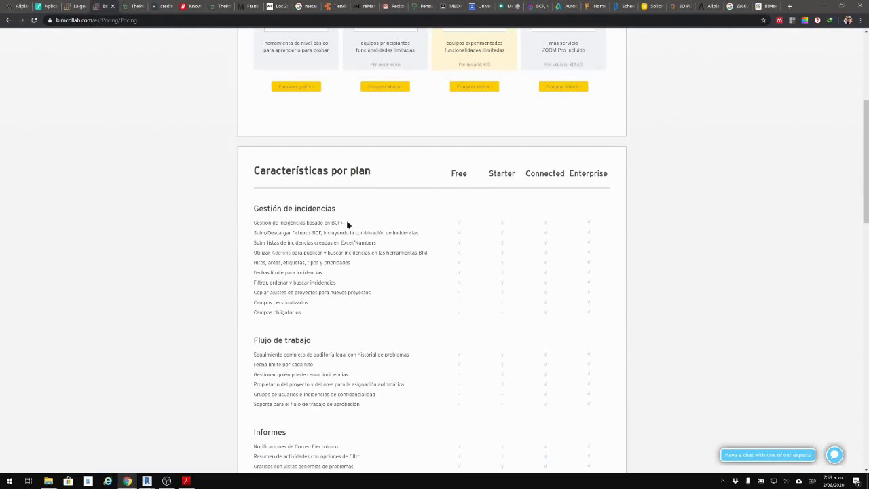
pyautogui.moveTo(345, 222); pyautogui.dragTo(256, 222)
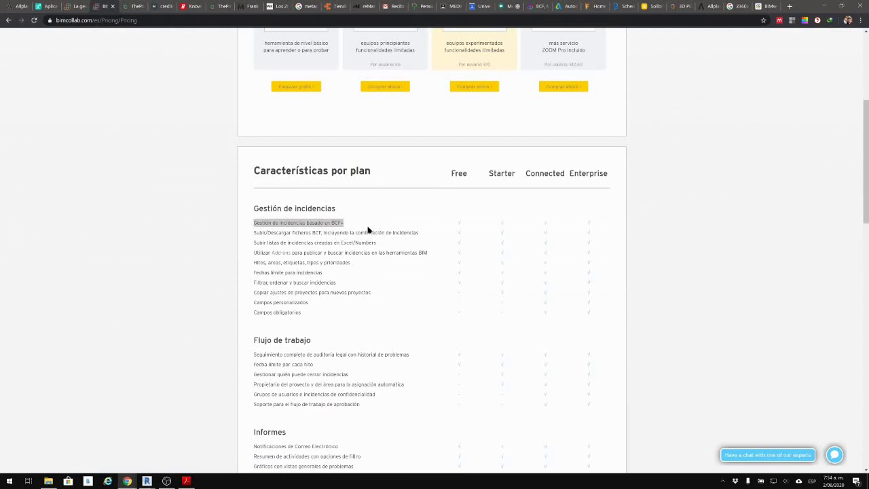
pyautogui.click(265, 232)
pyautogui.moveTo(249, 234); pyautogui.dragTo(417, 232)
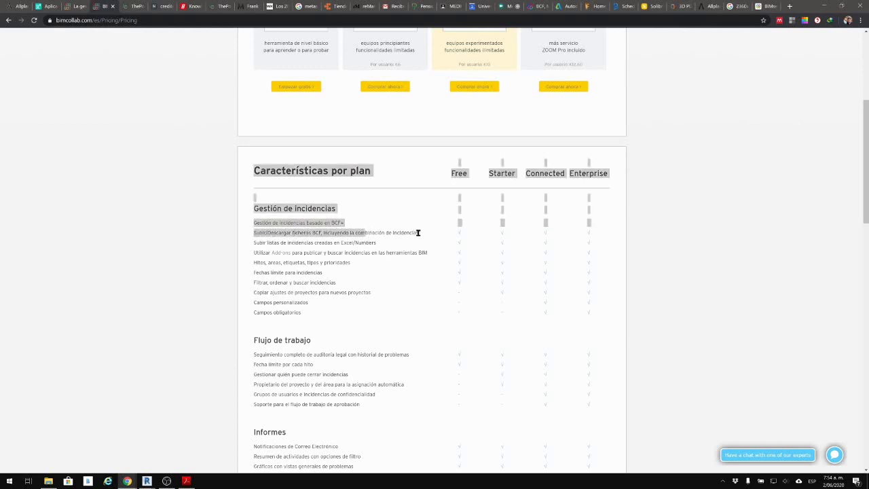
pyautogui.click(348, 240)
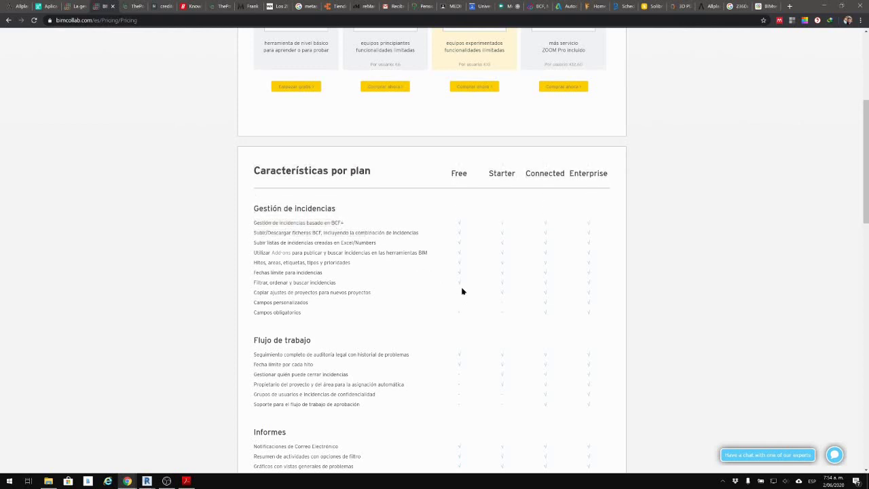
pyautogui.moveTo(357, 276); pyautogui.dragTo(462, 277)
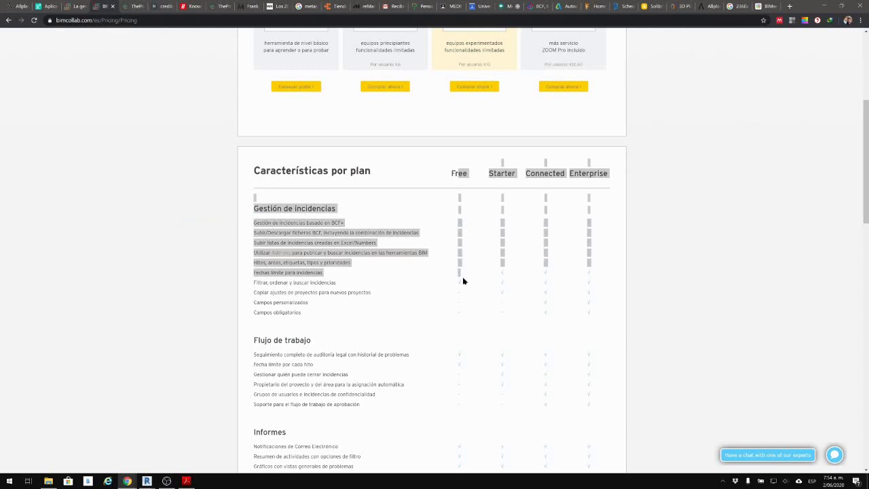
# Clear the text highlight and compare the plans' workflow, reporting, BIMcollab ZOOM, integration and management features.
pyautogui.scroll(-1, 462, 277)
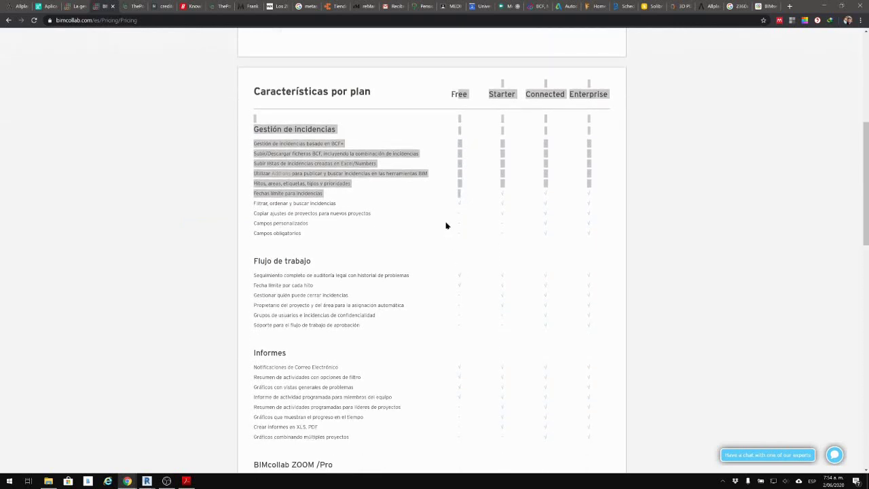
pyautogui.click(488, 212)
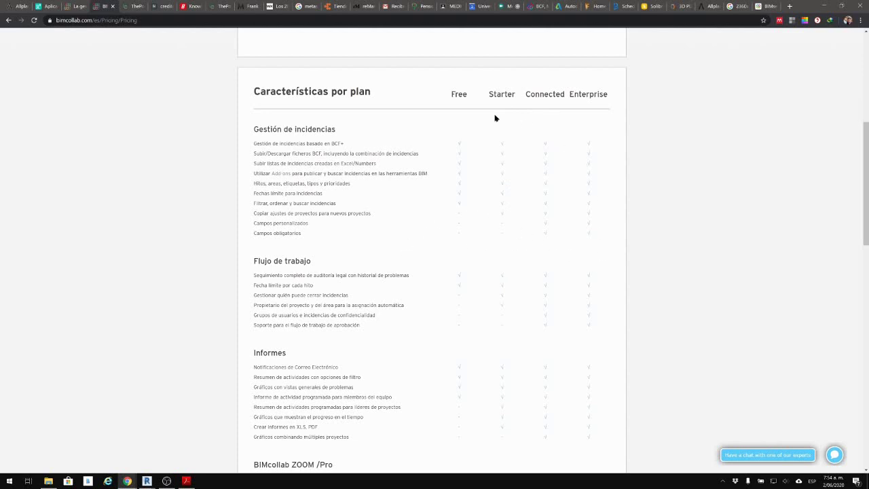
pyautogui.scroll(-3, 512, 153)
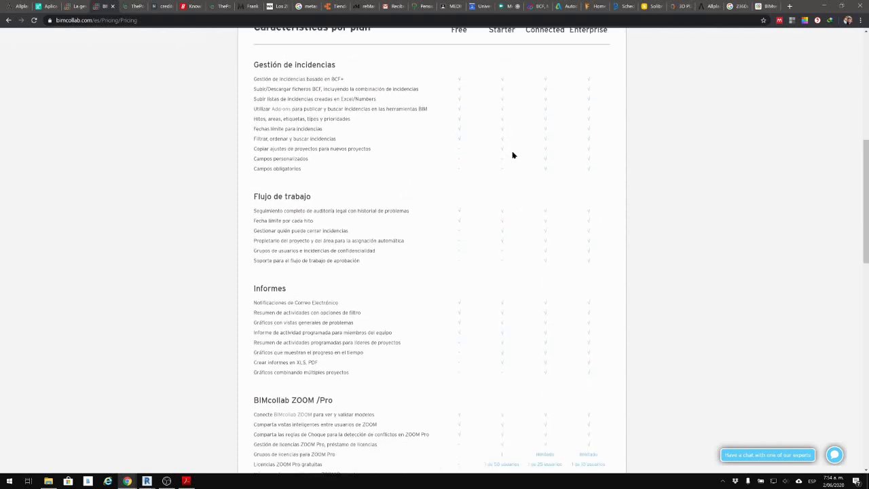
pyautogui.scroll(-2, 484, 195)
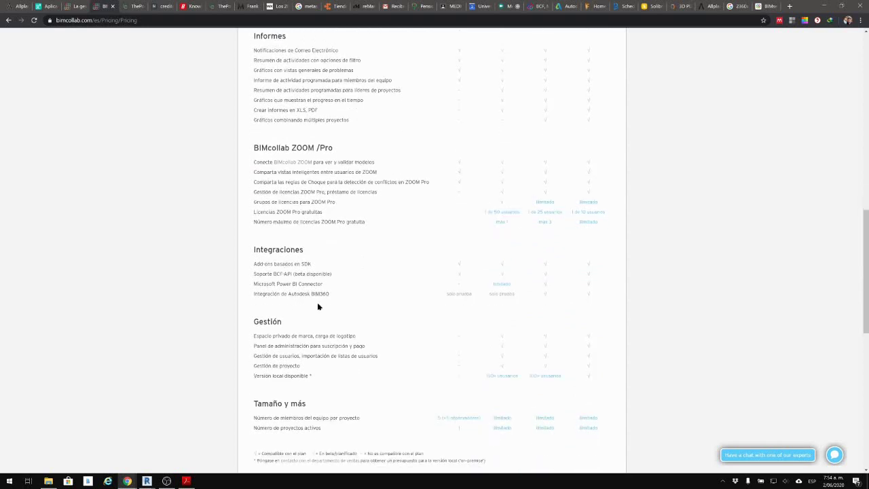
# Revisit the BIMcollab pricing plans, the Allplan Campus page and the BIMserver.center Store, and switch to Revit.
pyautogui.scroll(10, 355, 292)
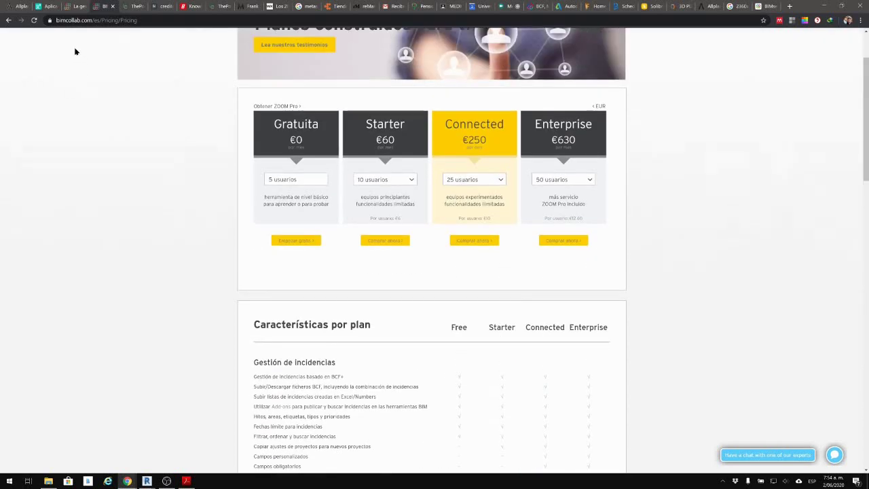
pyautogui.click(713, 6)
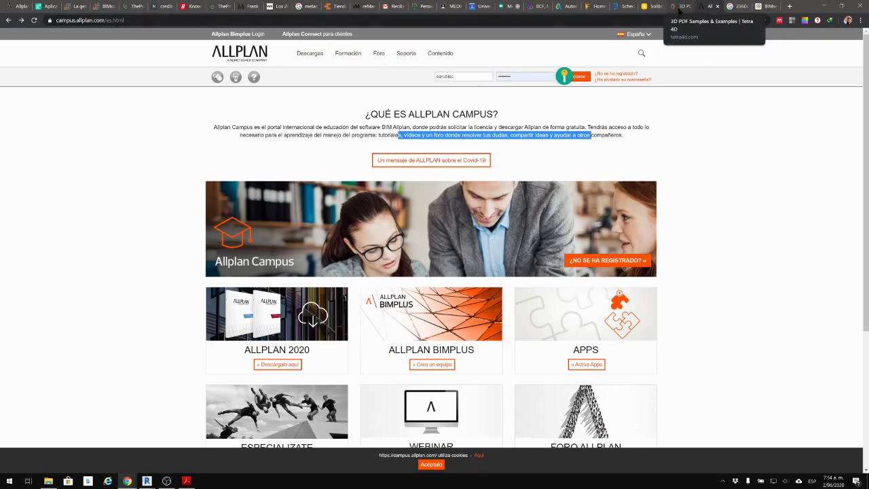
pyautogui.click(762, 8)
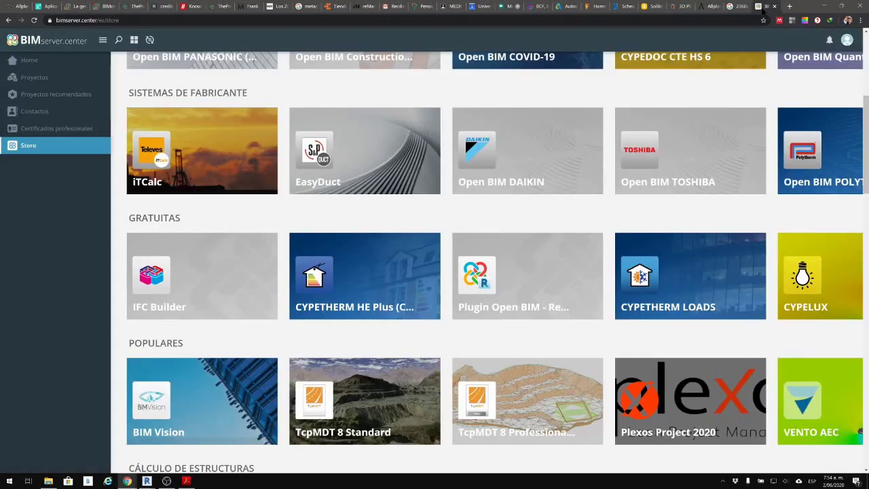
pyautogui.moveTo(516, 269)
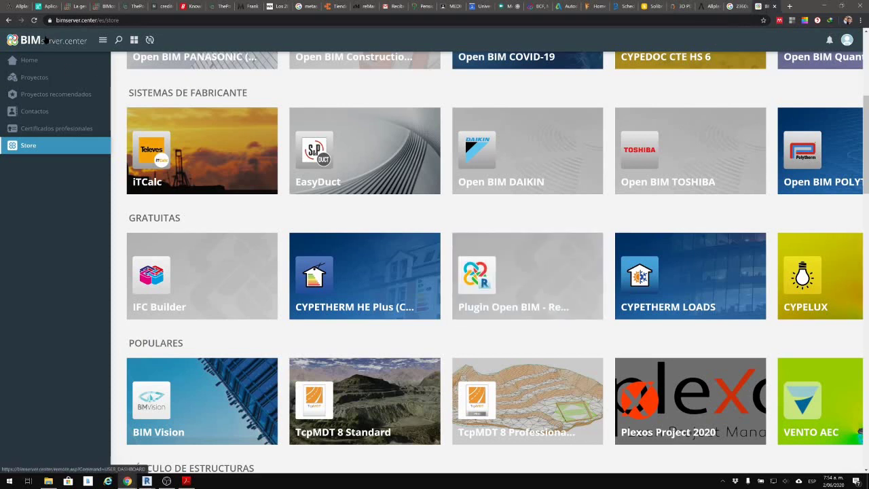
pyautogui.moveTo(531, 293)
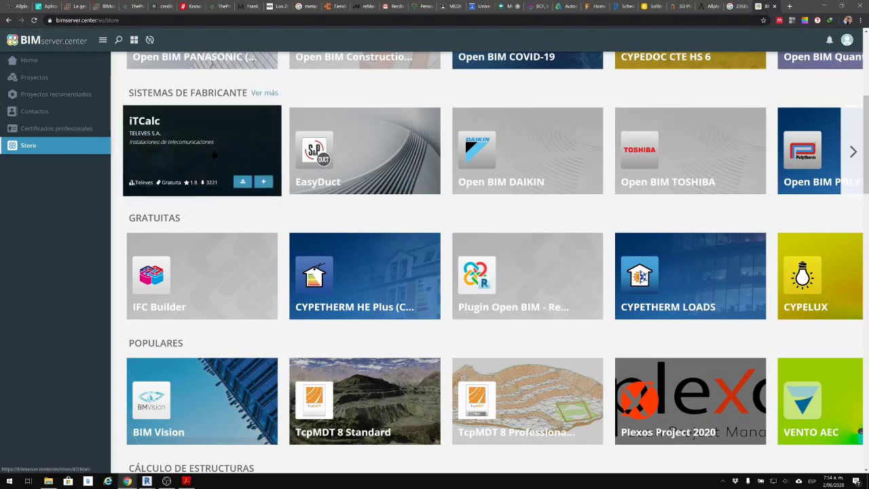
pyautogui.click(101, 5)
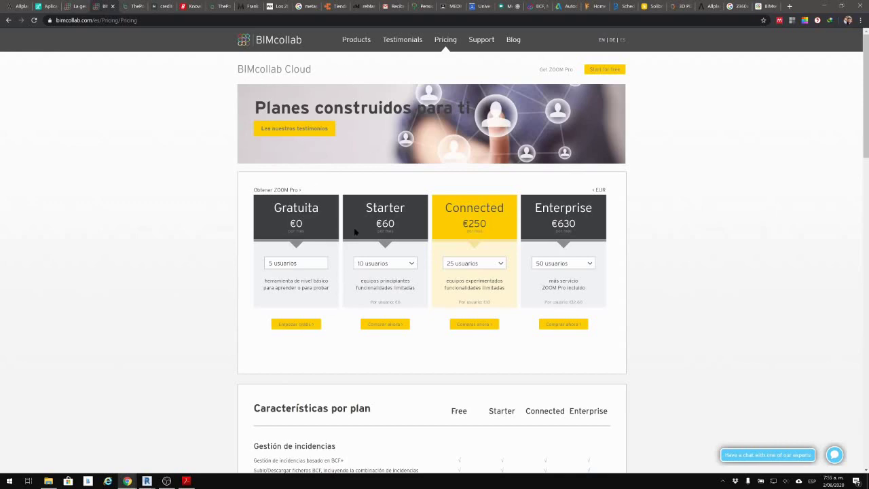
pyautogui.scroll(-3, 345, 219)
pyautogui.scroll(3, 313, 155)
pyautogui.click(823, 7)
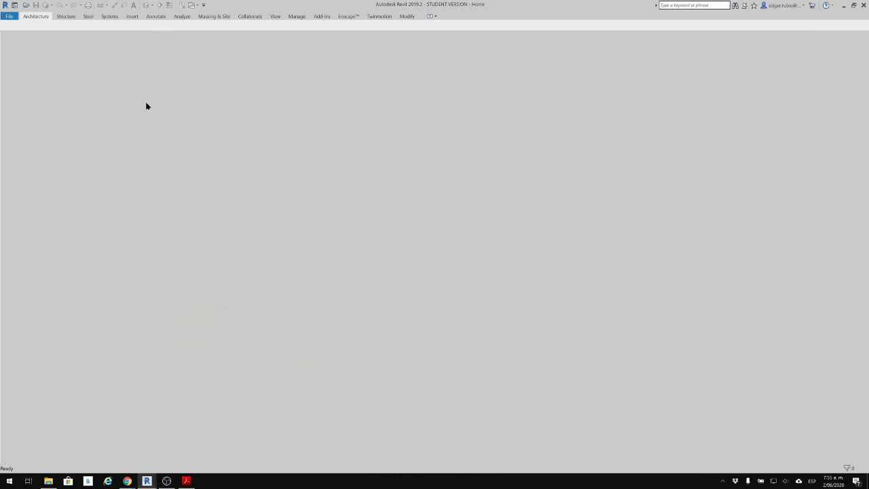
pyautogui.click(9, 17)
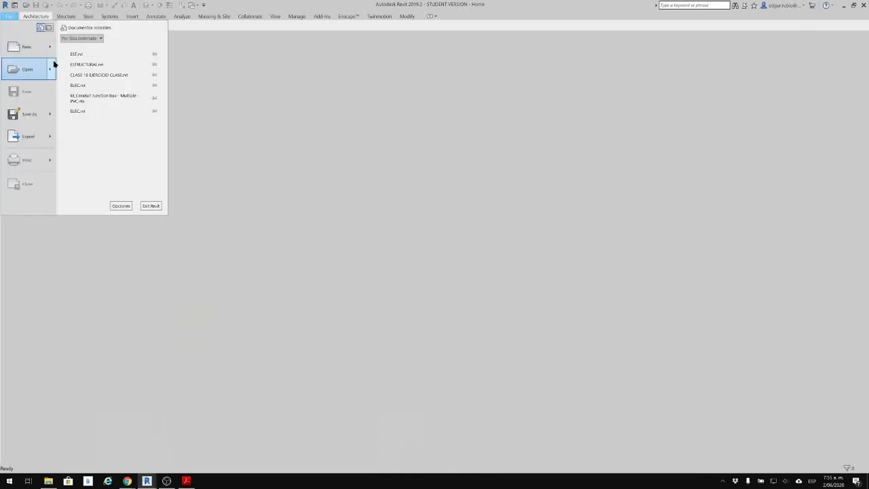
pyautogui.moveTo(50, 52)
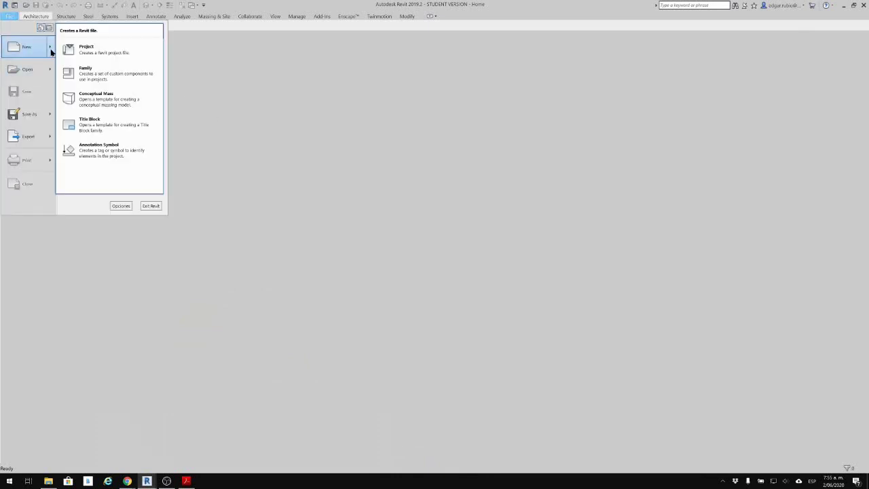
pyautogui.click(111, 51)
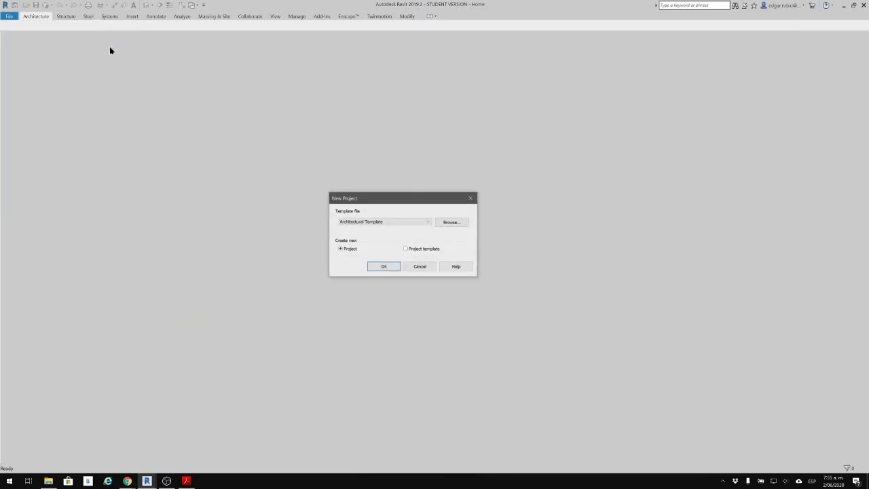
pyautogui.click(395, 222)
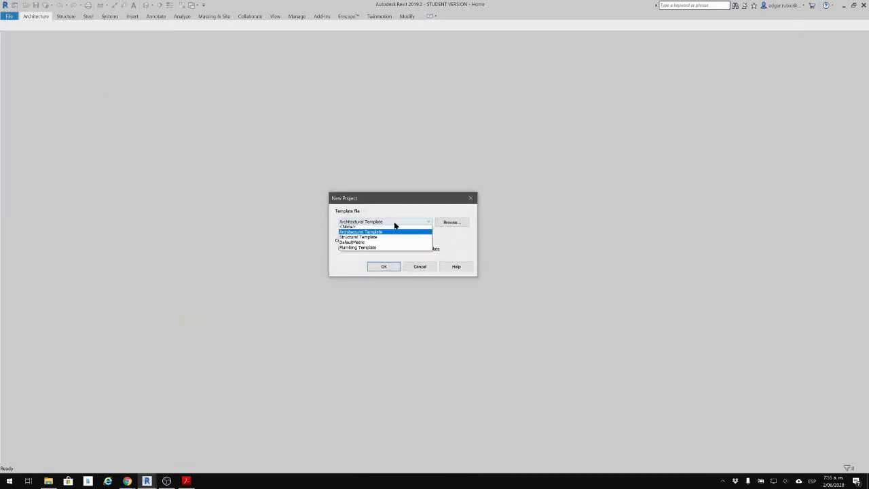
pyautogui.click(429, 270)
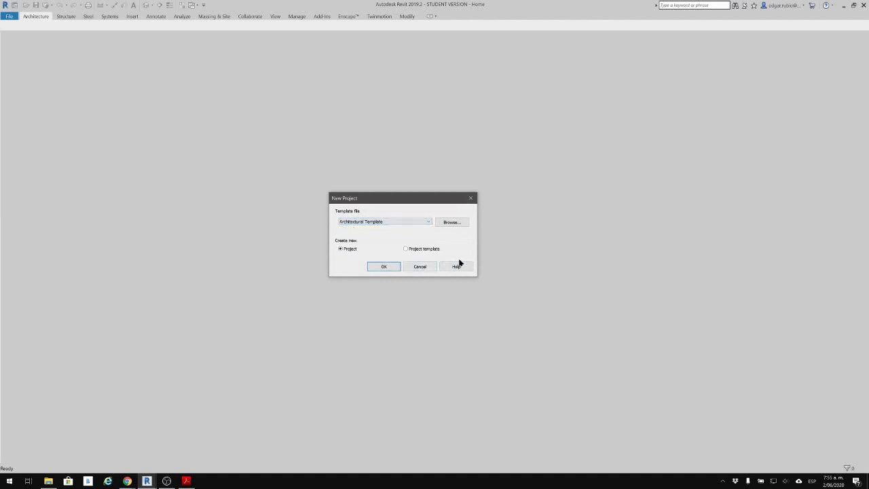
pyautogui.click(419, 267)
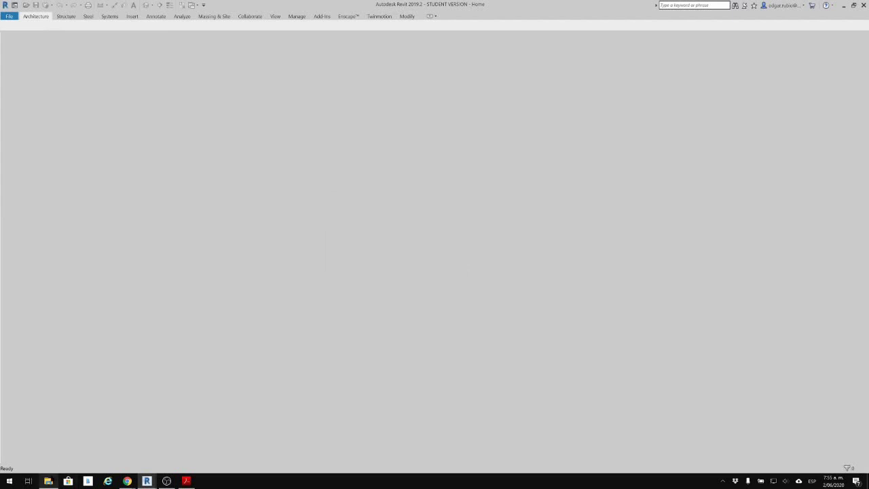
# Copy the project file CLASE_01.rvt from the HGC folder into the Escritorio folder.
pyautogui.click(48, 480)
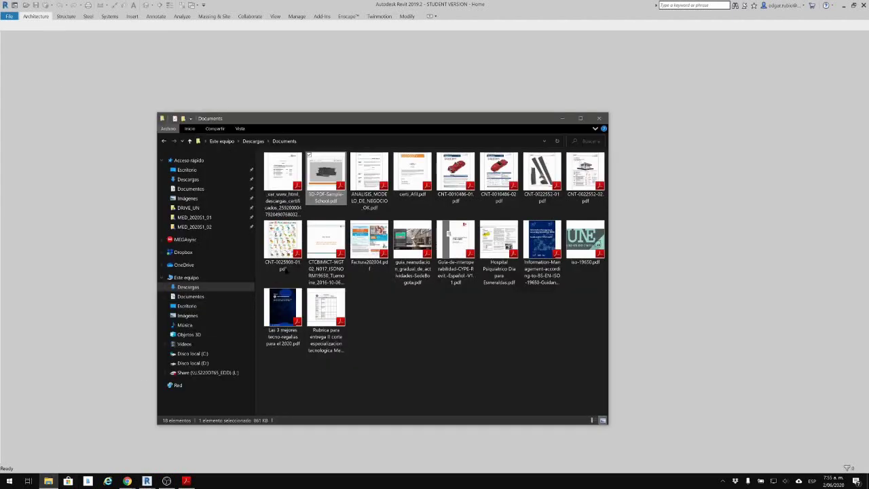
pyautogui.click(187, 170)
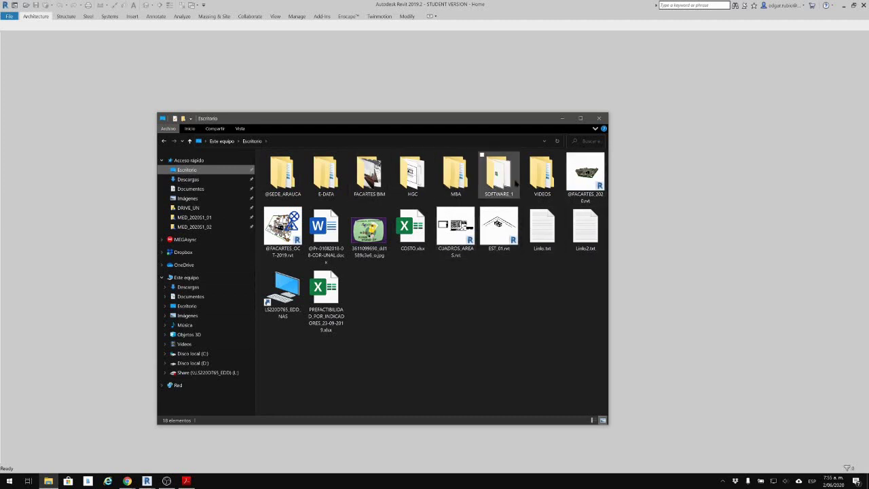
pyautogui.doubleClick(413, 178)
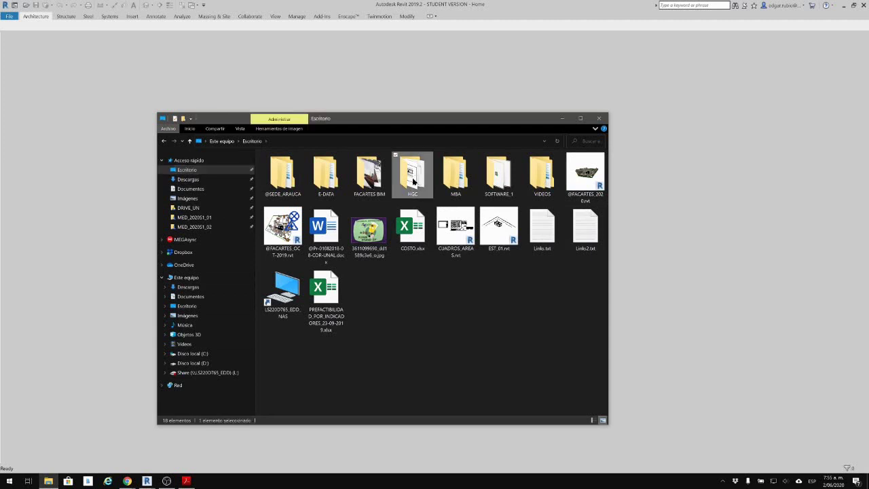
pyautogui.scroll(-3, 475, 333)
pyautogui.scroll(-10, 466, 322)
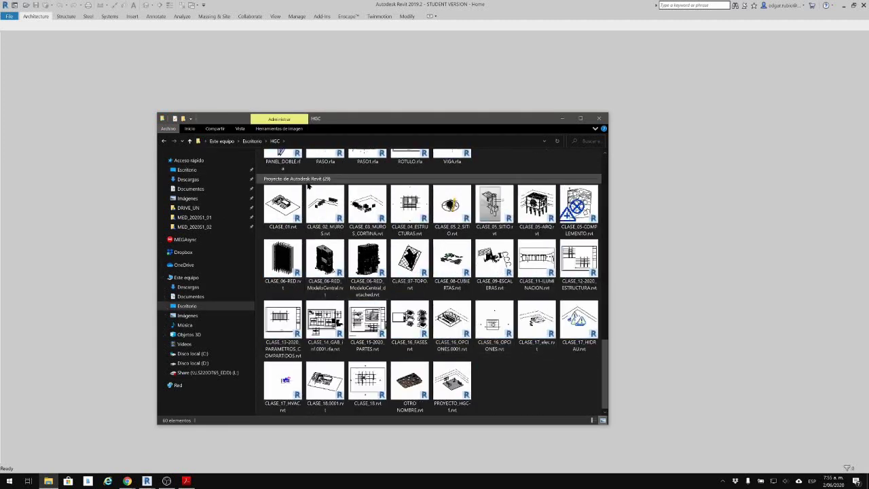
pyautogui.click(289, 200)
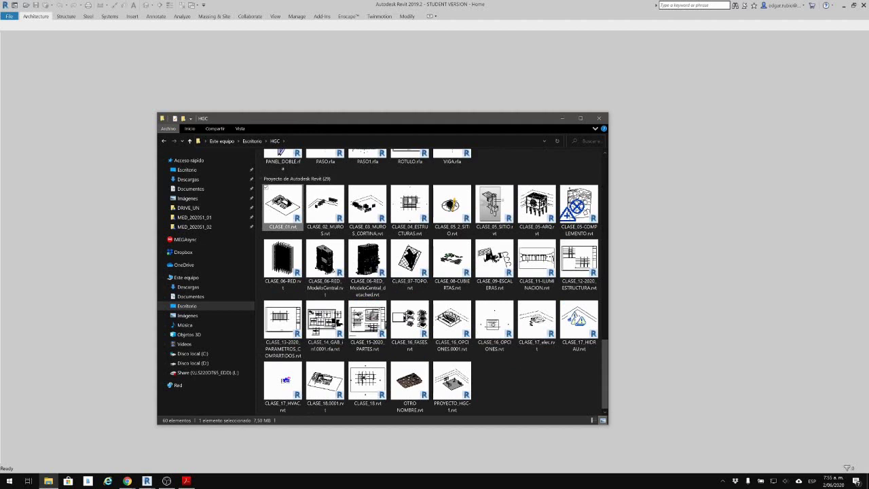
pyautogui.click(187, 170)
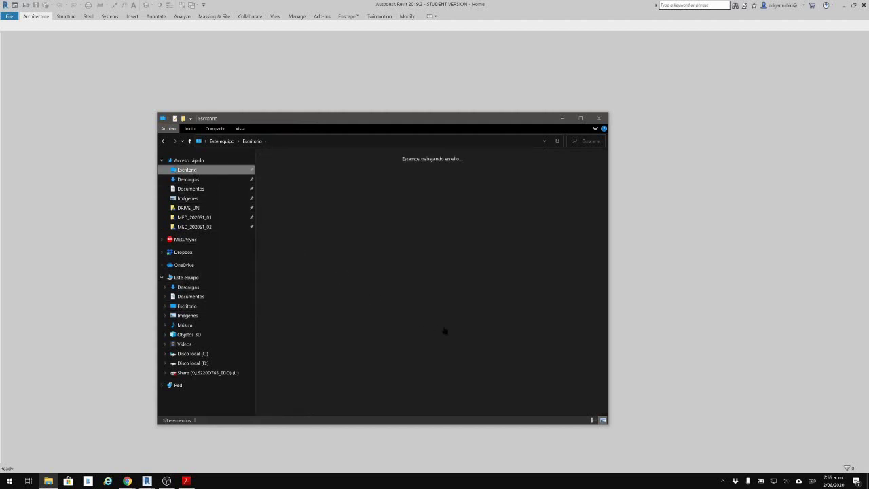
pyautogui.click(382, 303)
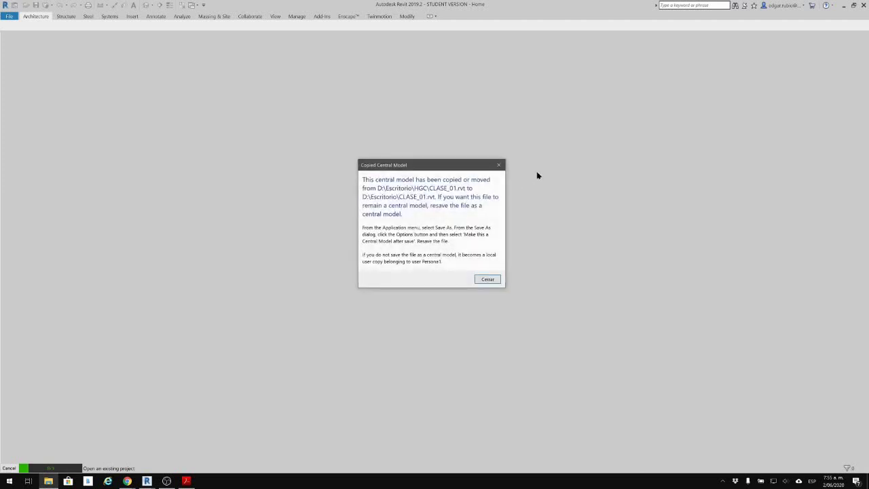
# Open the CLASE_01.rvt copy in Revit, dismissing the Copied Central Model notice and putting the file explorer away.
pyautogui.click(491, 280)
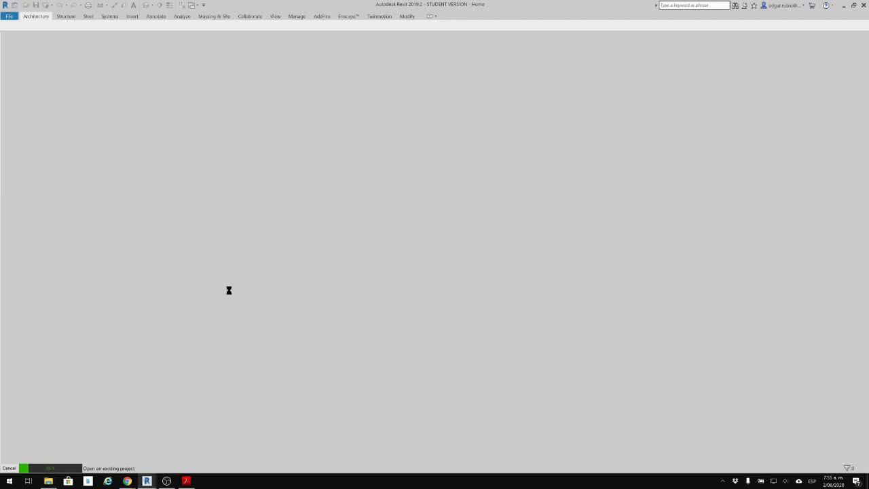
pyautogui.moveTo(127, 480)
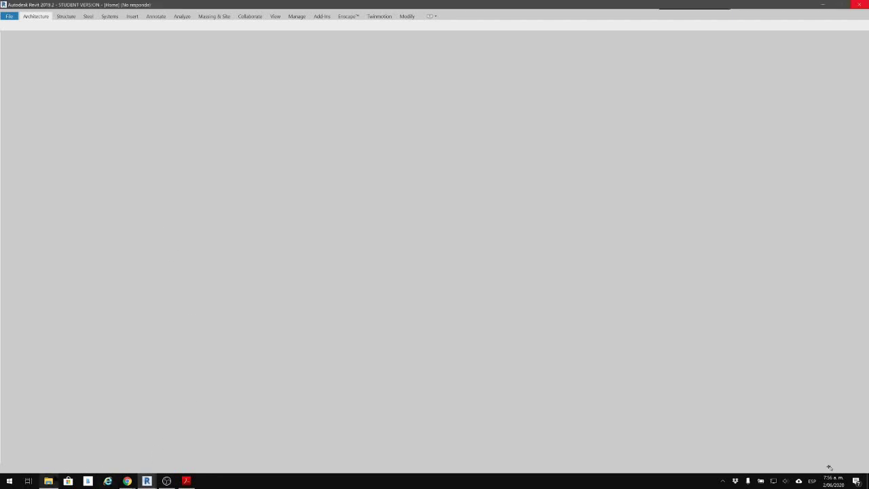
pyautogui.moveTo(48, 479)
pyautogui.click(56, 454)
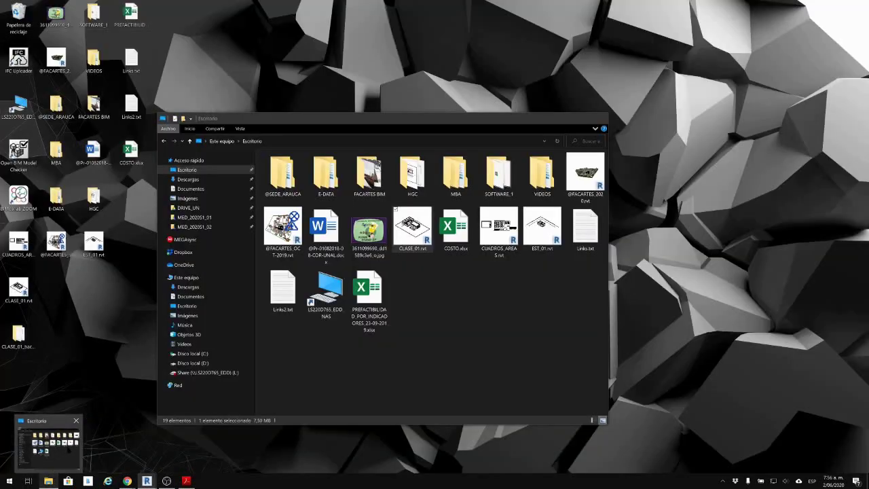
pyautogui.click(58, 450)
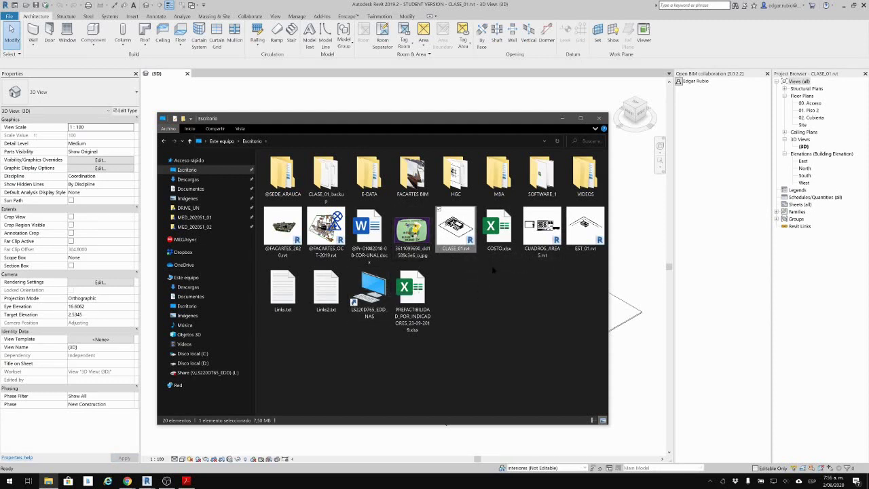
pyautogui.click(562, 118)
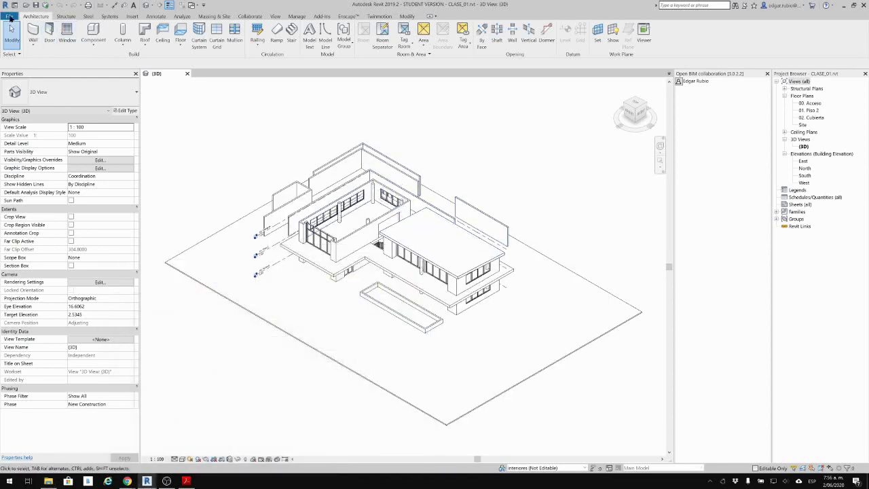
# Start saving the open model as a new project file in Escritorio, named PRUEBA_RED.rvt.
pyautogui.click(10, 17)
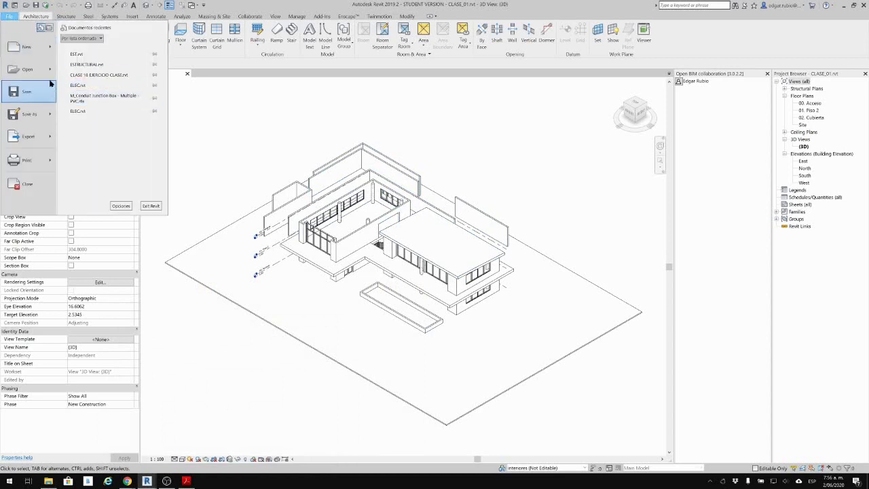
pyautogui.moveTo(53, 114)
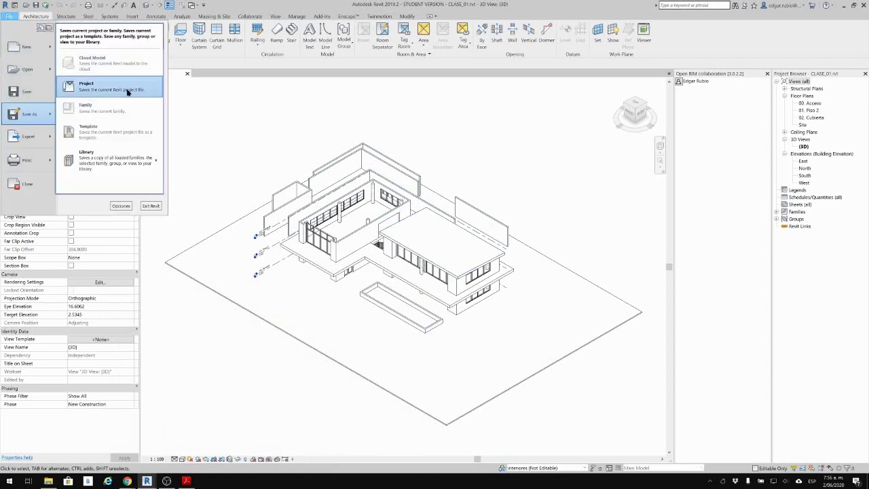
pyautogui.click(127, 87)
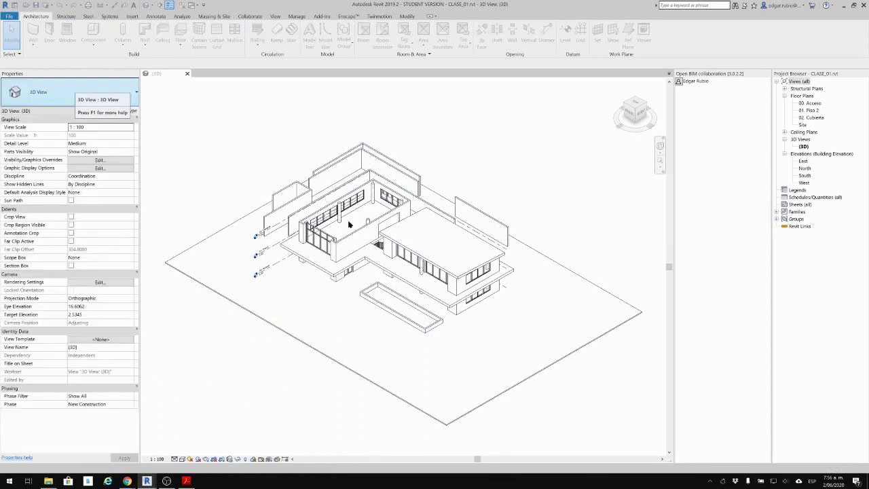
pyautogui.scroll(-1, 292, 187)
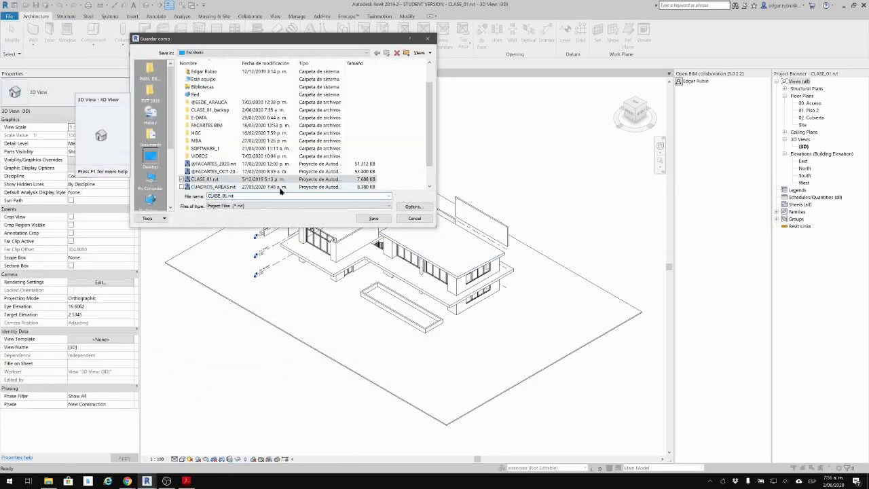
pyautogui.click(208, 196)
pyautogui.write('PRE')
pyautogui.press('BackSpace')
pyautogui.write('UEBA_RED')
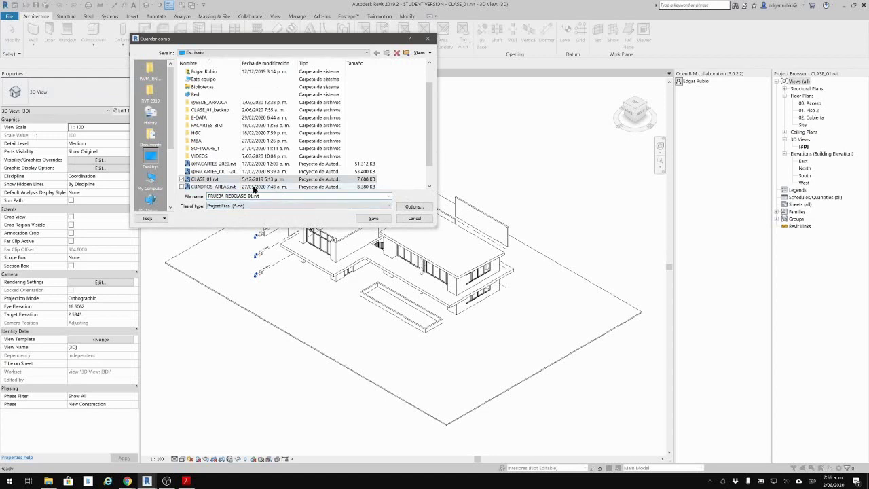
pyautogui.press('Delete')
pyautogui.press('Delete')
pyautogui.press('Delete')
# Go through the file save options for backups and worksharing, accept them and save the project.
pyautogui.click(413, 207)
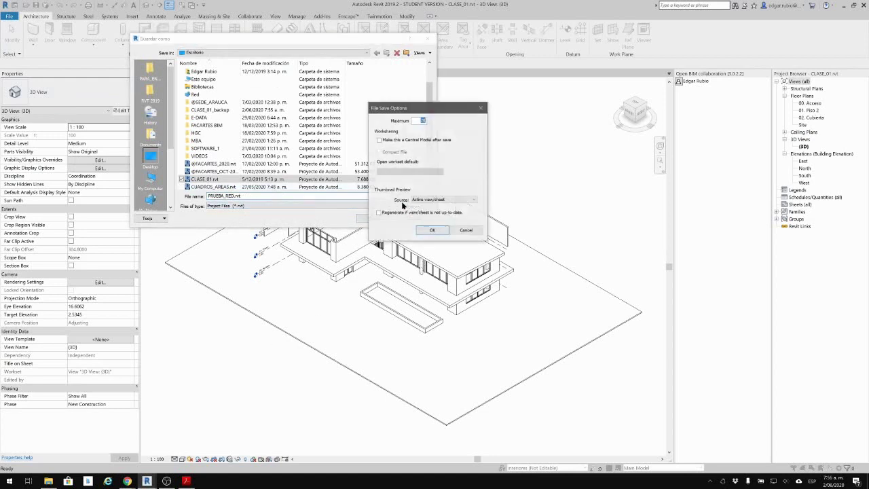
pyautogui.click(423, 121)
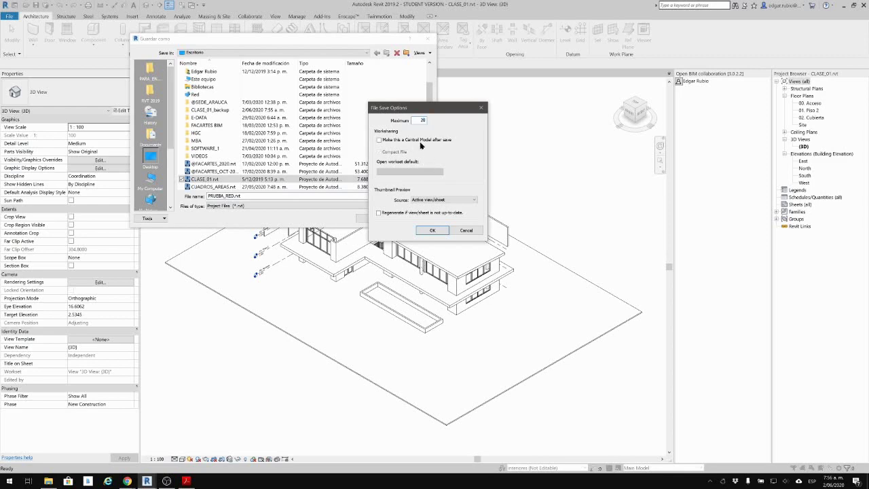
pyautogui.click(430, 230)
pyautogui.click(373, 218)
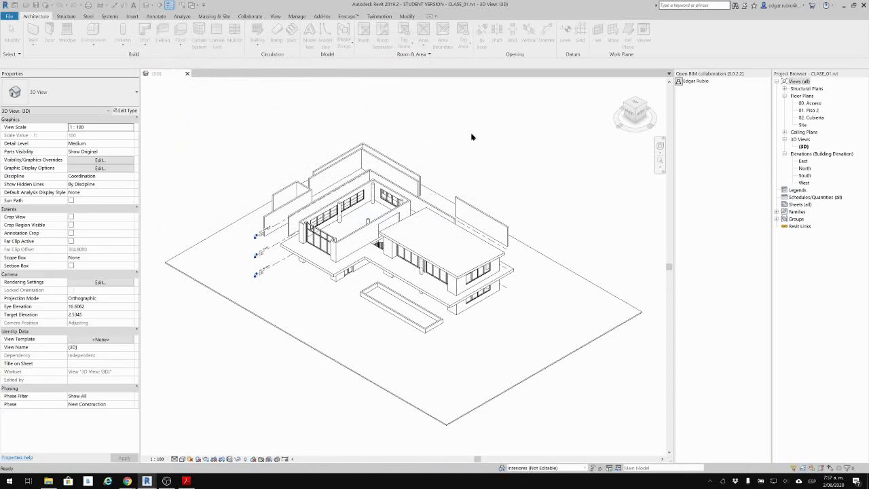
# Close the current model and open PRUEBA_RED.rvt from Escritorio detached from central, discarding its worksets.
pyautogui.click(188, 74)
pyautogui.hotkey('ctrl', 'd')
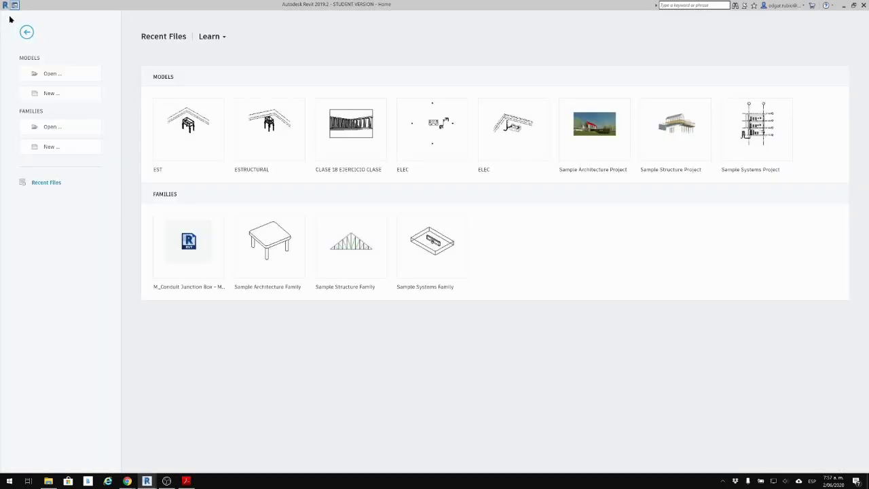
pyautogui.hotkey('ctrl', 'o')
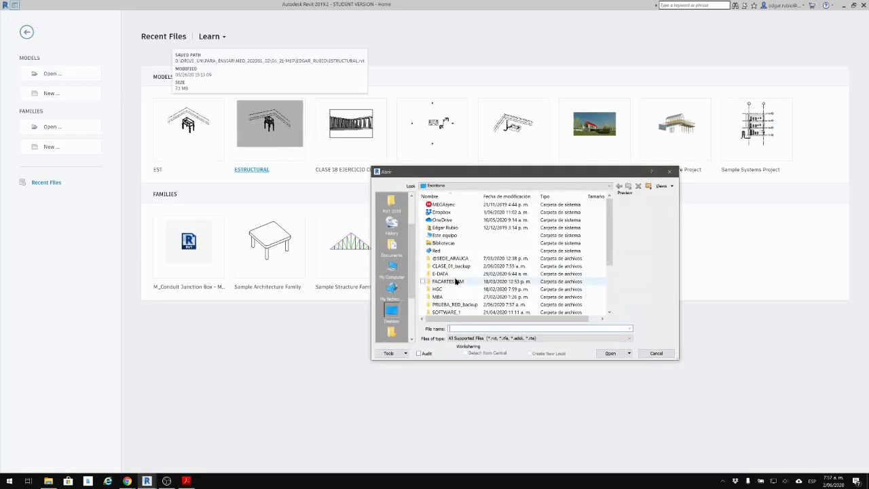
pyautogui.scroll(-3, 460, 277)
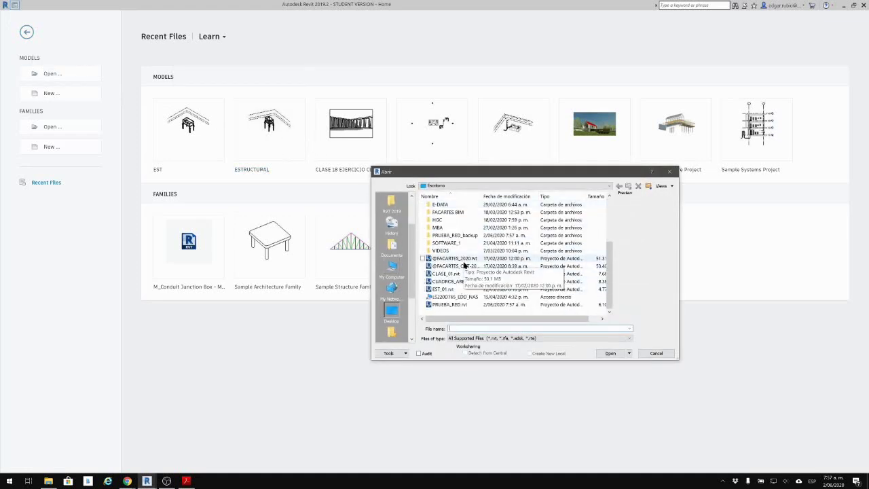
pyautogui.click(462, 304)
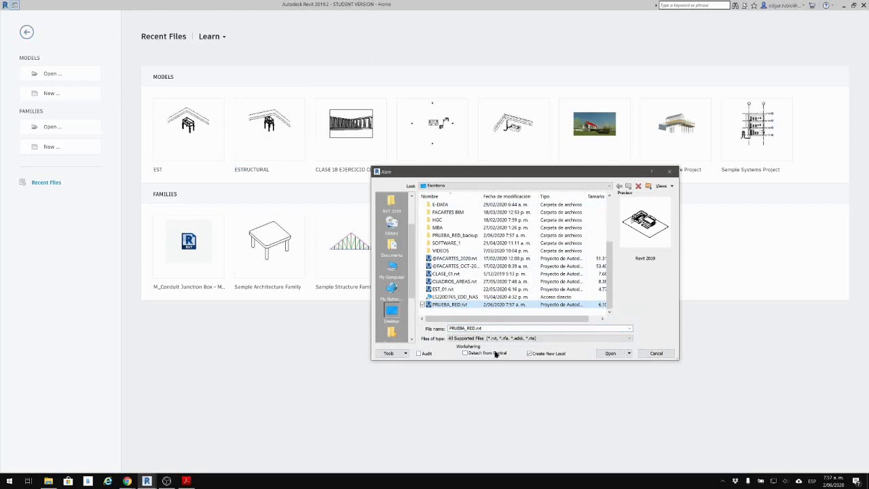
pyautogui.click(495, 354)
pyautogui.click(610, 353)
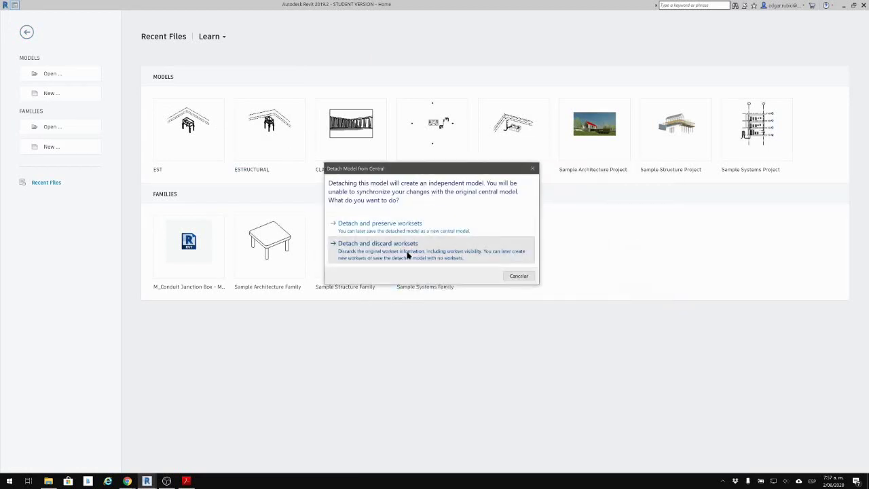
pyautogui.click(414, 255)
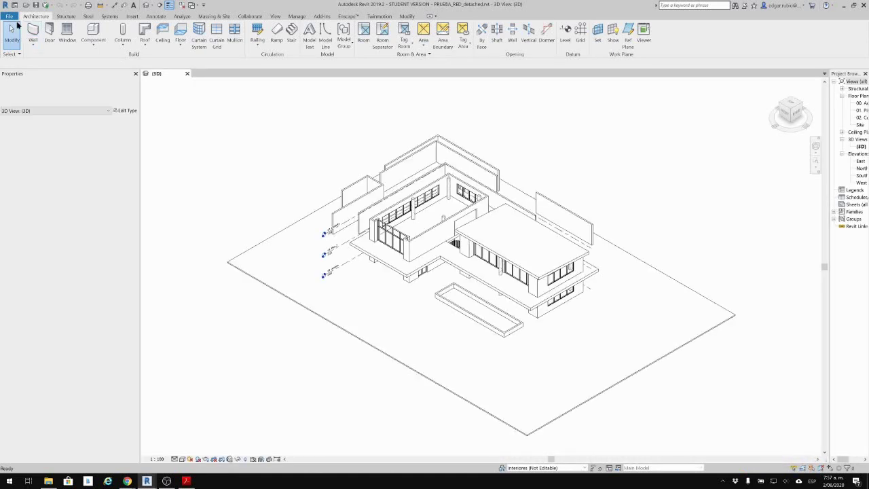
# Save the detached model as PRUEBA_RED.rvt in Escritorio, replacing the existing file, and widen the Project Browser.
pyautogui.click(10, 17)
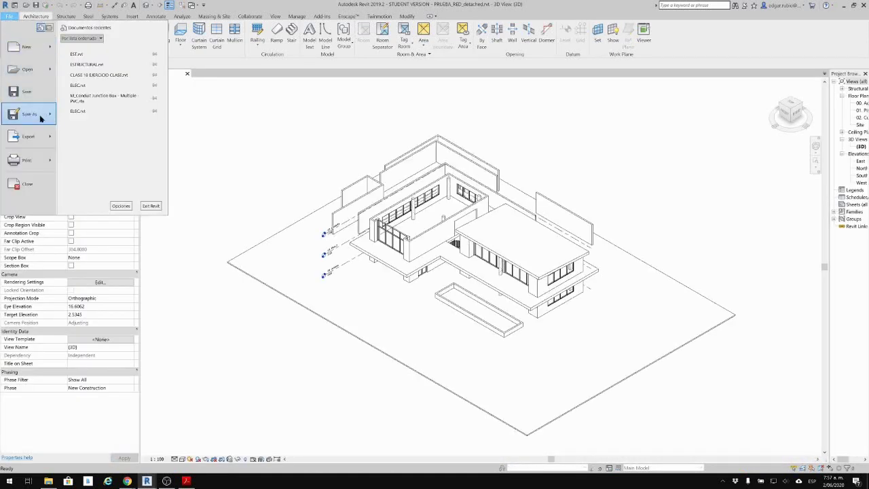
pyautogui.moveTo(40, 121)
pyautogui.click(106, 84)
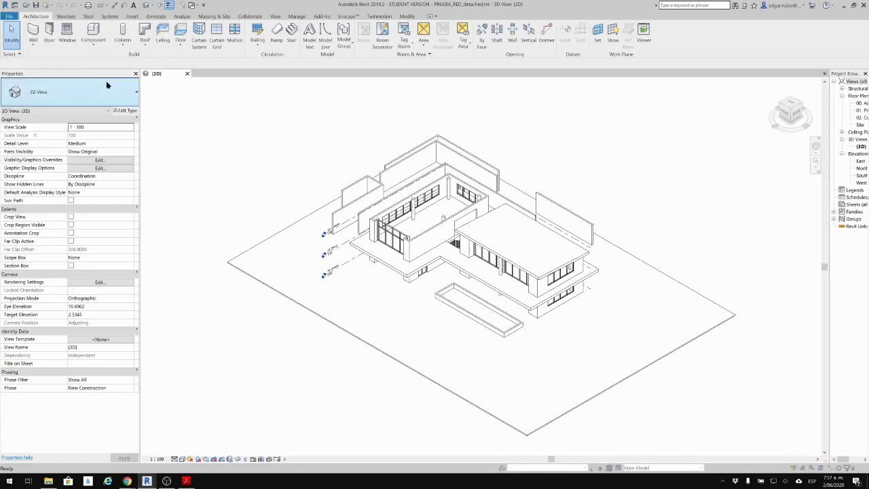
pyautogui.scroll(-1, 210, 168)
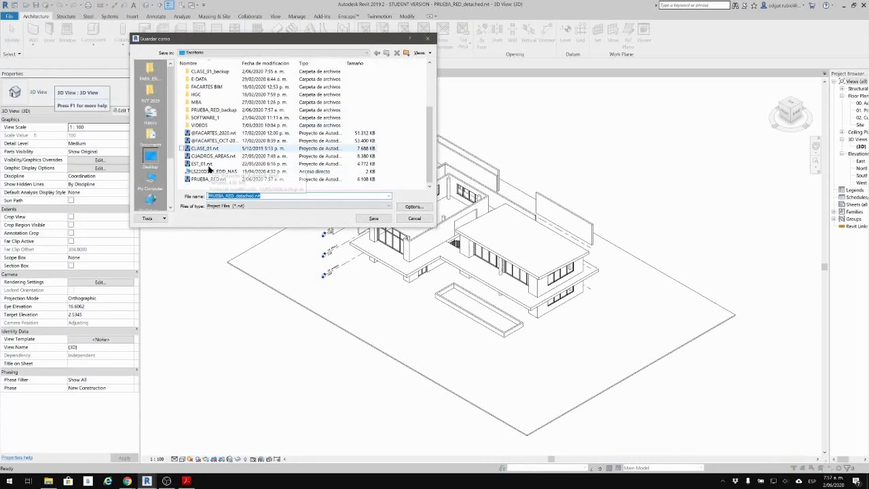
pyautogui.click(374, 217)
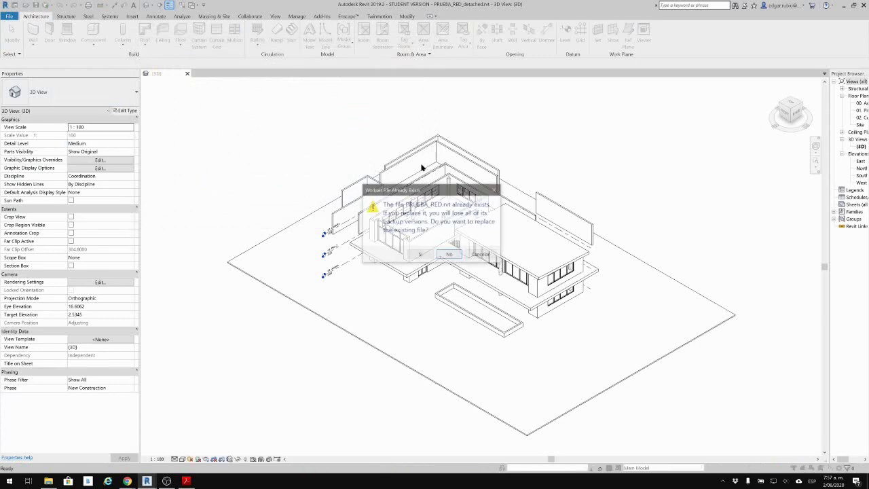
pyautogui.click(418, 255)
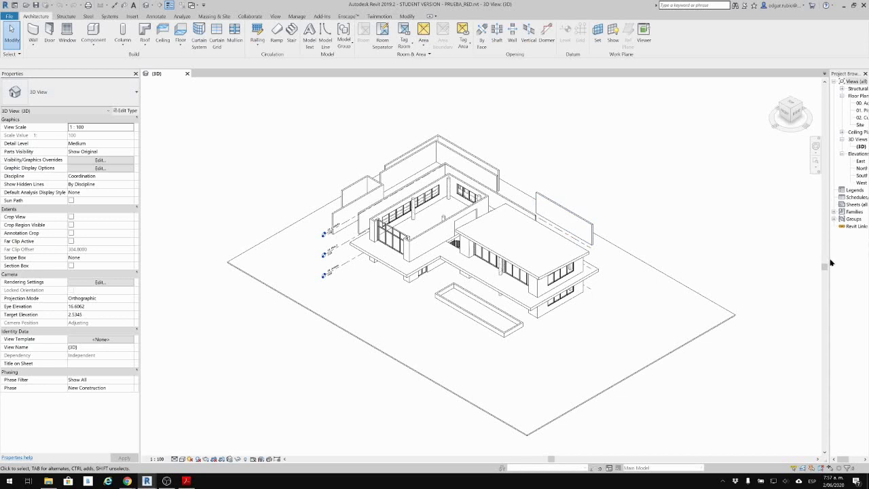
pyautogui.moveTo(829, 262); pyautogui.dragTo(758, 266)
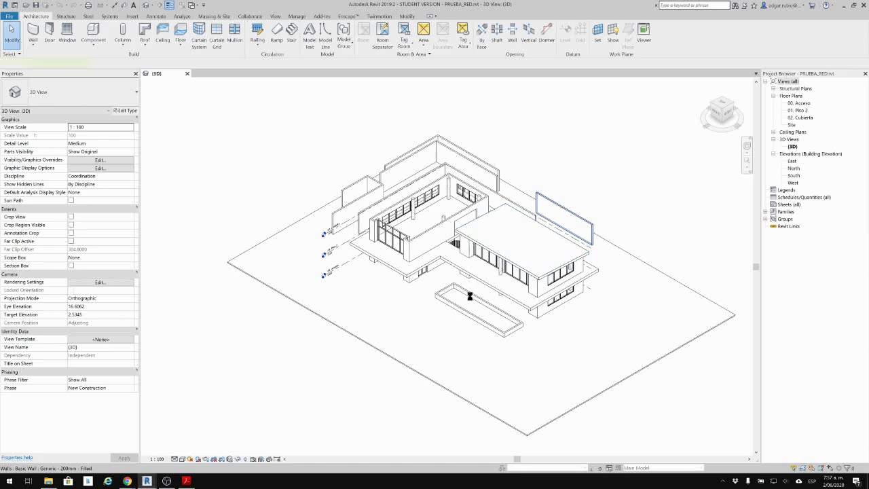
# Delete the low pool walls in front of the house and the free-standing boundary walls at the rear of the lot.
pyautogui.click(563, 217)
pyautogui.keyDown('ctrl'); pyautogui.click(470, 298); pyautogui.keyUp('ctrl')
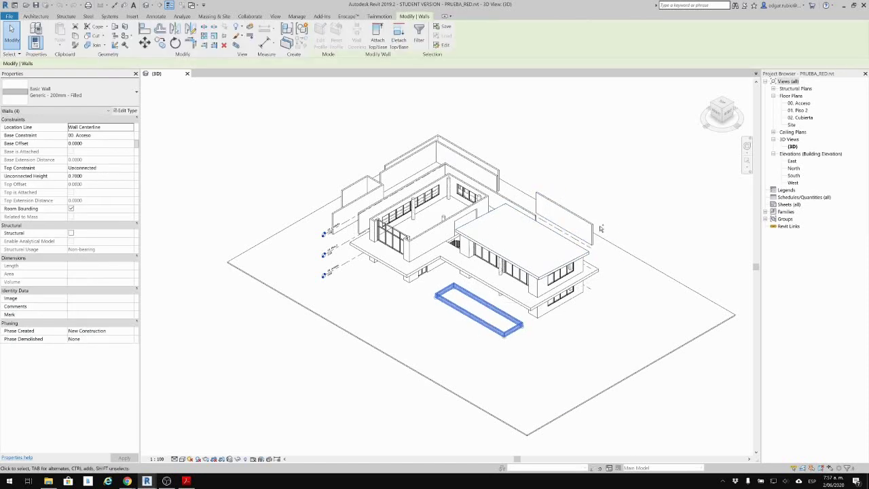
pyautogui.keyDown('ctrl'); pyautogui.click(436, 149); pyautogui.keyUp('ctrl')
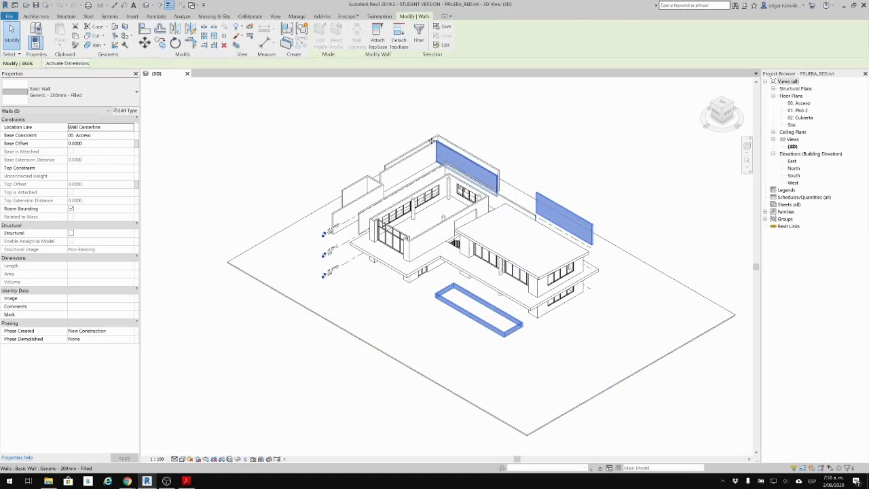
pyautogui.keyDown('ctrl'); pyautogui.click(433, 140); pyautogui.keyUp('ctrl')
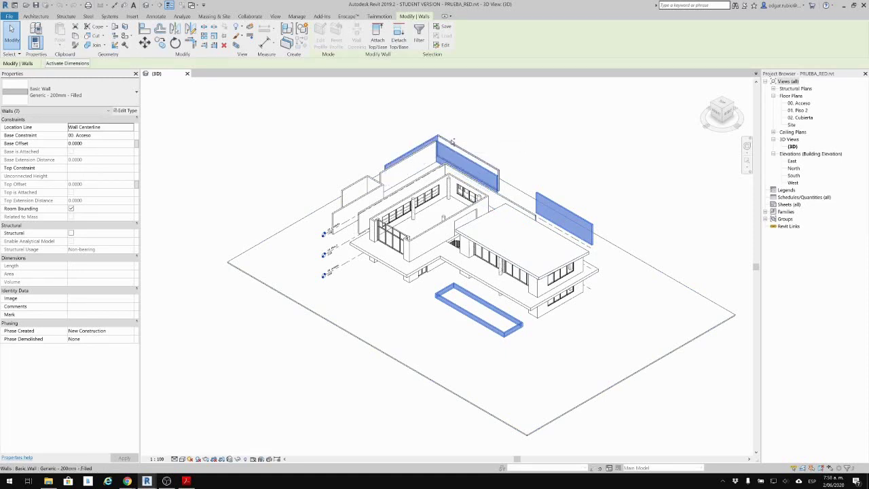
pyautogui.press('Escape')
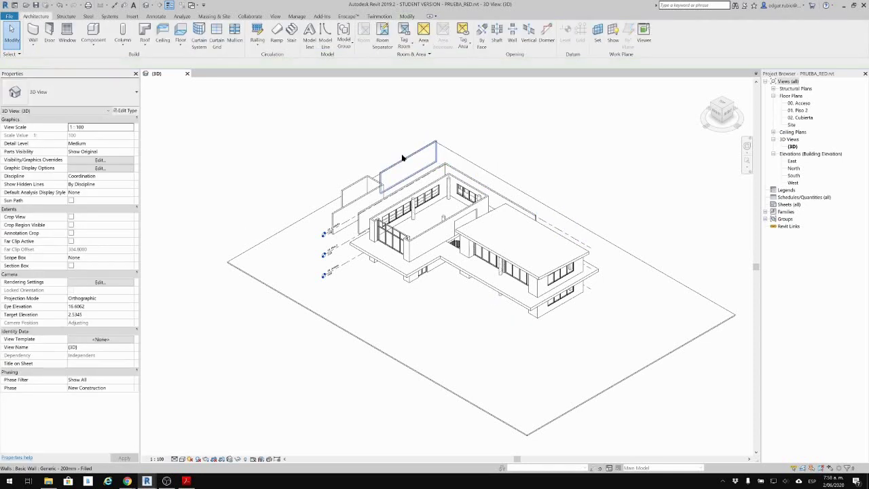
pyautogui.click(402, 158)
pyautogui.press('Escape')
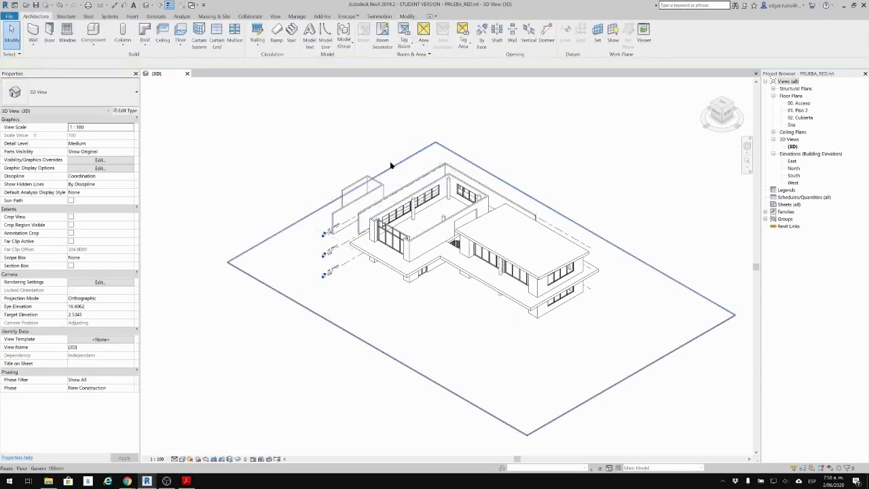
# Delete the remaining walls of the small free-standing enclosure beside the level markers.
pyautogui.scroll(4, 369, 177)
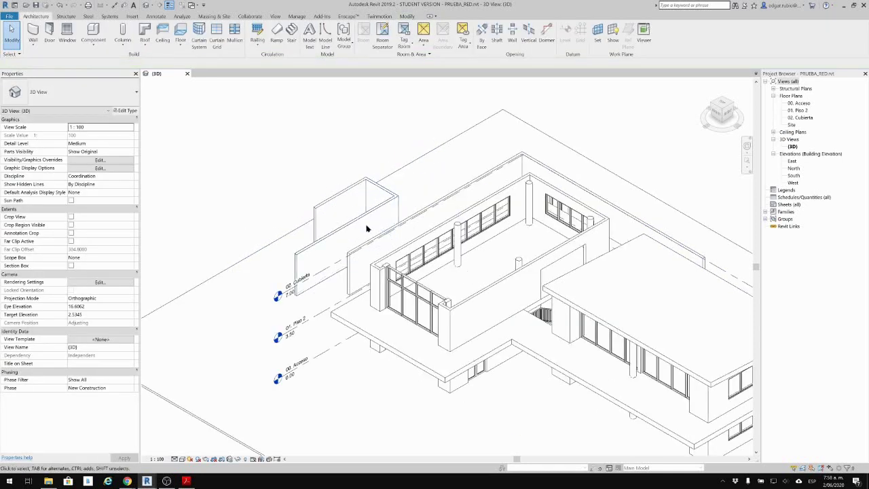
pyautogui.click(382, 196)
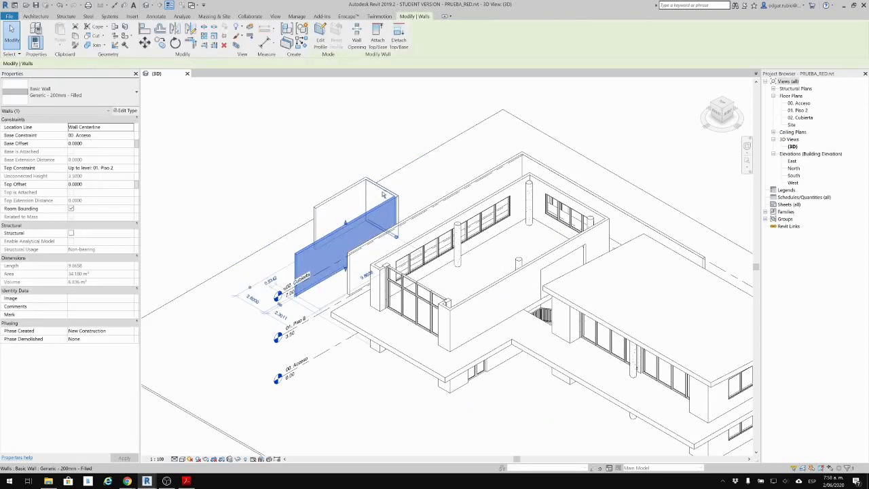
pyautogui.keyDown('ctrl'); pyautogui.click(384, 198); pyautogui.keyUp('ctrl')
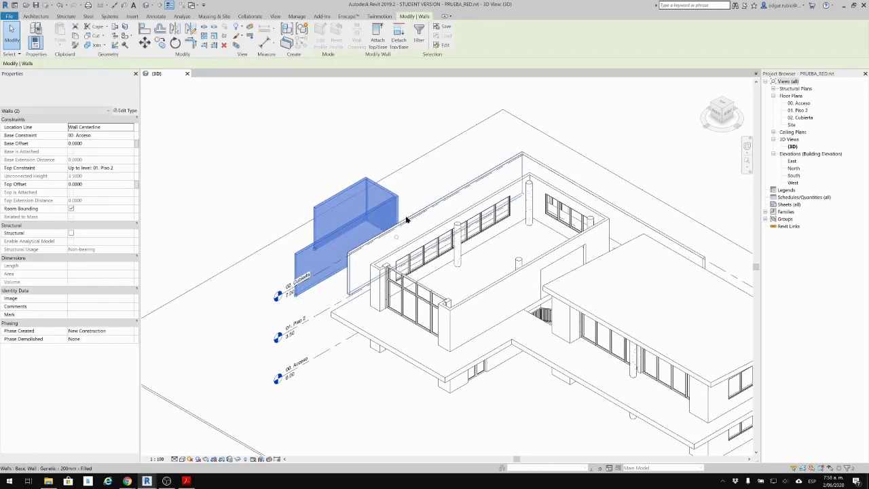
pyautogui.press('Delete')
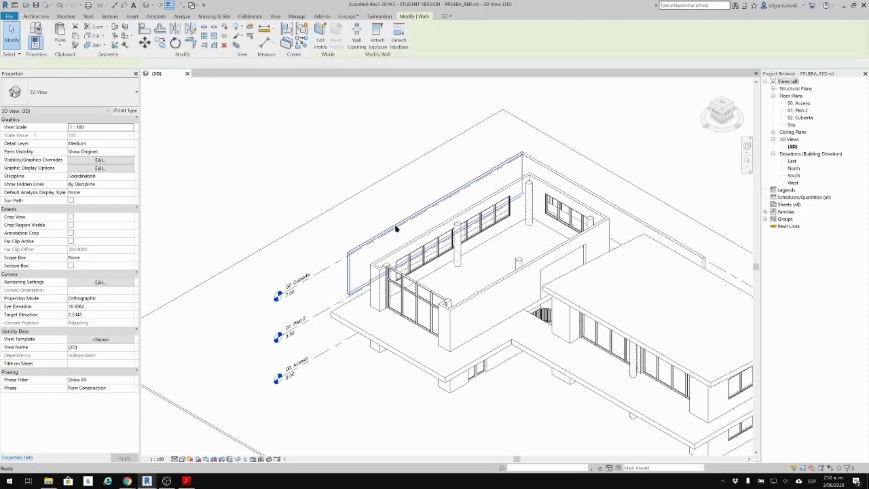
# Delete the long free-standing wall with openings behind the house and save the project.
pyautogui.scroll(-4, 396, 229)
pyautogui.keyDown('shift'); pyautogui.moveTo(396, 229); pyautogui.dragTo(345, 305, button='middle'); pyautogui.keyUp('shift')
pyautogui.click(325, 271)
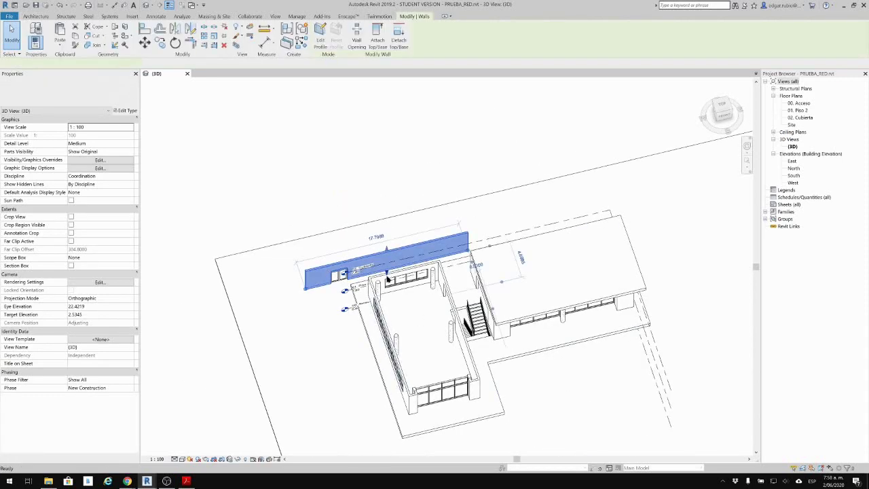
pyautogui.press('Delete')
pyautogui.moveTo(368, 207)
pyautogui.keyDown('shift'); pyautogui.mouseDown(button='middle')
pyautogui.moveTo(388, 237)
pyautogui.moveTo(367, 208)
pyautogui.mouseUp(button='middle'); pyautogui.keyUp('shift')
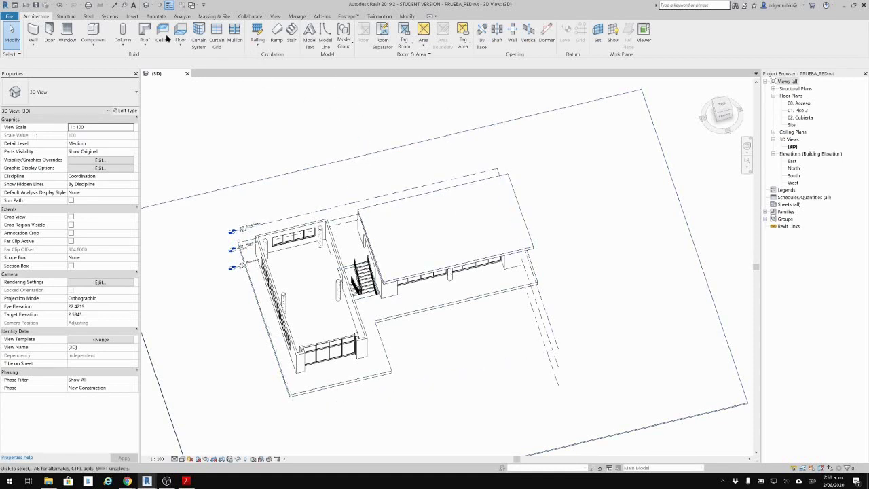
pyautogui.click(39, 8)
pyautogui.moveTo(419, 244); pyautogui.dragTo(476, 235, button='middle')
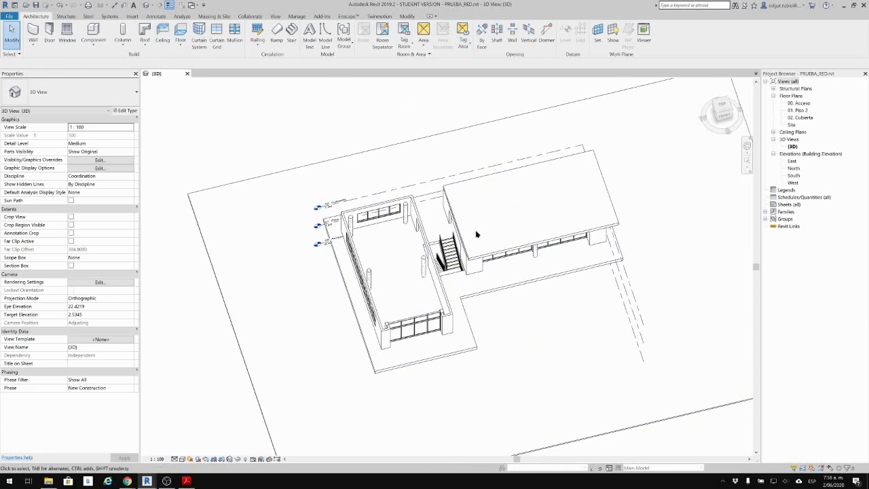
pyautogui.click(445, 253)
pyautogui.keyDown('shift'); pyautogui.moveTo(403, 256); pyautogui.dragTo(499, 316, button='middle'); pyautogui.keyUp('shift')
pyautogui.press('Escape')
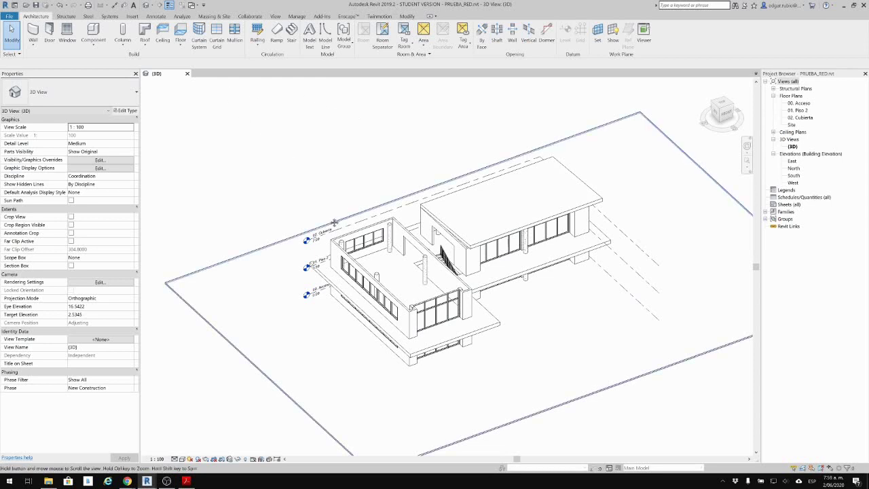
pyautogui.moveTo(353, 182); pyautogui.dragTo(344, 184, button='middle')
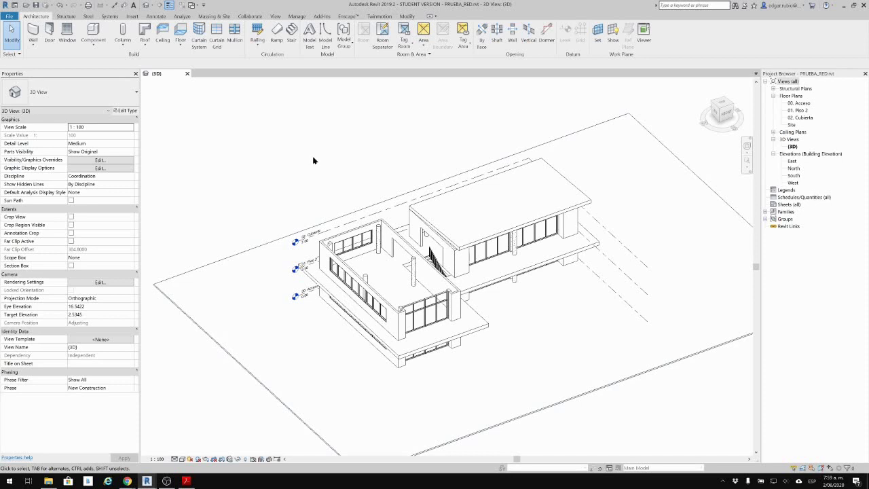
pyautogui.moveTo(325, 154); pyautogui.dragTo(285, 148, button='middle')
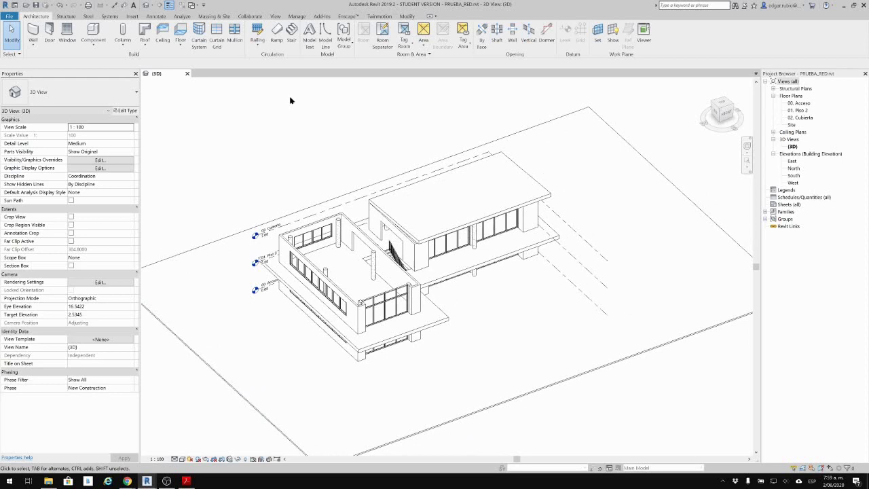
pyautogui.moveTo(393, 214); pyautogui.dragTo(387, 208, button='middle')
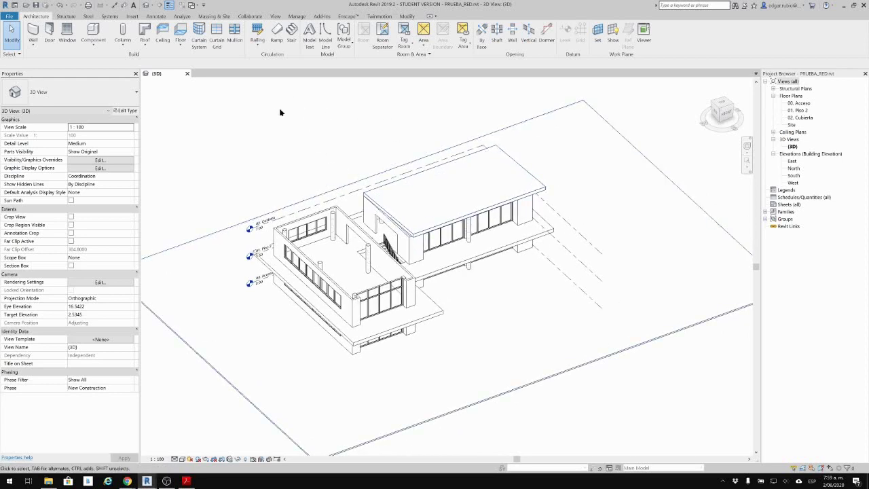
# Examine the username field and worksharing update frequency in the general program options, and accept the settings.
pyautogui.click(10, 16)
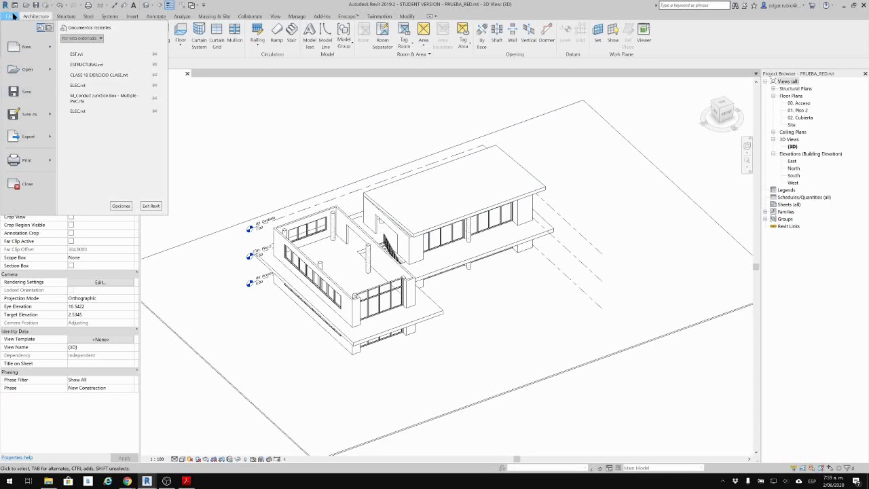
pyautogui.click(121, 207)
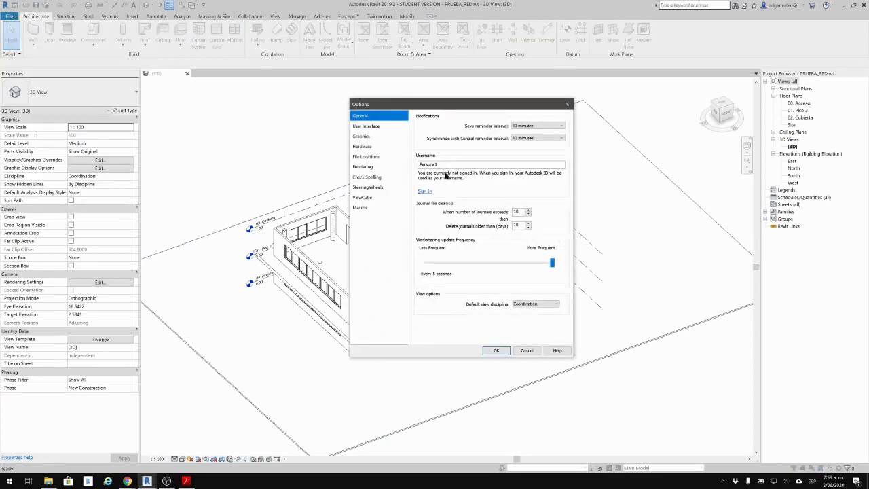
pyautogui.doubleClick(444, 167)
pyautogui.click(428, 166)
pyautogui.moveTo(467, 165); pyautogui.dragTo(399, 159)
pyautogui.click(436, 169)
pyautogui.click(435, 164)
pyautogui.moveTo(469, 165); pyautogui.dragTo(400, 164)
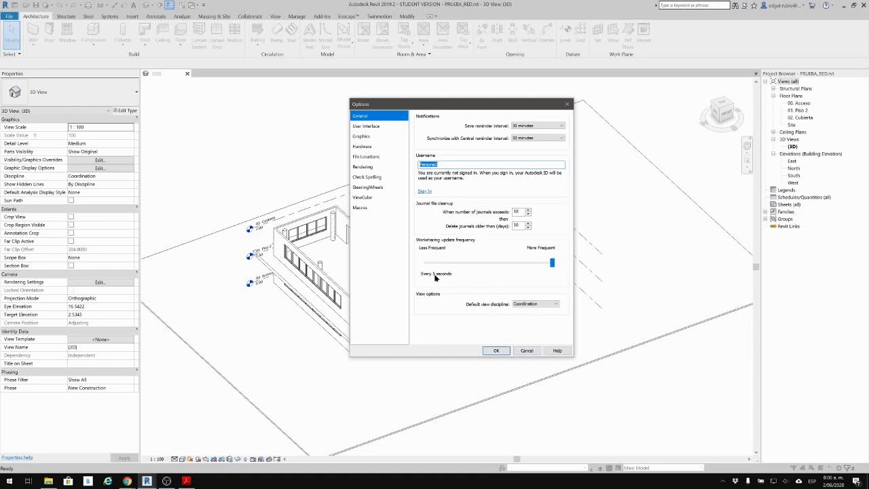
pyautogui.click(496, 350)
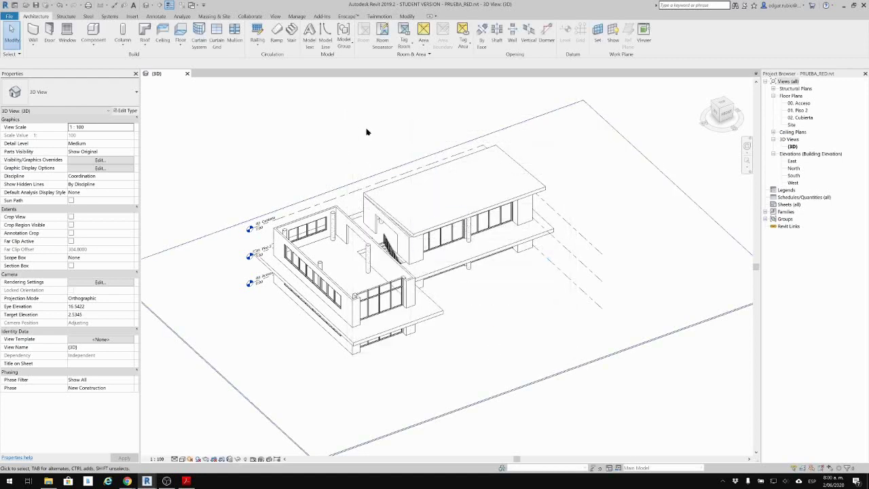
# Arrange the PRUEBA_RED.rvt window side by side with the second Revit session showing its Home screen.
pyautogui.moveTo(355, 150); pyautogui.dragTo(337, 165, button='middle')
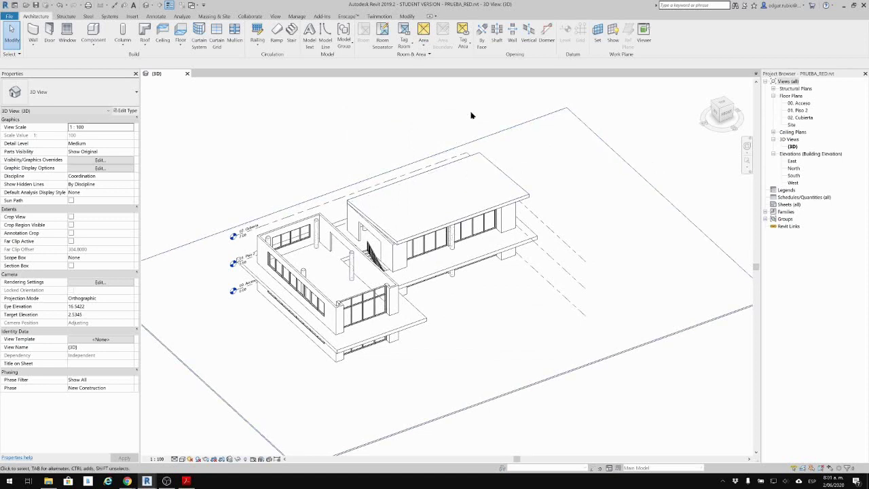
pyautogui.press('l')
pyautogui.press('i')
pyautogui.moveTo(485, 4); pyautogui.dragTo(3, 95)
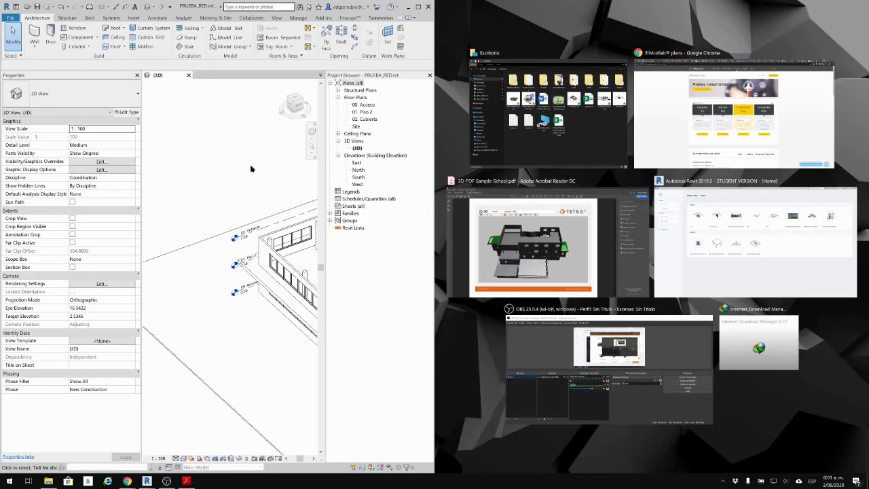
pyautogui.click(778, 225)
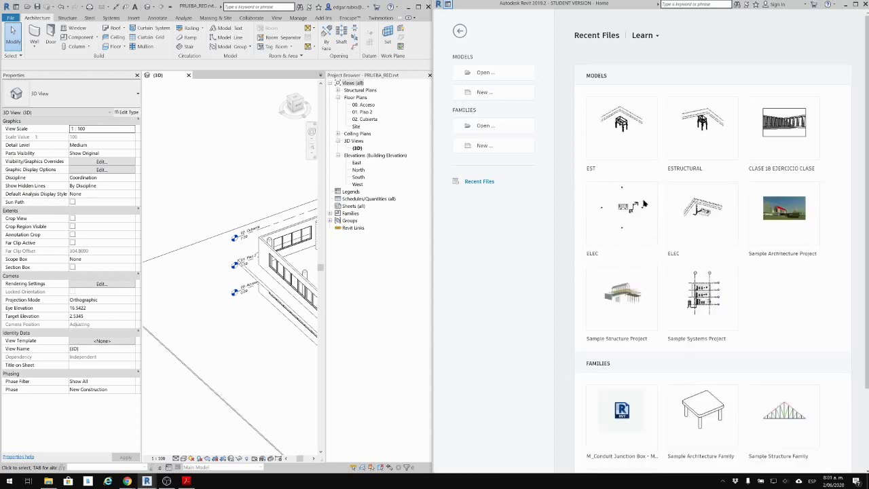
pyautogui.scroll(-4, 226, 207)
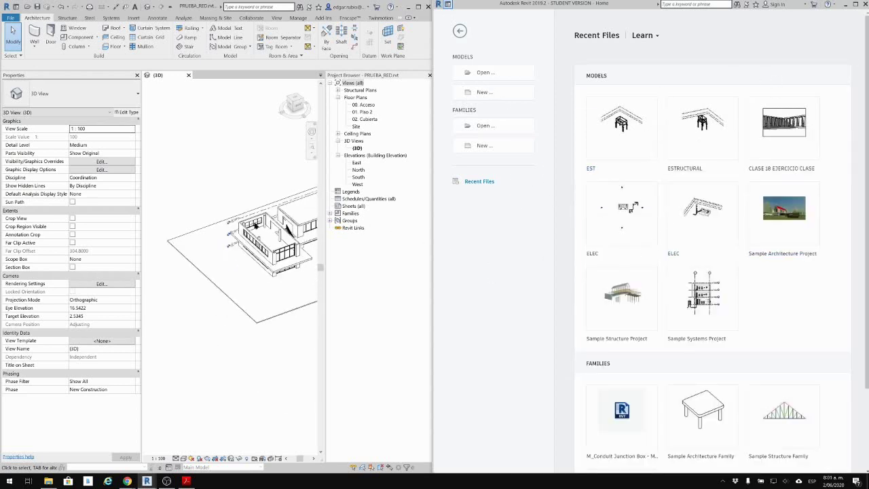
pyautogui.moveTo(217, 191); pyautogui.dragTo(263, 236, button='middle')
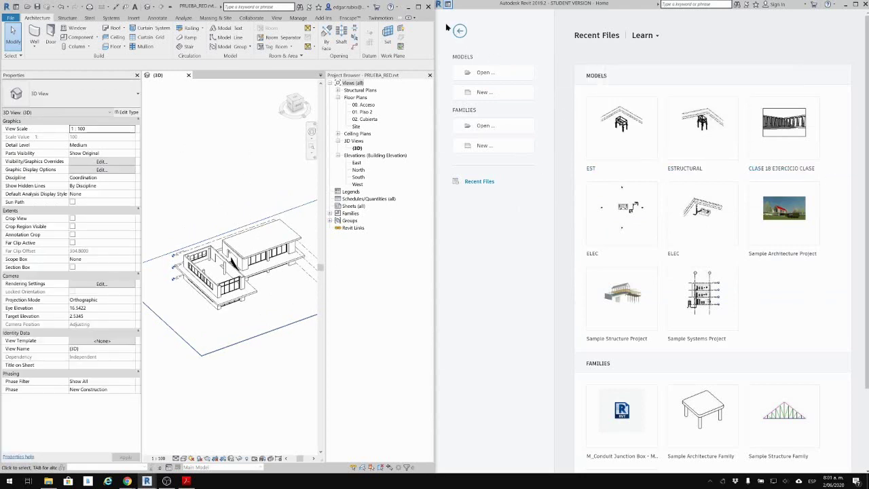
pyautogui.click(368, 8)
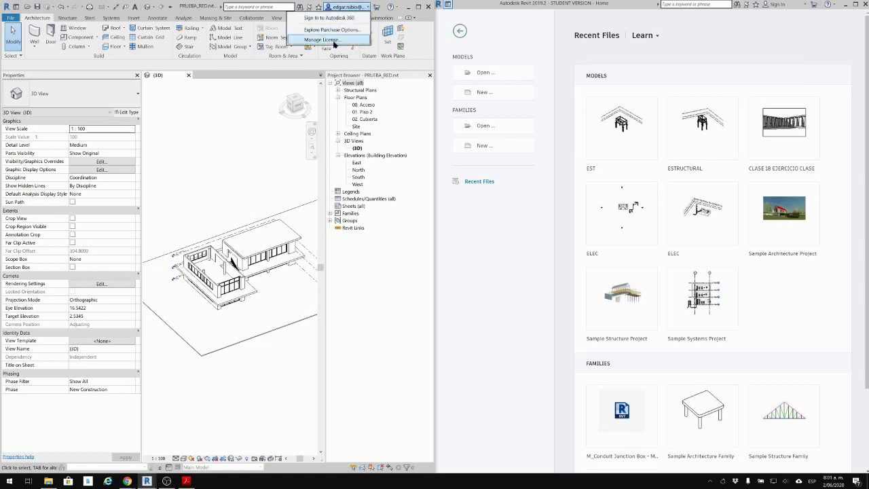
pyautogui.click(737, 47)
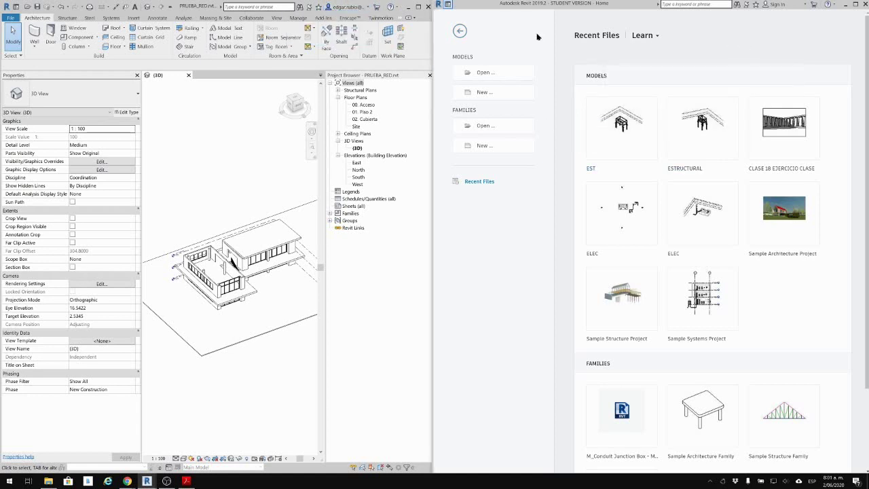
# Try to open PRUEBA_RED.rvt from the desktop in the second Revit session, and cancel at the file-in-use prompt.
pyautogui.click(497, 80)
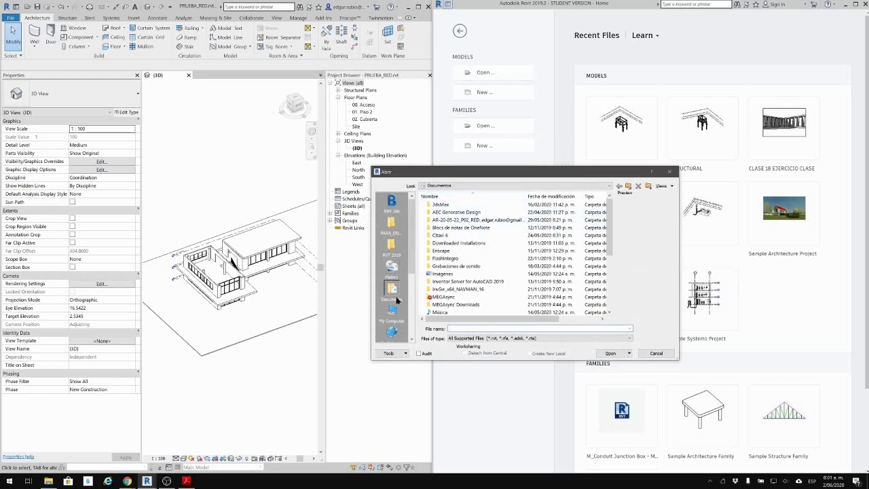
pyautogui.click(628, 186)
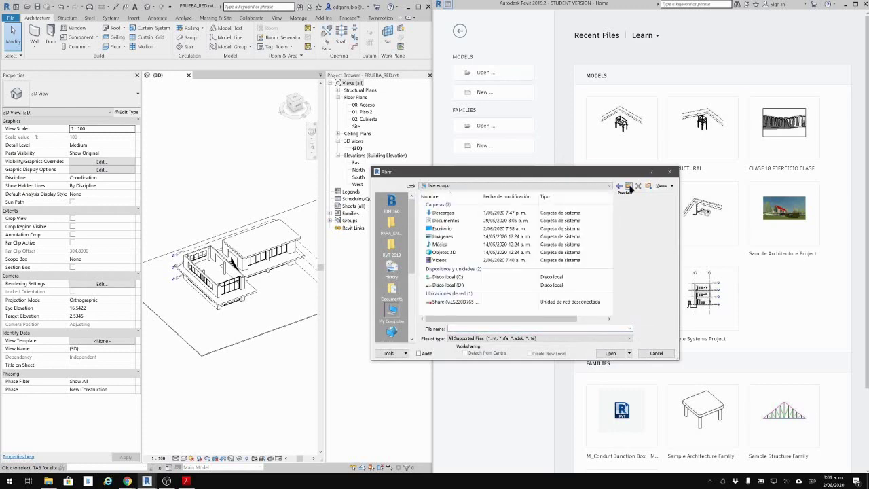
pyautogui.click(629, 187)
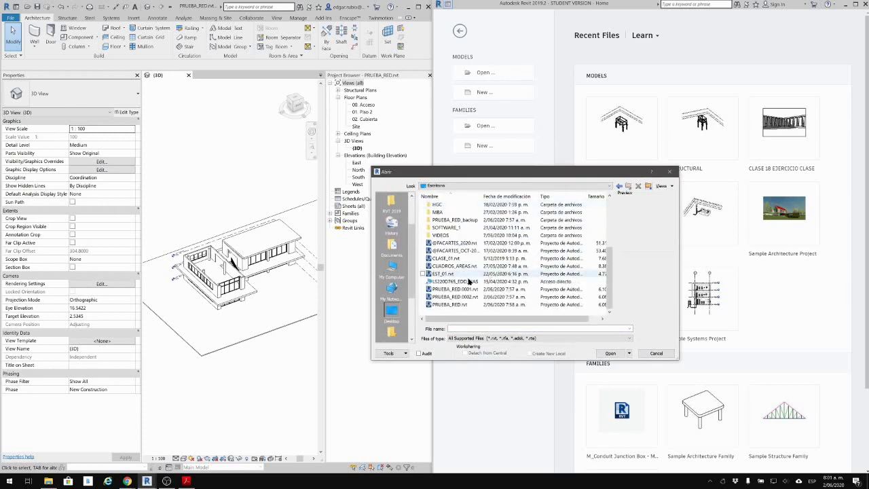
pyautogui.click(467, 306)
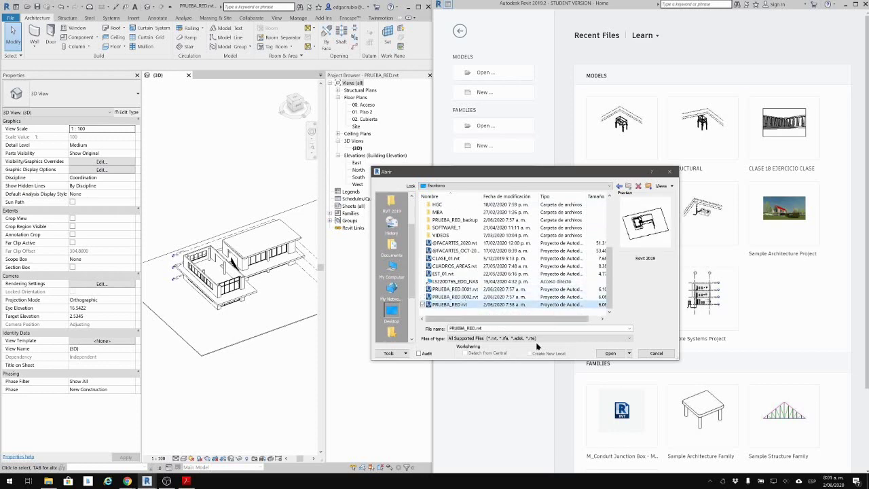
pyautogui.click(611, 353)
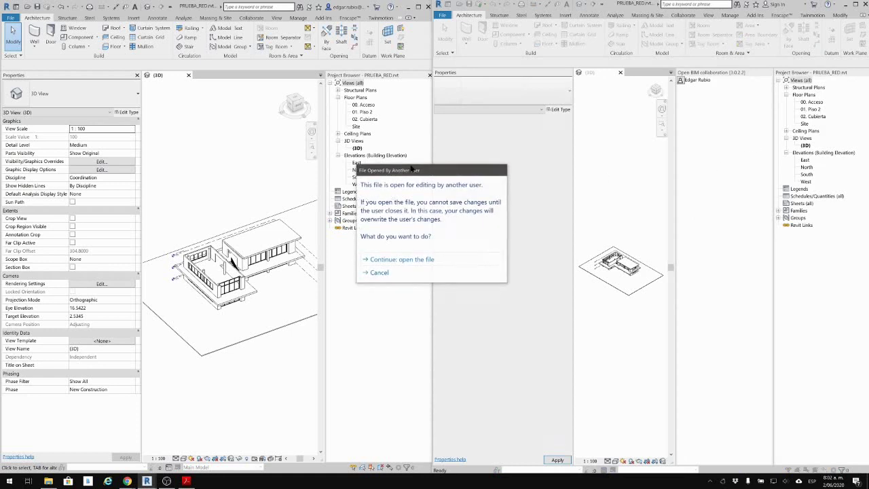
pyautogui.moveTo(411, 168); pyautogui.dragTo(567, 178)
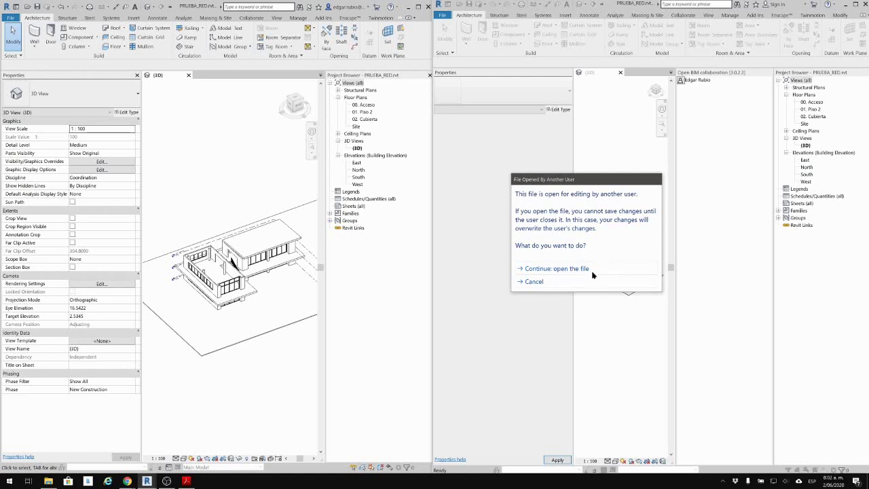
pyautogui.click(534, 281)
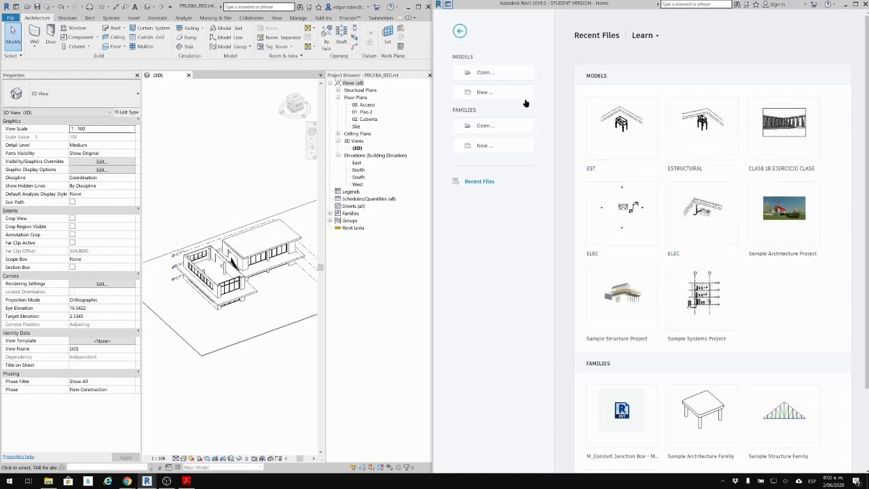
# Set the username in the second session's general options to USUARIO A.
pyautogui.click(460, 31)
pyautogui.click(443, 17)
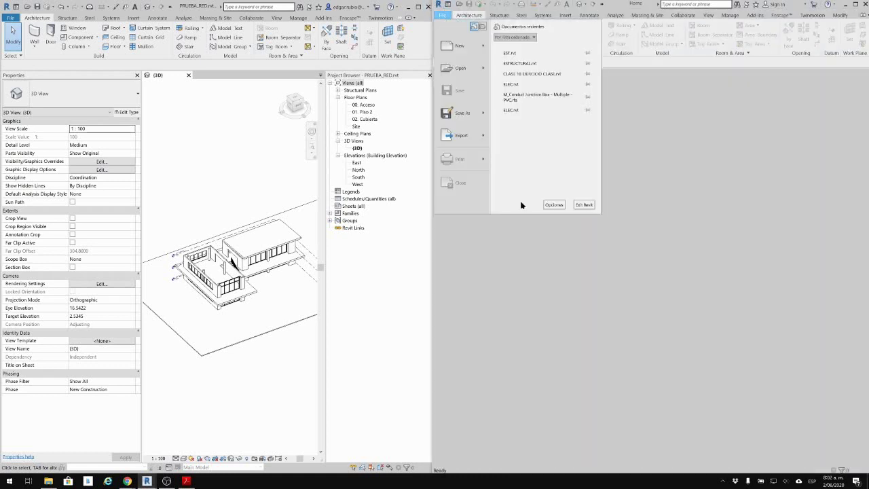
pyautogui.click(561, 209)
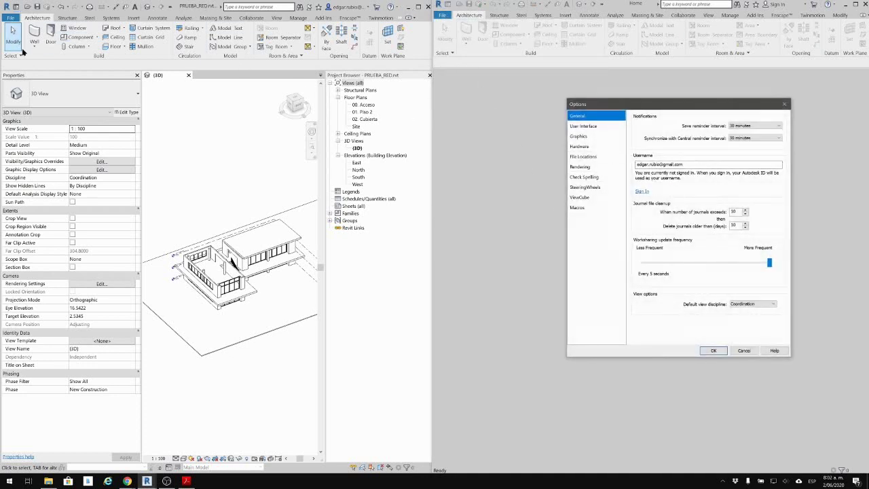
pyautogui.moveTo(710, 166); pyautogui.dragTo(546, 183)
pyautogui.write('us')
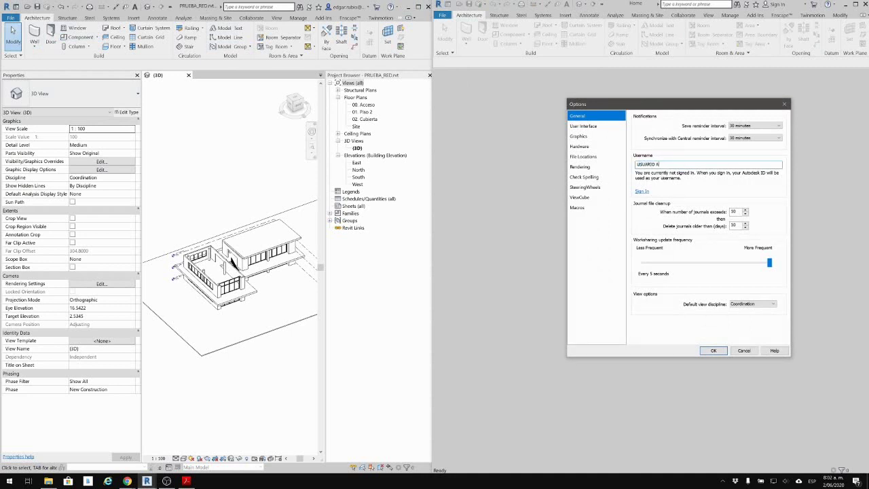
pyautogui.write('UARIOA')
pyautogui.click(713, 350)
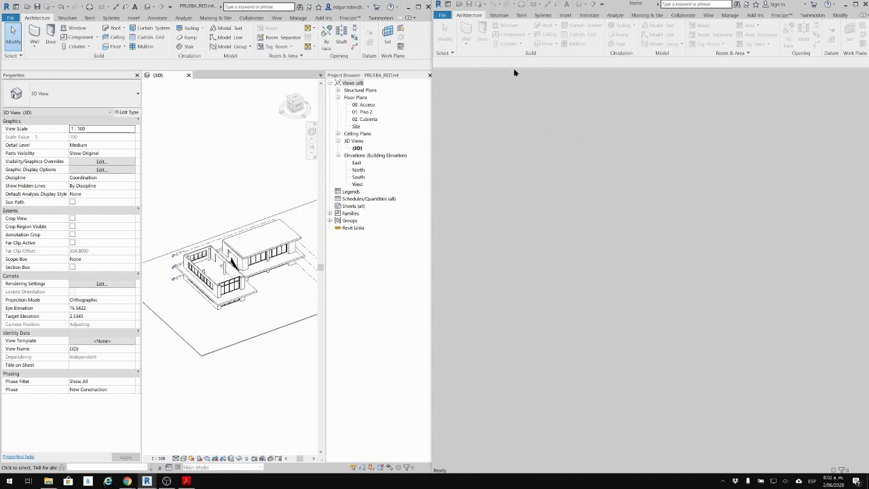
# Check the username in the general options of the first session with PRUEBA_RED.rvt open.
pyautogui.click(10, 17)
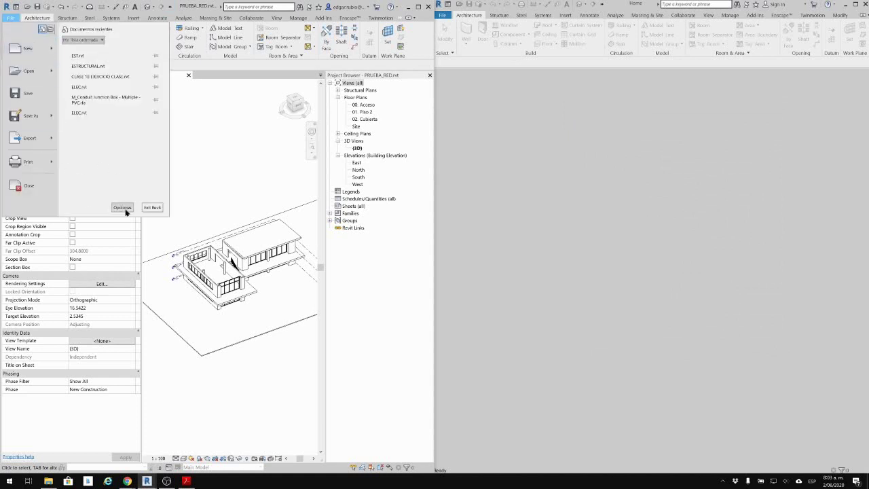
pyautogui.click(122, 207)
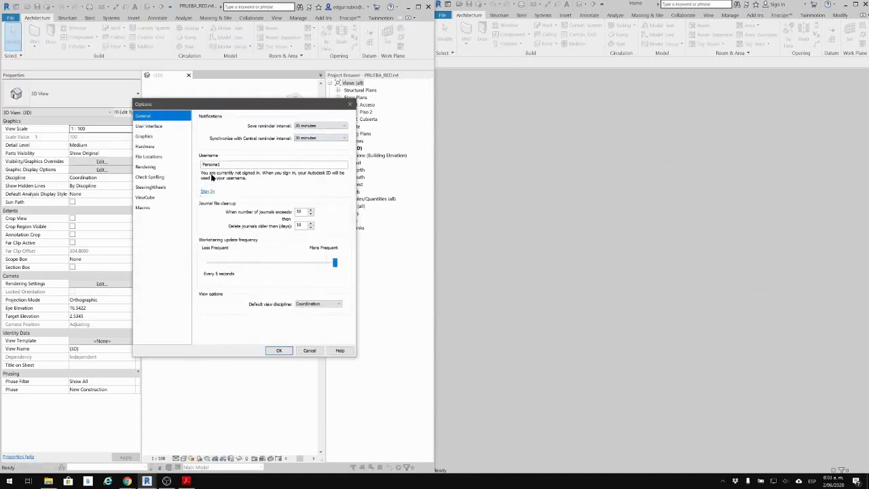
pyautogui.click(283, 350)
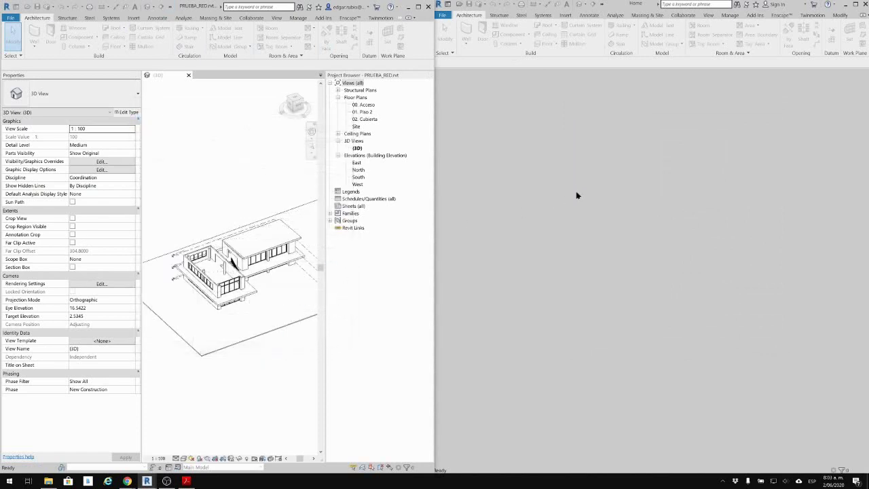
# Enable collaboration for PRUEBA_RED.rvt in the first session, using the Within your network method.
pyautogui.keyDown('shift'); pyautogui.moveTo(310, 246); pyautogui.dragTo(269, 233, button='middle'); pyautogui.keyUp('shift')
pyautogui.scroll(3, 268, 233)
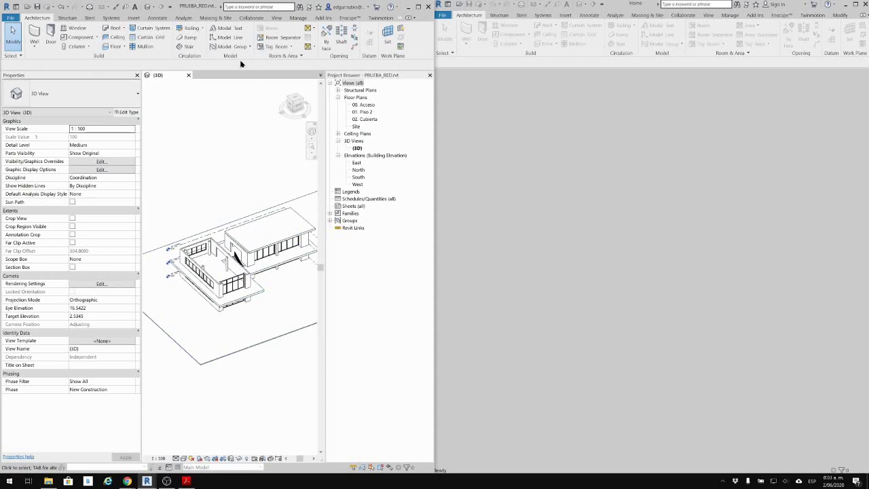
pyautogui.click(251, 19)
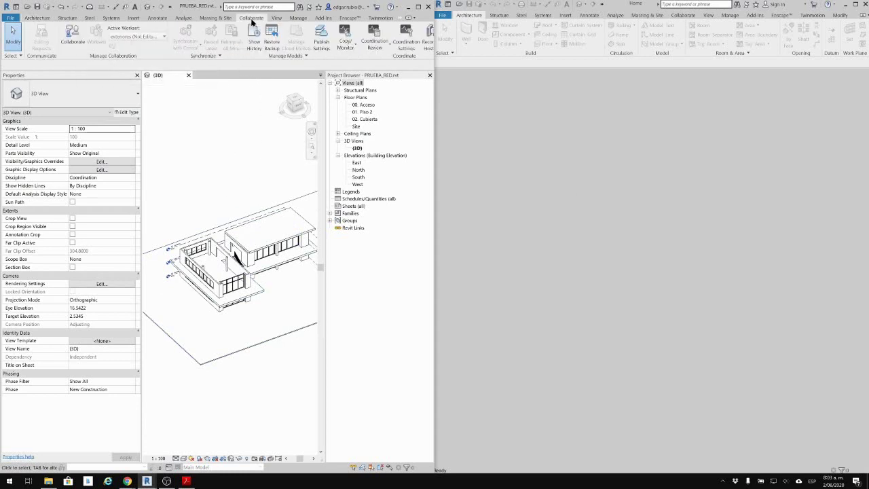
pyautogui.click(73, 38)
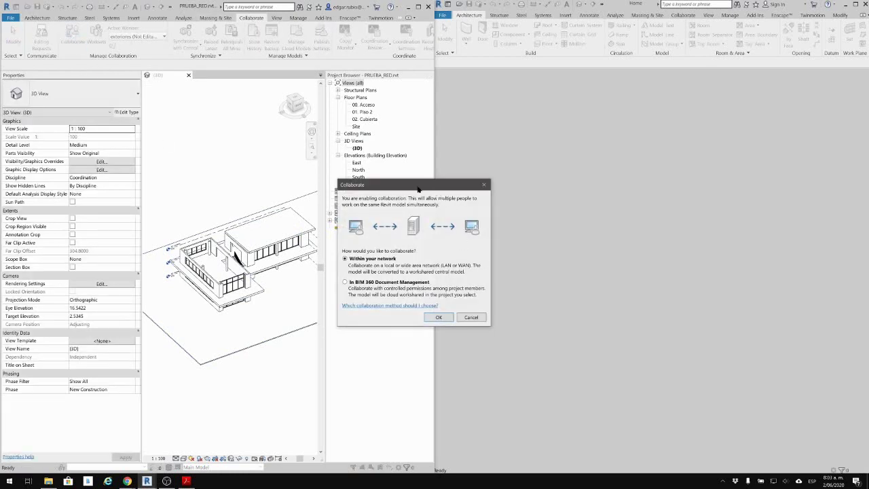
pyautogui.moveTo(419, 188); pyautogui.dragTo(314, 89)
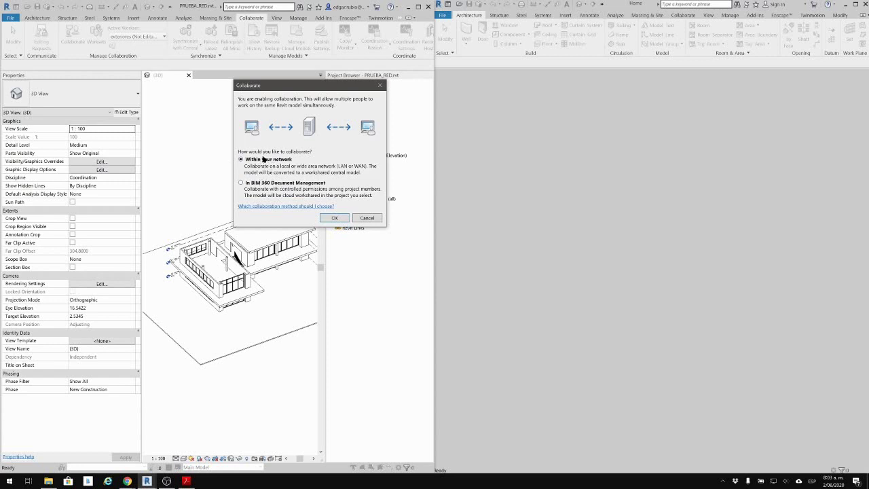
pyautogui.click(336, 218)
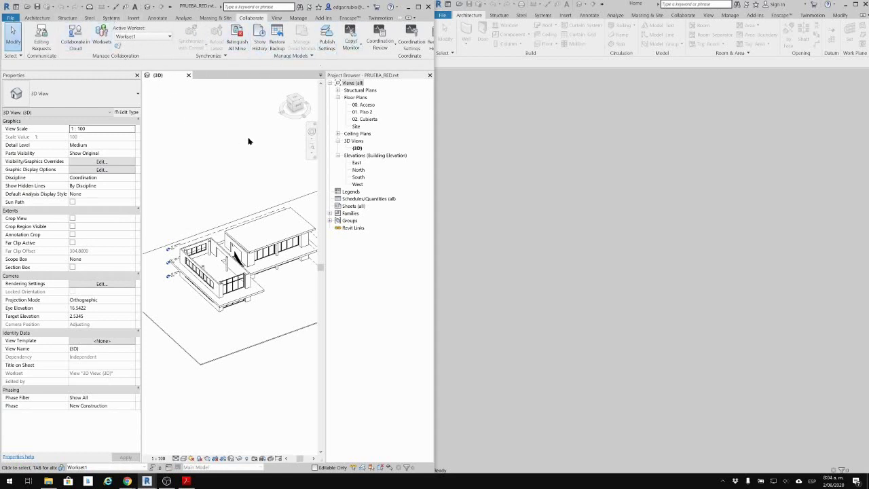
pyautogui.moveTo(243, 151); pyautogui.dragTo(248, 158, button='middle')
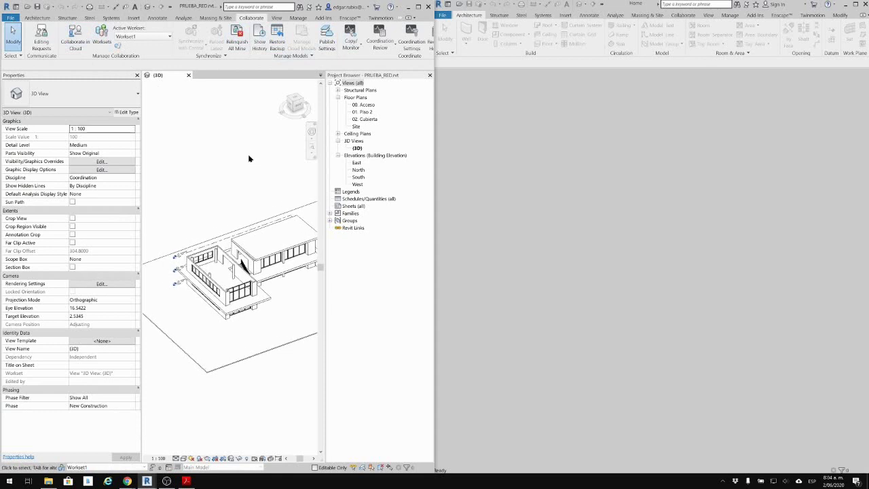
# Decline saving the project as the central model and try a project Save As instead.
pyautogui.click(37, 7)
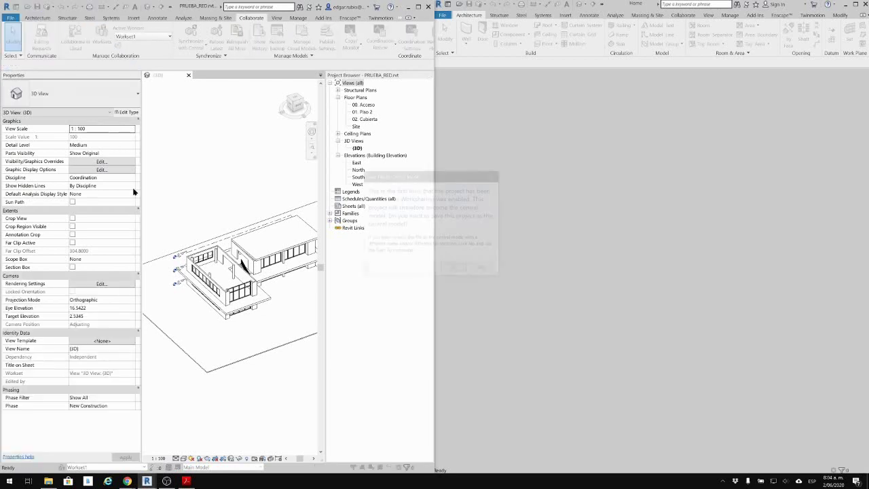
pyautogui.moveTo(421, 178); pyautogui.dragTo(244, 214)
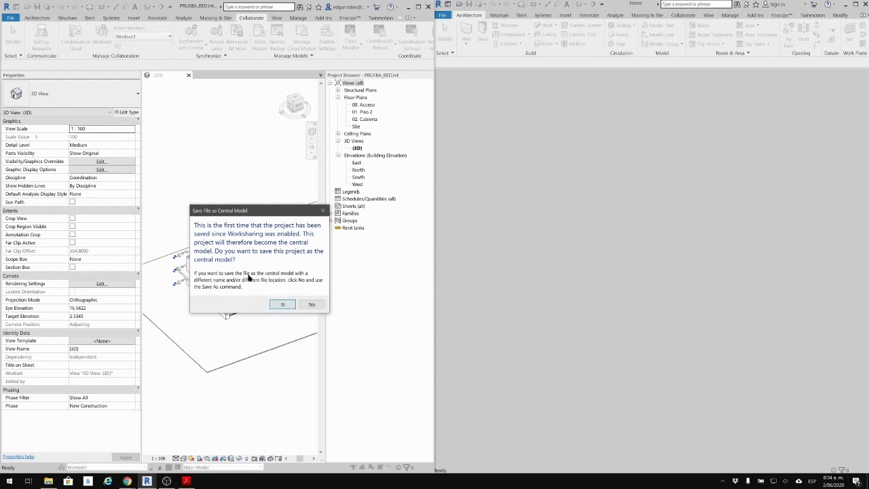
pyautogui.click(311, 304)
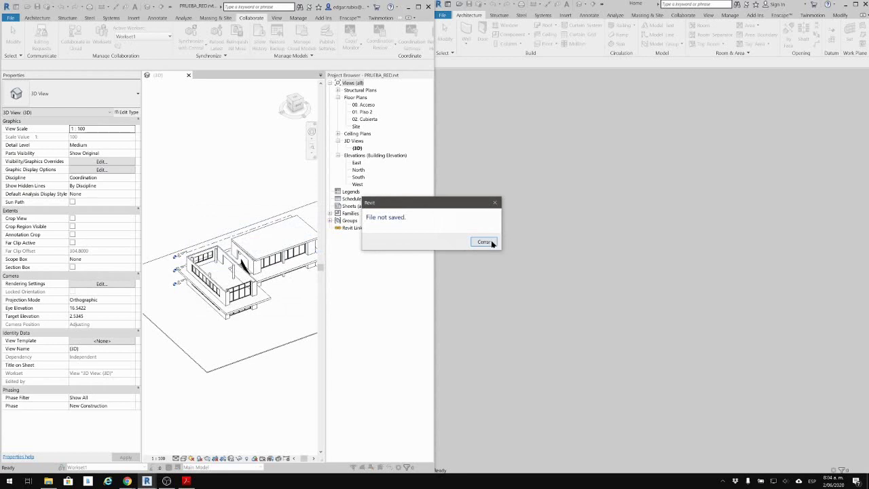
pyautogui.click(492, 243)
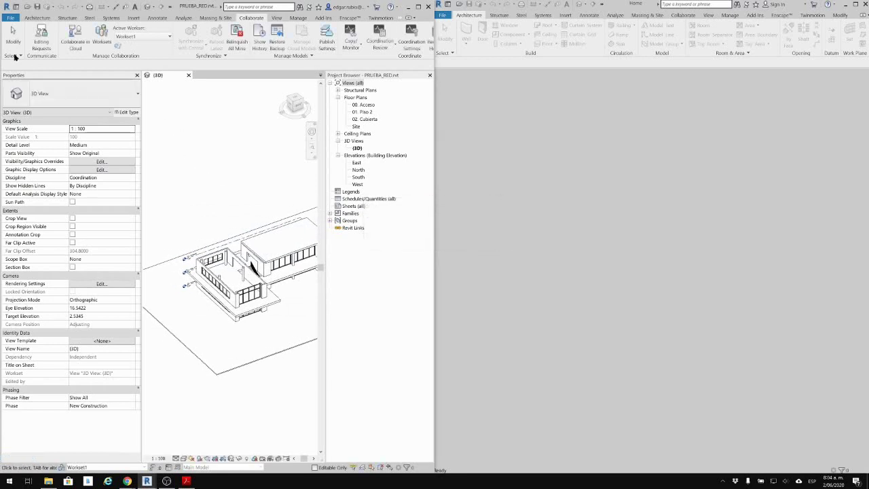
pyautogui.click(11, 17)
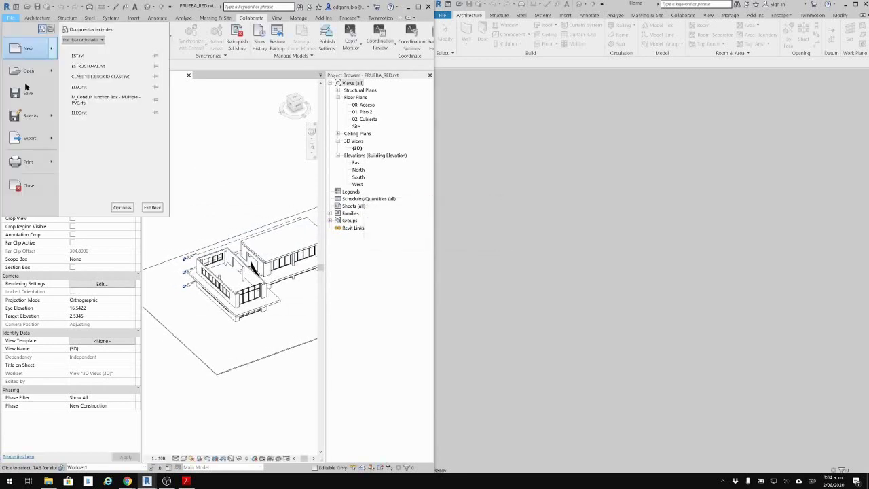
pyautogui.moveTo(40, 118)
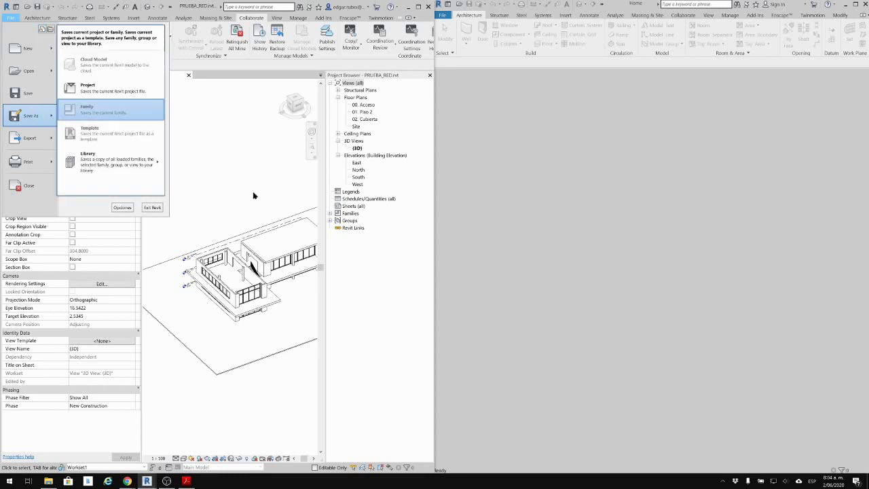
pyautogui.click(140, 85)
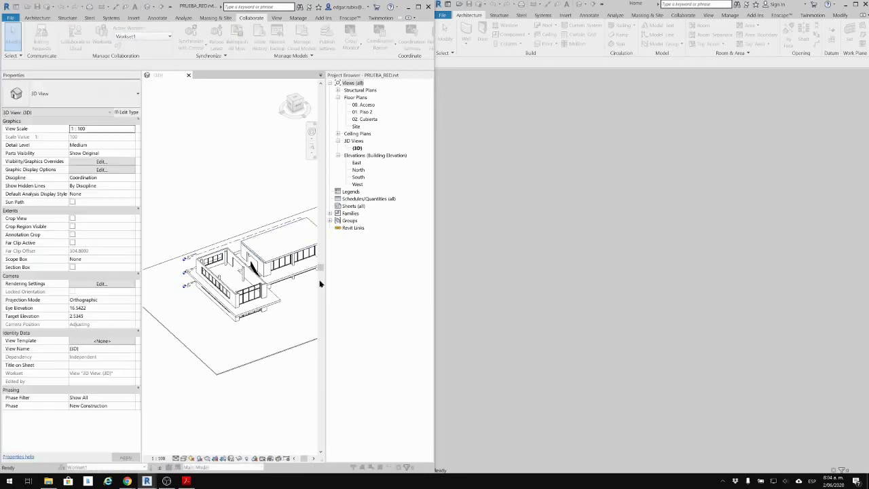
pyautogui.click(414, 218)
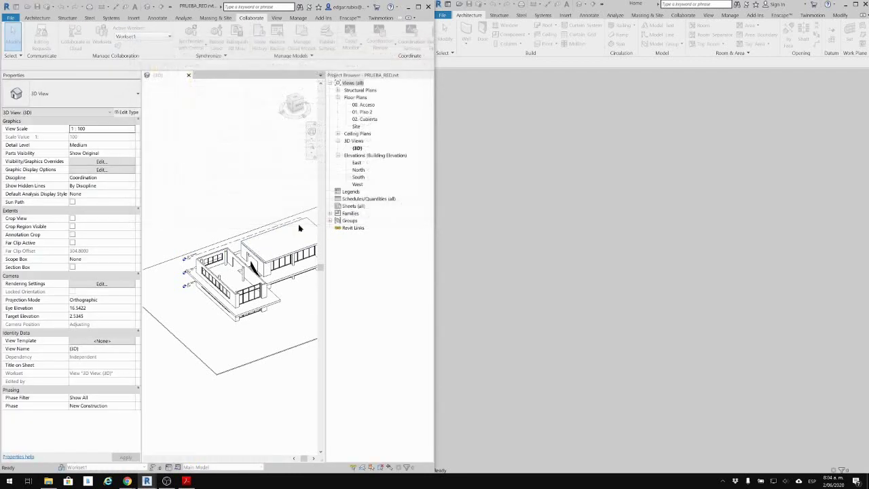
# Save PRUEBA_RED.rvt as the central model and close the project.
pyautogui.click(37, 7)
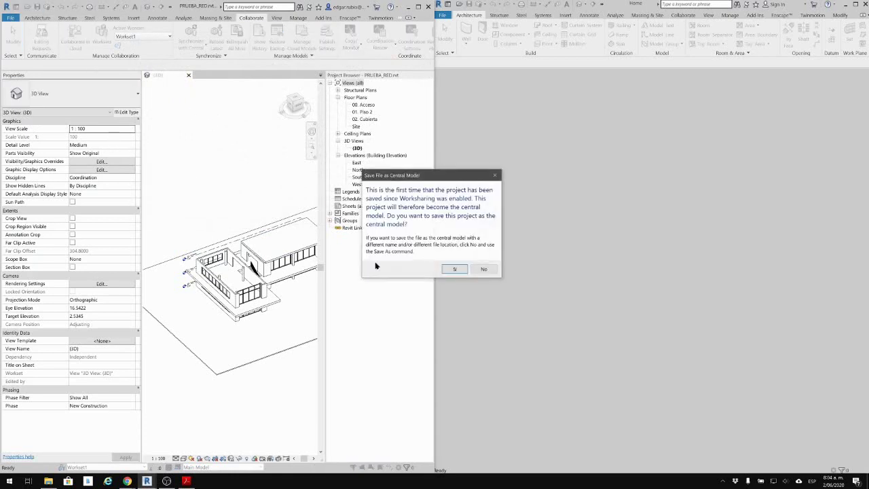
pyautogui.click(456, 269)
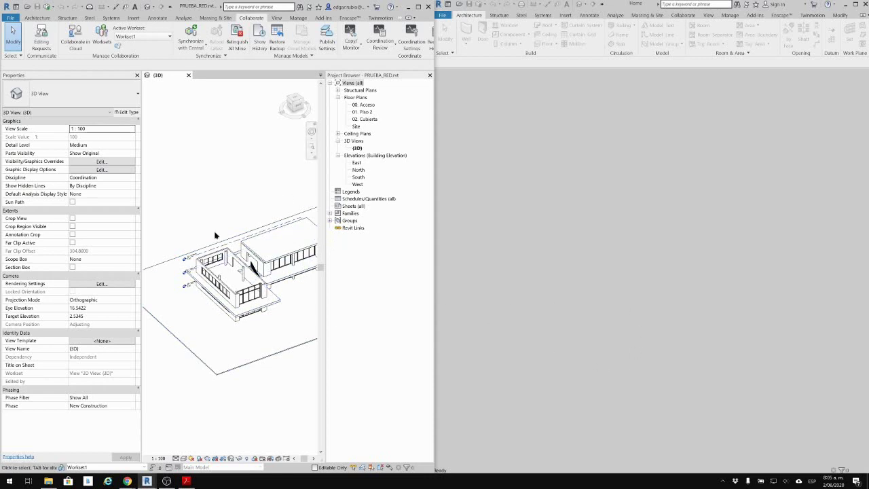
pyautogui.click(190, 75)
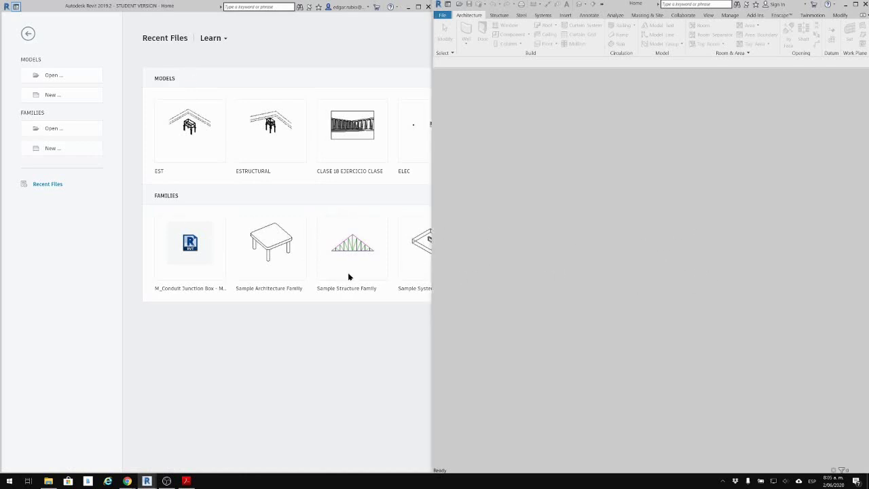
# Start opening a project in the first session and examine the available places, including Revit Server.
pyautogui.click(52, 77)
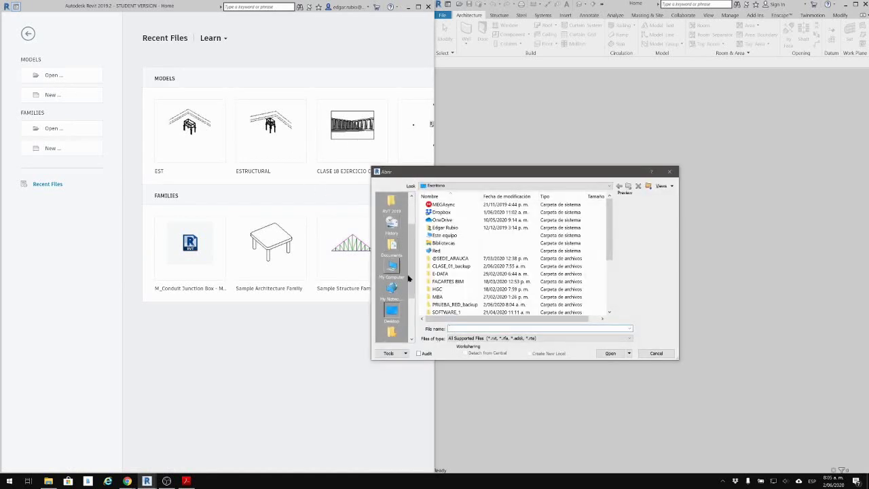
pyautogui.scroll(-1, 412, 289)
pyautogui.moveTo(412, 288); pyautogui.dragTo(412, 309)
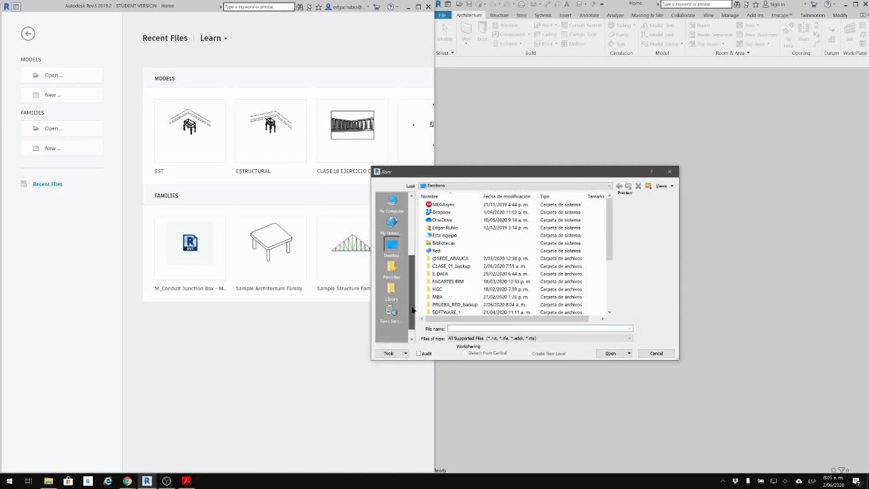
pyautogui.scroll(1, 412, 308)
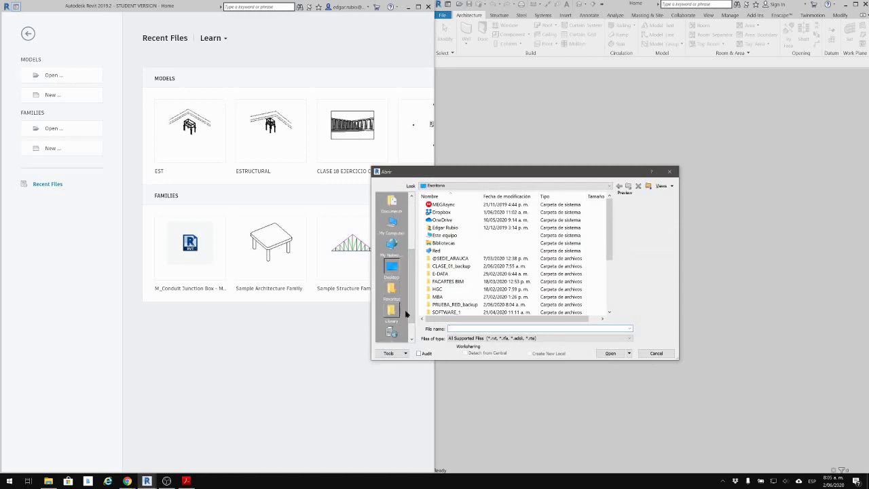
pyautogui.scroll(-1, 397, 311)
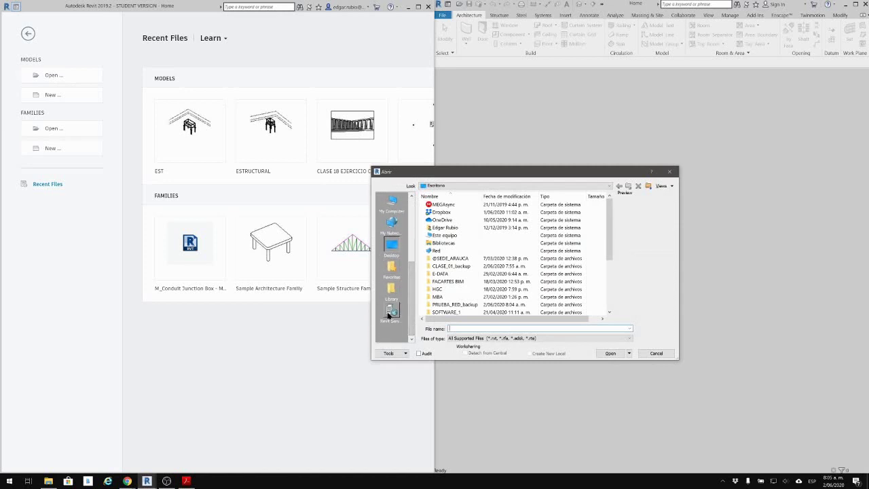
pyautogui.moveTo(413, 309); pyautogui.dragTo(414, 246)
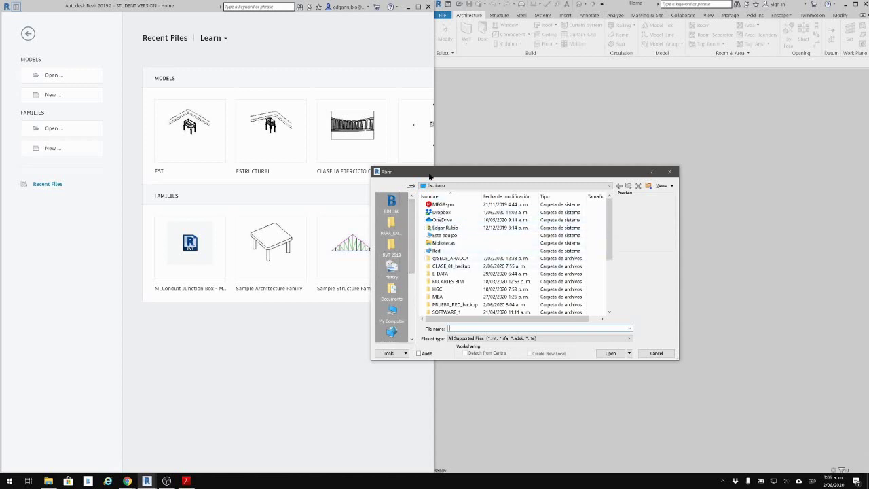
# Compare the worksharing options of several desktop project files, and open PRUEBA_RED.rvt in the first session with Create New Local enabled.
pyautogui.moveTo(429, 171); pyautogui.dragTo(226, 186)
pyautogui.scroll(-4, 278, 271)
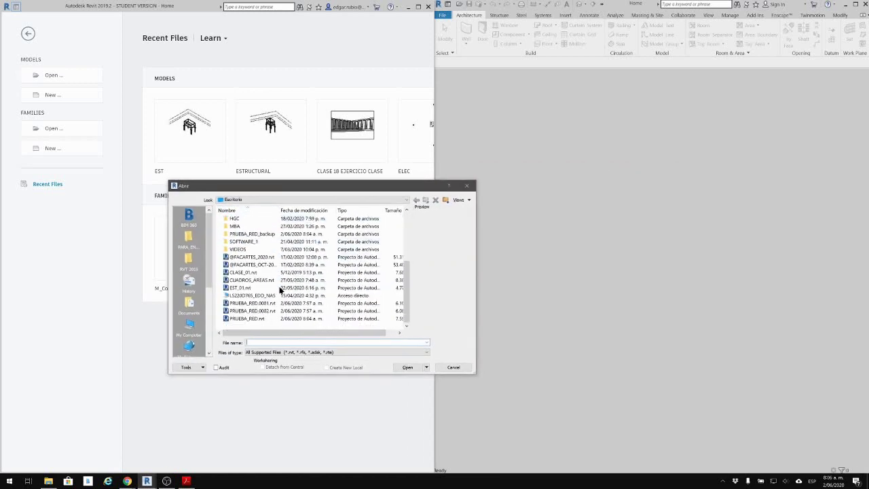
pyautogui.click(254, 319)
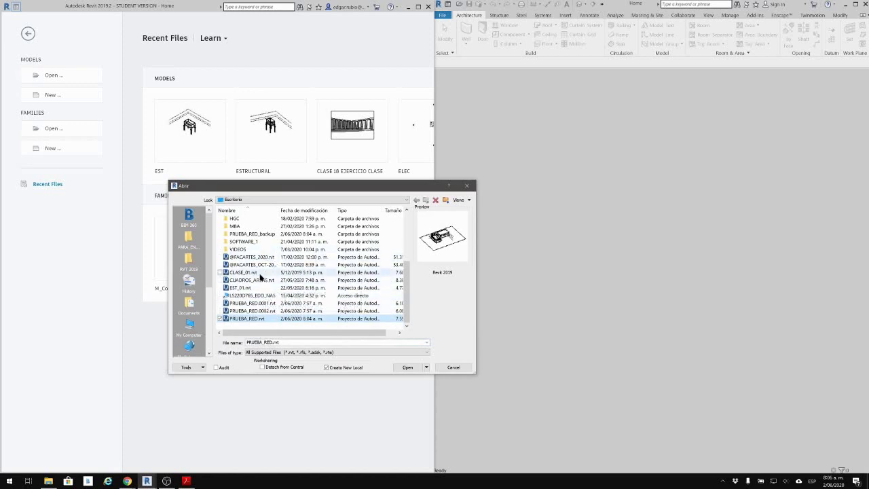
pyautogui.click(260, 265)
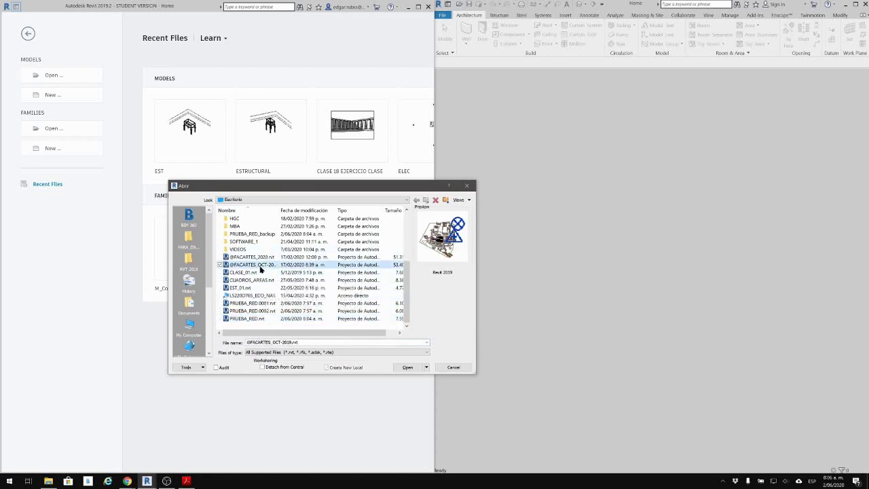
pyautogui.click(259, 257)
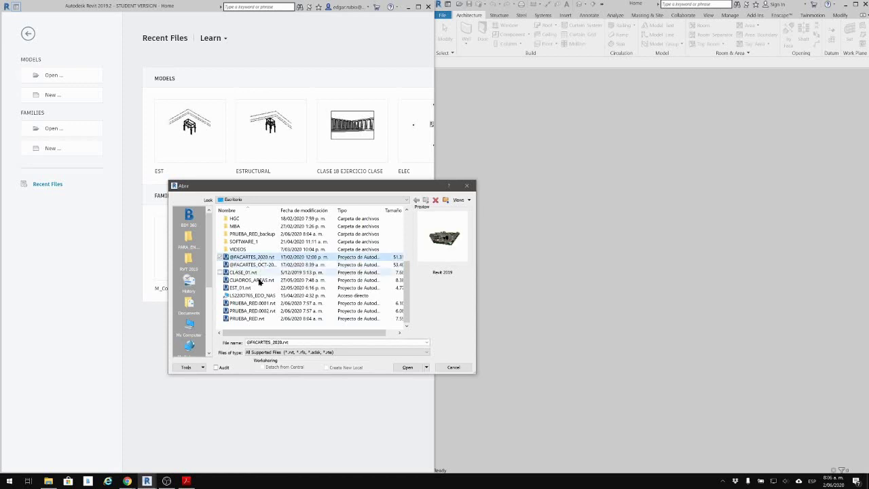
pyautogui.click(258, 303)
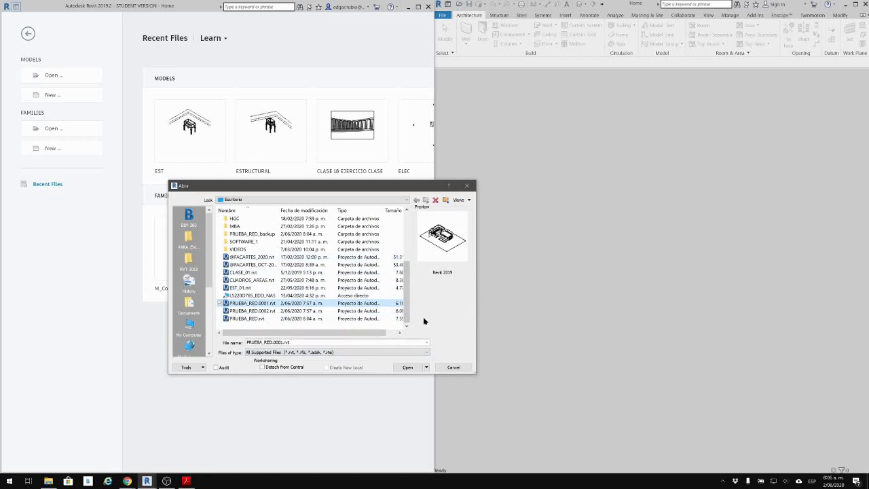
pyautogui.click(256, 319)
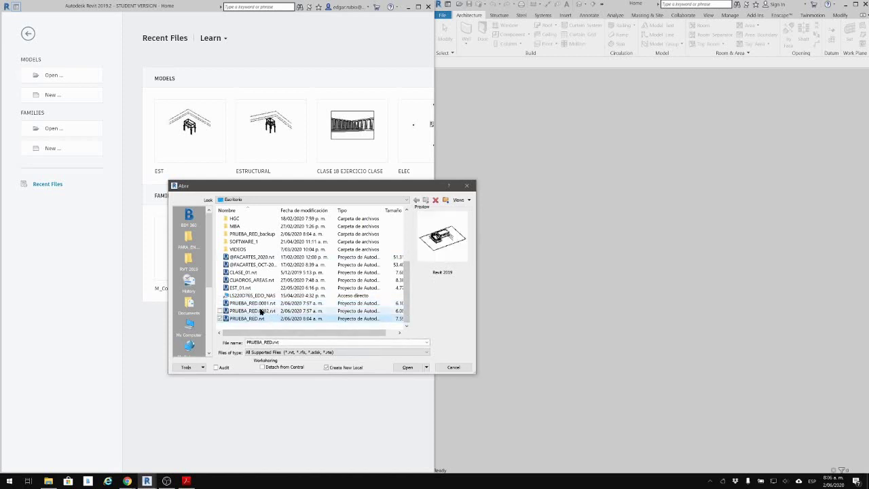
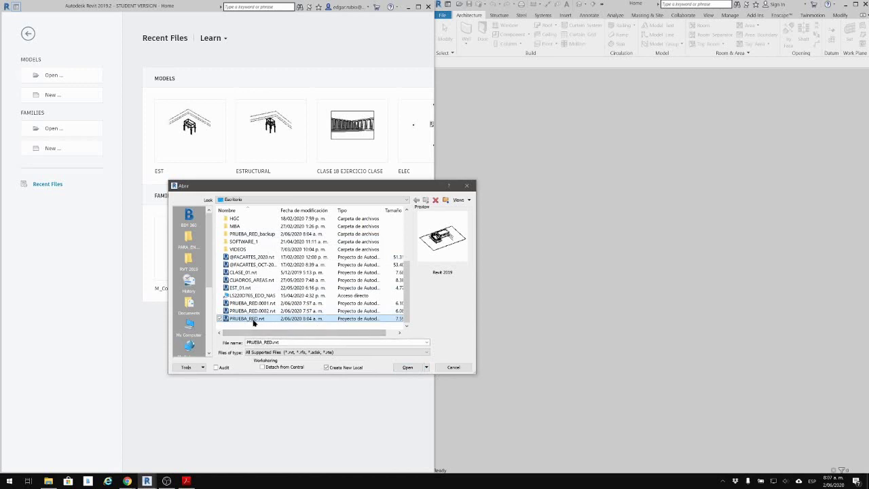
pyautogui.click(406, 366)
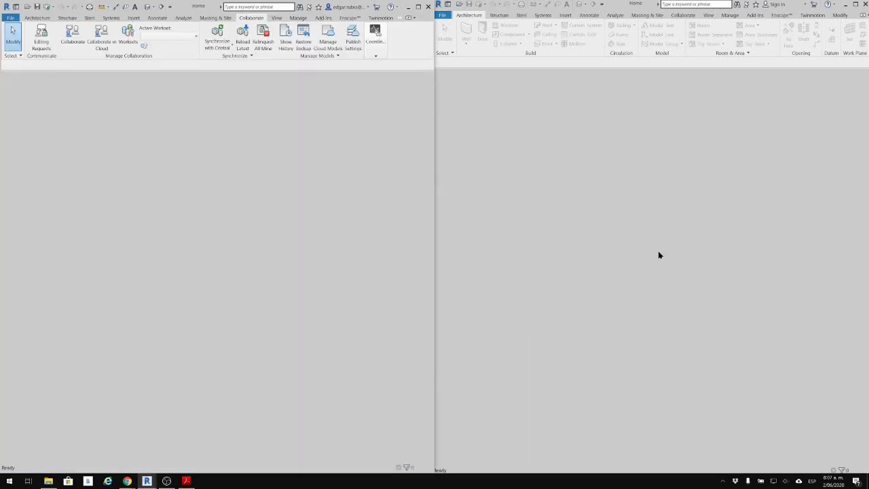
# Open PRUEBA_RED.rvt from the desktop in the second session with Create New Local enabled.
pyautogui.click(443, 17)
pyautogui.moveTo(485, 68)
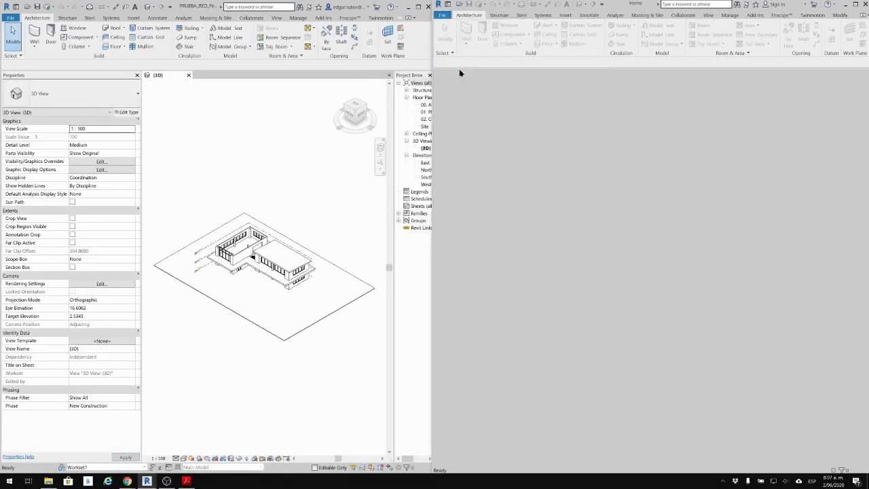
pyautogui.moveTo(360, 184); pyautogui.dragTo(573, 184)
pyautogui.scroll(-4, 472, 278)
pyautogui.click(466, 314)
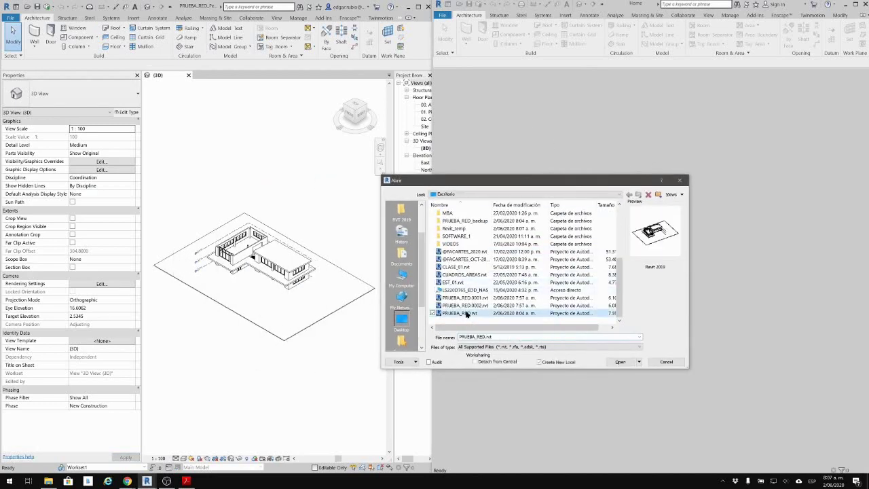
pyautogui.click(618, 362)
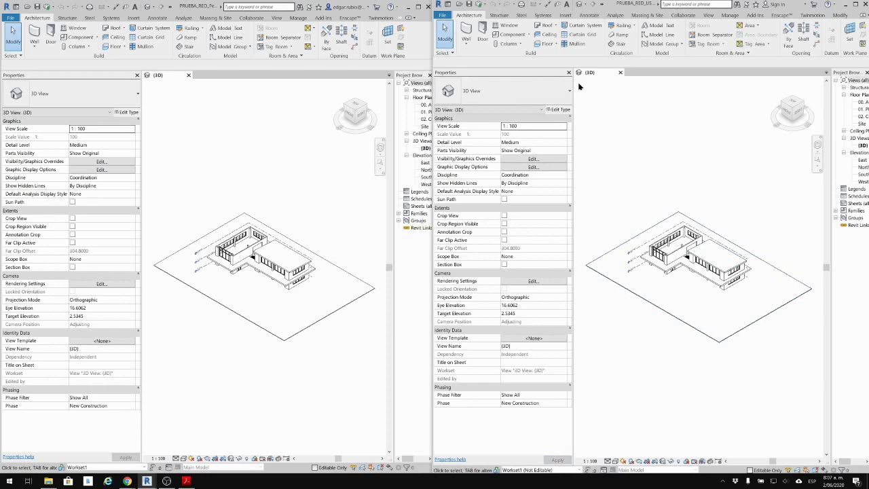
# Widen the first session's window to read its full local file name, and restore the side-by-side layout.
pyautogui.moveTo(207, 9); pyautogui.dragTo(330, 85)
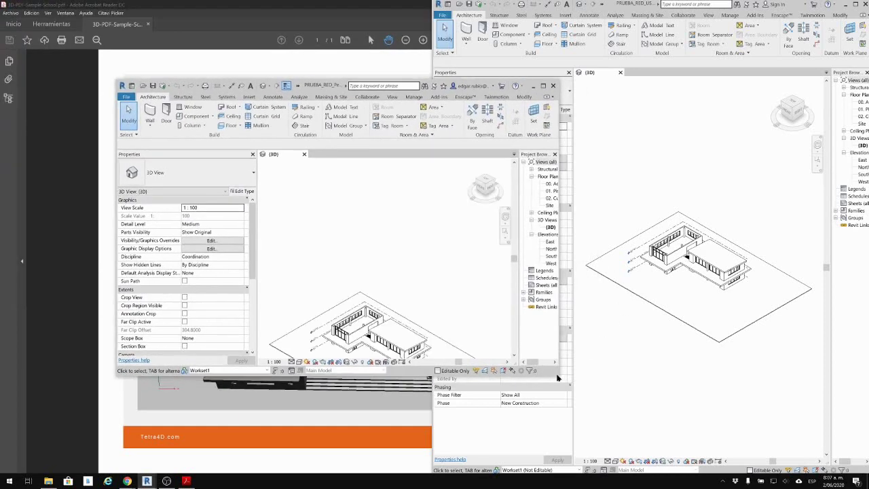
pyautogui.moveTo(557, 375); pyautogui.dragTo(760, 419)
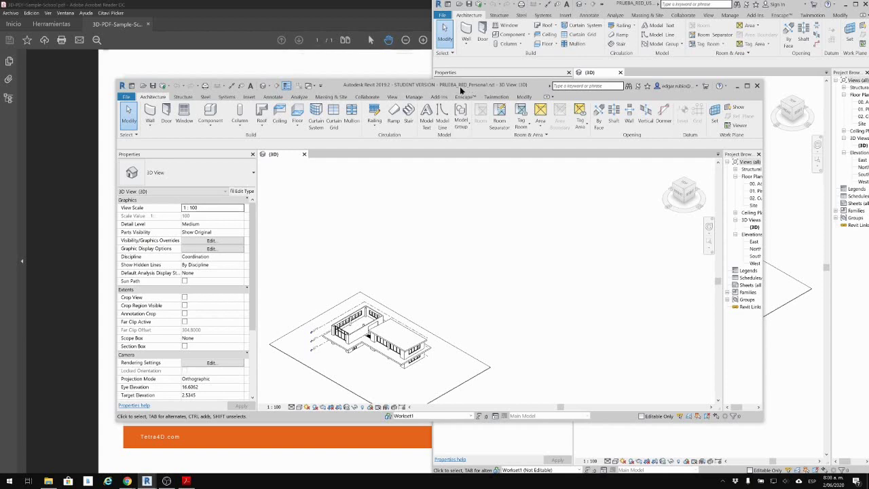
pyautogui.moveTo(454, 89); pyautogui.dragTo(1, 175)
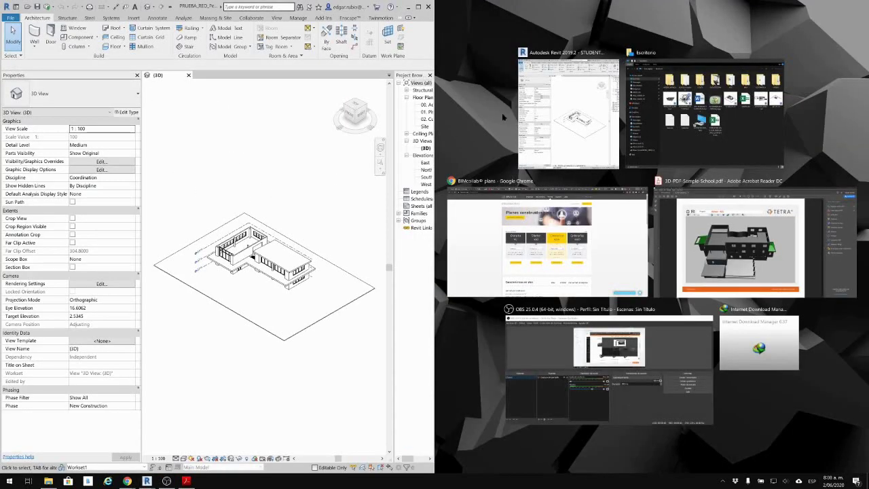
pyautogui.click(577, 93)
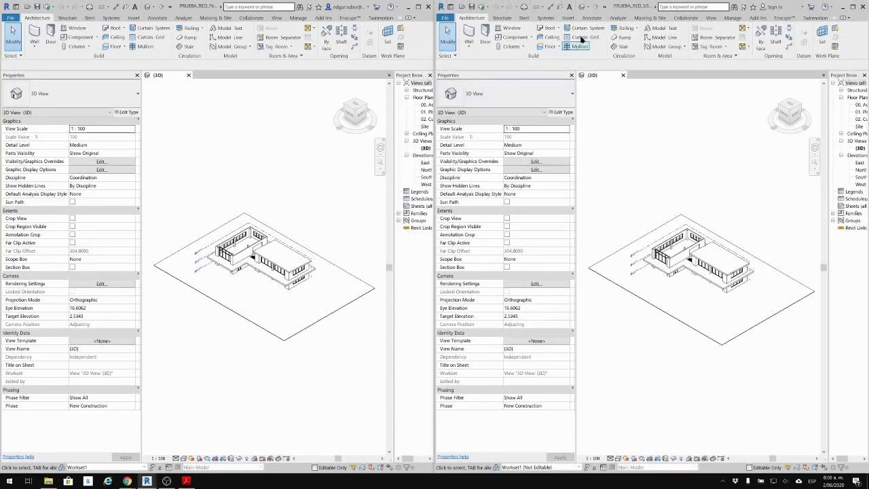
# Widen the second session's window to read its local file name, and snap it back beside the first session.
pyautogui.moveTo(632, 8); pyautogui.dragTo(305, 143)
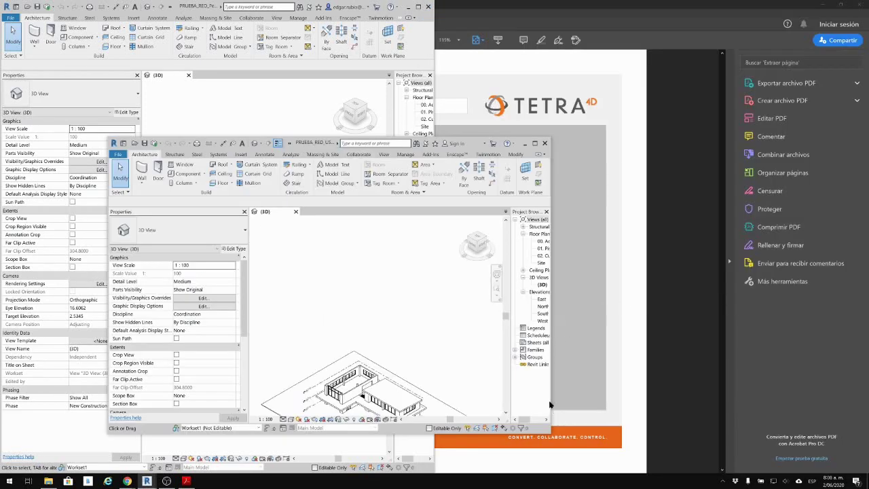
pyautogui.moveTo(550, 402); pyautogui.dragTo(710, 404)
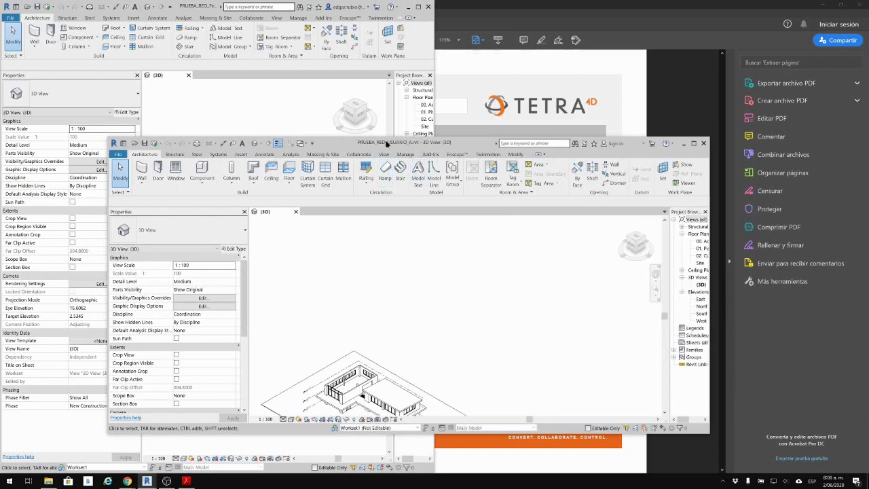
pyautogui.moveTo(409, 144); pyautogui.dragTo(867, 204)
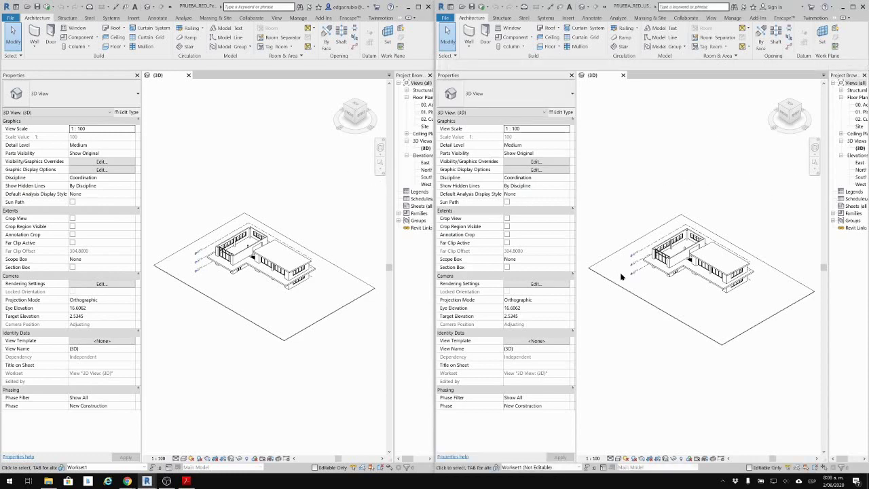
pyautogui.moveTo(621, 277); pyautogui.dragTo(647, 263, button='middle')
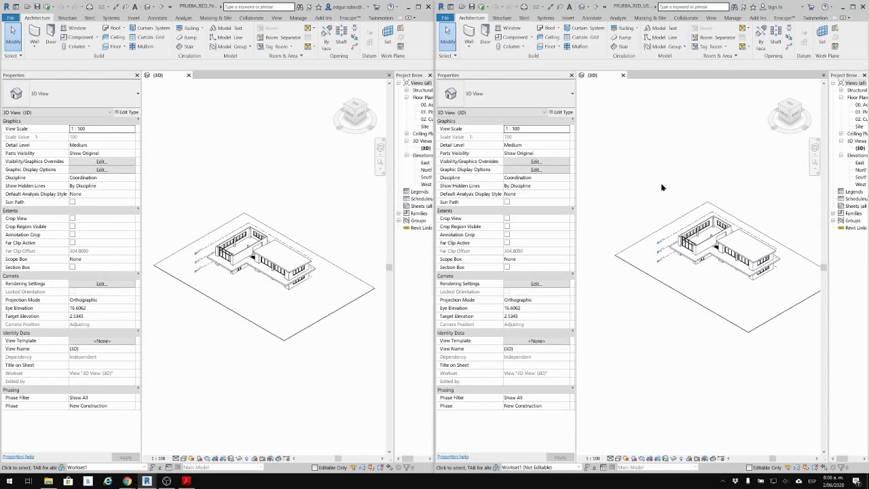
# Check the Create New Local option for PRUEBA_RED.rvt in the second session's Open dialog, and cancel without opening it.
pyautogui.click(445, 18)
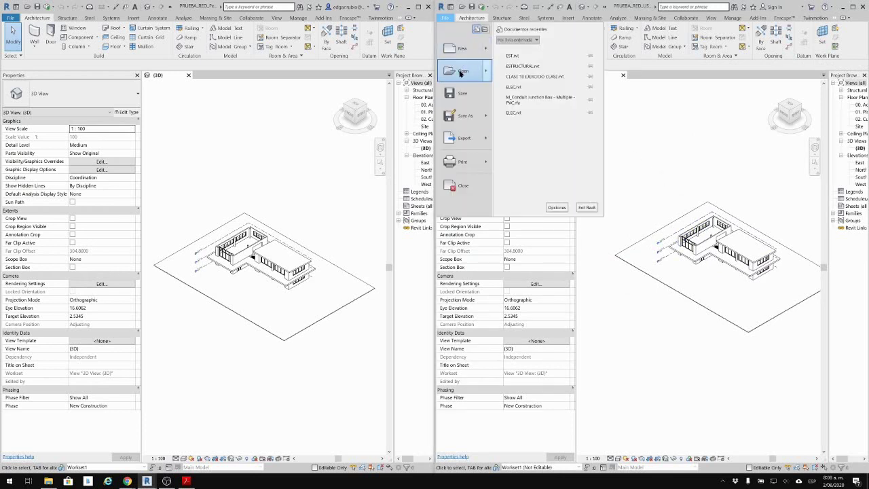
pyautogui.click(462, 70)
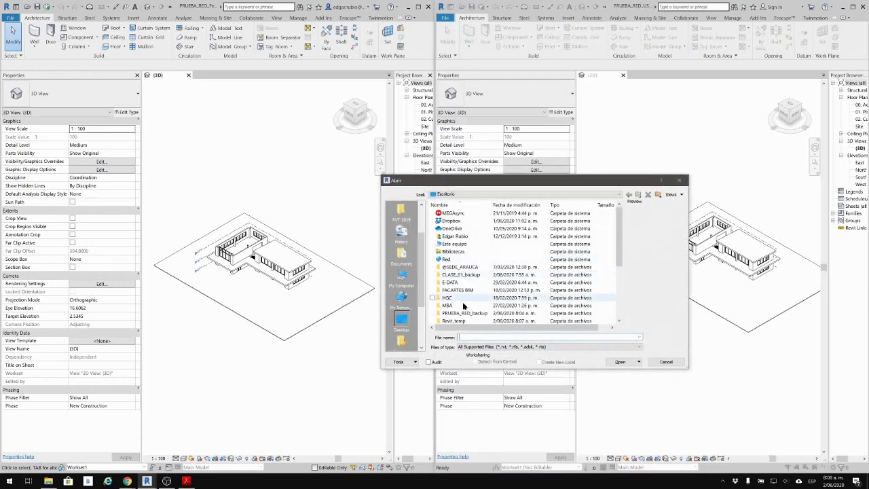
pyautogui.scroll(-2, 462, 302)
pyautogui.click(460, 313)
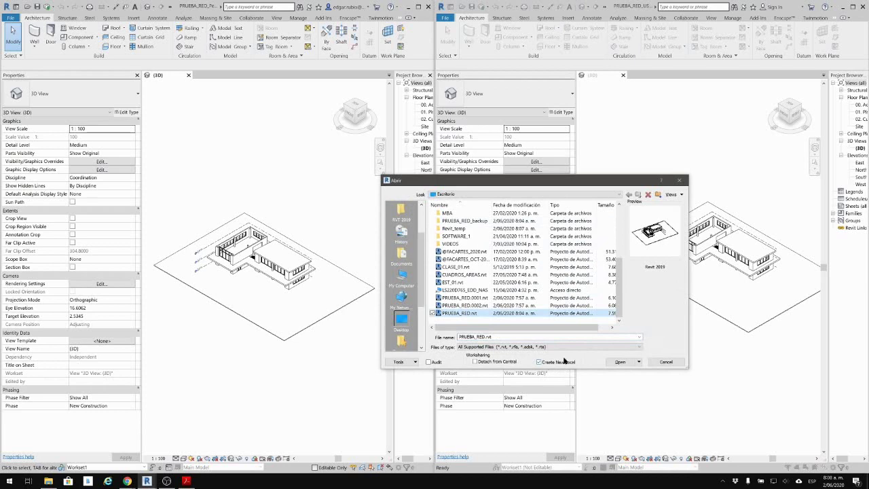
pyautogui.click(667, 361)
pyautogui.moveTo(704, 348); pyautogui.dragTo(696, 359, button='middle')
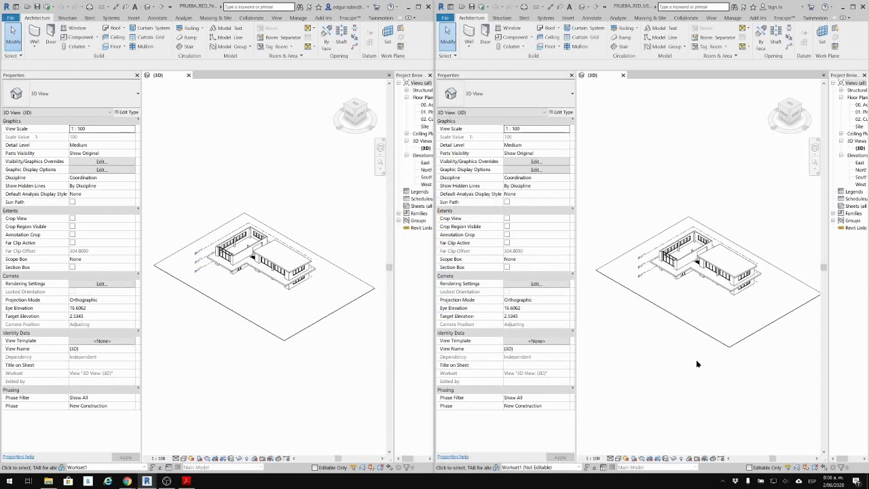
# Check the default path for user files in the second session's File Locations options, and leave without changes.
pyautogui.click(469, 8)
pyautogui.click(445, 18)
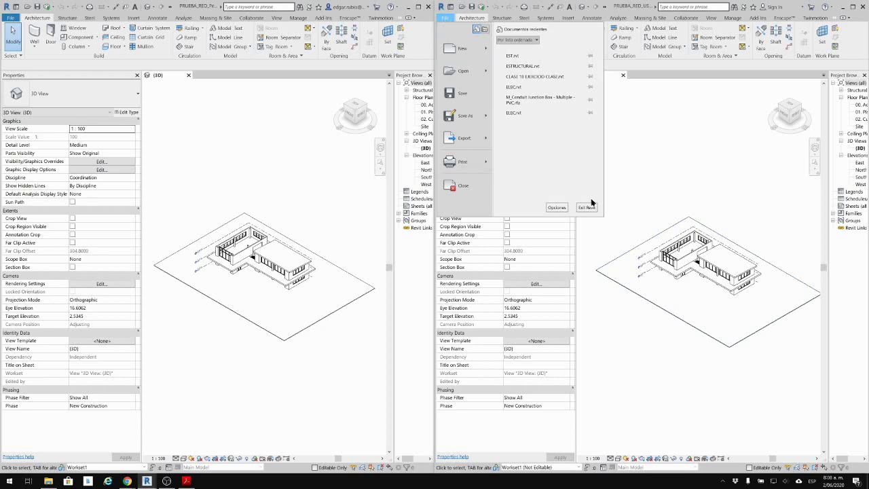
pyautogui.click(557, 208)
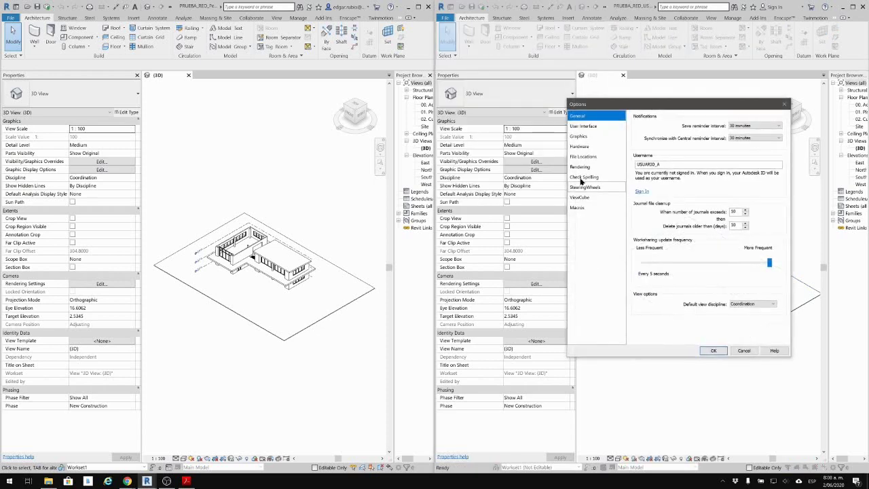
pyautogui.moveTo(601, 103); pyautogui.dragTo(499, 122)
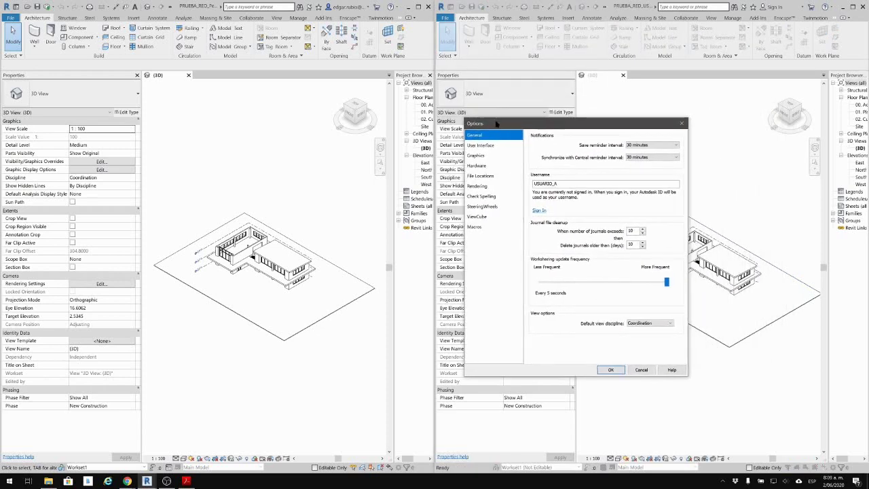
pyautogui.click(482, 176)
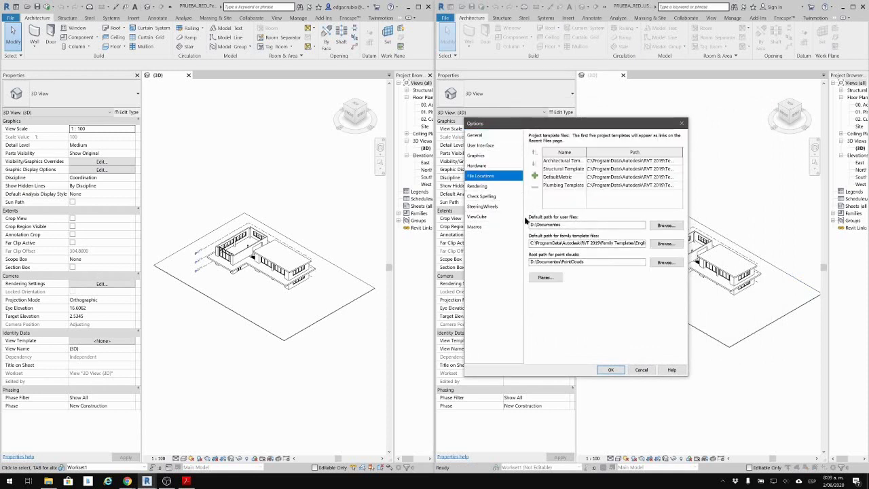
pyautogui.click(640, 369)
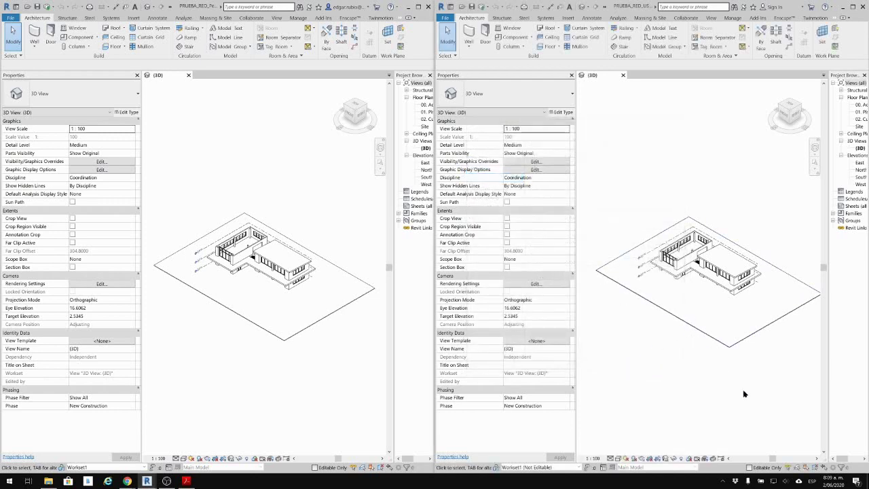
# Switch to File Explorer, locate PRUEBA_RED_Persona1.rvt and PRUEBA_RED_USUARIO_A.rvt in the Documentos folder on drive D, and minimize the window.
pyautogui.click(48, 481)
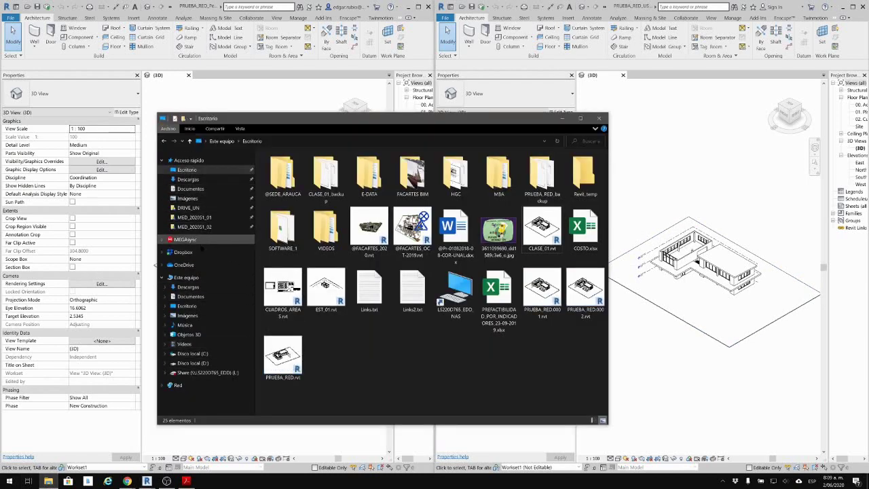
pyautogui.click(193, 364)
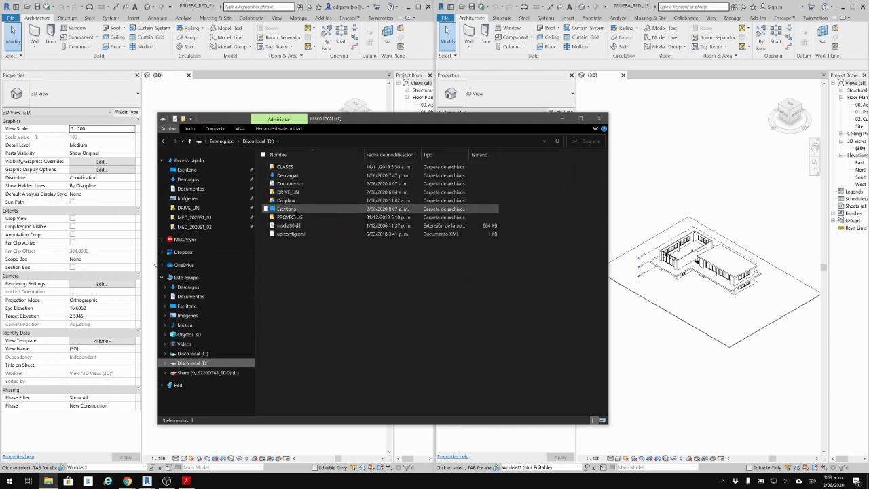
pyautogui.doubleClick(292, 184)
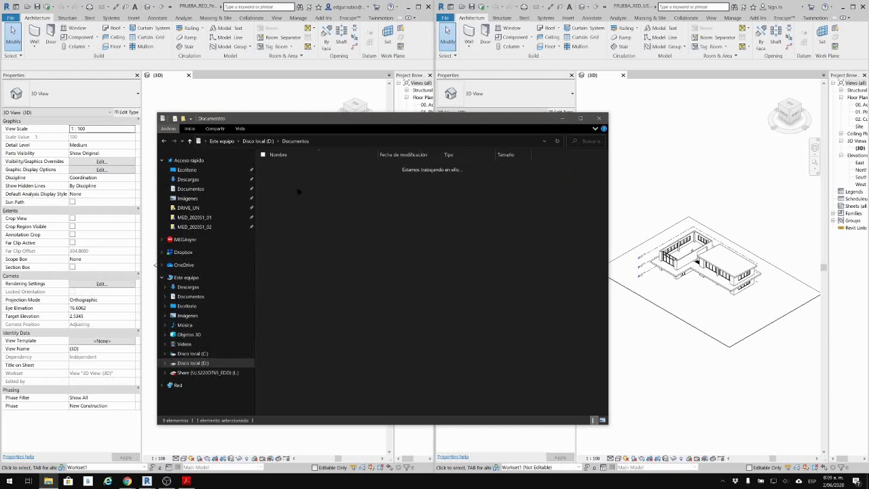
pyautogui.scroll(-2, 380, 249)
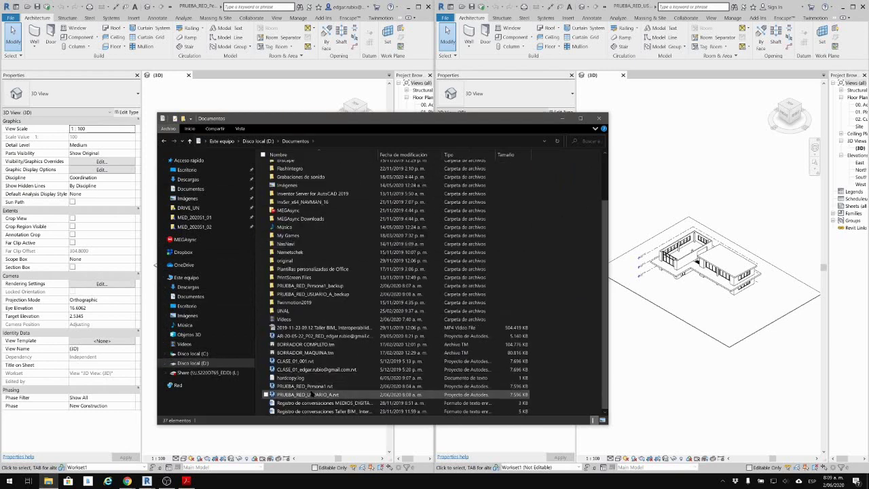
pyautogui.keyDown('ctrl'); pyautogui.scroll(1, 330, 346); pyautogui.keyUp('ctrl')
pyautogui.keyDown('ctrl'); pyautogui.scroll(1, 380, 357); pyautogui.keyUp('ctrl')
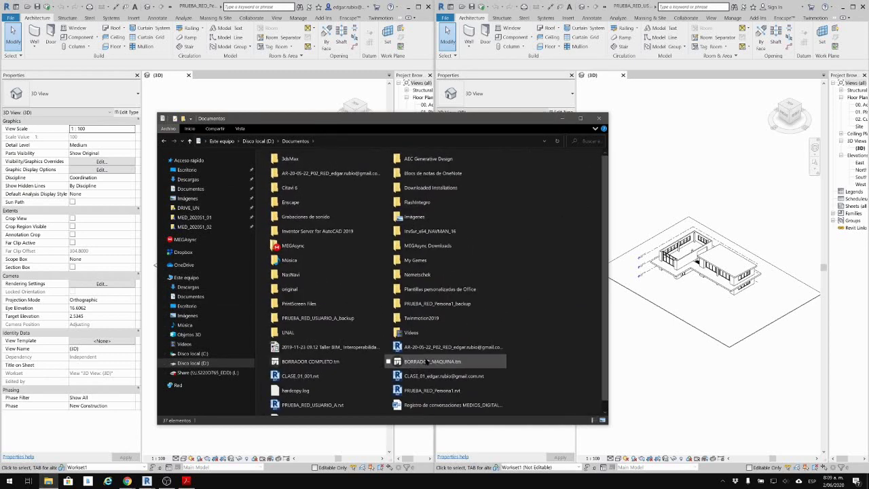
pyautogui.scroll(-1, 423, 367)
pyautogui.keyDown('ctrl'); pyautogui.scroll(1, 422, 367); pyautogui.keyUp('ctrl')
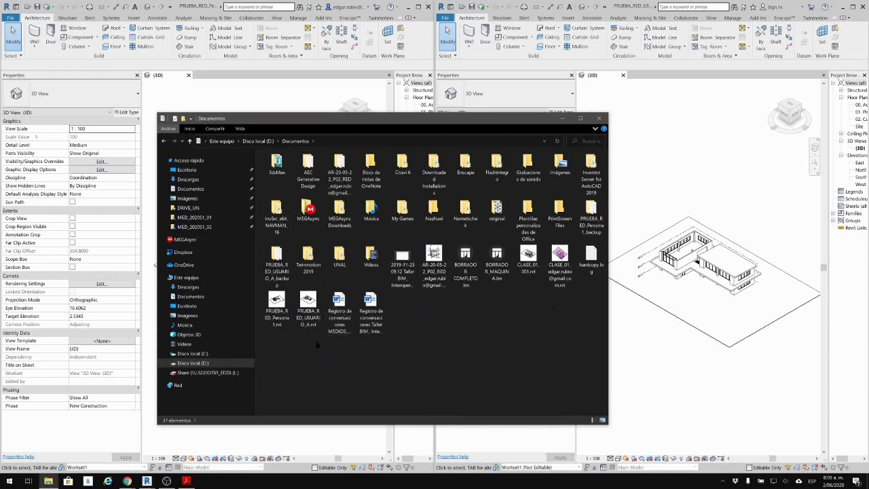
pyautogui.click(278, 323)
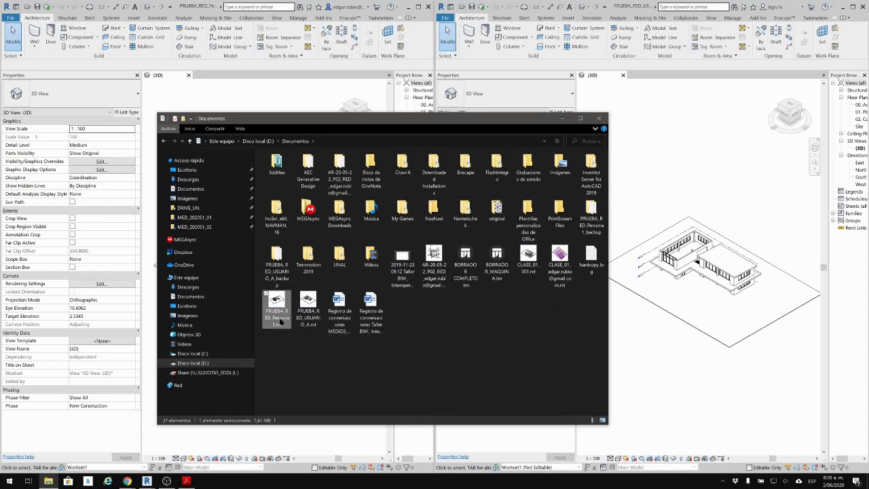
pyautogui.click(312, 322)
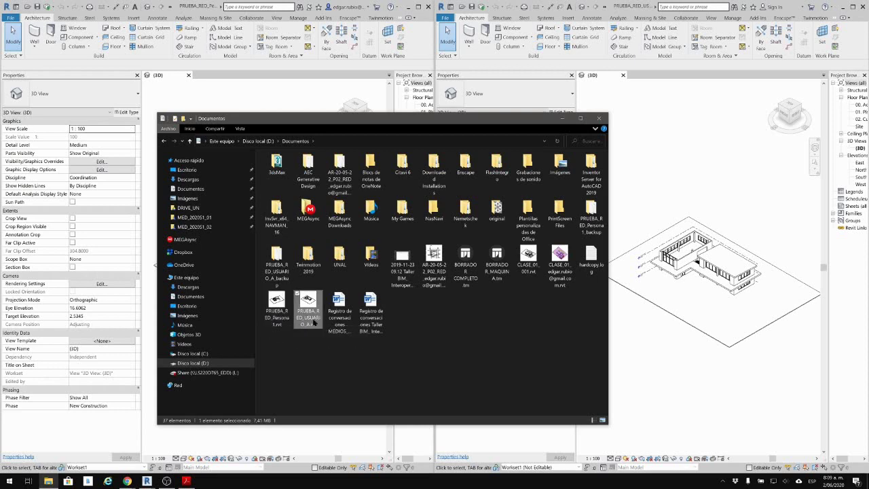
pyautogui.click(563, 118)
pyautogui.keyDown('shift'); pyautogui.moveTo(666, 300); pyautogui.dragTo(645, 290, button='middle'); pyautogui.keyUp('shift')
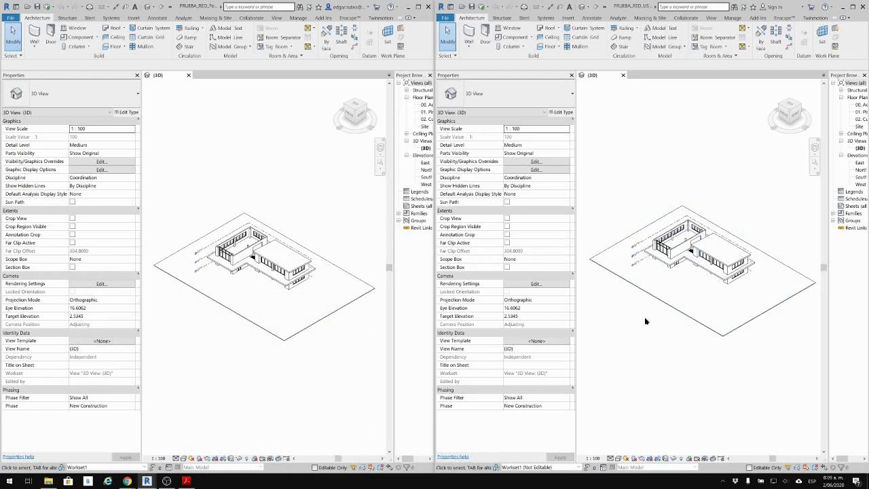
pyautogui.moveTo(640, 324); pyautogui.dragTo(641, 342, button='middle')
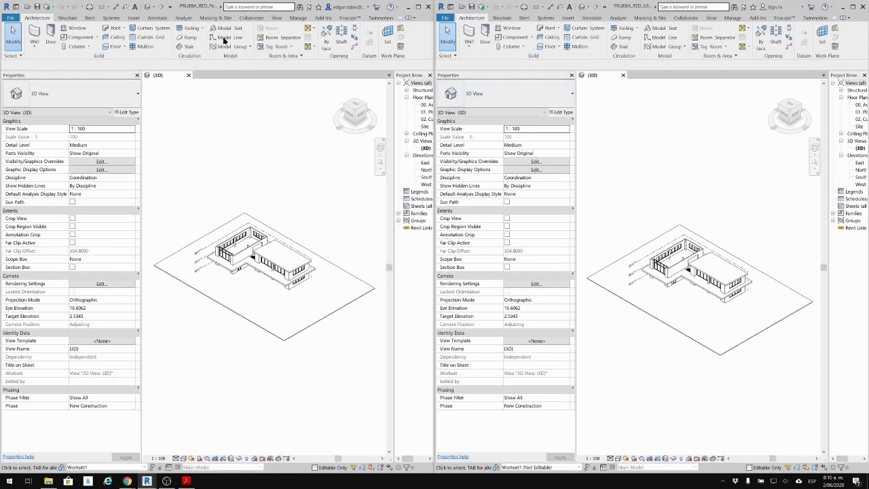
# Examine the editable status and owner of Workset1 and Shared Levels and Grids in the first session's Worksets dialog, and close it.
pyautogui.click(250, 18)
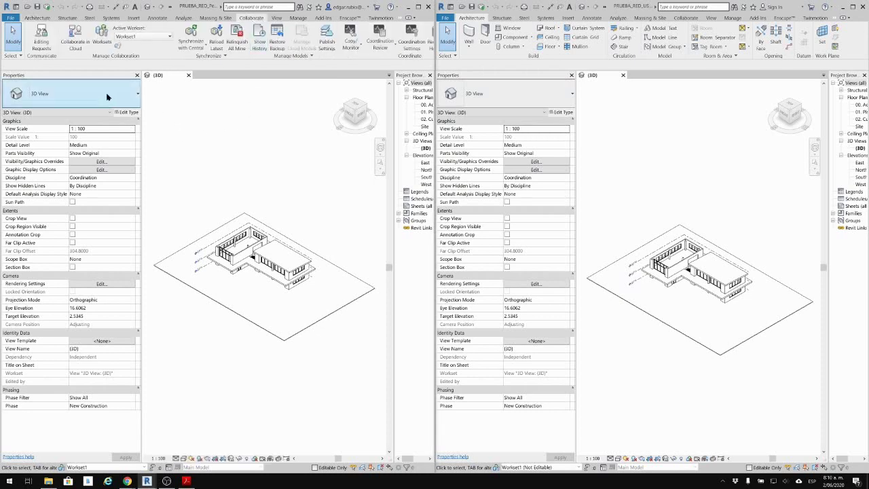
pyautogui.click(101, 34)
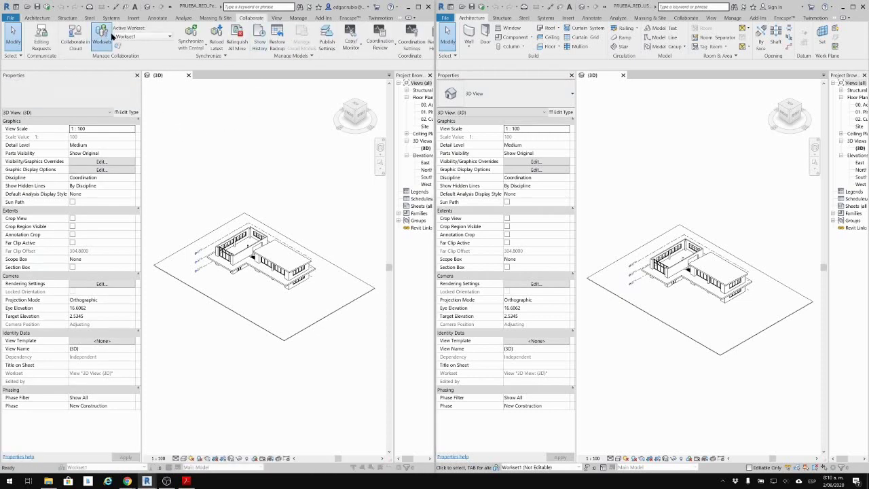
pyautogui.moveTo(333, 123); pyautogui.dragTo(148, 116)
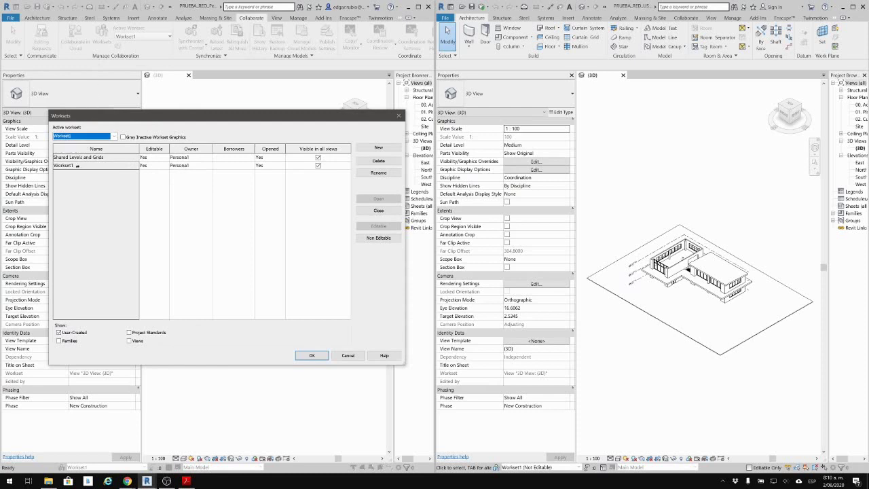
pyautogui.click(72, 166)
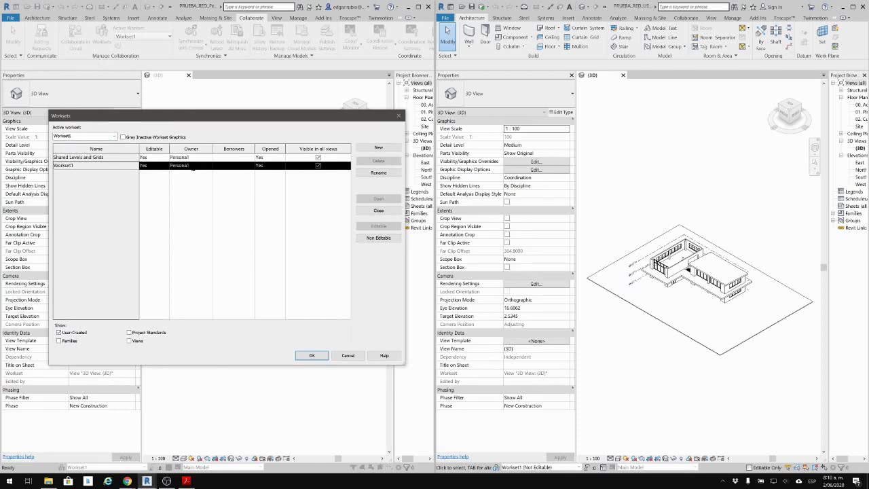
pyautogui.click(119, 158)
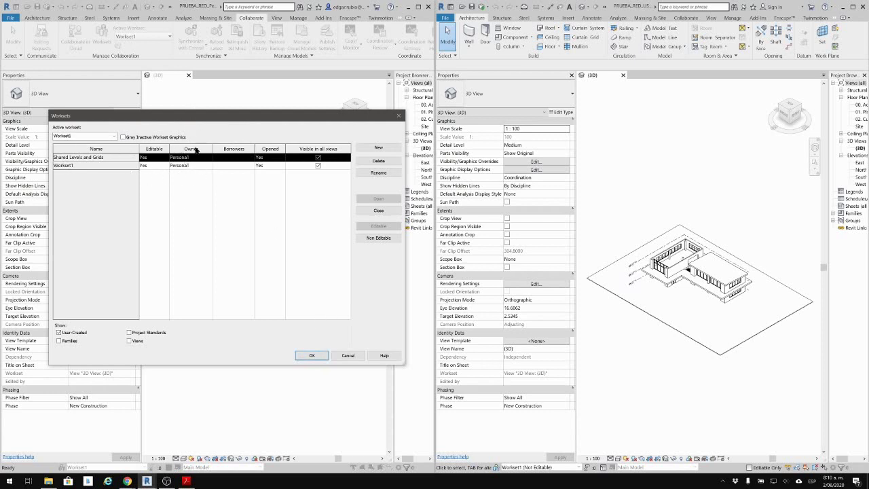
pyautogui.moveTo(301, 117); pyautogui.dragTo(312, 152)
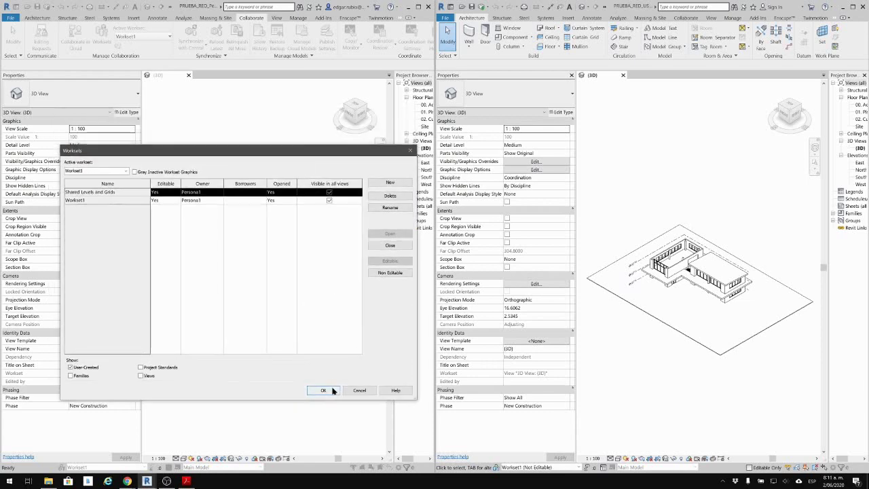
pyautogui.click(324, 390)
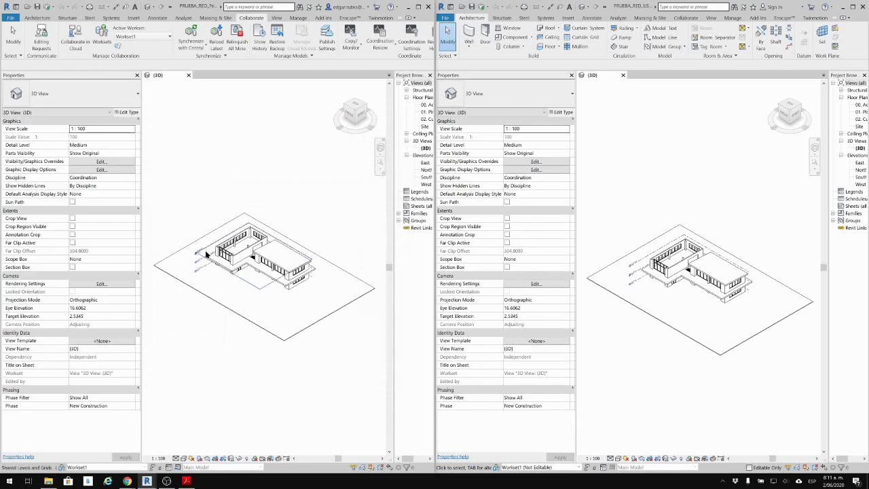
# Create a workset named MUROS_EXT_P1 in the first session, visible in all views, and make it the active workset.
pyautogui.scroll(5, 207, 253)
pyautogui.keyDown('shift'); pyautogui.moveTo(210, 258); pyautogui.dragTo(264, 306, button='middle'); pyautogui.keyUp('shift')
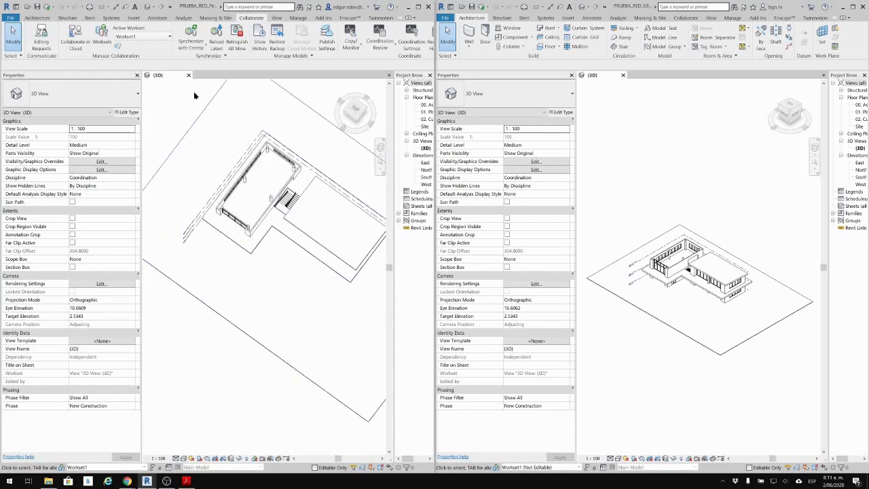
pyautogui.click(102, 38)
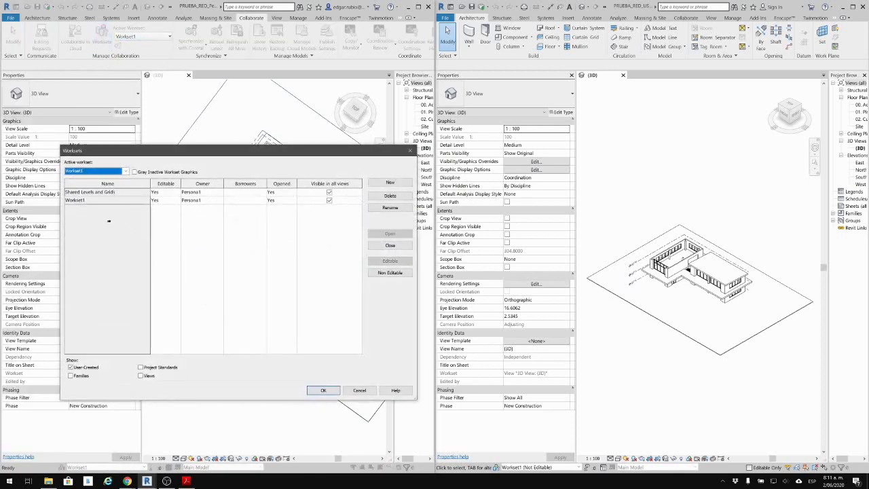
pyautogui.moveTo(116, 150); pyautogui.dragTo(87, 153)
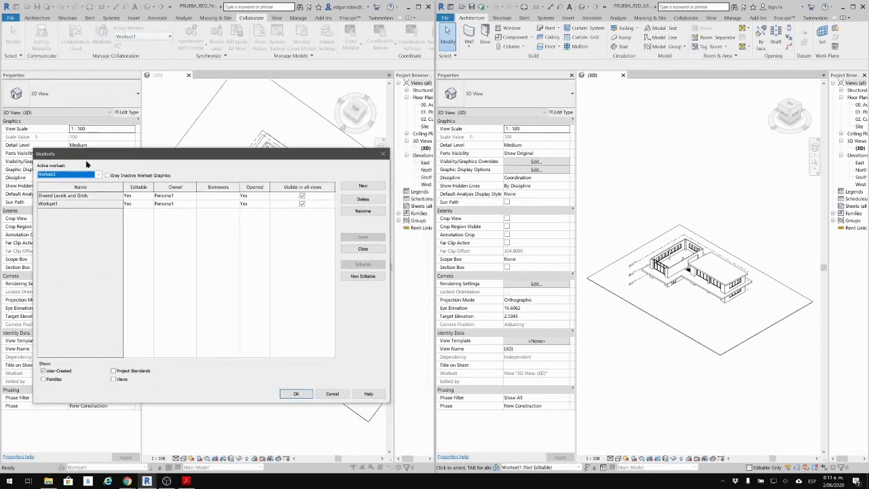
pyautogui.click(51, 215)
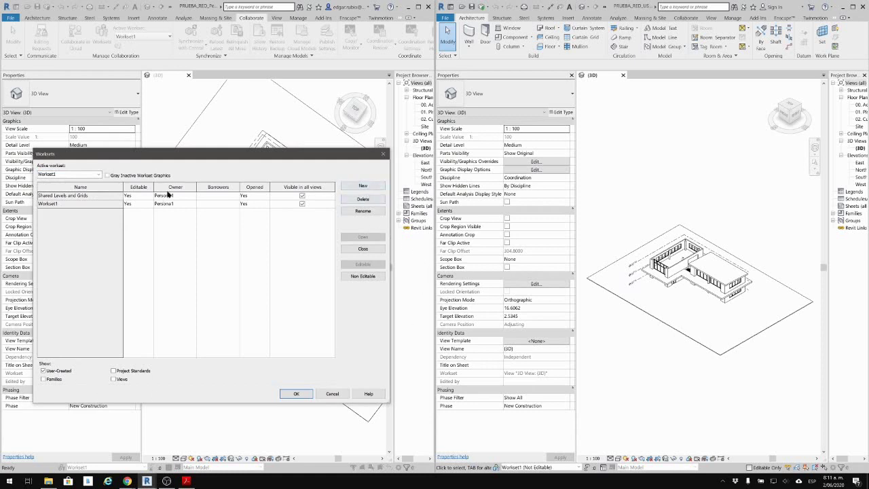
pyautogui.click(362, 186)
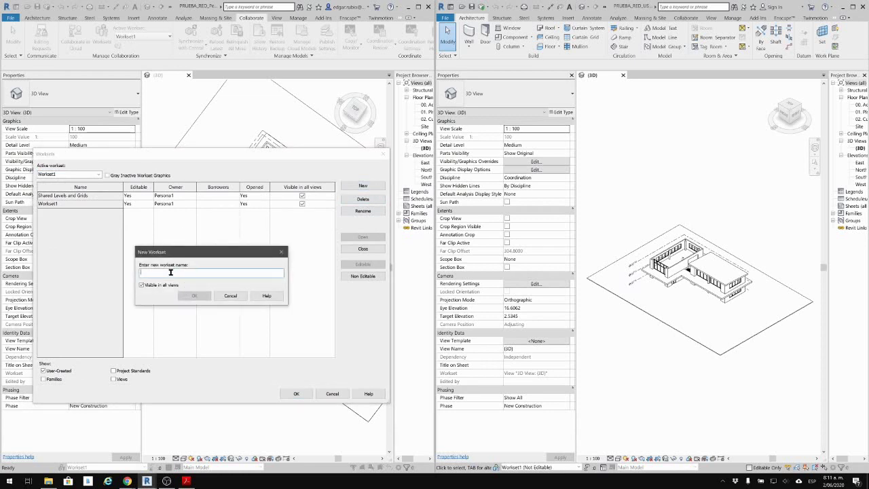
pyautogui.write('MUROS_EXT_P1')
pyautogui.click(194, 296)
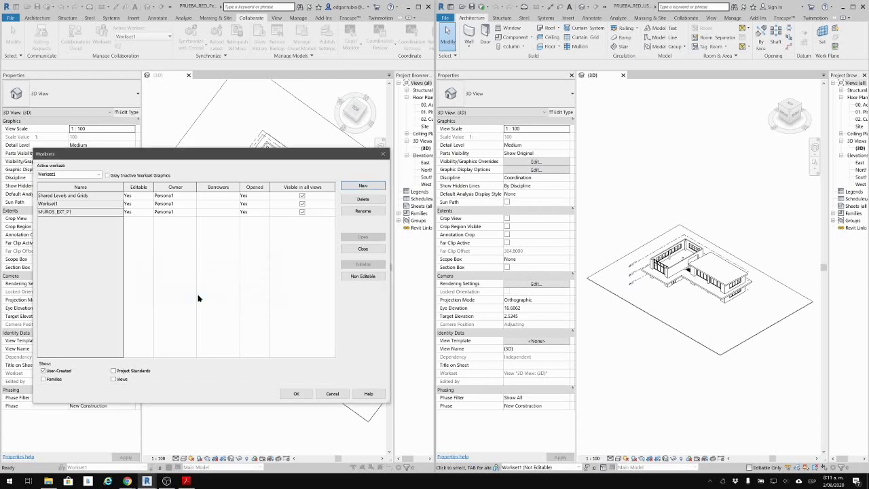
pyautogui.click(299, 392)
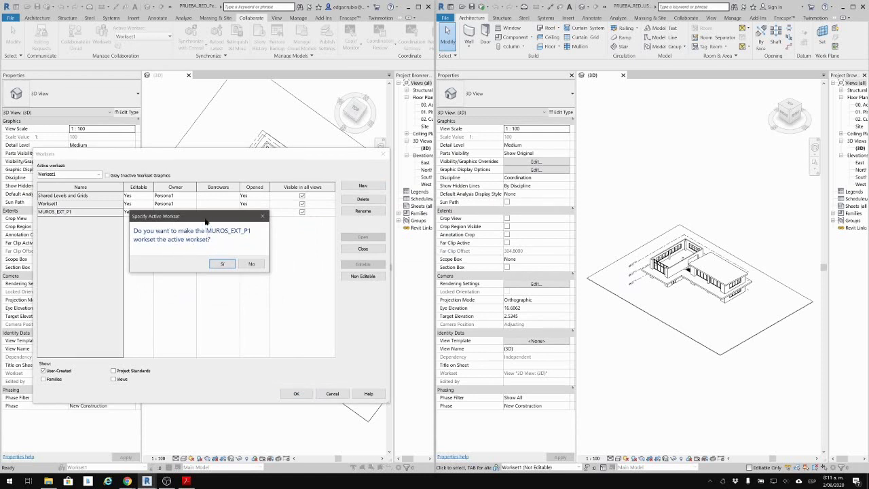
pyautogui.click(235, 290)
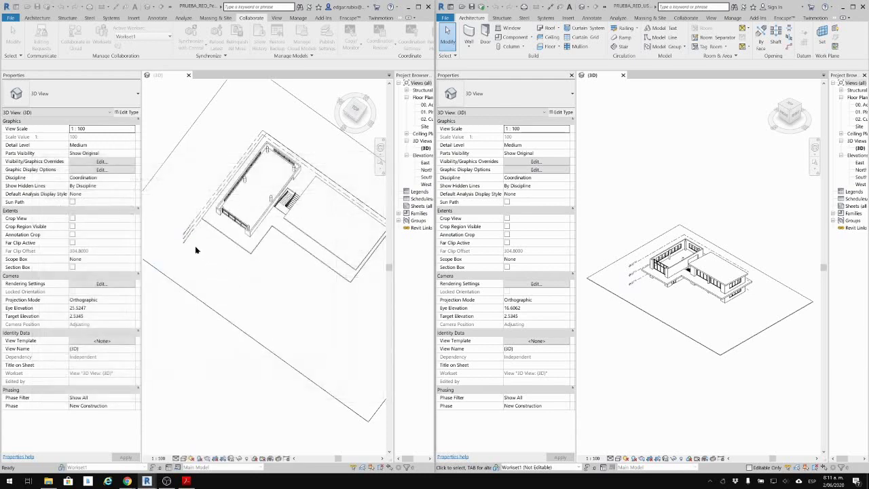
pyautogui.moveTo(272, 301); pyautogui.dragTo(252, 306, button='middle')
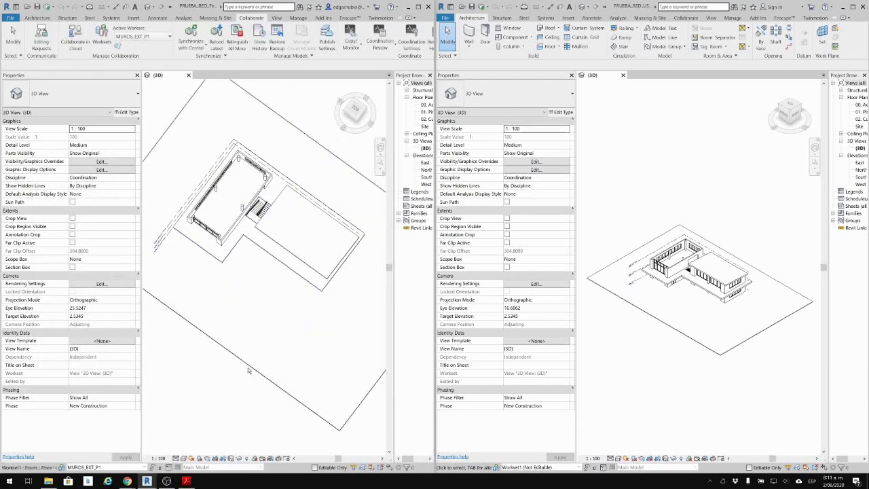
pyautogui.keyDown('shift'); pyautogui.moveTo(249, 370); pyautogui.dragTo(319, 265, button='middle'); pyautogui.keyUp('shift')
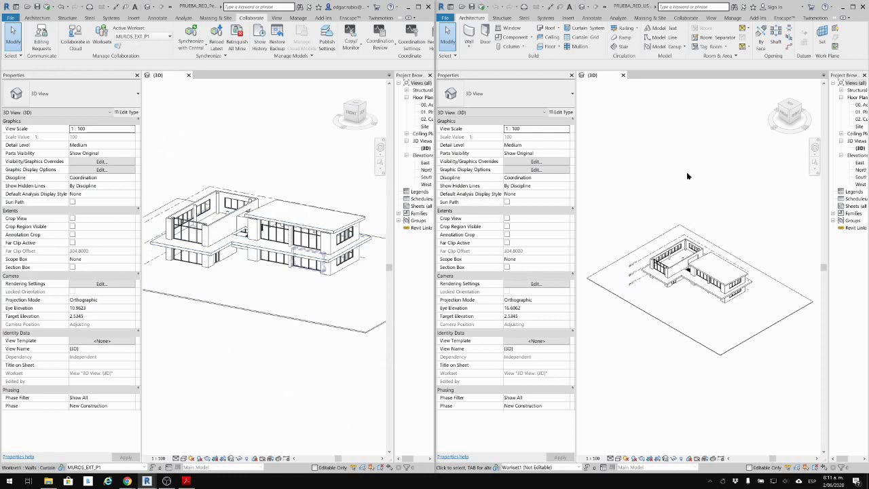
# Create a workset named PAISAJE_UA in the second session, visible in all views, and make it the active workset.
pyautogui.click(686, 18)
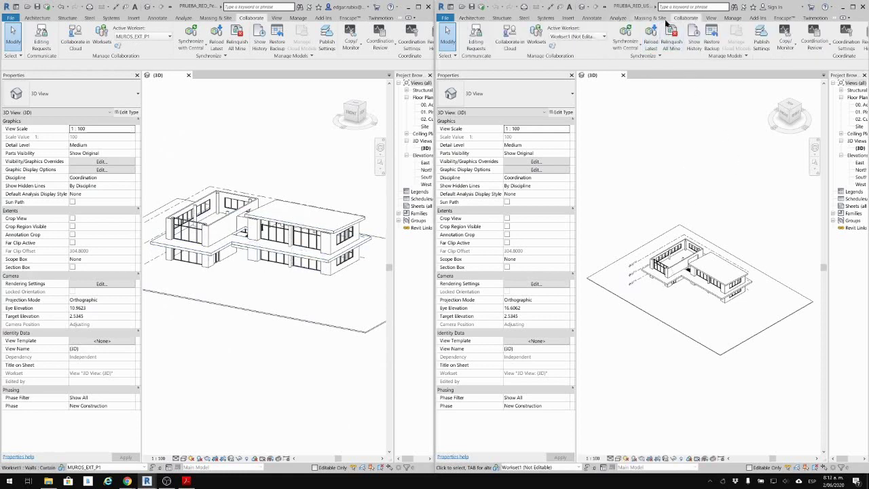
pyautogui.click(537, 35)
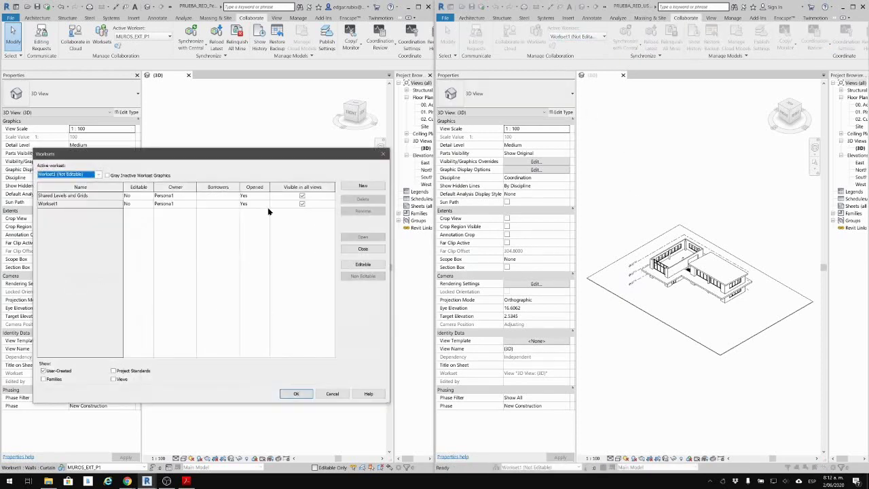
pyautogui.click(363, 186)
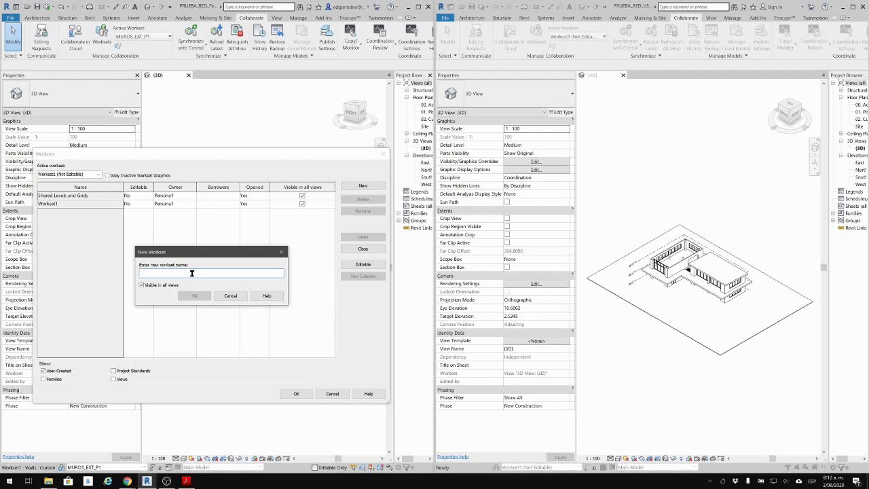
pyautogui.write('PAISAJE_UA')
pyautogui.click(193, 296)
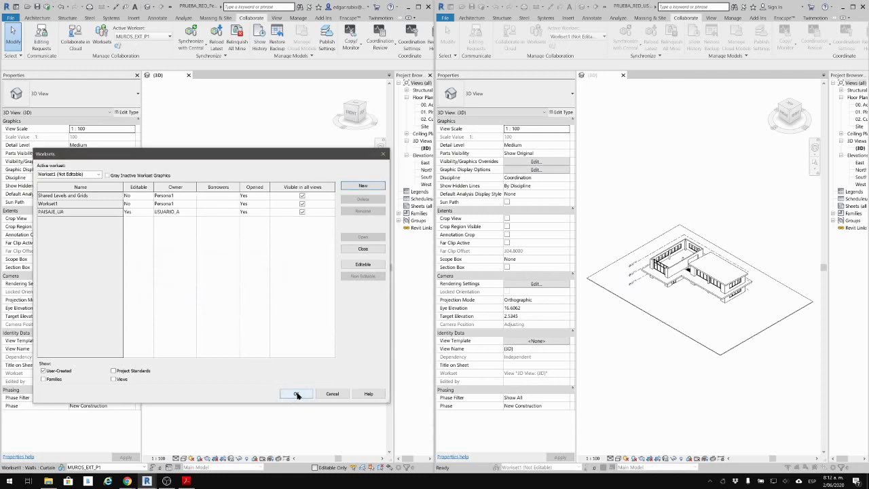
pyautogui.click(296, 393)
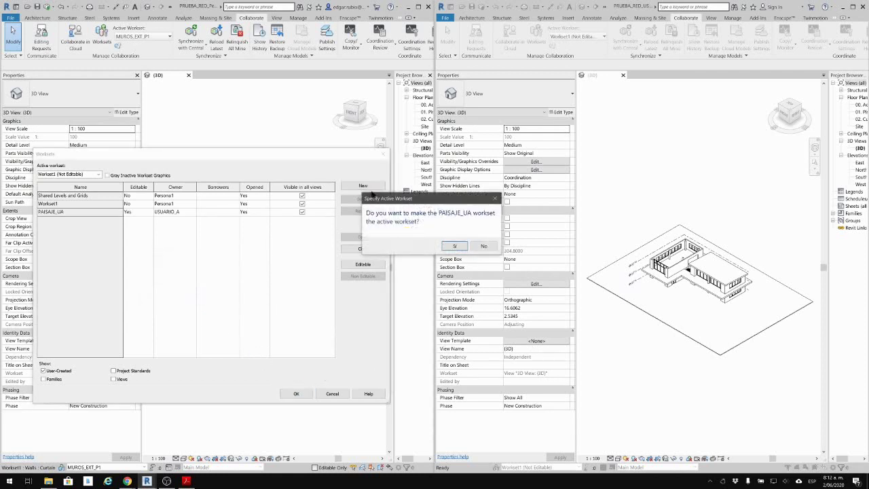
pyautogui.click(455, 247)
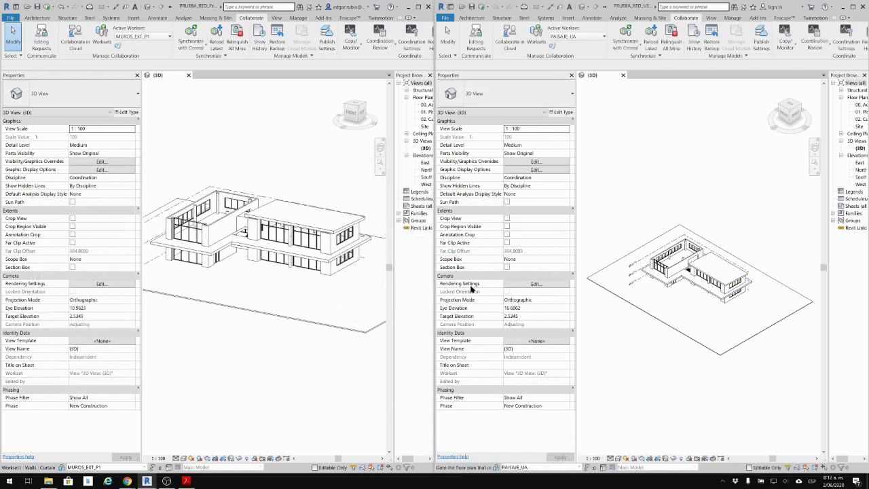
# Open the 00. Acceso floor plan in the first session.
pyautogui.keyDown('shift'); pyautogui.moveTo(325, 316); pyautogui.dragTo(294, 310, button='middle'); pyautogui.keyUp('shift')
pyautogui.click(361, 117)
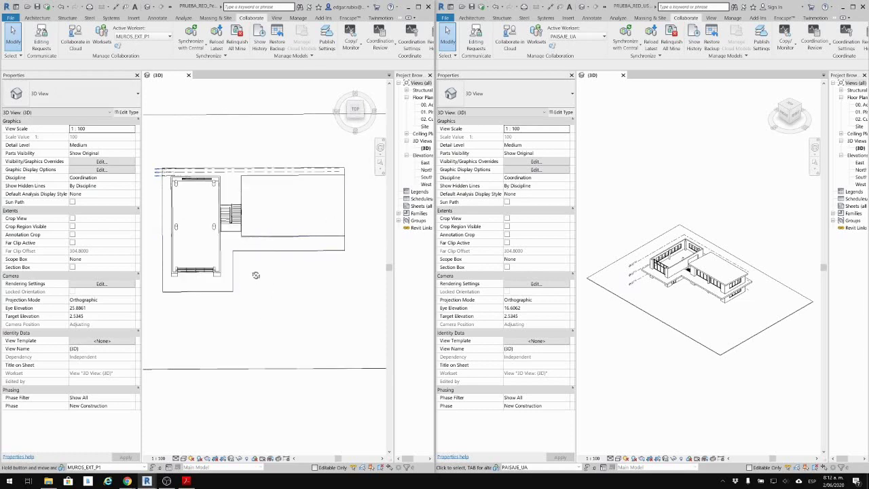
pyautogui.doubleClick(427, 105)
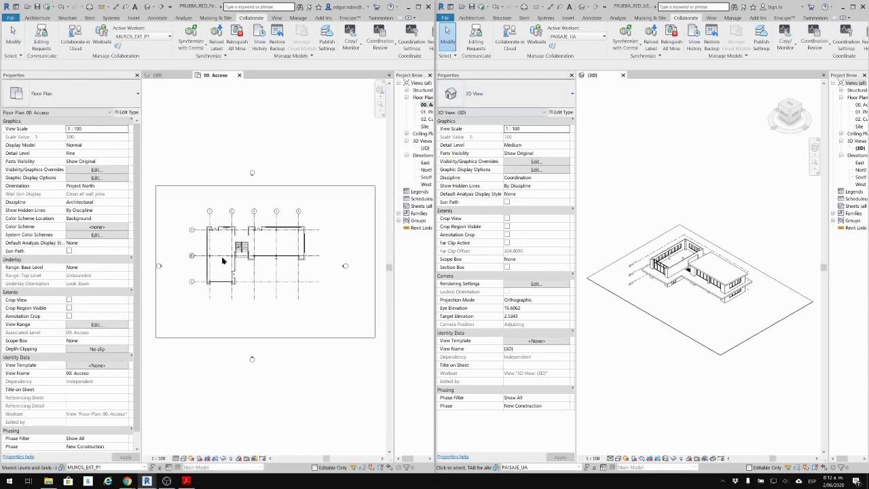
# Draw a rectangular Generic - 90mm Brick perimeter wall, about 47 m wide, around the house inside the site boundary in the first session.
pyautogui.click(37, 18)
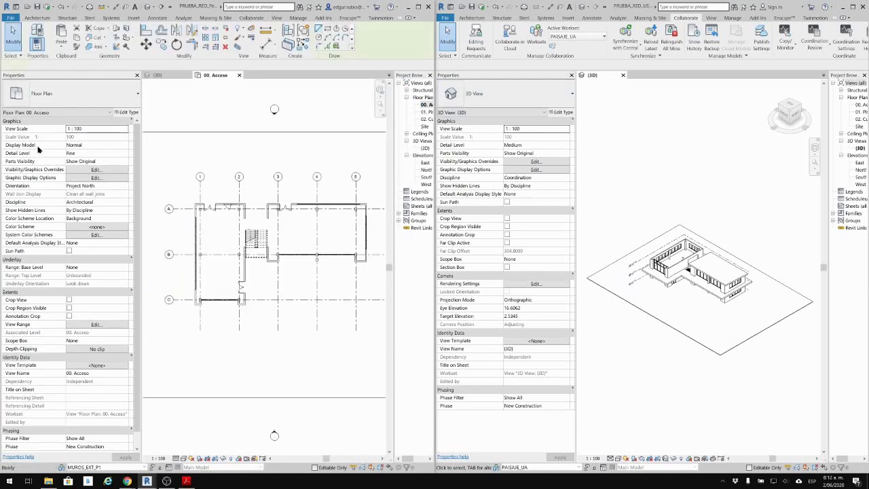
pyautogui.click(33, 36)
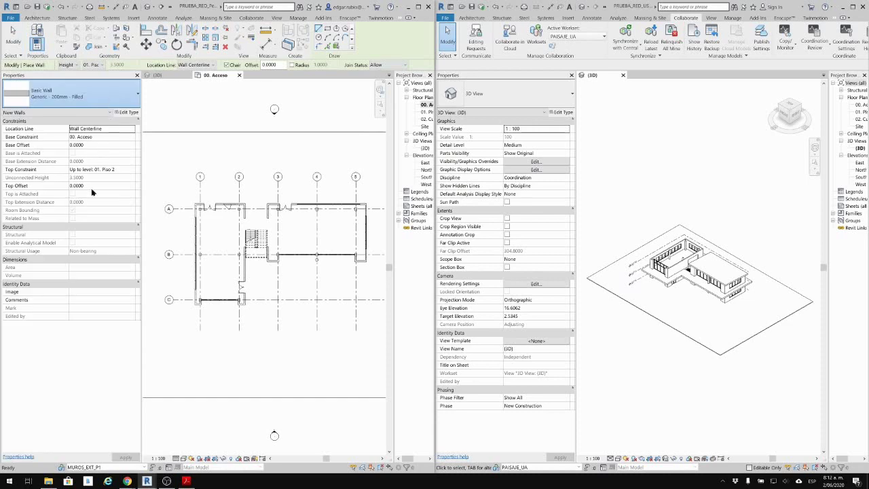
pyautogui.click(82, 95)
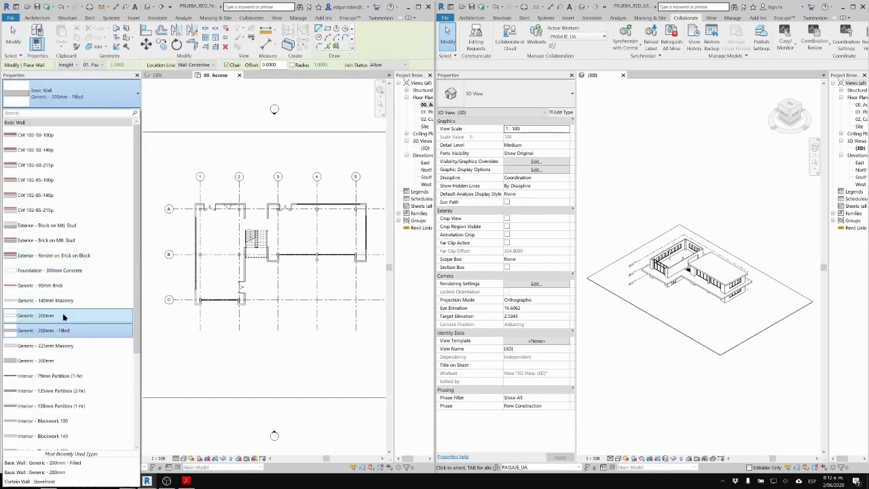
pyautogui.click(73, 286)
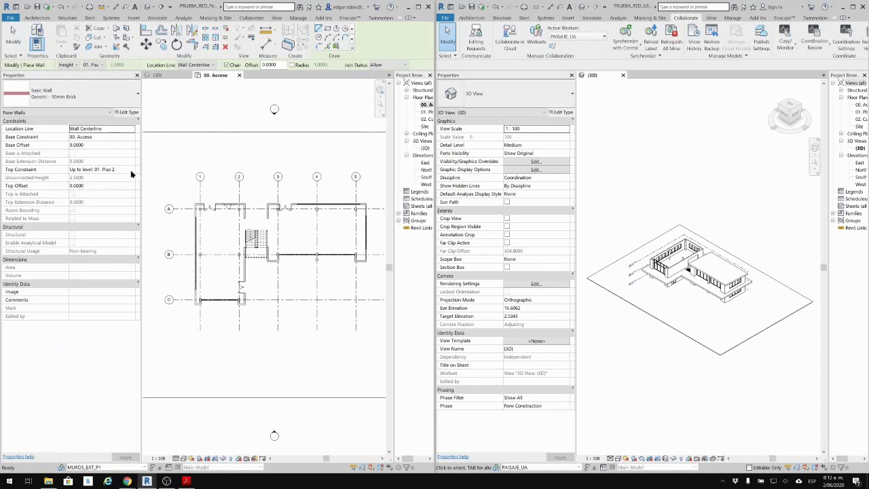
pyautogui.scroll(-2, 219, 205)
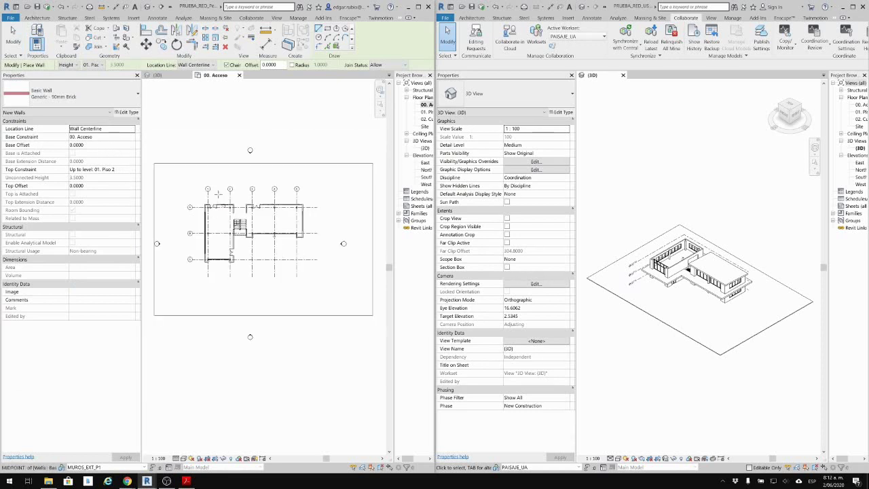
pyautogui.click(326, 30)
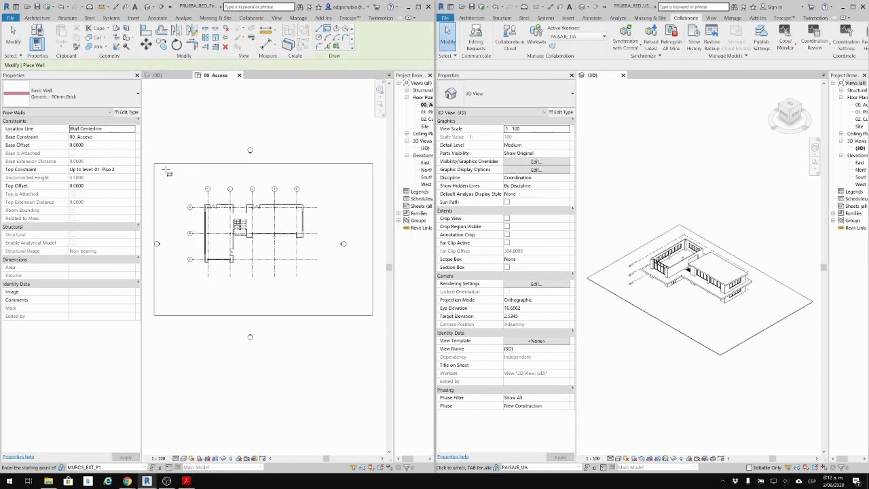
pyautogui.click(165, 164)
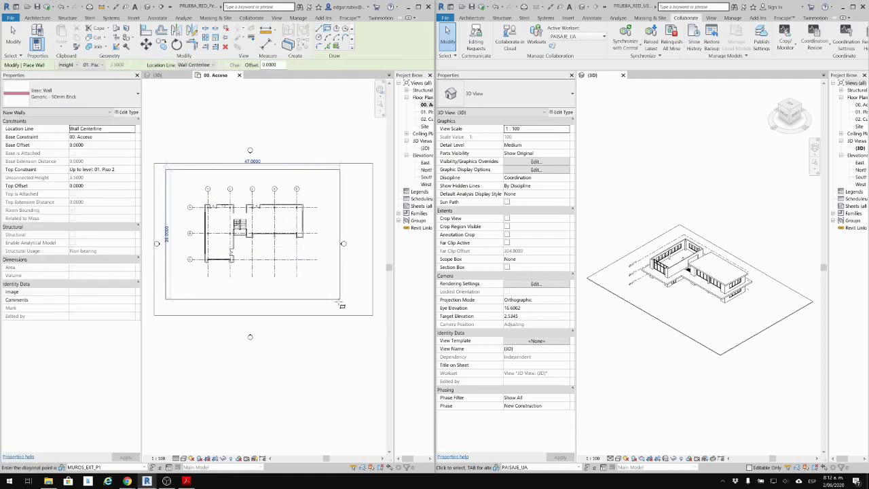
pyautogui.click(336, 303)
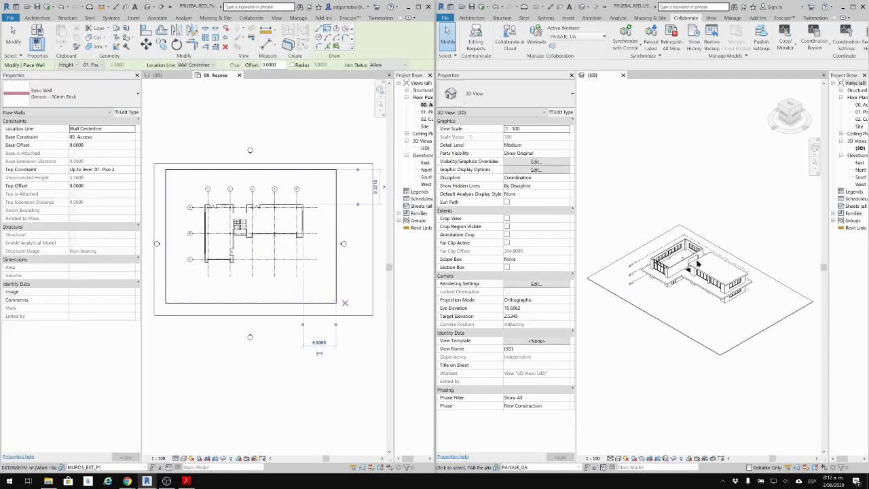
# Open the 00. Acceso floor plan in the second session.
pyautogui.scroll(-3, 680, 196)
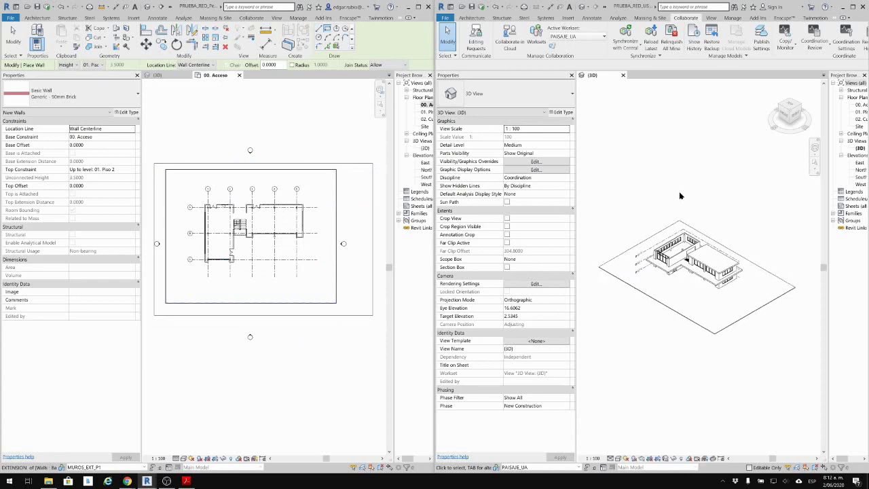
pyautogui.doubleClick(860, 105)
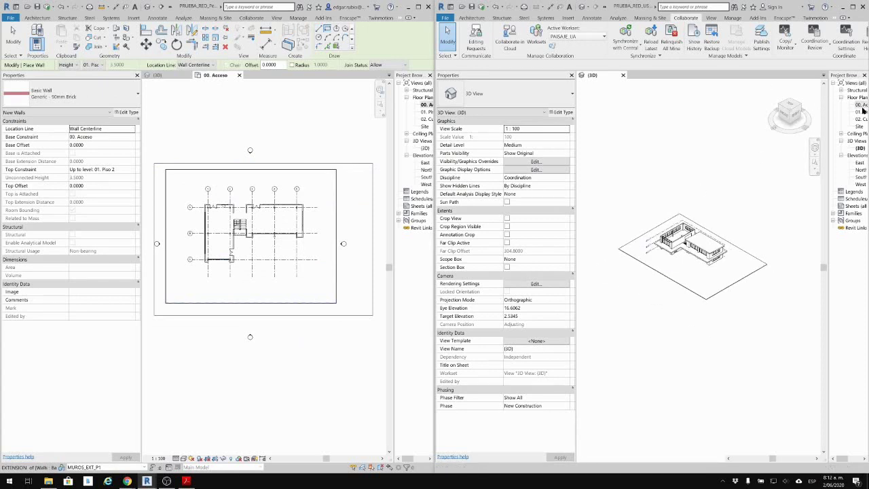
pyautogui.scroll(5, 668, 251)
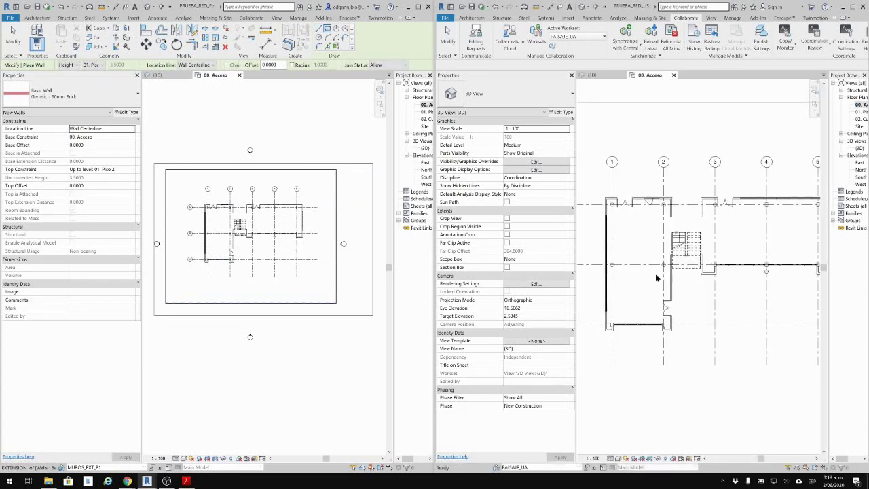
pyautogui.scroll(-2, 626, 231)
pyautogui.moveTo(626, 231); pyautogui.dragTo(678, 251, button='middle')
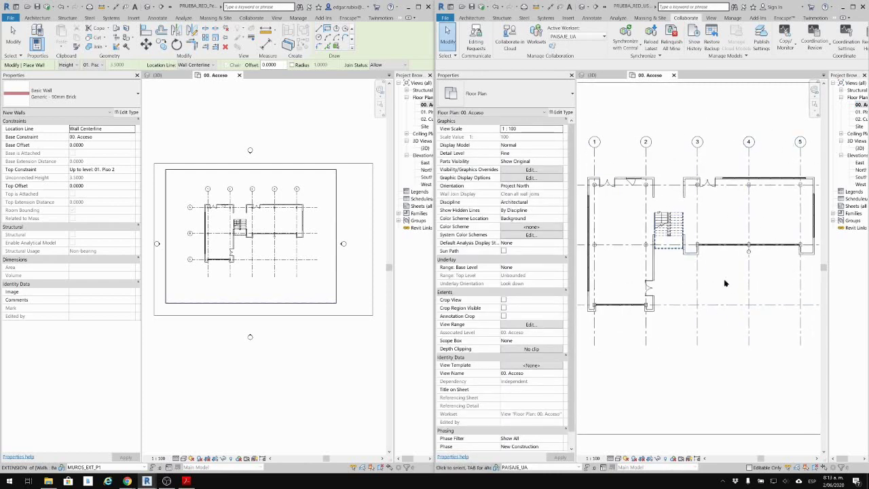
pyautogui.moveTo(670, 275); pyautogui.dragTo(665, 286, button='middle')
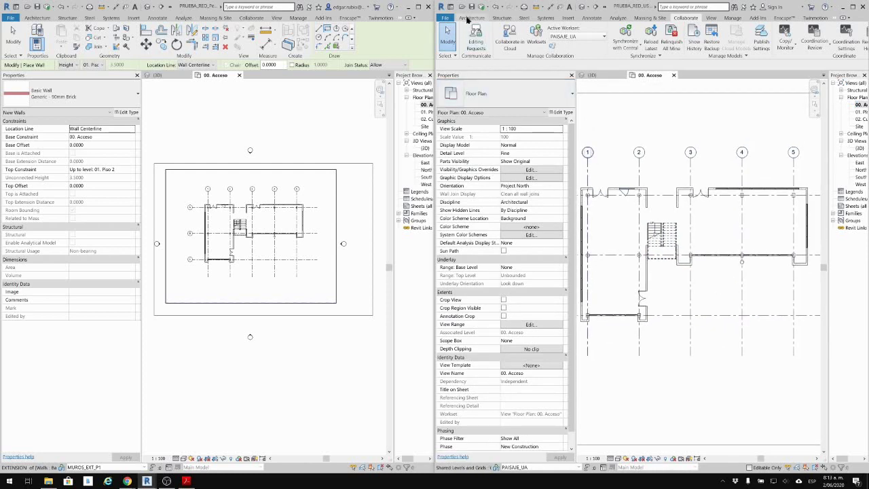
# Draw two short horizontal Generic - 200mm - Filled walls above the building in the second session, one ending at grid 4, one spanning grids 4 to 5.
pyautogui.click(471, 18)
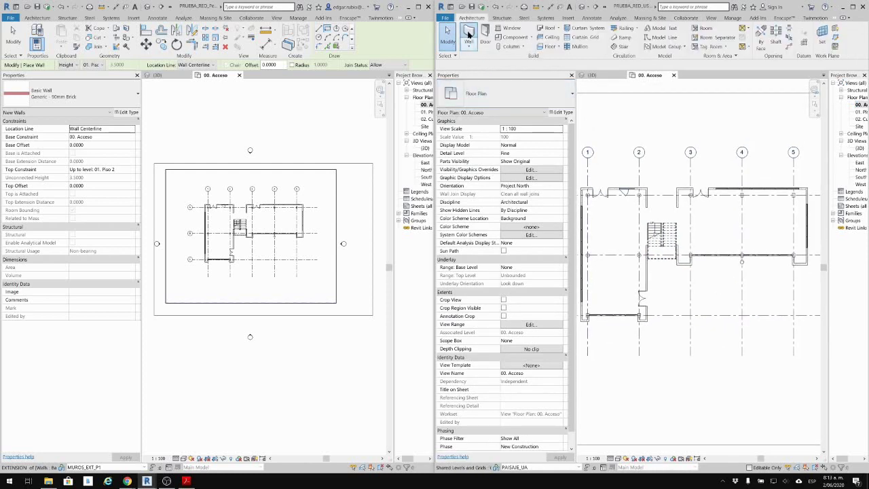
pyautogui.press('w')
pyautogui.press('a')
pyautogui.click(501, 97)
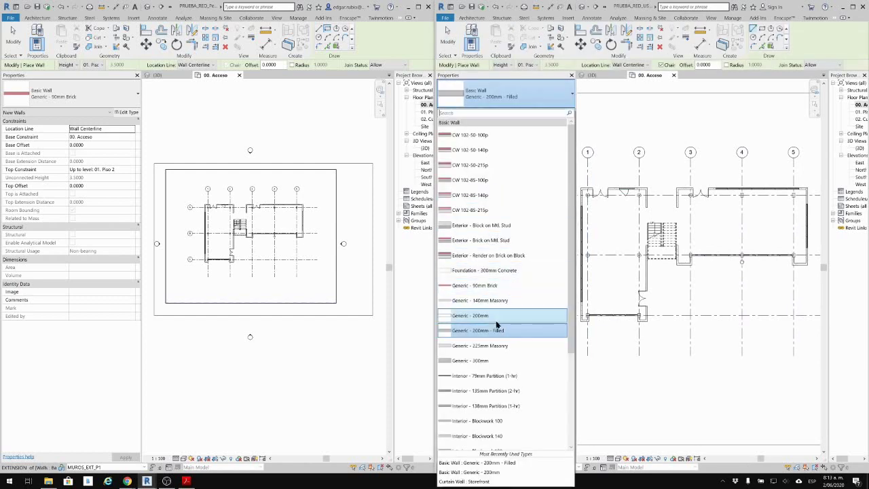
pyautogui.click(624, 128)
pyautogui.click(624, 126)
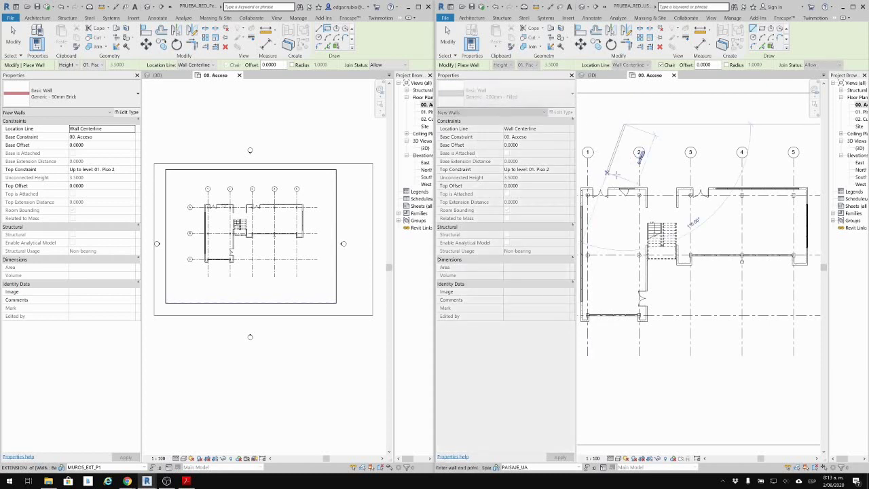
pyautogui.press('Escape')
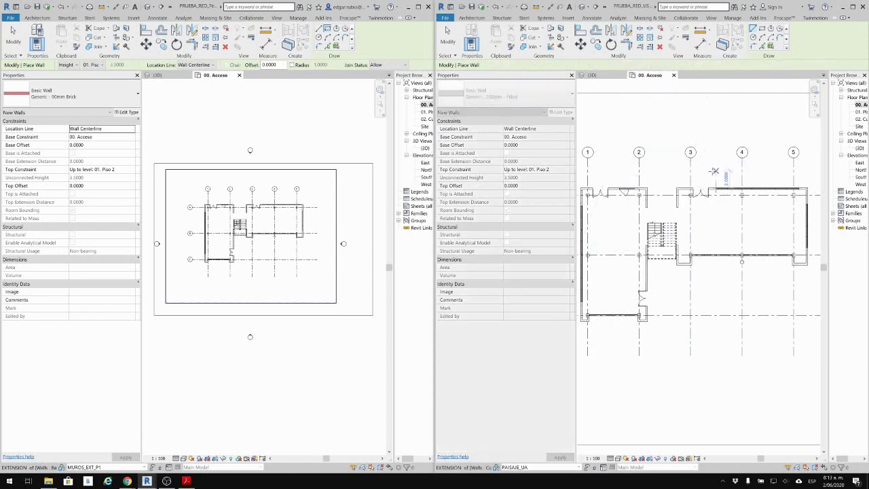
pyautogui.click(706, 171)
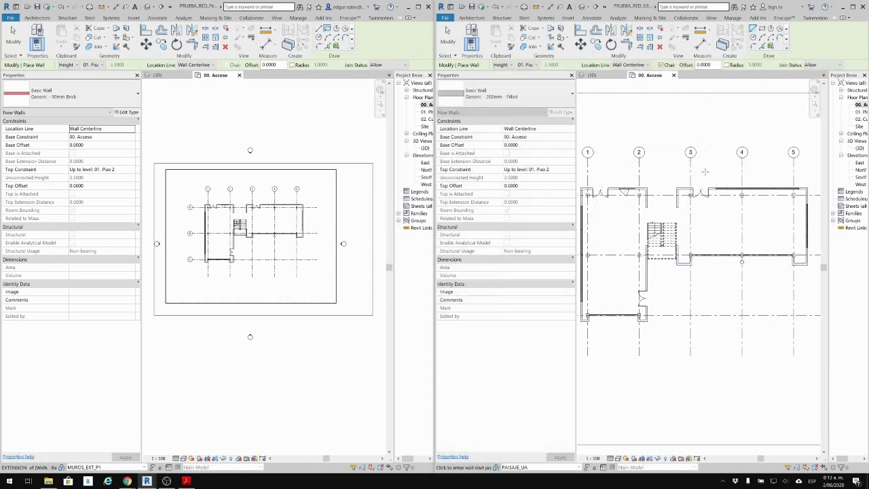
pyautogui.click(741, 172)
pyautogui.press('Escape')
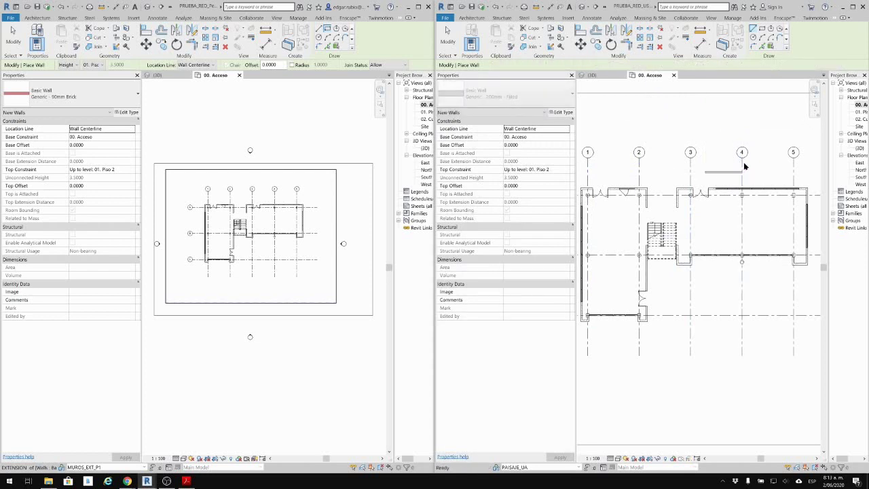
pyautogui.click(741, 157)
pyautogui.click(793, 158)
pyautogui.press('Escape')
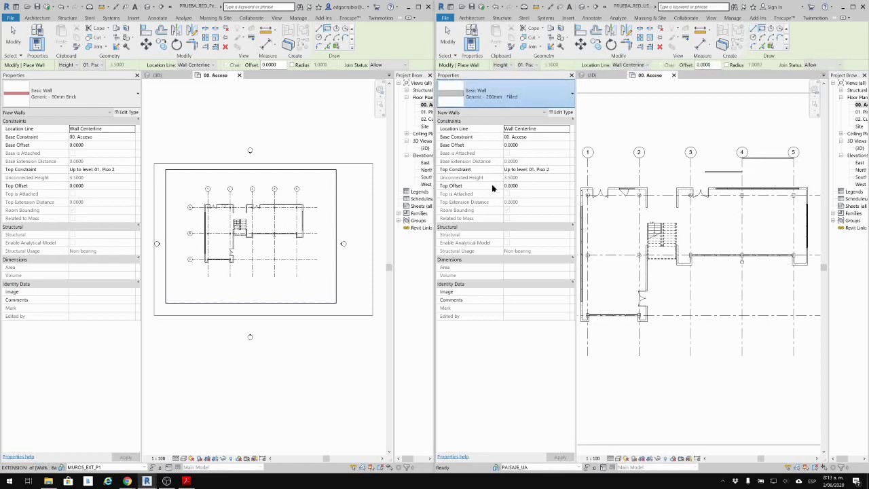
# Set the new wall type to Generic - 300mm with an Unconnected top constraint and a height of 0.8 m in the second session.
pyautogui.click(514, 102)
pyautogui.click(489, 303)
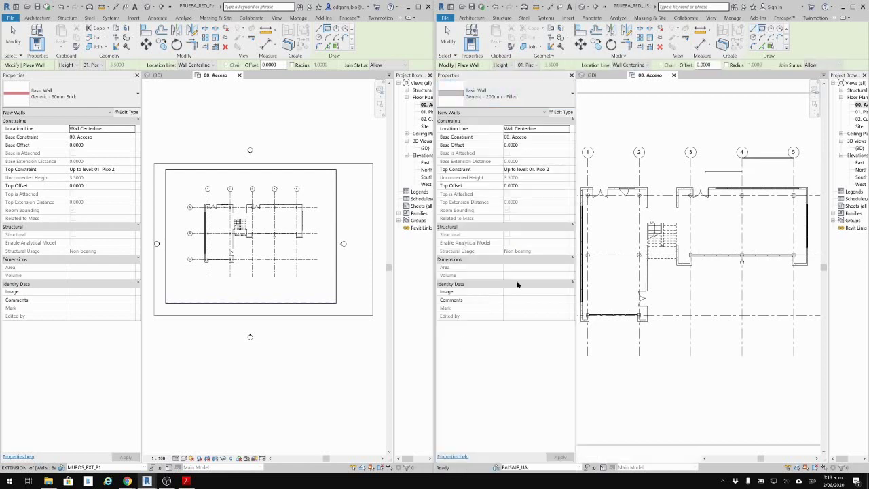
pyautogui.click(536, 169)
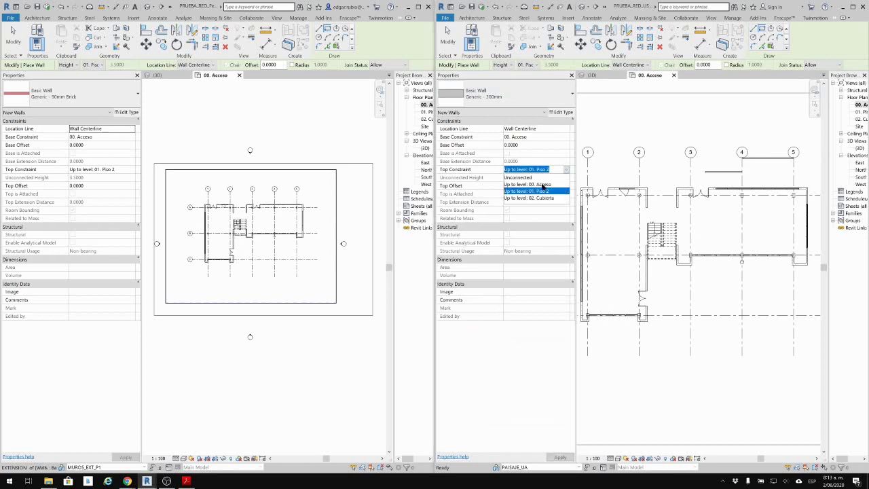
pyautogui.click(532, 177)
pyautogui.click(533, 178)
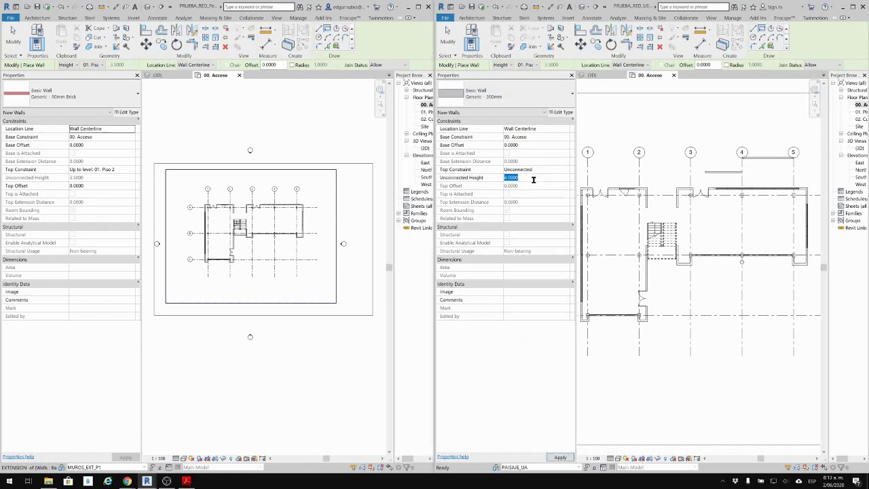
pyautogui.press('BackSpace')
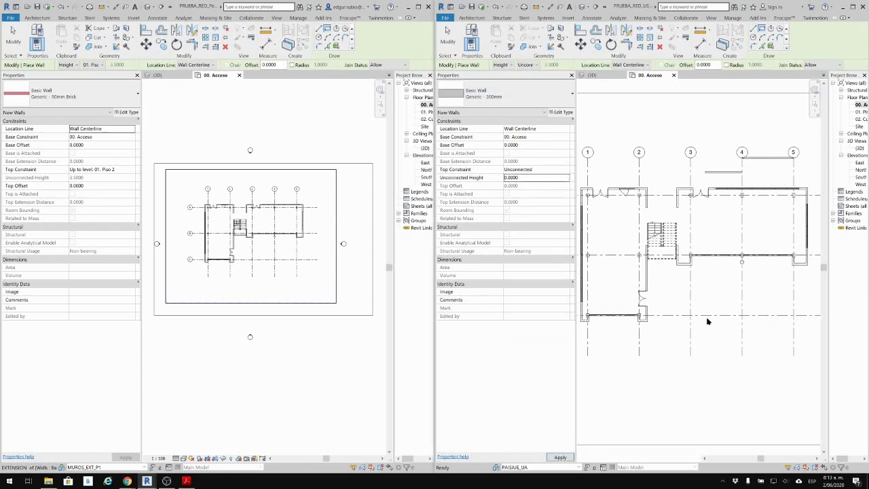
# Draw a rectangular planter wall about 14 m by 1.5 m below the building's right wing, ending at grid 5, and leave the wall command.
pyautogui.click(670, 279)
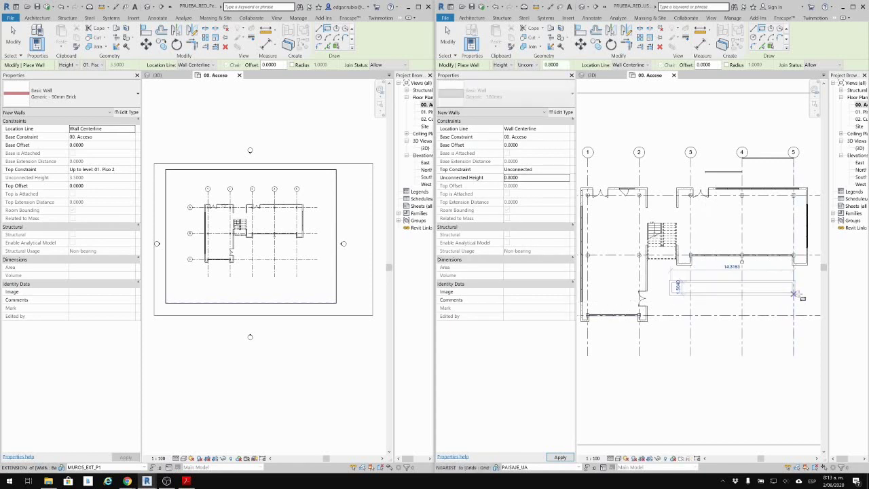
pyautogui.press('Escape')
pyautogui.press('Escape')
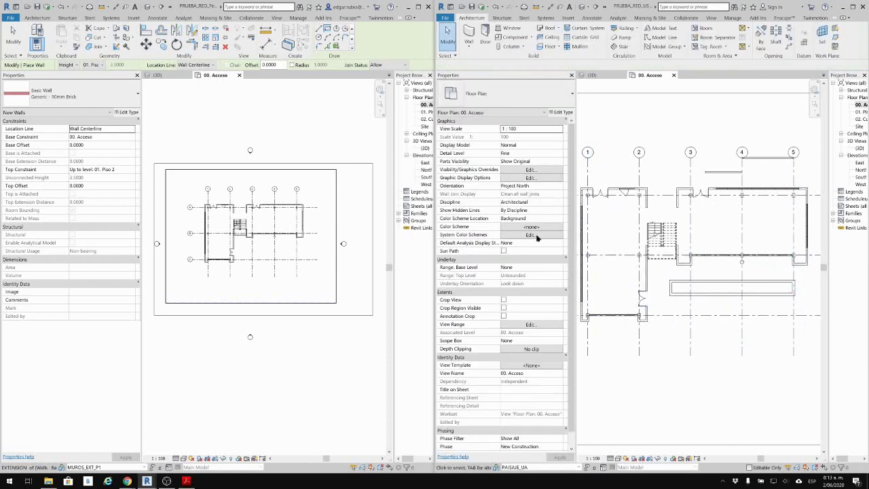
# Save the local model in the second session and in the first session.
pyautogui.moveTo(666, 246); pyautogui.dragTo(677, 270, button='middle')
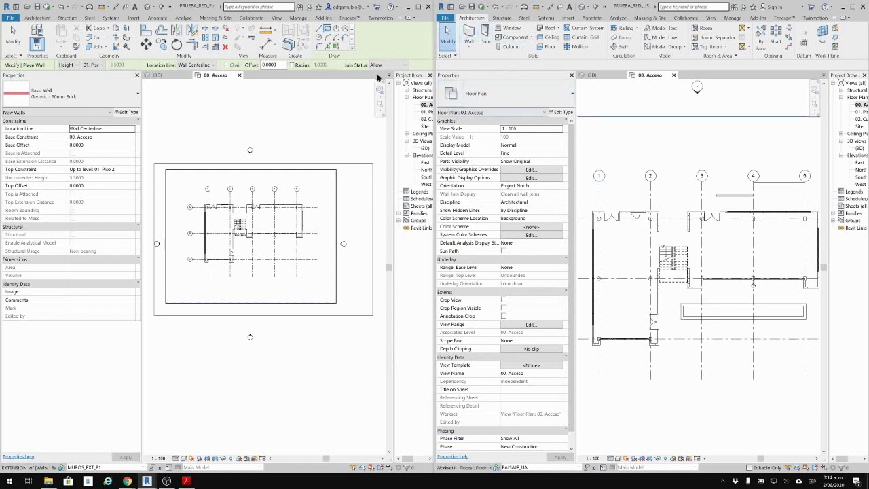
pyautogui.click(474, 9)
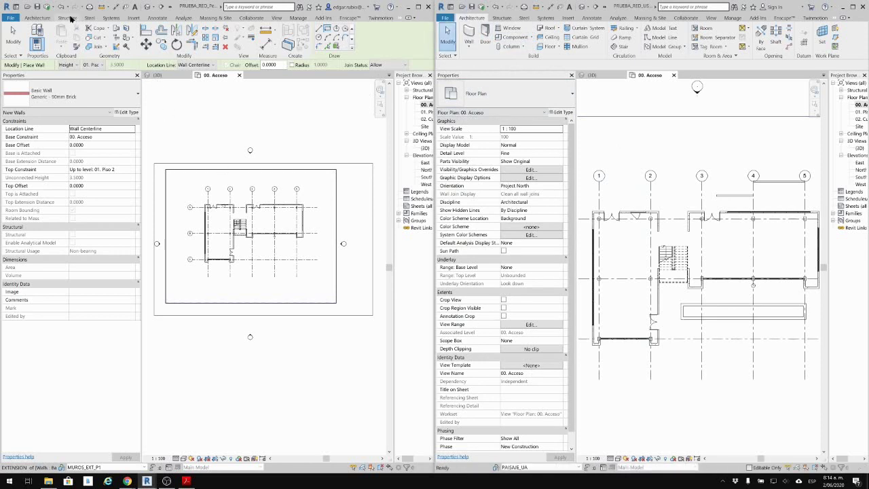
pyautogui.click(38, 7)
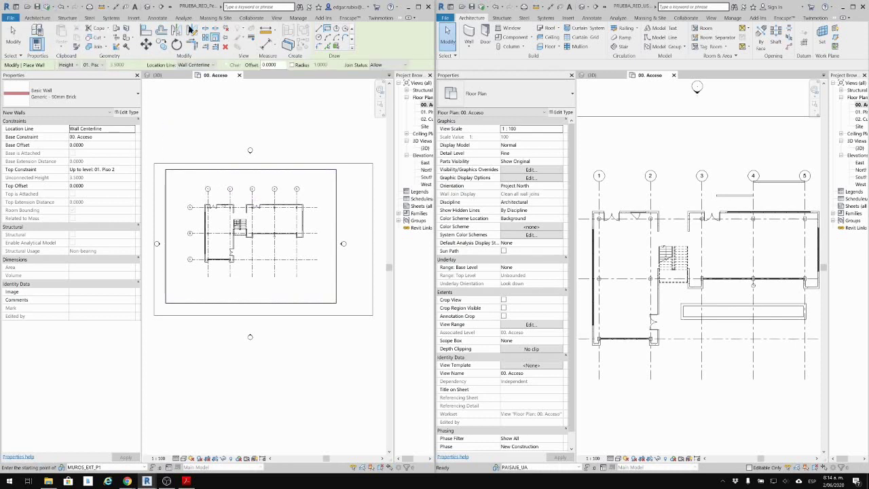
# Synchronize the first session with the central model PRUEBA_RED.rvt, adding a comment and keeping the option to save the local file before and after.
pyautogui.click(251, 19)
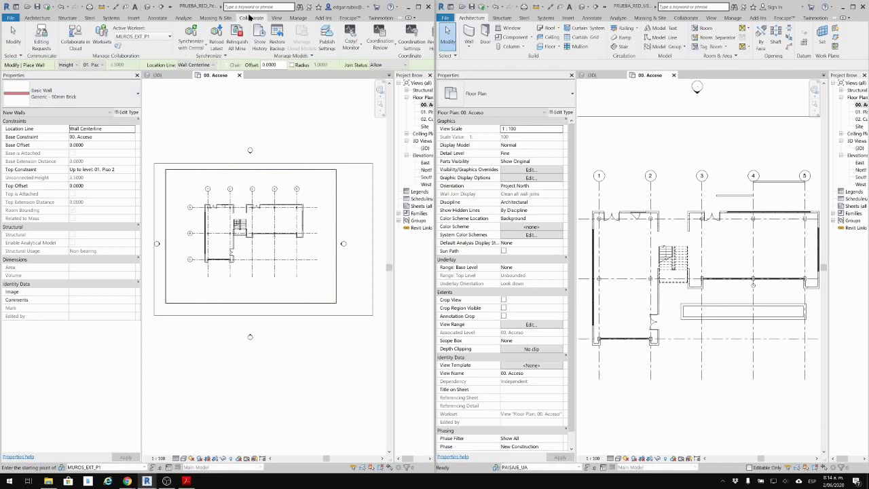
pyautogui.click(193, 34)
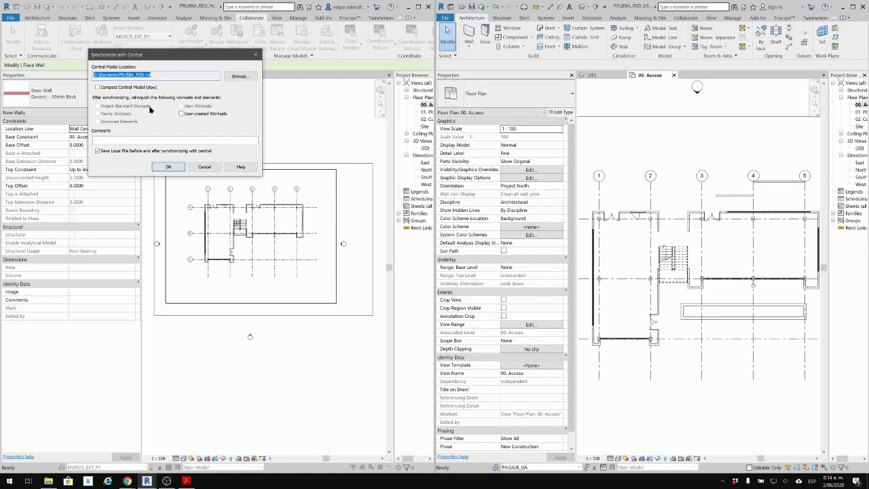
pyautogui.click(183, 141)
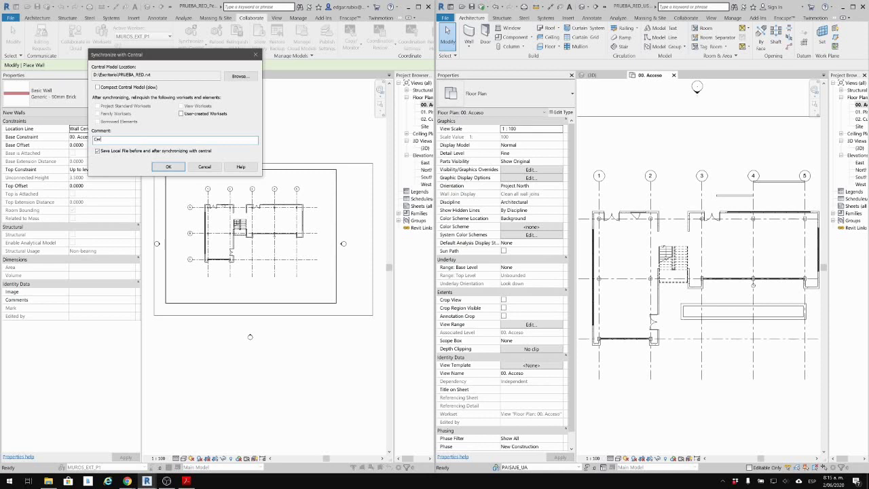
pyautogui.click(170, 167)
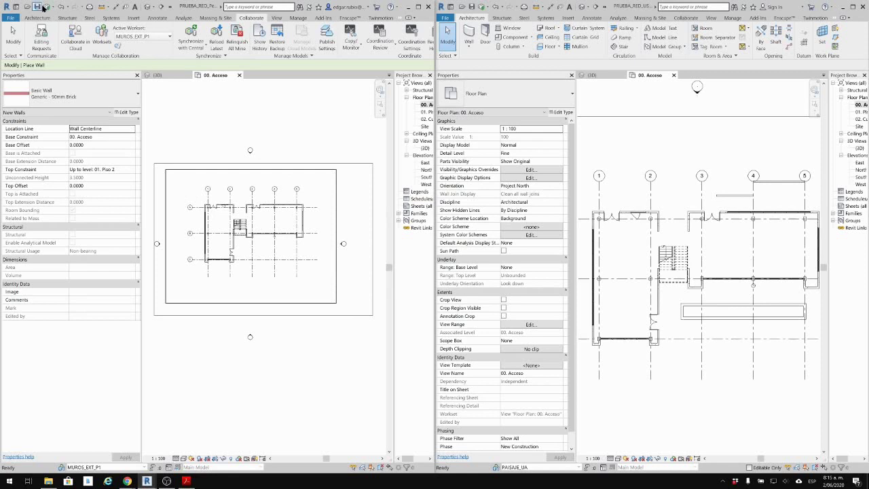
# Open the default 3D view in the second session.
pyautogui.scroll(-4, 611, 414)
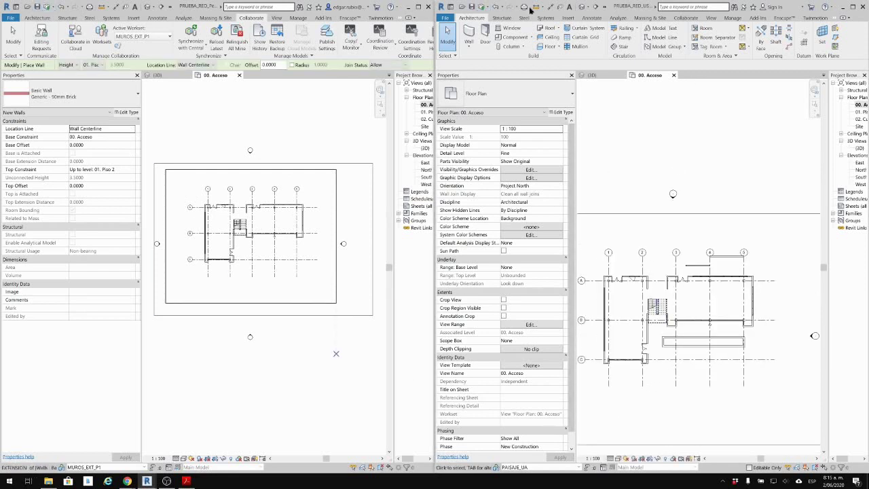
pyautogui.click(581, 8)
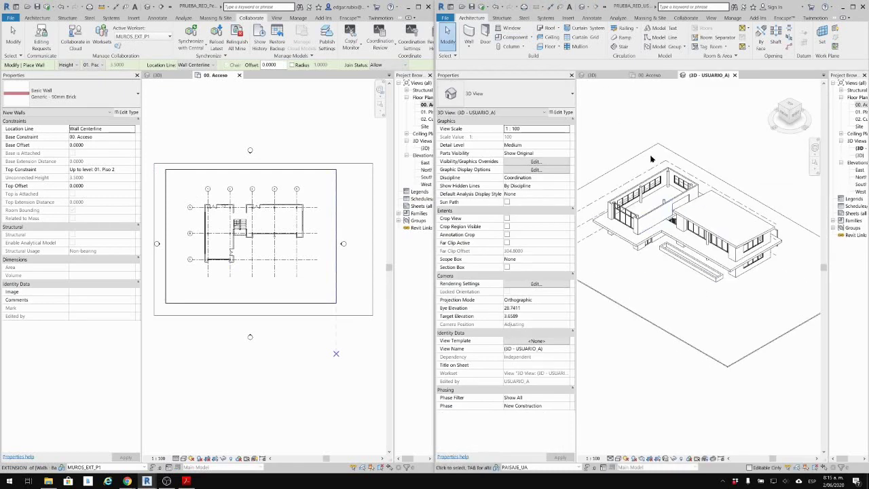
# Synchronize the second session with the central model PRUEBA_RED.rvt, adding the comment "Paisaje" and keeping the local file save before and after.
pyautogui.click(480, 7)
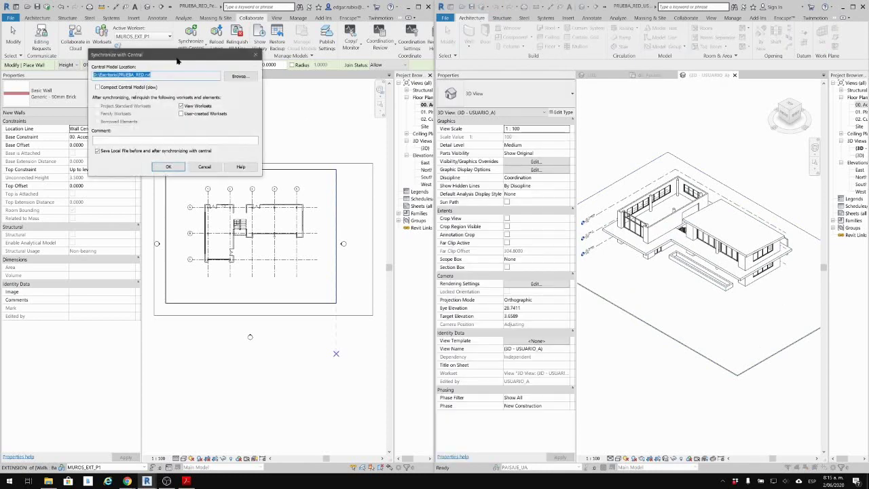
pyautogui.moveTo(178, 61); pyautogui.dragTo(567, 67)
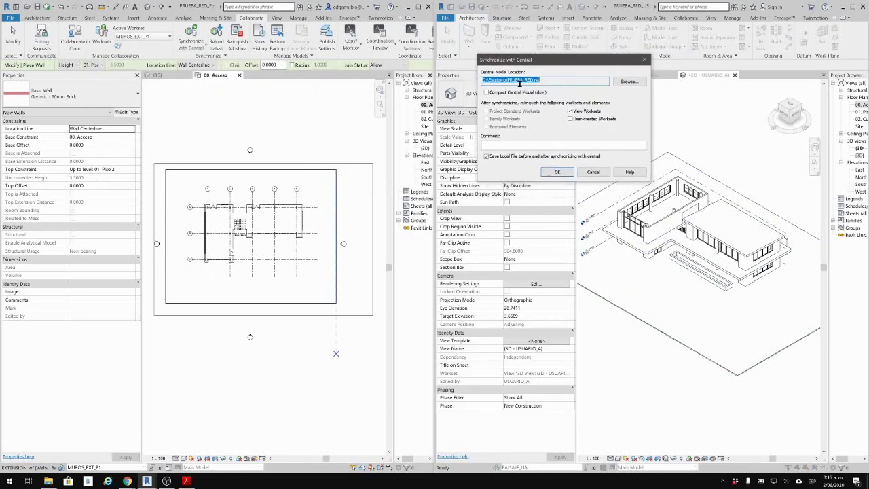
pyautogui.click(516, 145)
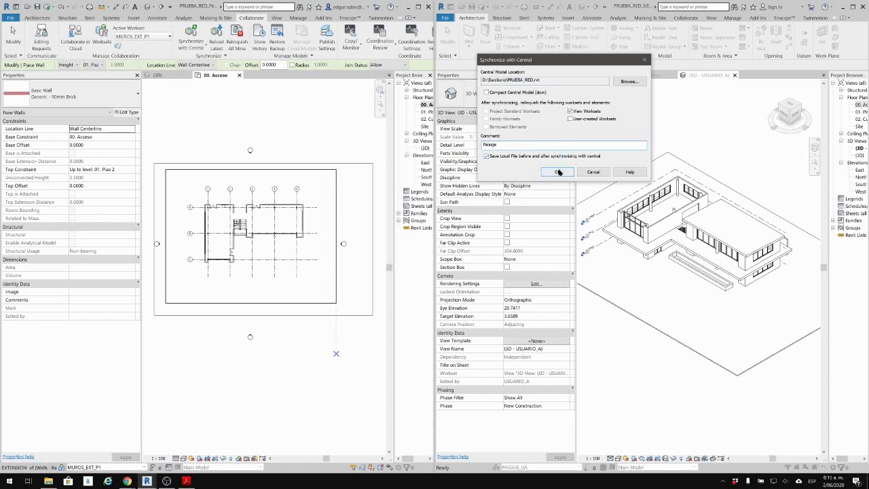
pyautogui.click(558, 172)
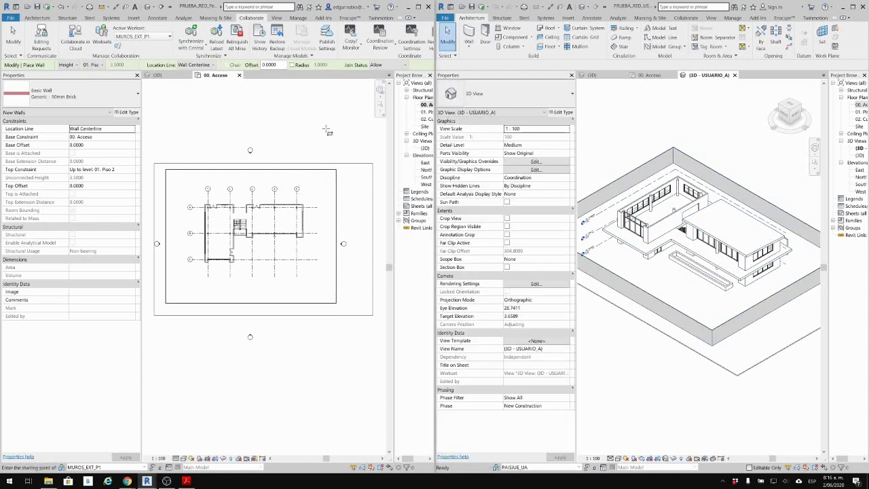
# Leave the wall command in the first session and open its default 3D view, showing the building and perimeter walls up close.
pyautogui.press('Escape')
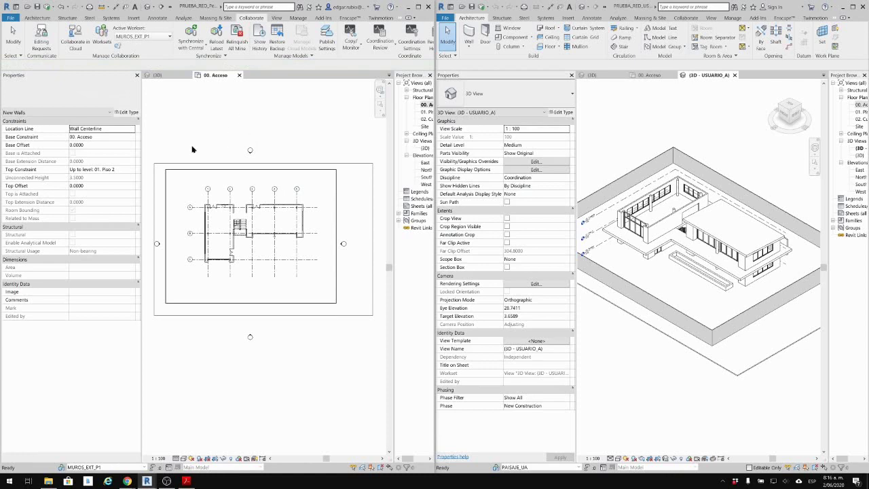
pyautogui.press('Escape')
pyautogui.click(137, 6)
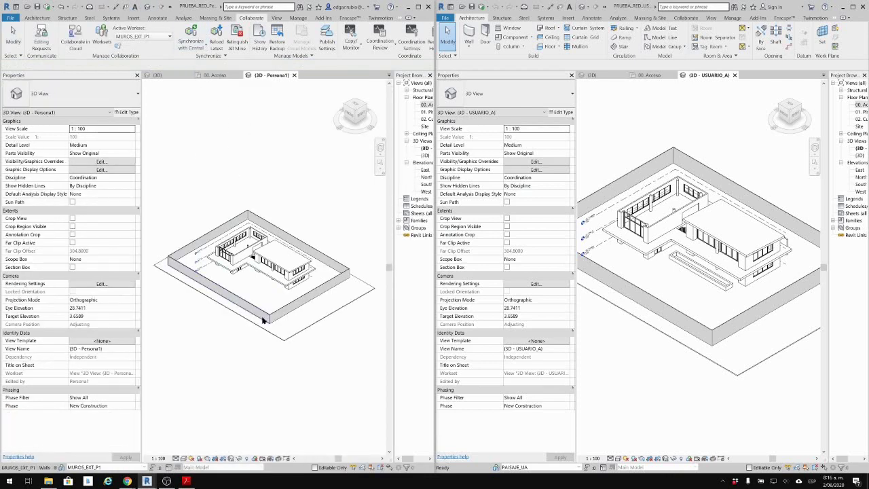
pyautogui.scroll(4, 249, 279)
pyautogui.scroll(-1, 249, 273)
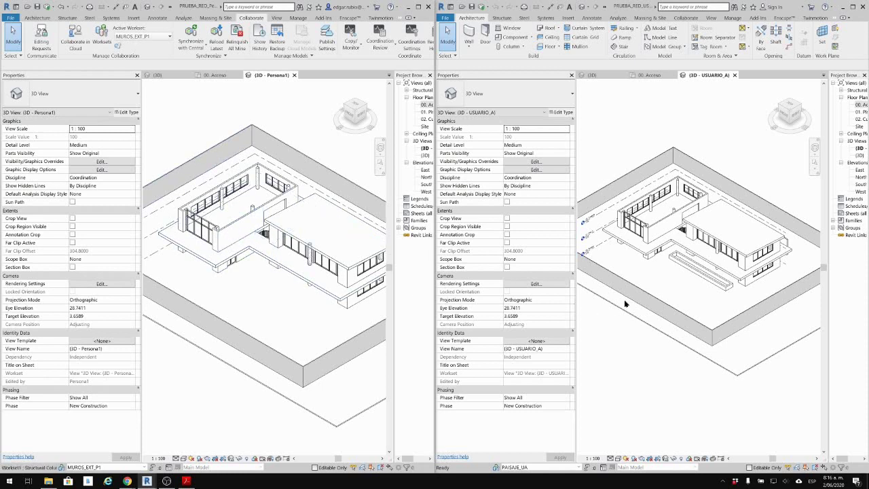
pyautogui.moveTo(223, 297)
pyautogui.mouseDown(button='middle')
pyautogui.moveTo(229, 303)
pyautogui.moveTo(231, 293)
pyautogui.mouseUp(button='middle')
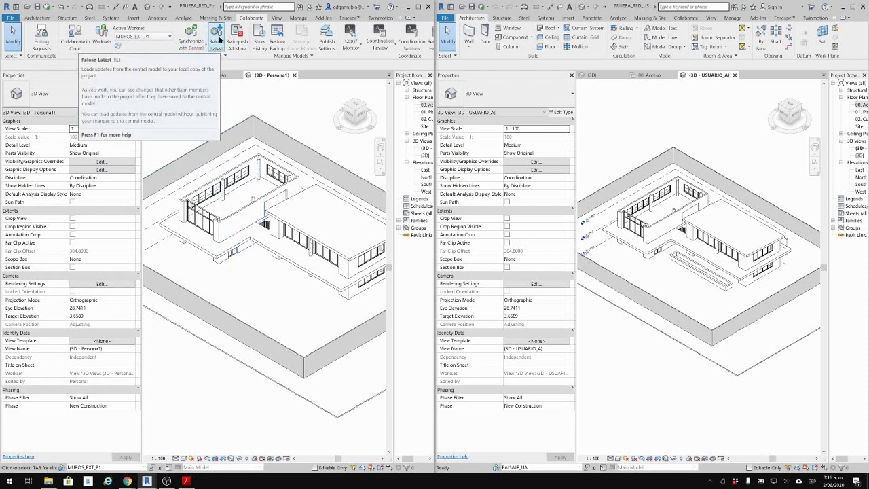
# Reload the latest central model changes into the first session and check the planter area in 3D.
pyautogui.click(218, 38)
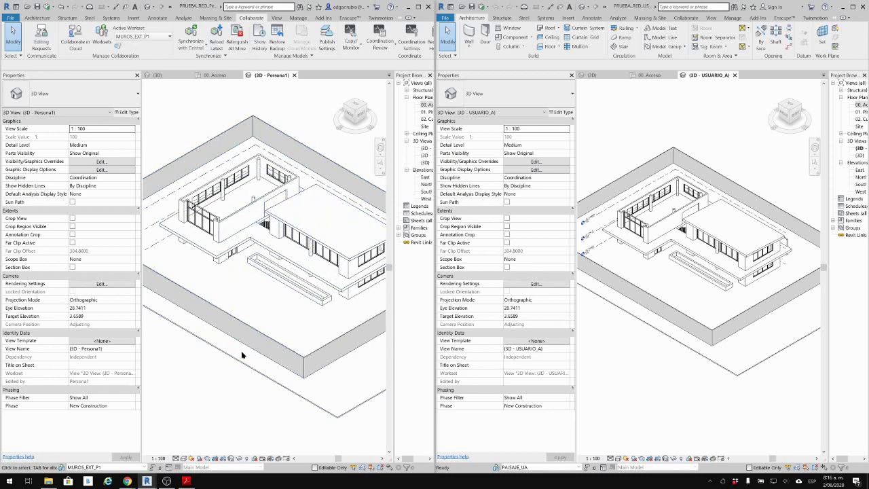
pyautogui.scroll(1, 228, 360)
pyautogui.scroll(1, 268, 325)
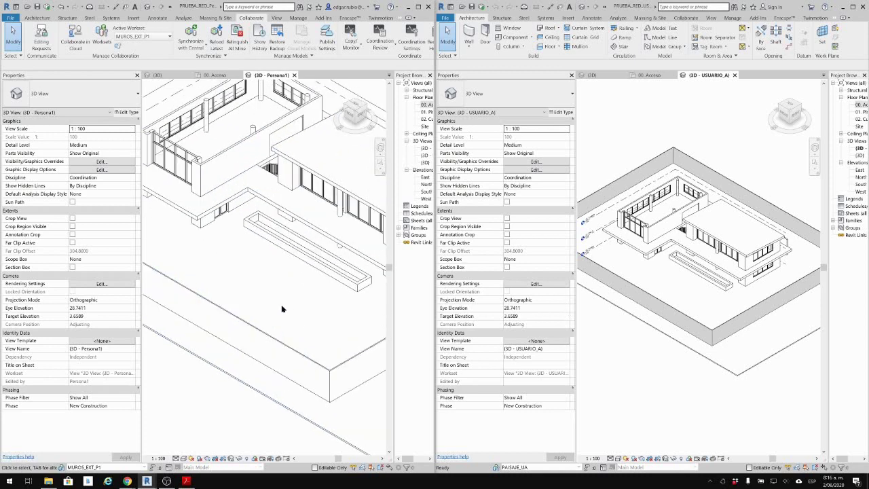
pyautogui.moveTo(285, 306)
pyautogui.mouseDown(button='middle')
pyautogui.moveTo(254, 338)
pyautogui.moveTo(270, 307)
pyautogui.mouseUp(button='middle')
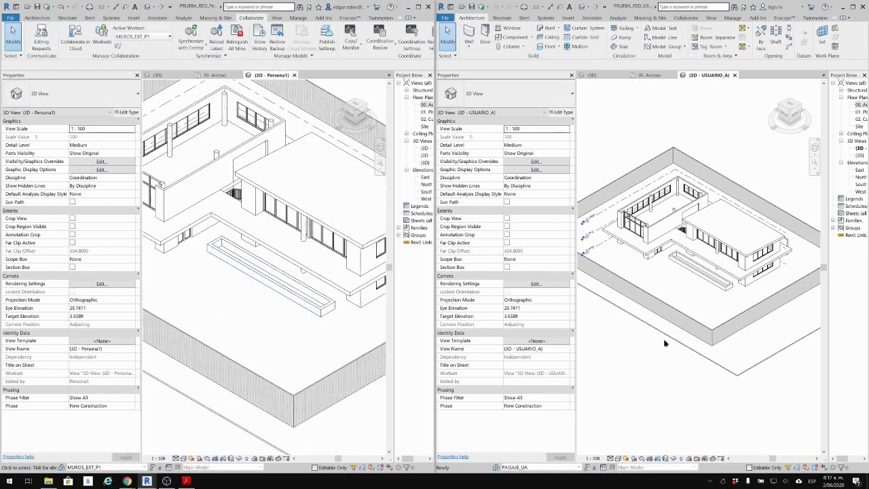
# Select the planter's long front wall in the first session to check its workset and editing user, then clear the selection.
pyautogui.click(281, 295)
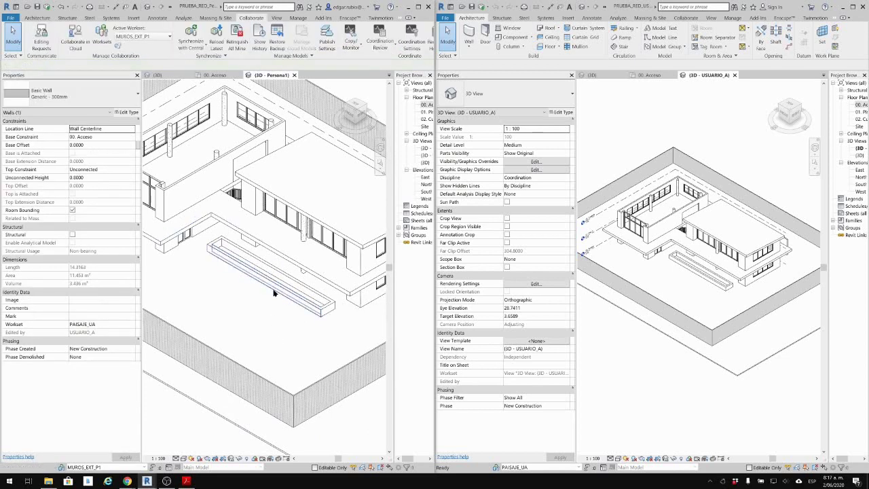
pyautogui.press('Escape')
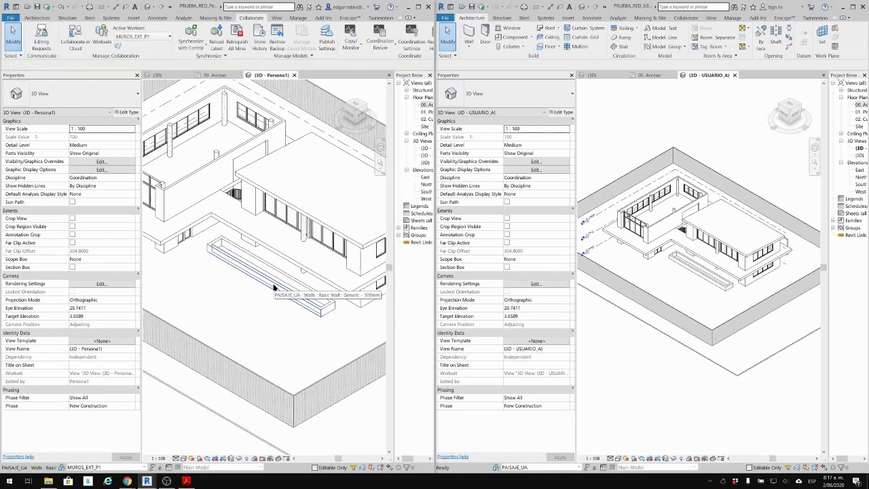
pyautogui.click(274, 288)
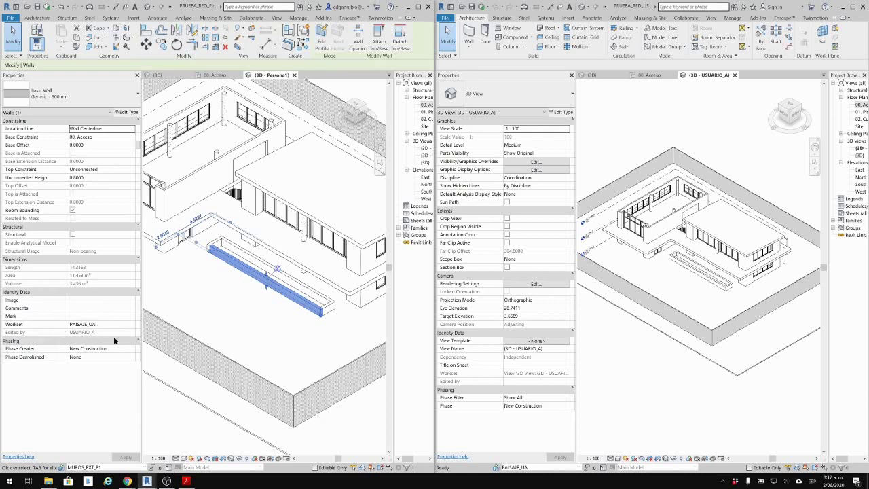
pyautogui.click(248, 317)
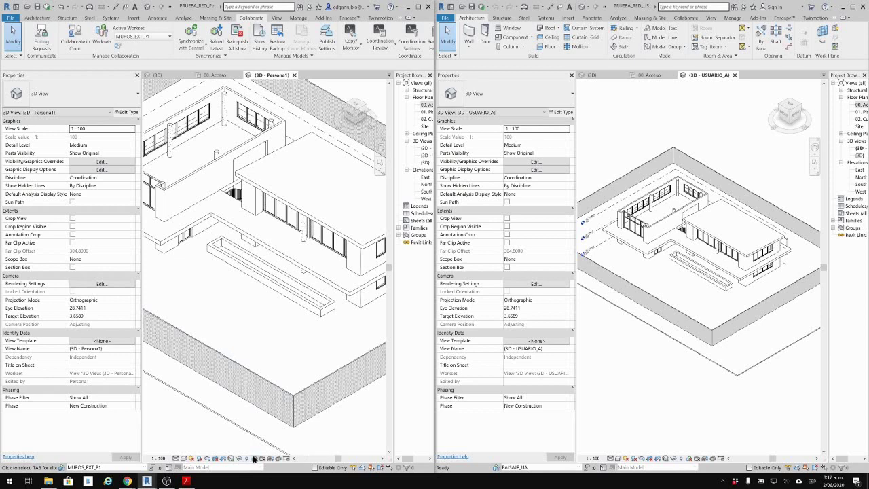
# Set the first session's worksharing display to Owners and examine the element colours around the planter and building.
pyautogui.click(254, 459)
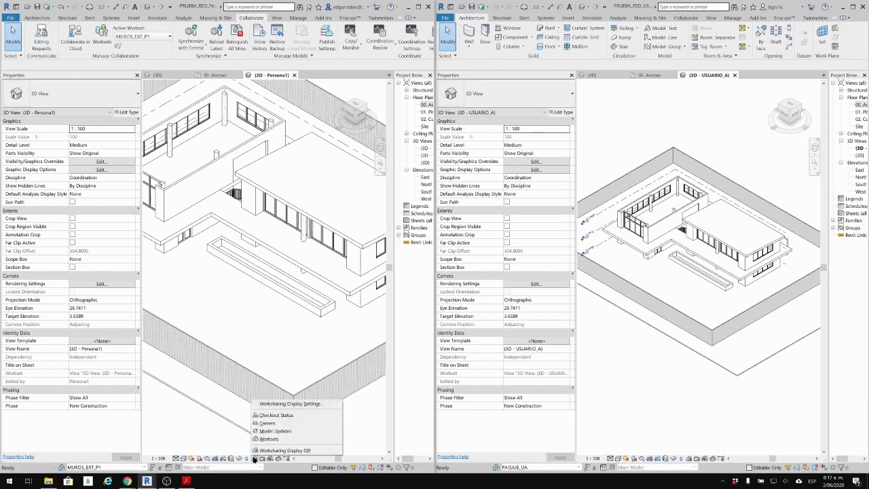
pyautogui.click(266, 423)
pyautogui.scroll(-3, 270, 288)
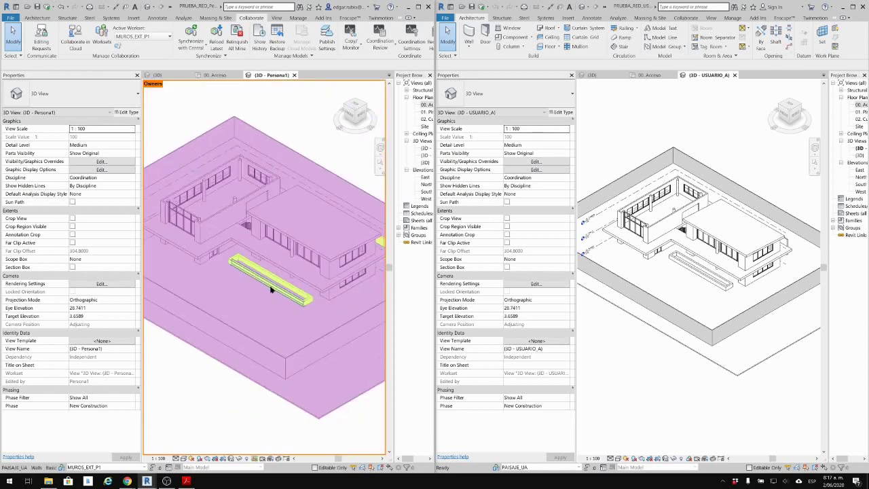
pyautogui.keyDown('shift'); pyautogui.moveTo(270, 289); pyautogui.dragTo(300, 193, button='middle'); pyautogui.keyUp('shift')
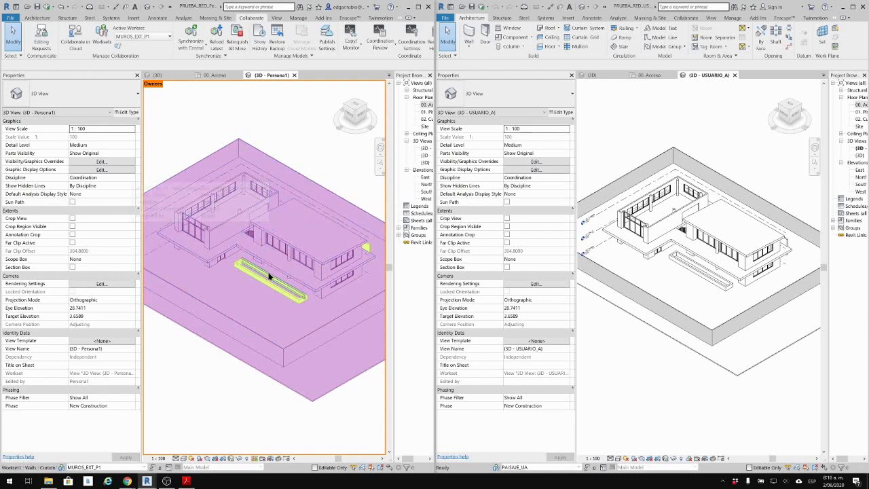
pyautogui.scroll(2, 367, 241)
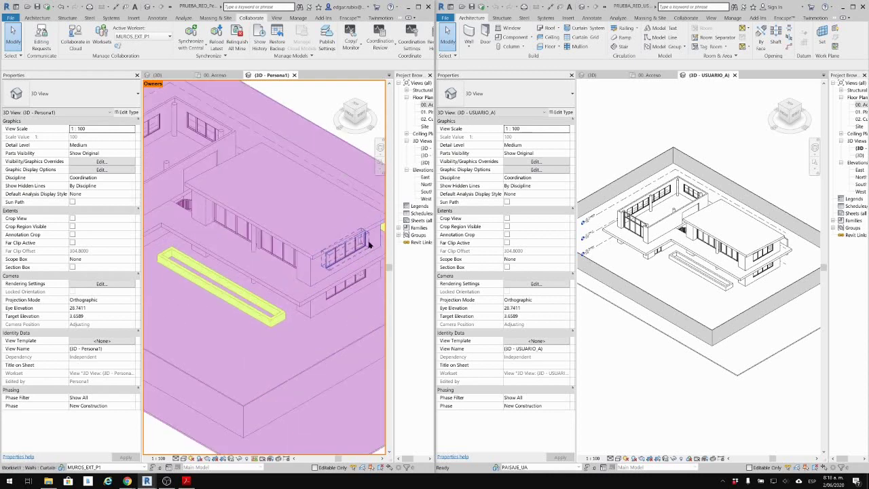
pyautogui.scroll(2, 318, 270)
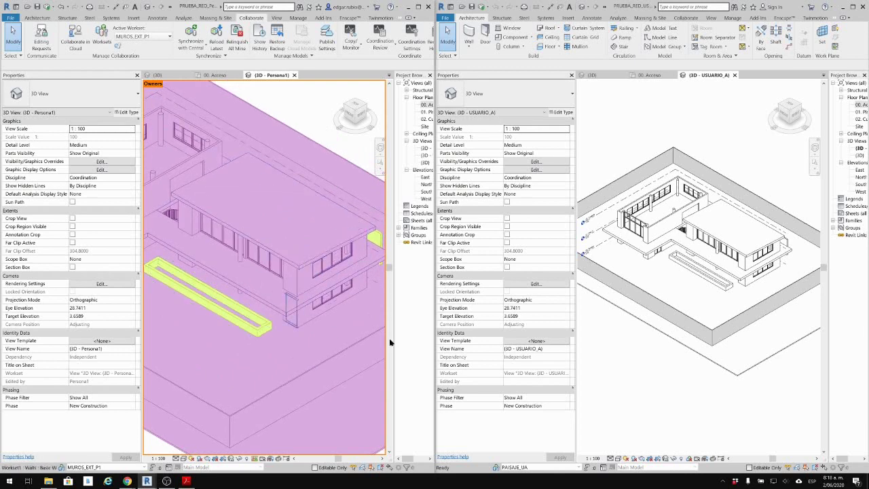
# Review the colour assigned to each owner in the Worksharing Display Settings and close them without changes.
pyautogui.click(255, 462)
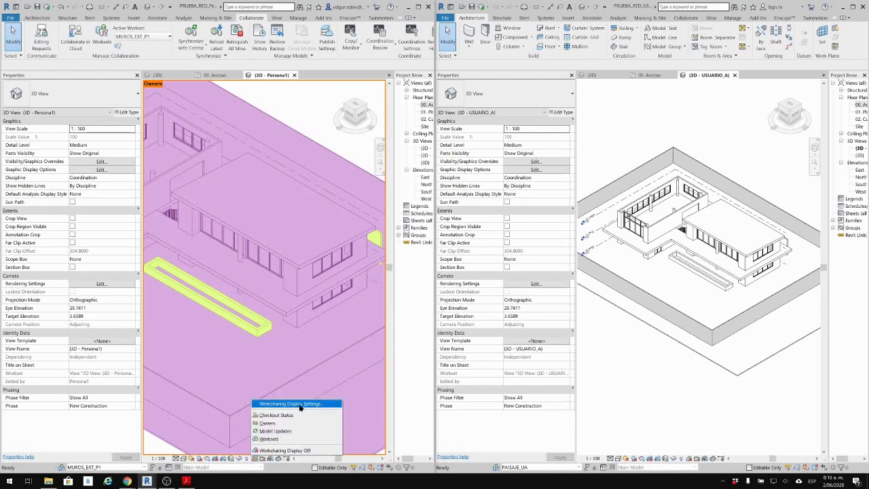
pyautogui.click(299, 404)
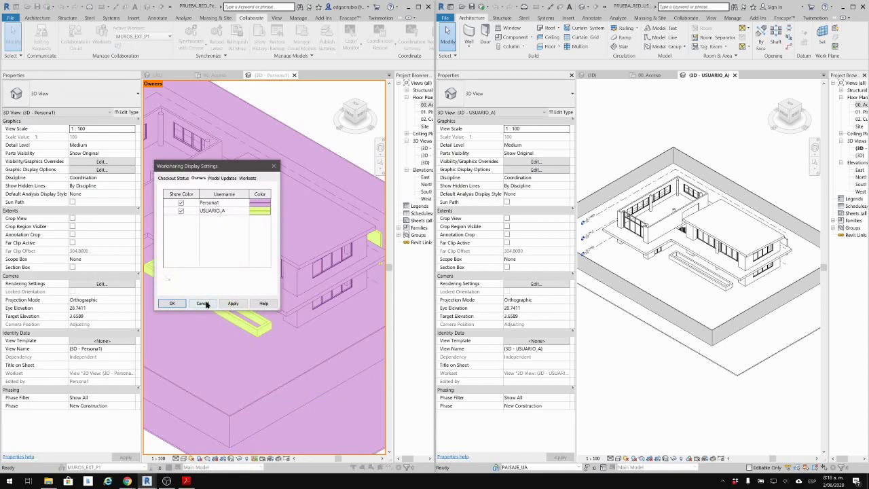
pyautogui.click(172, 303)
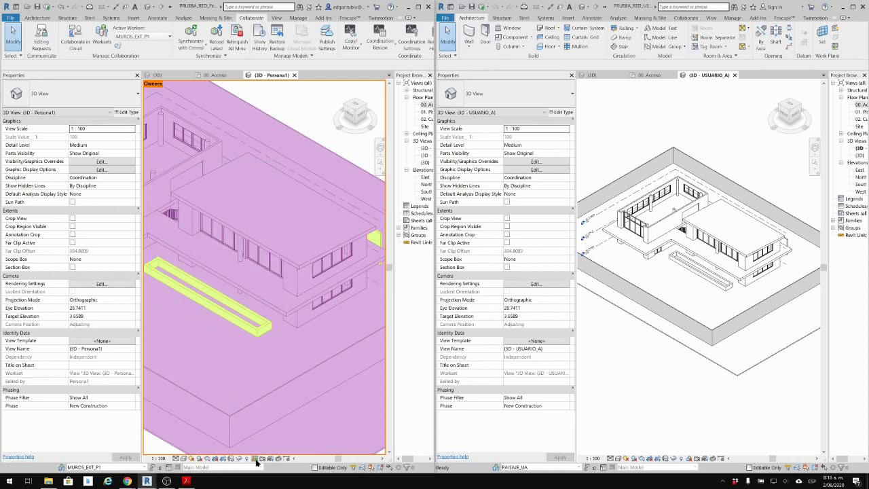
pyautogui.click(254, 460)
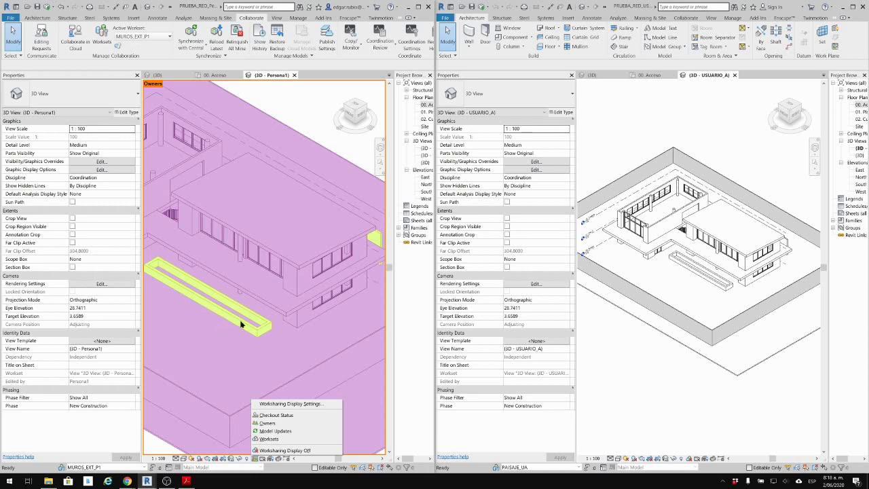
pyautogui.click(289, 426)
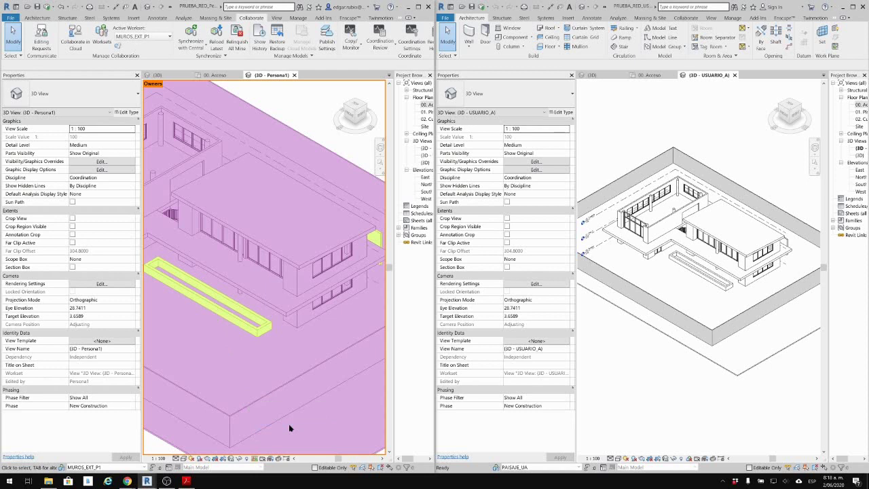
pyautogui.click(256, 459)
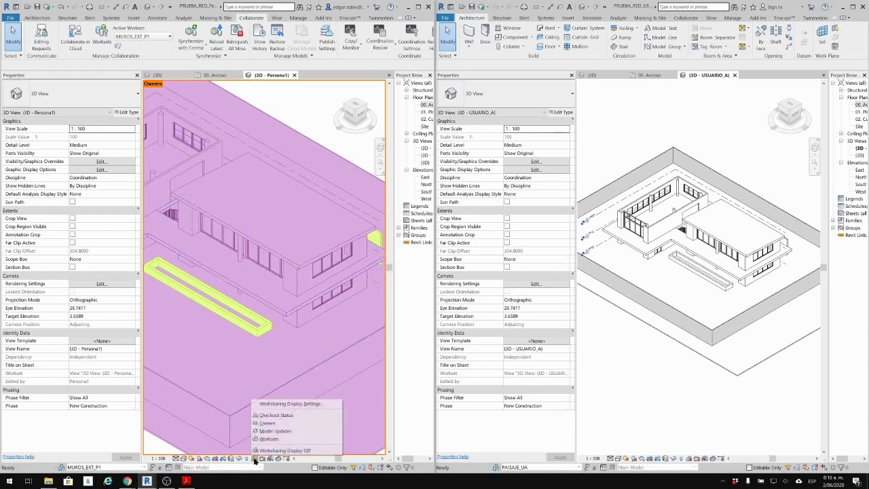
pyautogui.click(291, 404)
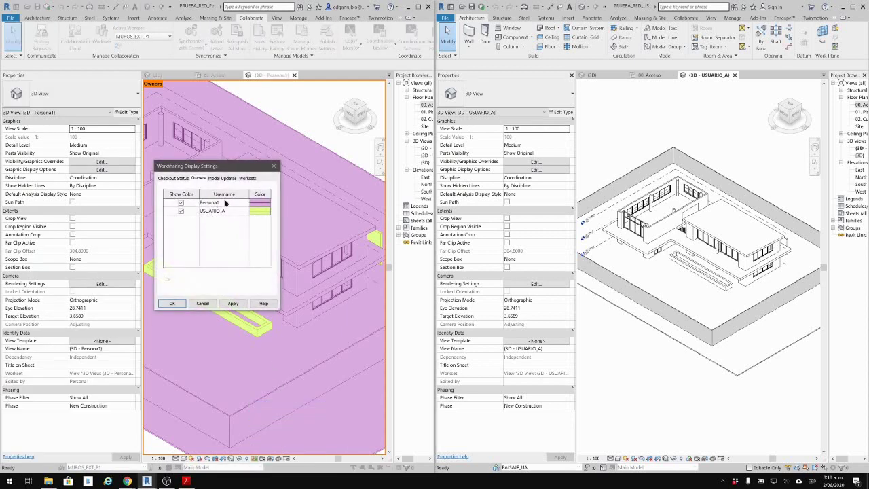
pyautogui.click(274, 166)
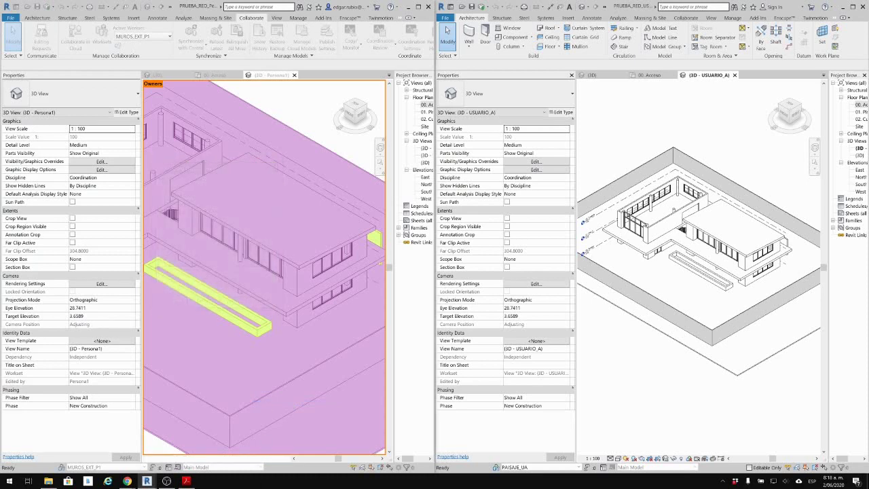
# Switch the first session's 3D view to the Worksets worksharing display and show the whole building with its perimeter walls.
pyautogui.click(255, 458)
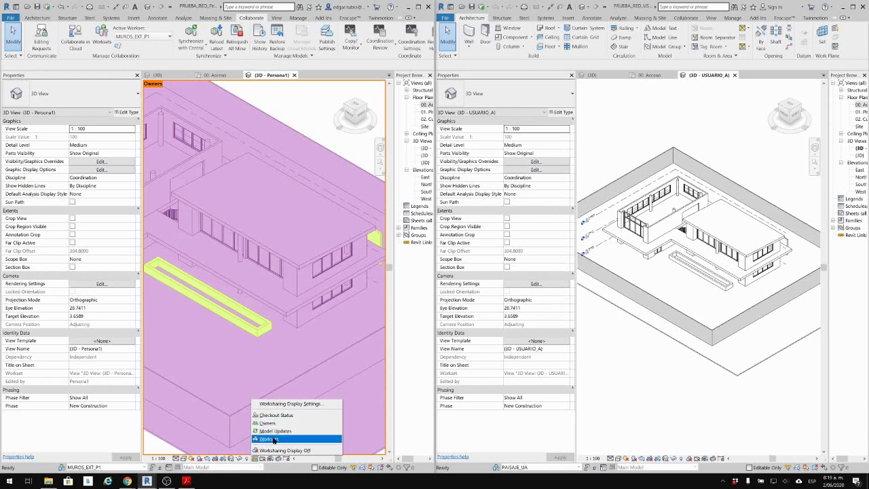
pyautogui.click(274, 439)
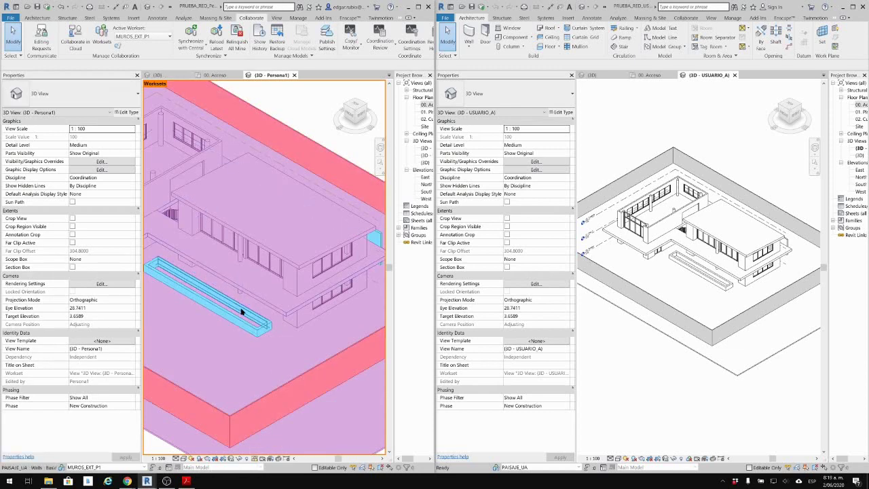
pyautogui.scroll(-3, 241, 306)
pyautogui.keyDown('shift'); pyautogui.moveTo(204, 225); pyautogui.dragTo(232, 243, button='middle'); pyautogui.keyUp('shift')
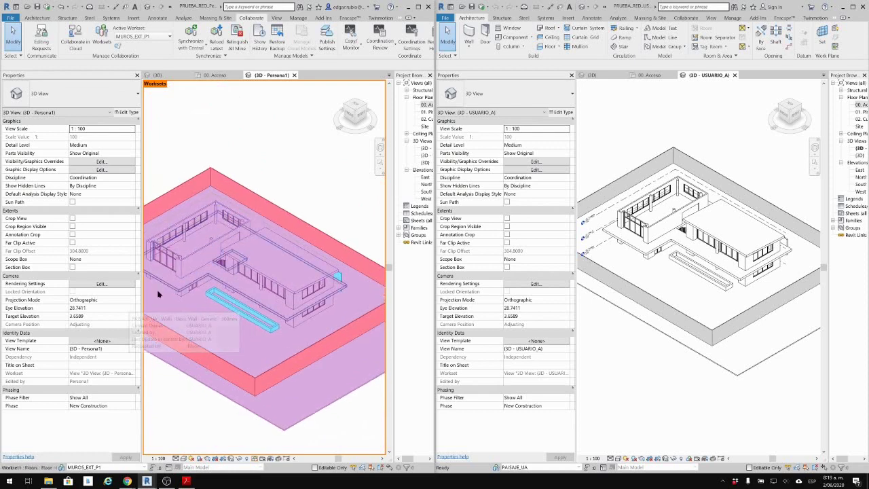
# Select a perimeter wall and the planter's front wall to compare their worksets, then clear the selection.
pyautogui.click(246, 196)
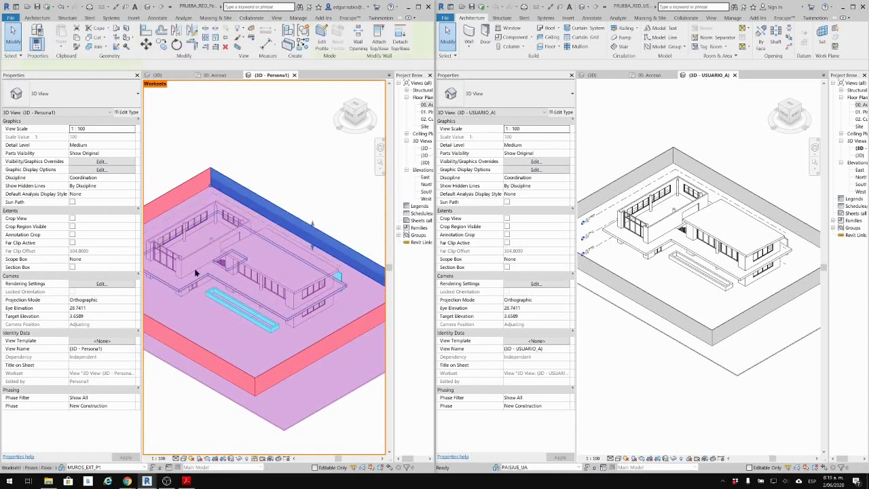
pyautogui.click(255, 322)
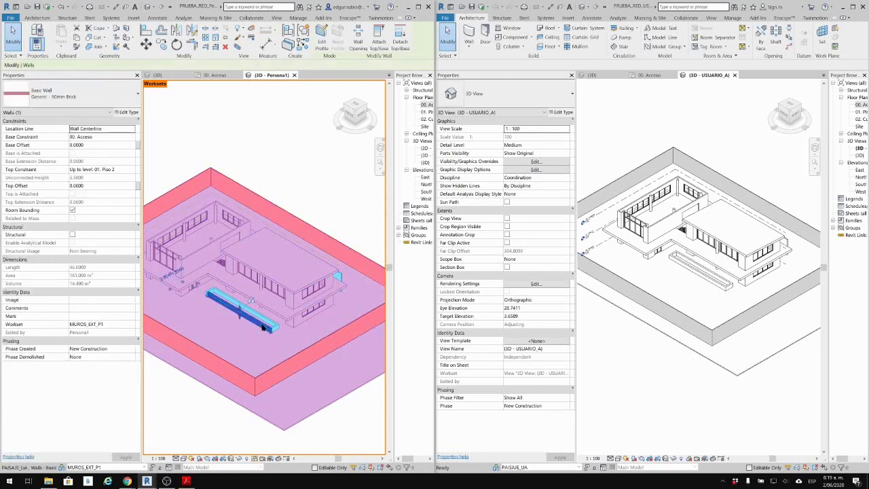
pyautogui.click(198, 416)
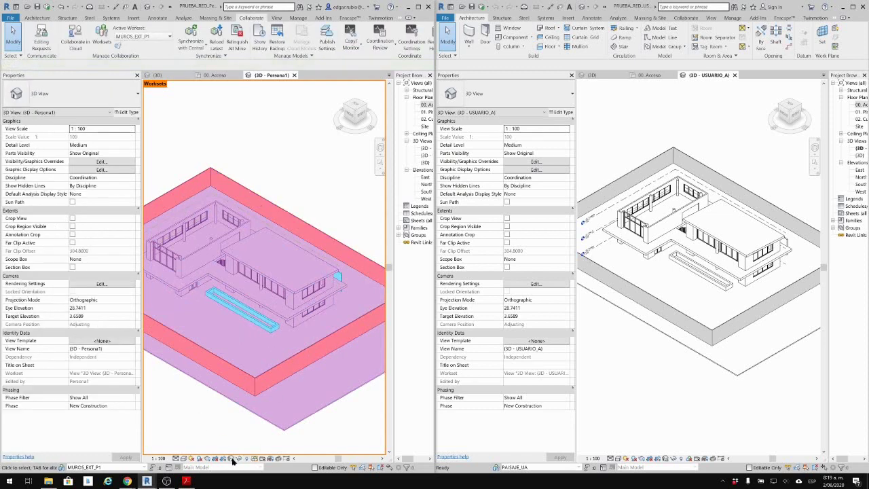
# Open the Worksharing Display Settings to review the colour assigned to each workset.
pyautogui.click(254, 459)
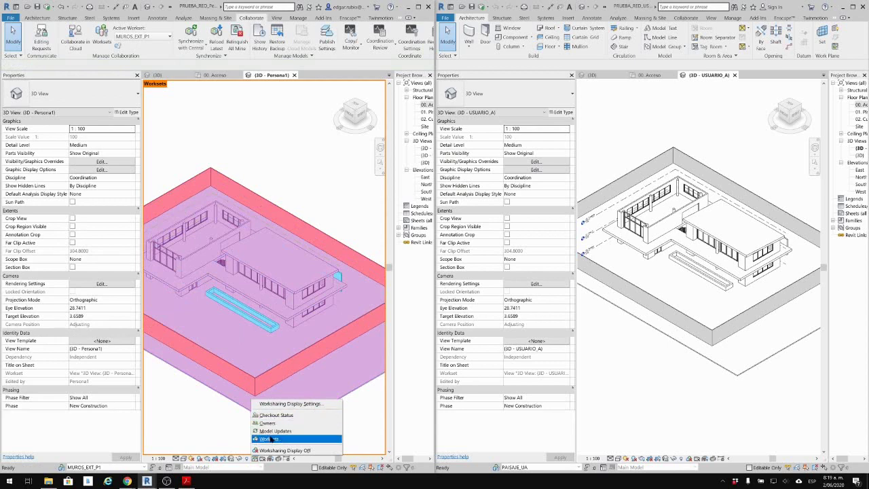
pyautogui.click(284, 404)
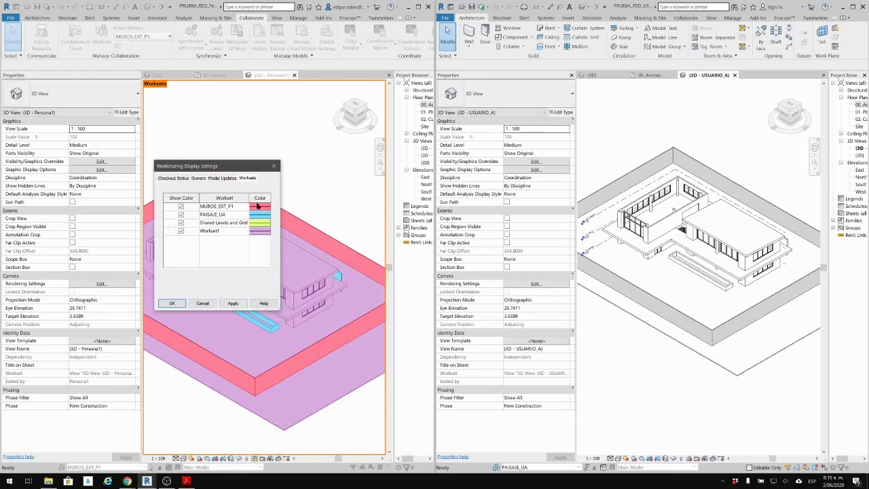
# Close the worksharing display settings and turn off the worksharing display in the Persona1 3D view.
pyautogui.click(274, 166)
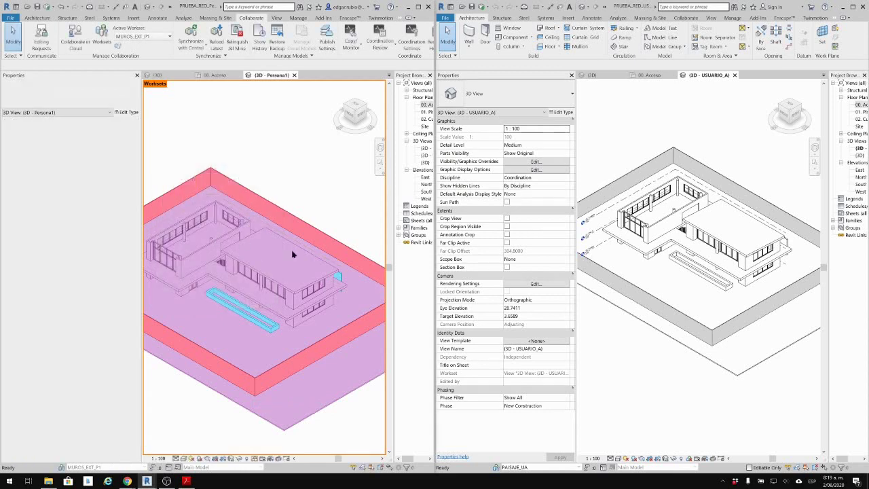
pyautogui.scroll(-3, 292, 247)
pyautogui.scroll(8, 197, 208)
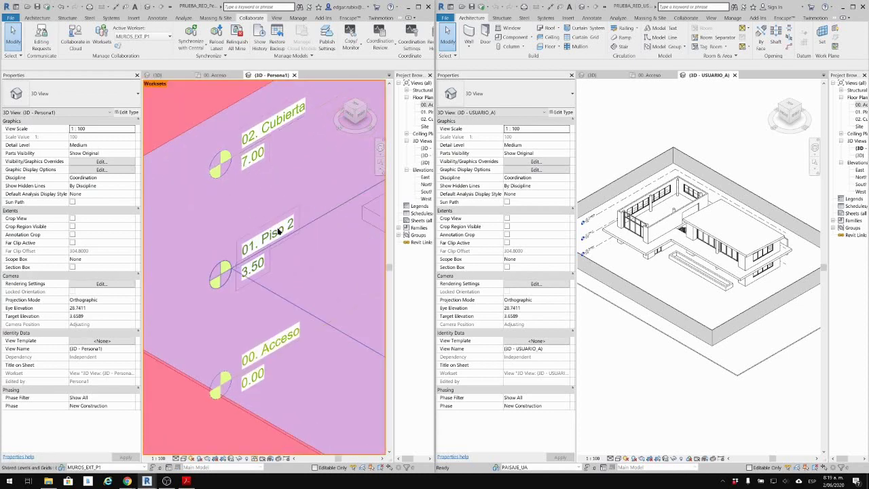
pyautogui.scroll(-3, 324, 237)
pyautogui.scroll(-5, 324, 237)
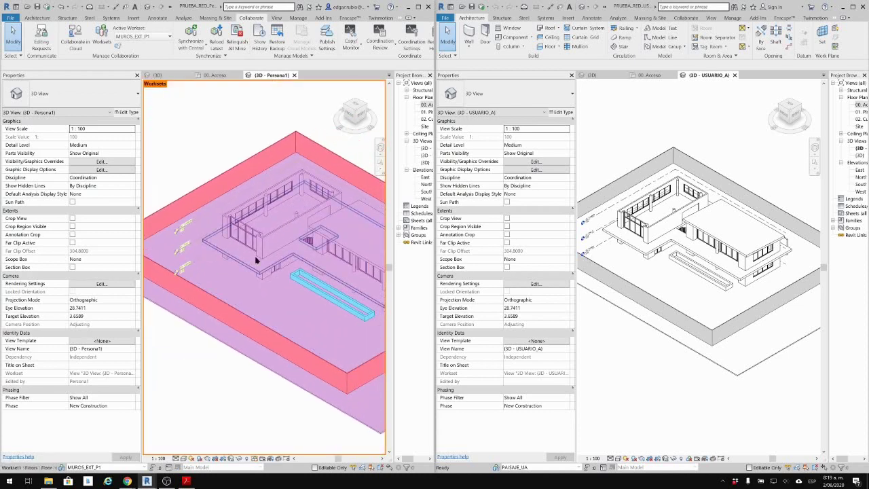
pyautogui.click(263, 458)
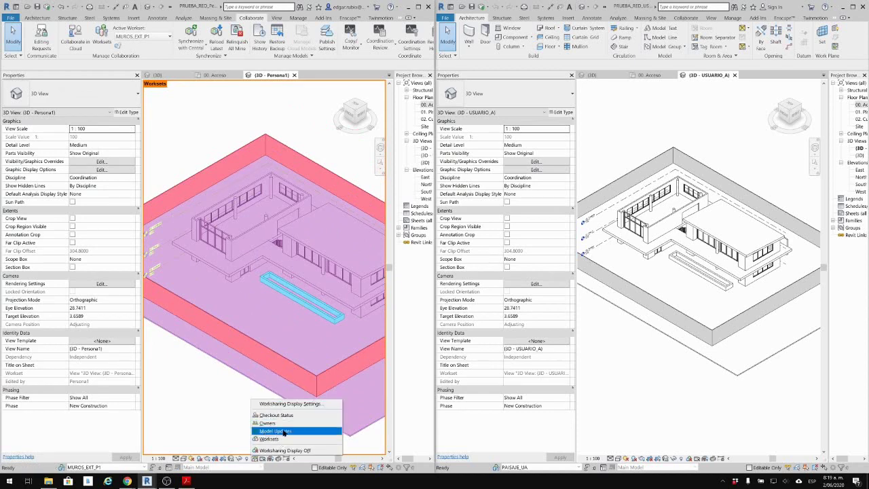
pyautogui.click(284, 451)
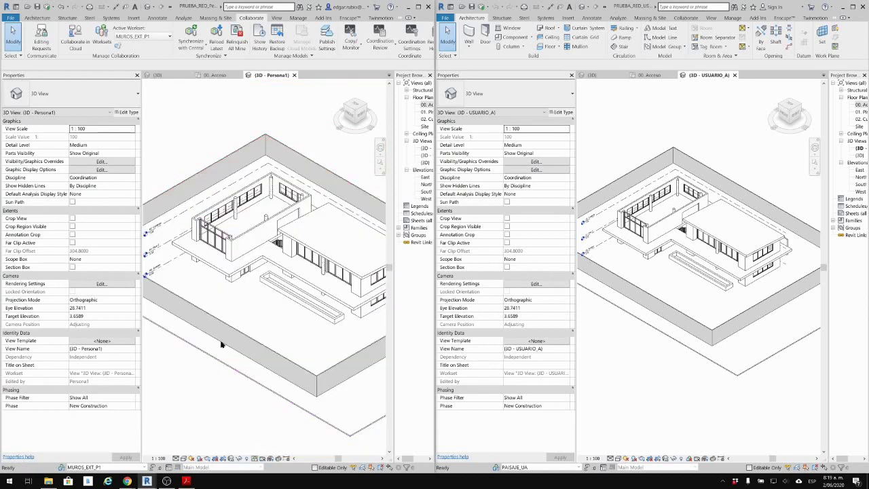
pyautogui.keyDown('shift'); pyautogui.moveTo(247, 354); pyautogui.dragTo(243, 369, button='middle'); pyautogui.keyUp('shift')
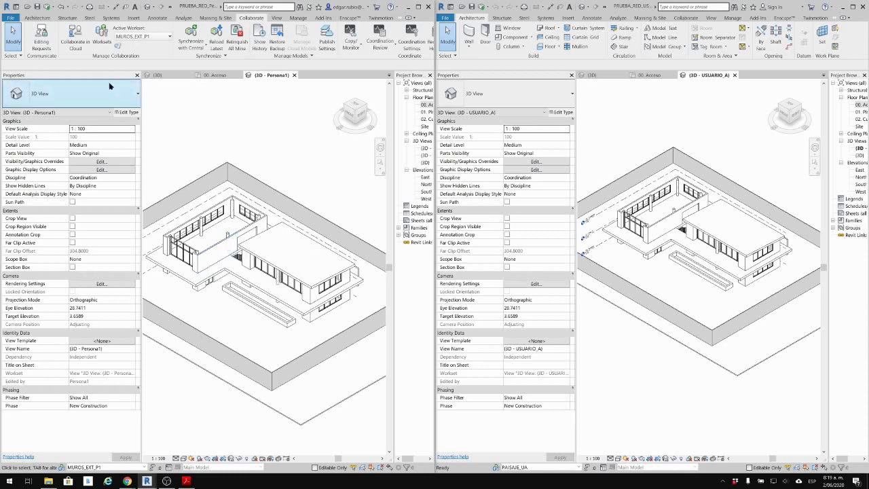
# Review the owner and editable status of each user-created workset in the Persona1 session, leaving the settings unchanged.
pyautogui.click(102, 35)
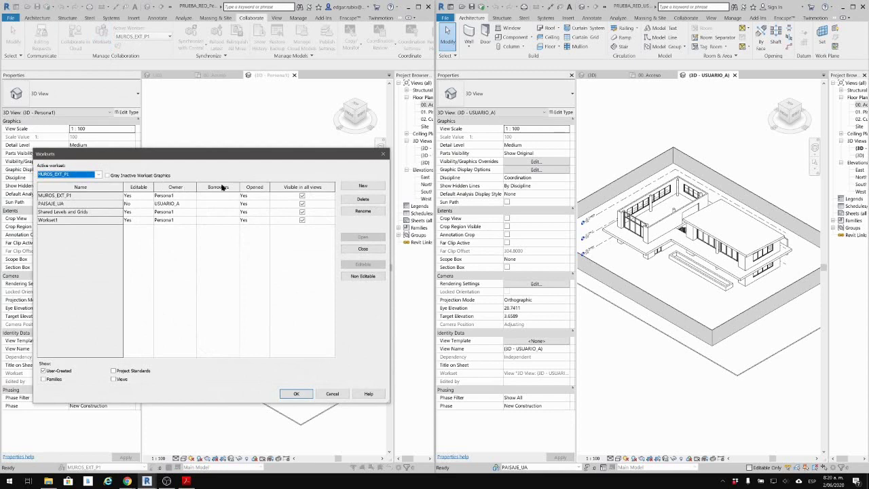
pyautogui.click(332, 394)
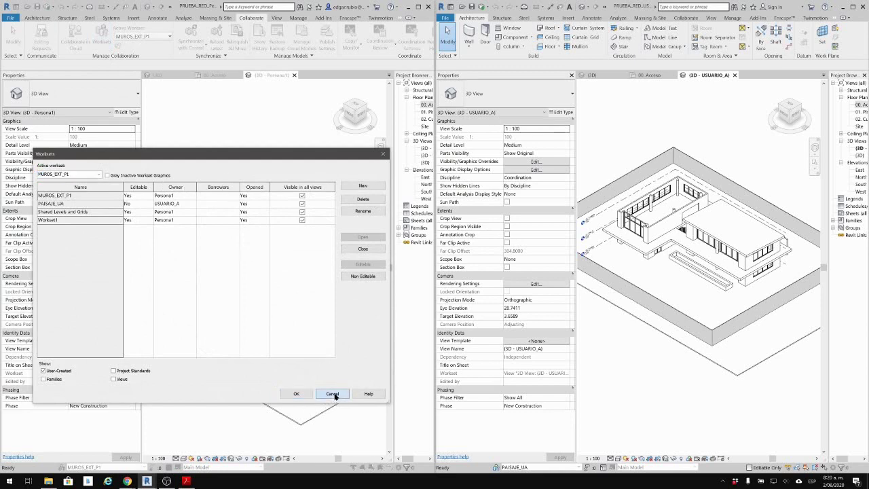
pyautogui.scroll(6, 224, 261)
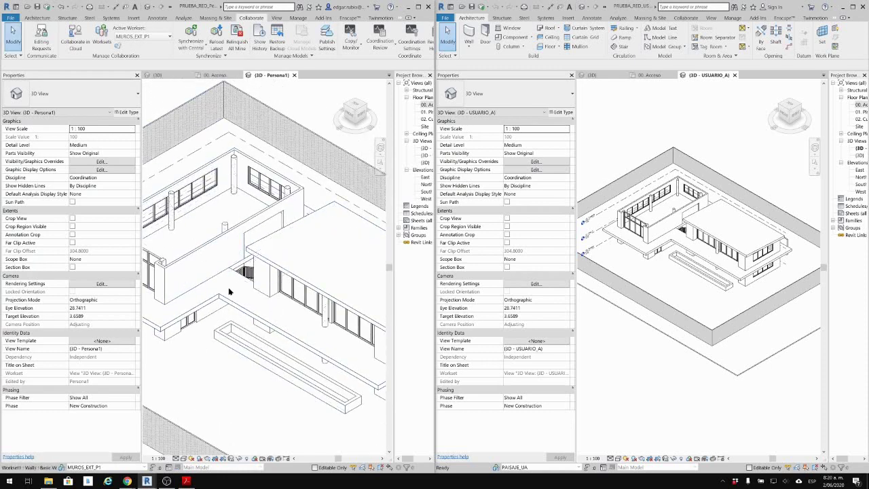
pyautogui.moveTo(218, 283); pyautogui.dragTo(236, 290, button='middle')
pyautogui.scroll(-1, 236, 290)
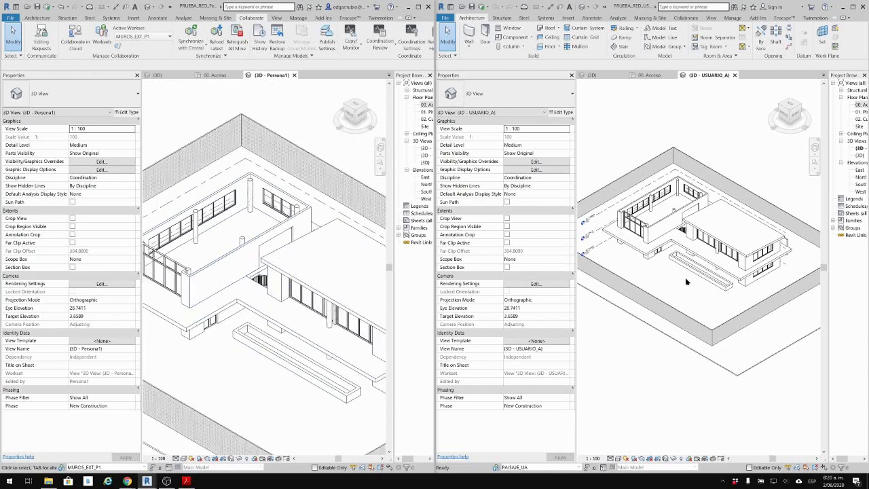
# Open the 01. Piso 2 floor plan in both the Persona1 and USUARIO_A sessions, showing the wall below the stairs.
pyautogui.doubleClick(427, 112)
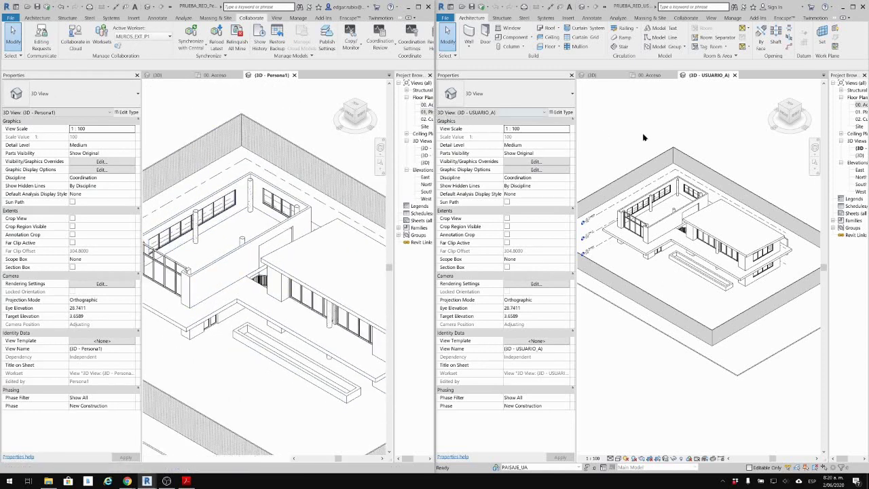
pyautogui.click(859, 111)
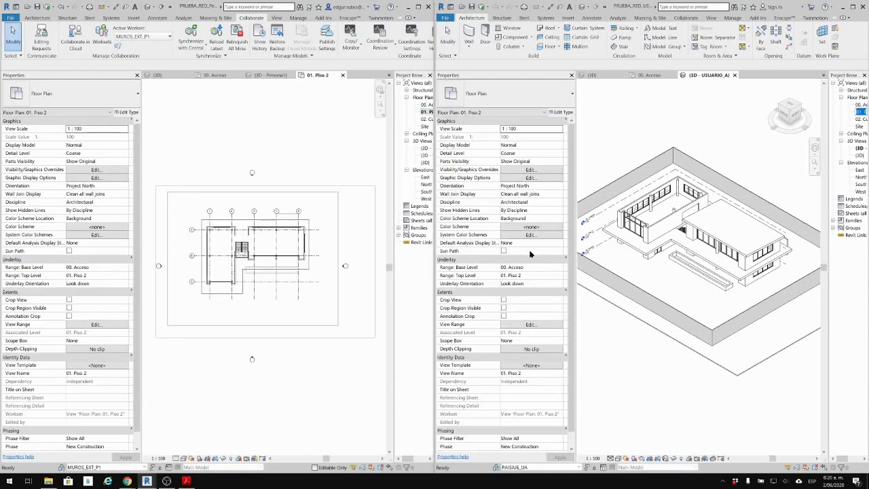
pyautogui.click(858, 142)
pyautogui.doubleClick(863, 112)
pyautogui.scroll(8, 674, 250)
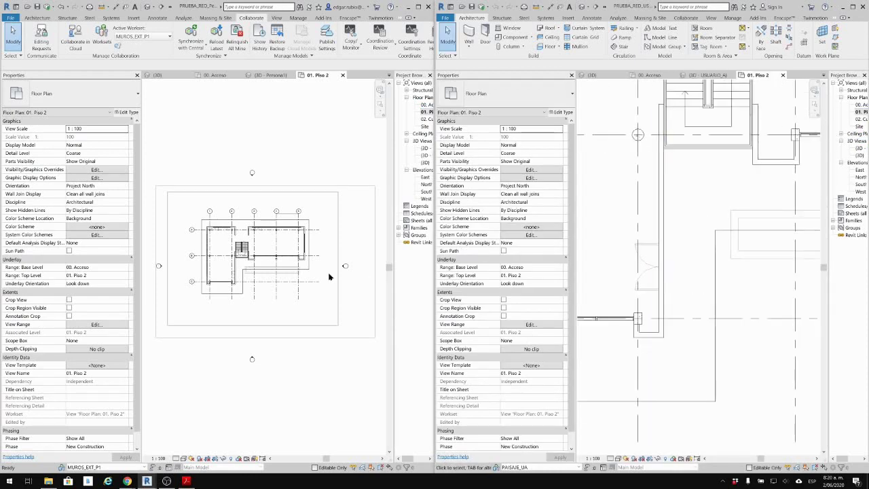
pyautogui.click(252, 287)
pyautogui.scroll(8, 235, 261)
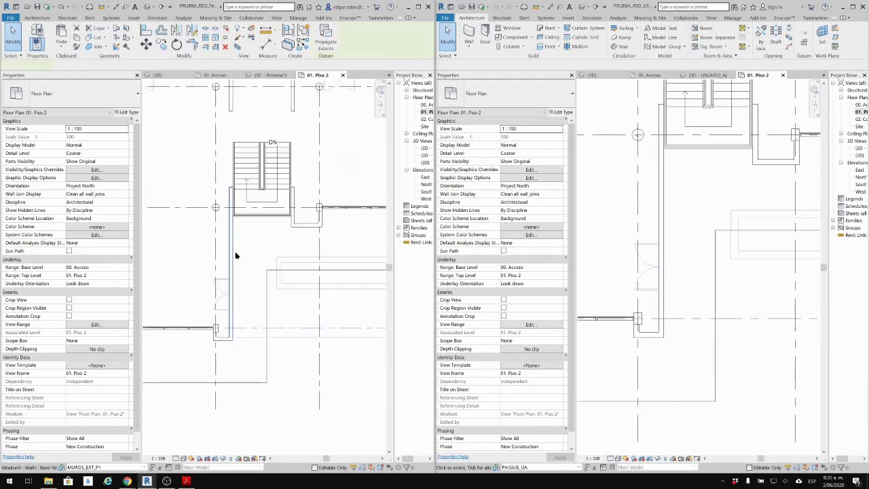
pyautogui.scroll(5, 236, 256)
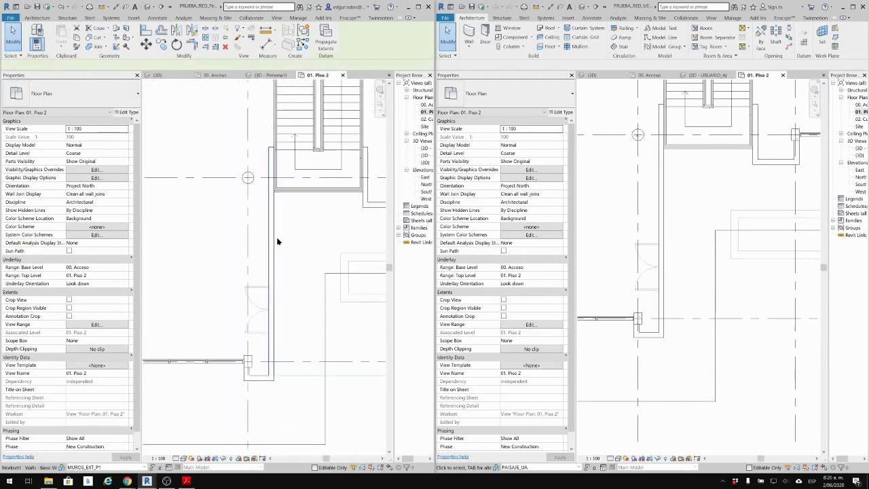
pyautogui.click(277, 241)
# In the USUARIO_A session, try to place a double door in the long vertical wall below the stairs, above the existing door.
pyautogui.scroll(3, 677, 287)
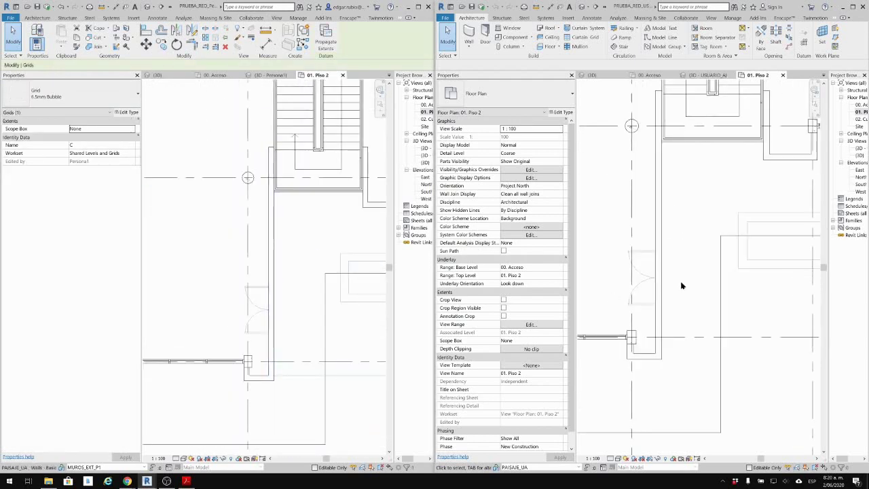
pyautogui.scroll(2, 680, 278)
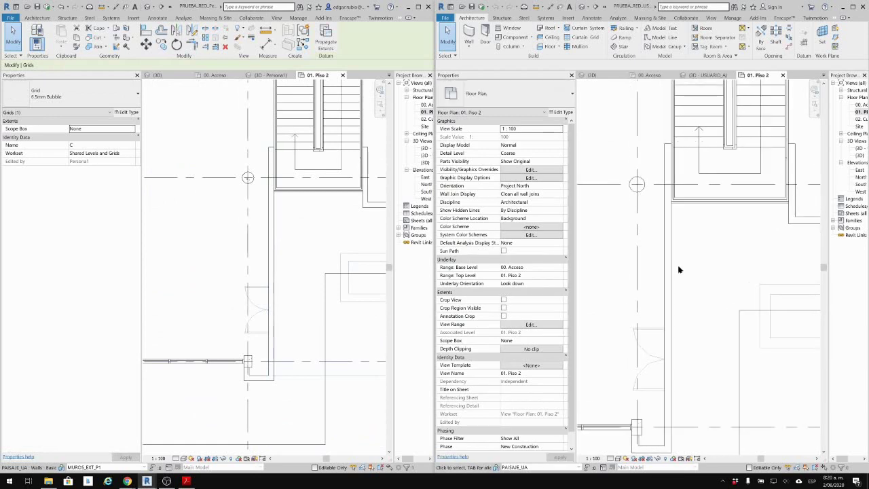
pyautogui.scroll(3, 681, 272)
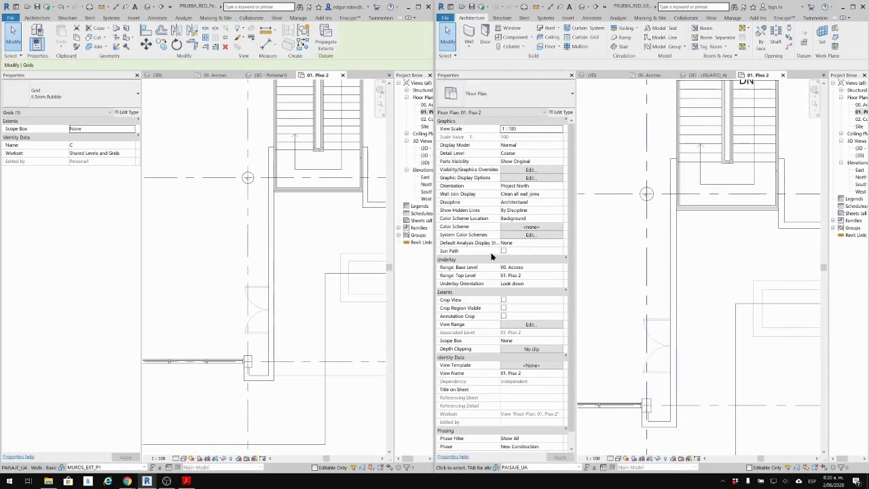
pyautogui.click(485, 35)
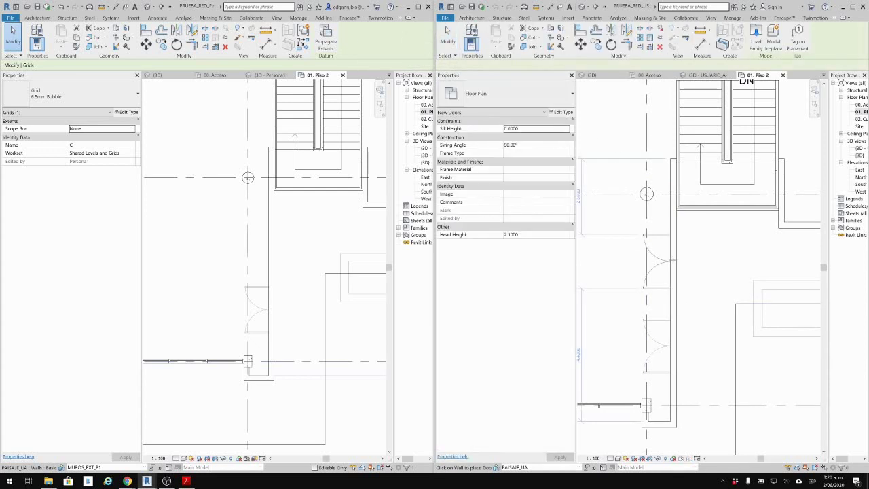
pyautogui.click(670, 263)
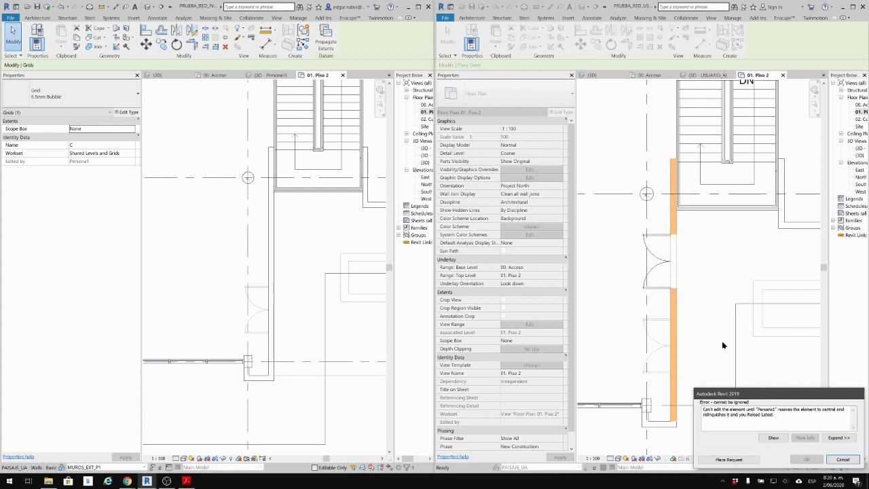
pyautogui.moveTo(742, 394); pyautogui.dragTo(726, 260)
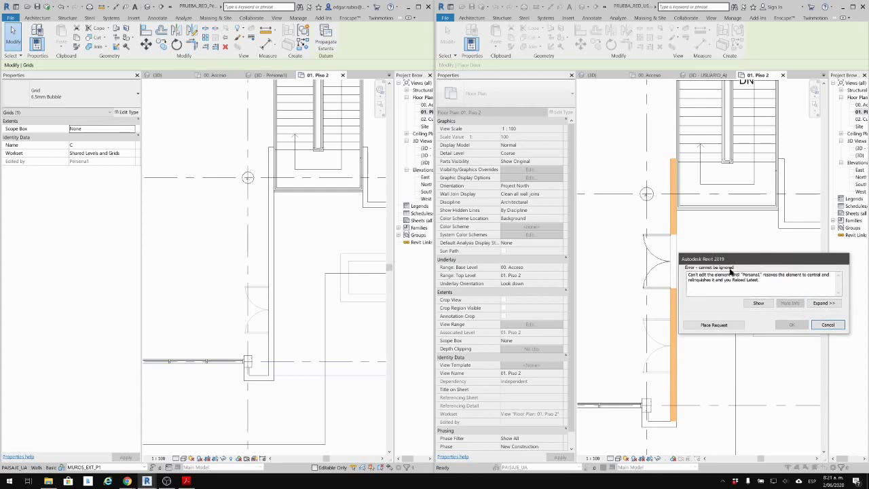
pyautogui.moveTo(734, 265); pyautogui.dragTo(744, 278)
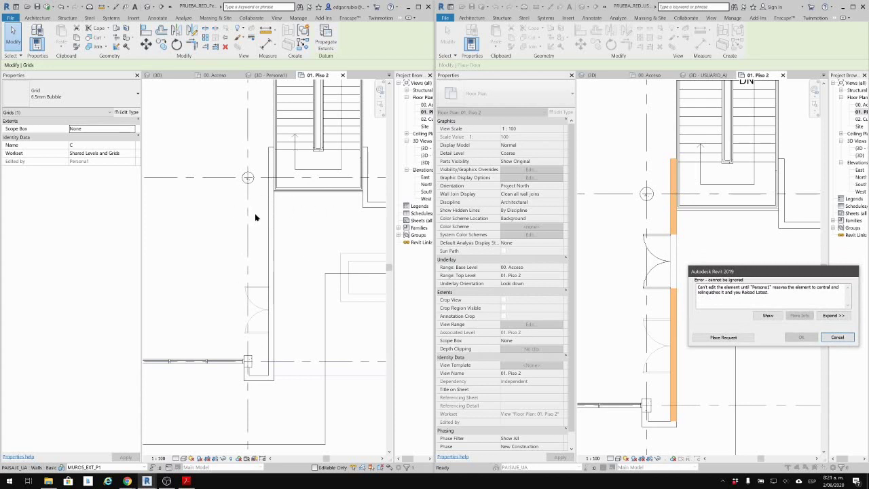
# Send Persona1 an editing request for the wall and cancel the door placement.
pyautogui.click(723, 337)
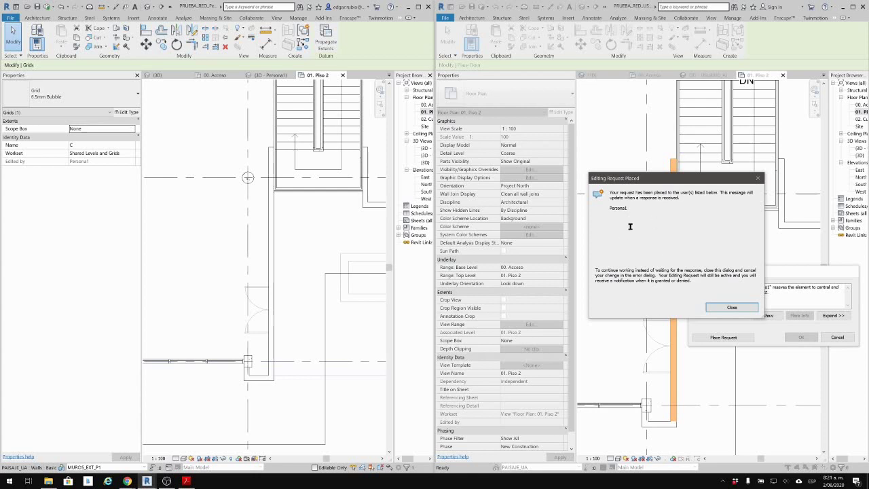
pyautogui.click(358, 54)
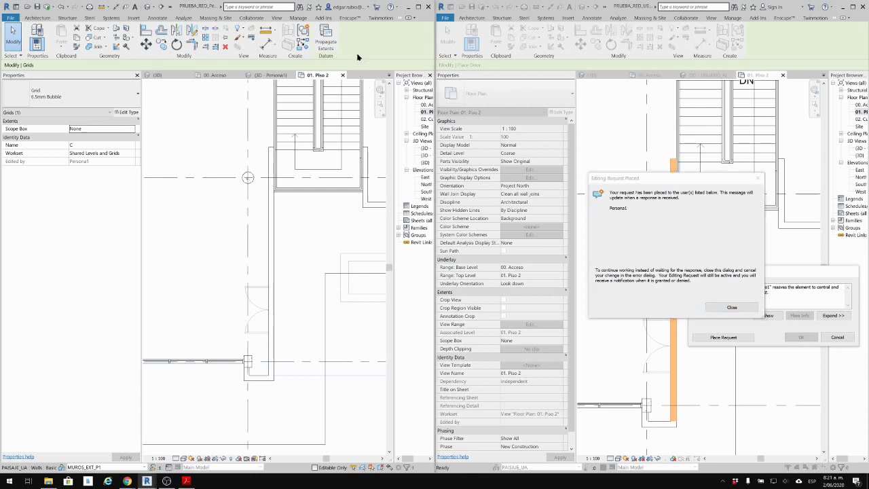
pyautogui.click(747, 312)
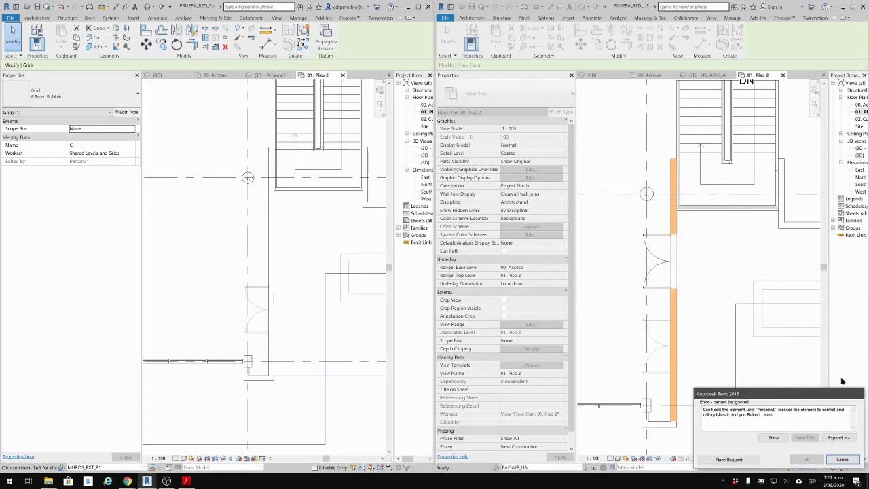
pyautogui.click(841, 460)
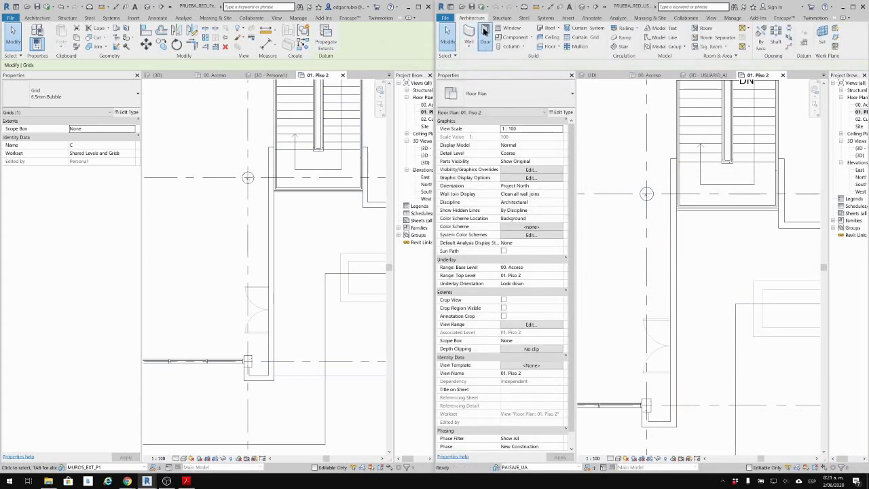
# Retry placing an 1800 x 2100mm M_Door-Double-Glass in the same wall and request editing permission from Persona1 again.
pyautogui.click(485, 32)
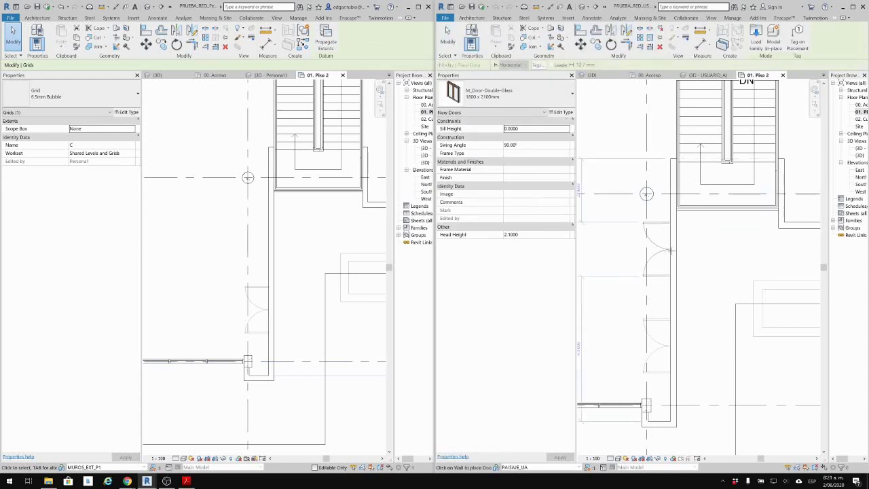
pyautogui.click(676, 299)
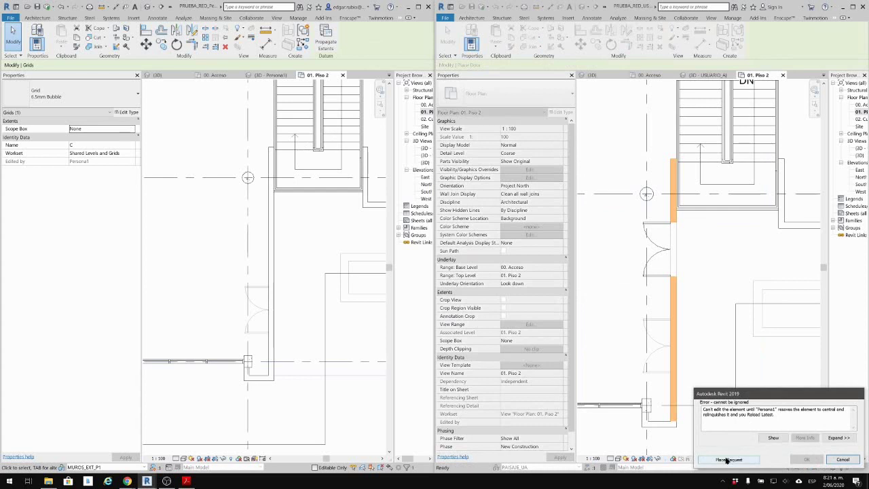
pyautogui.click(728, 460)
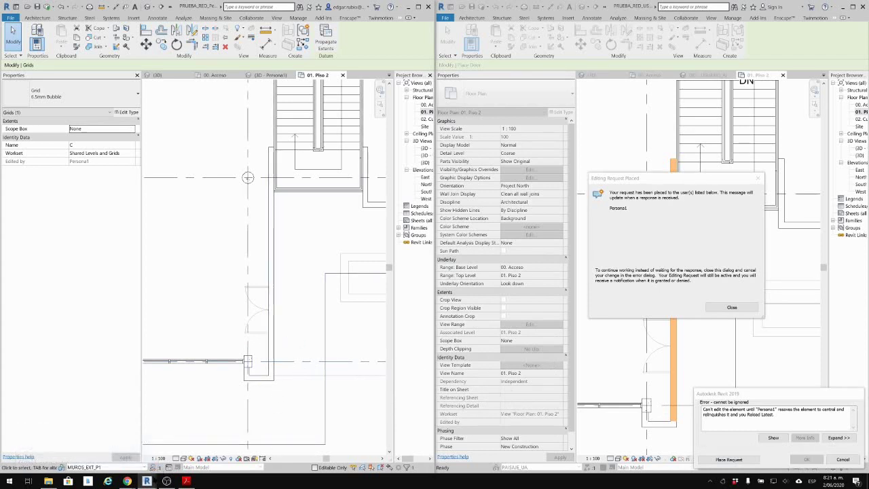
# In the Persona1 session, inspect USUARIO_A's pending editing request under Workset1 and highlight the requested Generic - 200mm wall in the plan.
pyautogui.click(155, 467)
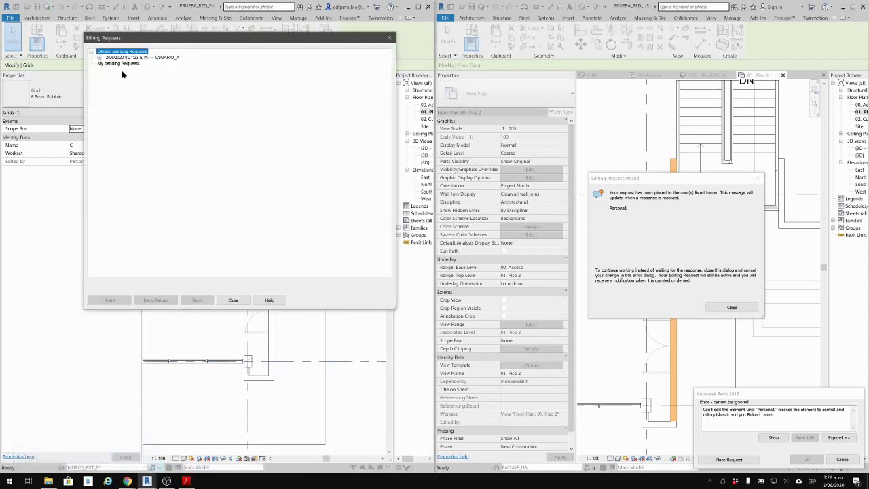
pyautogui.moveTo(126, 38); pyautogui.dragTo(95, 90)
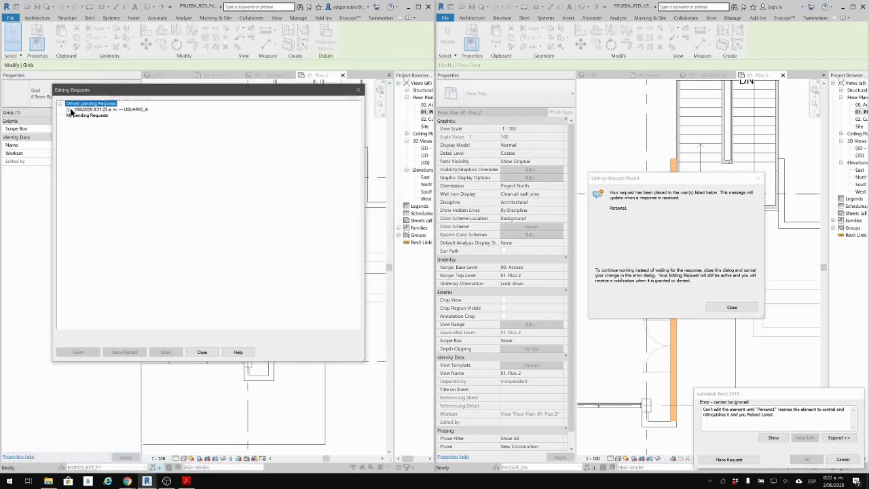
pyautogui.click(67, 110)
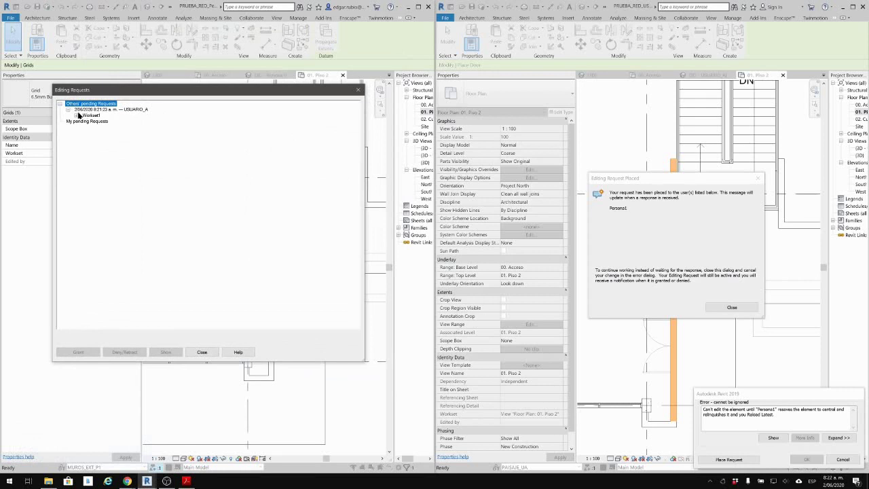
pyautogui.click(76, 116)
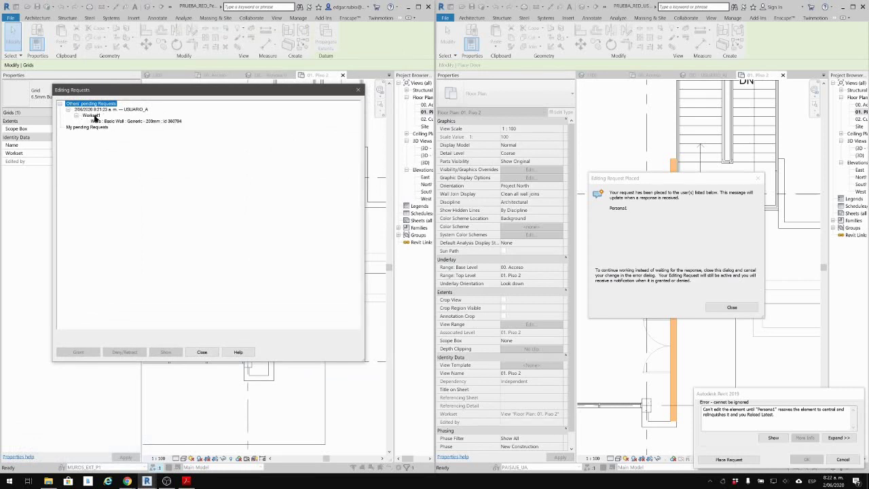
pyautogui.click(92, 115)
pyautogui.moveTo(125, 96); pyautogui.dragTo(395, 101)
pyautogui.click(379, 127)
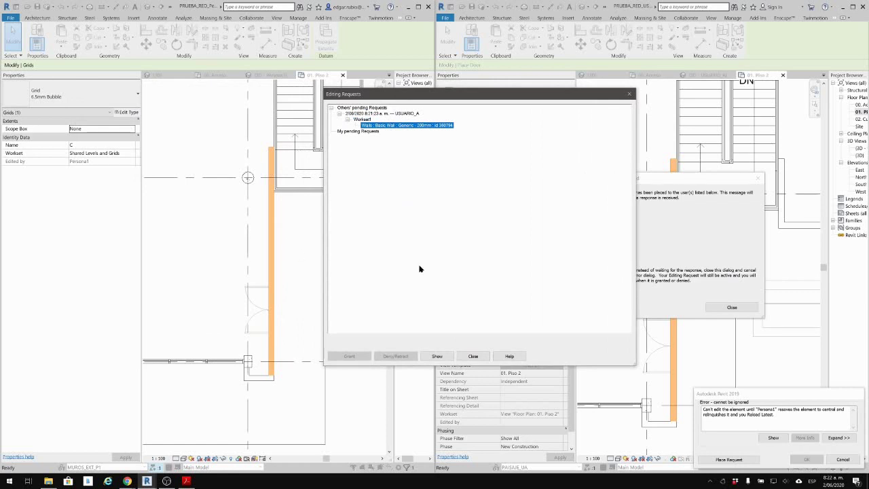
pyautogui.moveTo(426, 99); pyautogui.dragTo(368, 114)
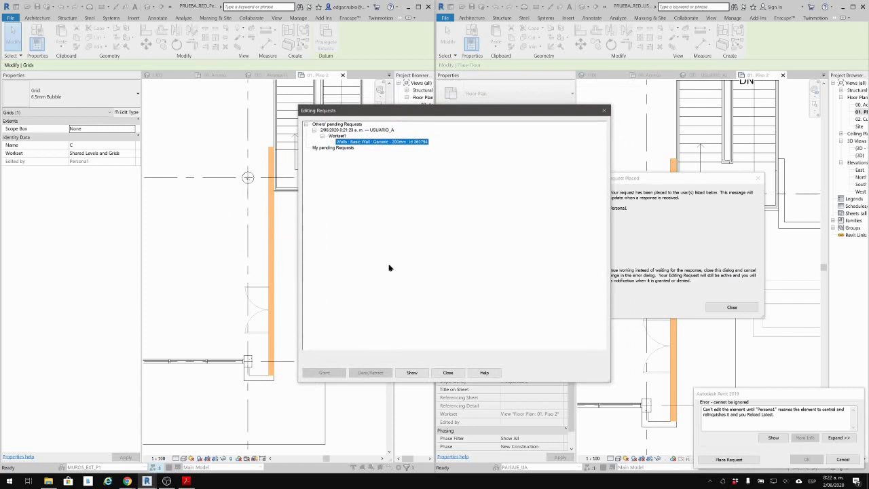
# Grant USUARIO_A's pending wall editing request in the Persona1 session and dismiss USUARIO_A's request notice to complete the door placement.
pyautogui.click(337, 136)
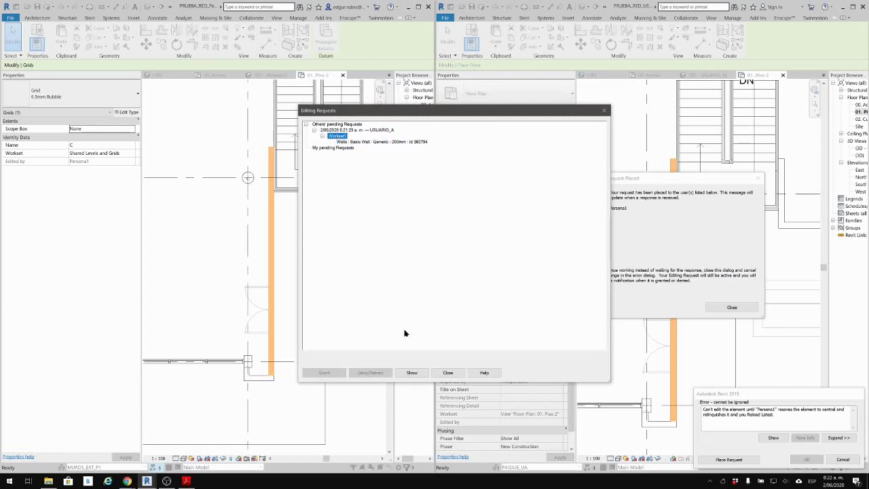
pyautogui.click(411, 373)
pyautogui.click(353, 131)
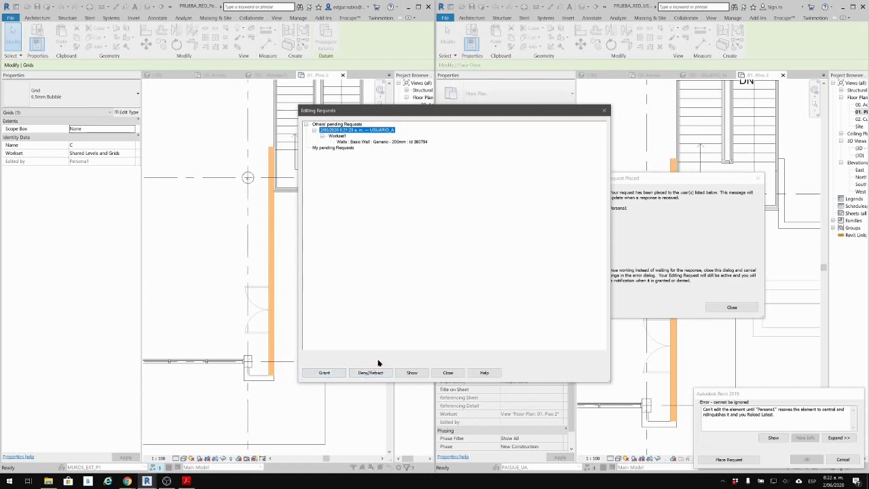
pyautogui.click(325, 373)
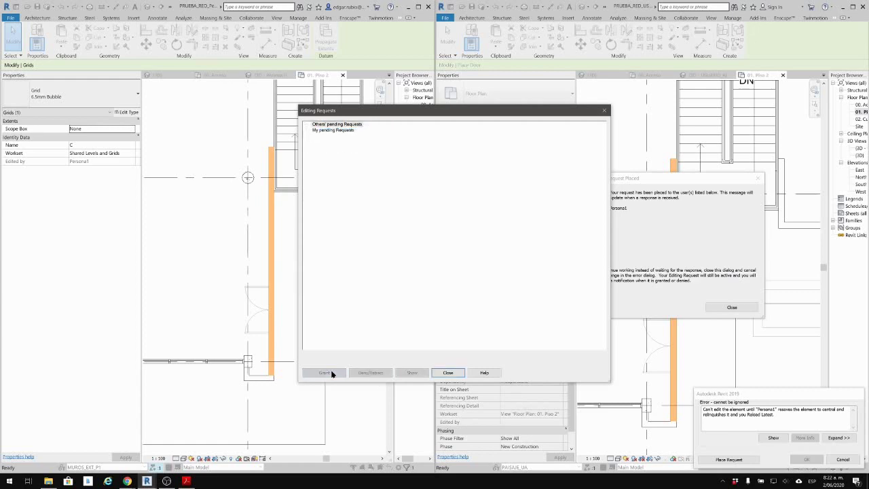
pyautogui.click(447, 373)
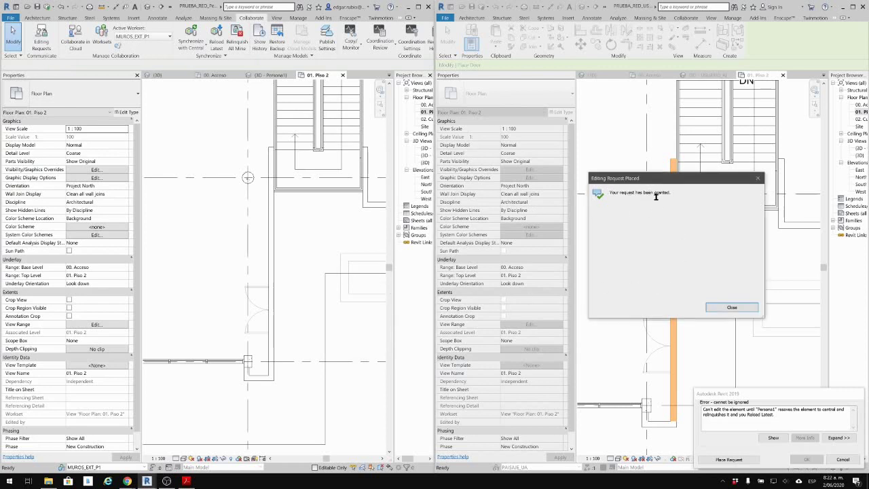
pyautogui.click(741, 310)
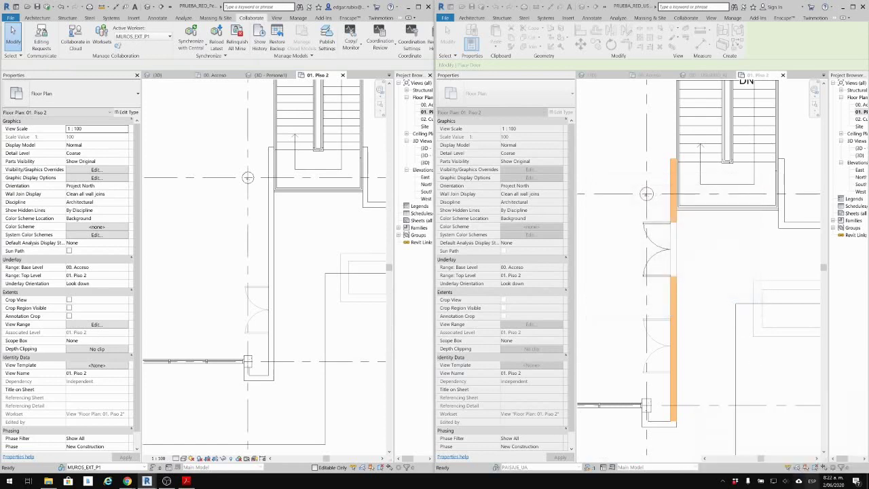
# In the USUARIO_A session, set the non-editable Workset1 as the active workset.
pyautogui.moveTo(654, 252); pyautogui.dragTo(713, 246, button='middle')
pyautogui.scroll(-4, 713, 245)
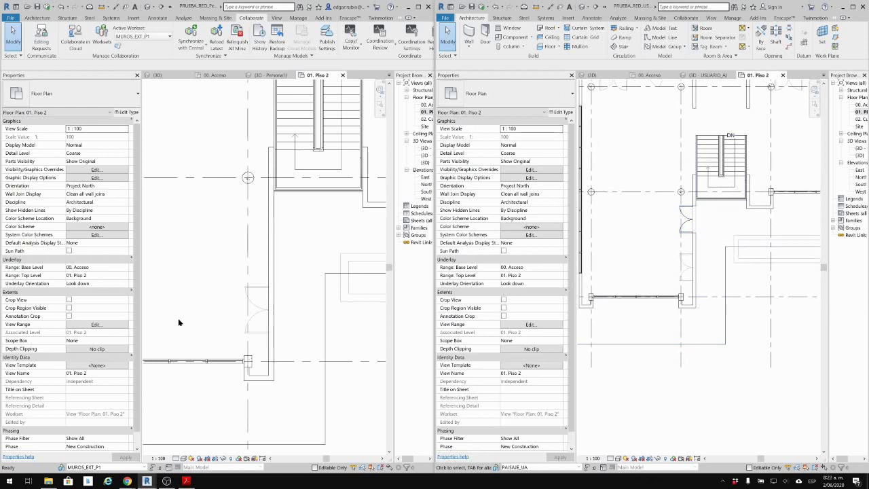
pyautogui.scroll(-2, 715, 297)
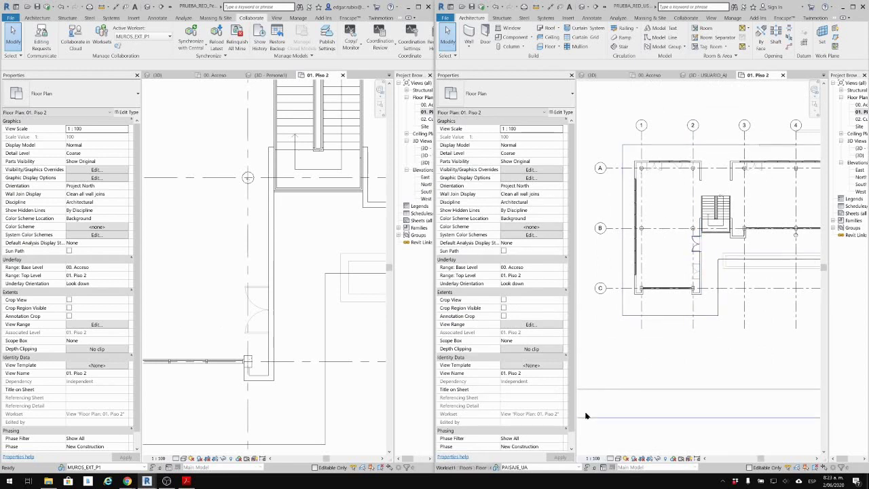
pyautogui.click(578, 467)
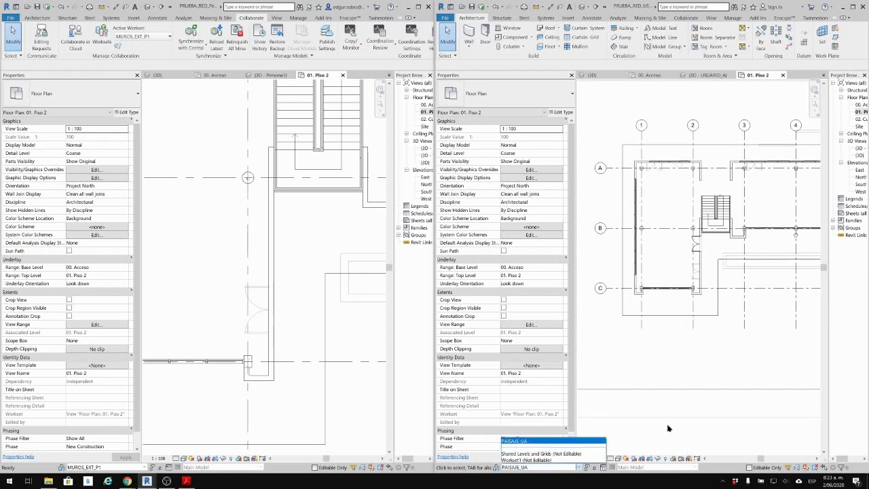
pyautogui.click(543, 460)
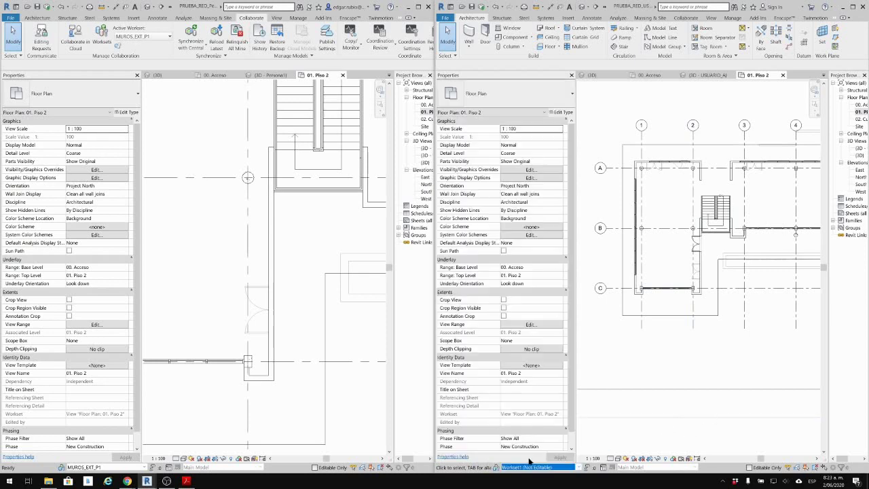
# In the Persona1 session, activate Workset1 and draw a horizontal wall about 2.9 m long below the building outline on 01. Piso 2.
pyautogui.click(143, 467)
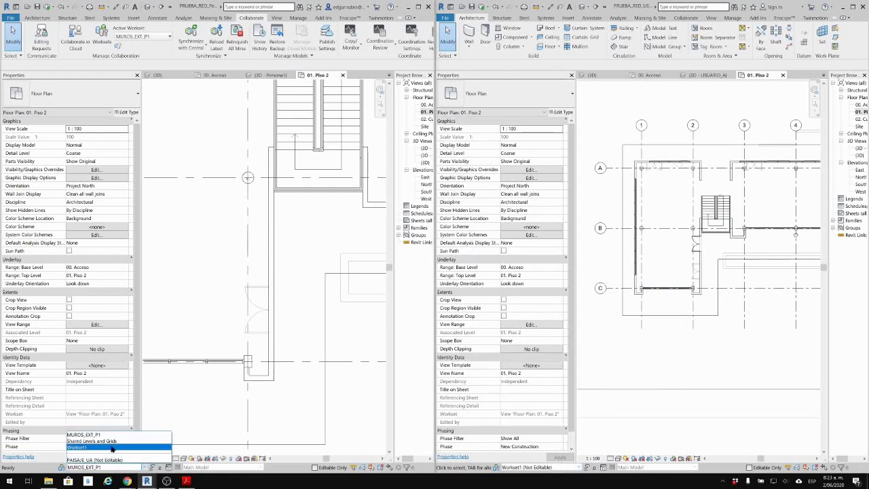
pyautogui.click(113, 448)
pyautogui.moveTo(312, 381); pyautogui.dragTo(270, 337, button='middle')
pyautogui.scroll(-1, 270, 336)
pyautogui.moveTo(360, 370); pyautogui.dragTo(297, 242, button='middle')
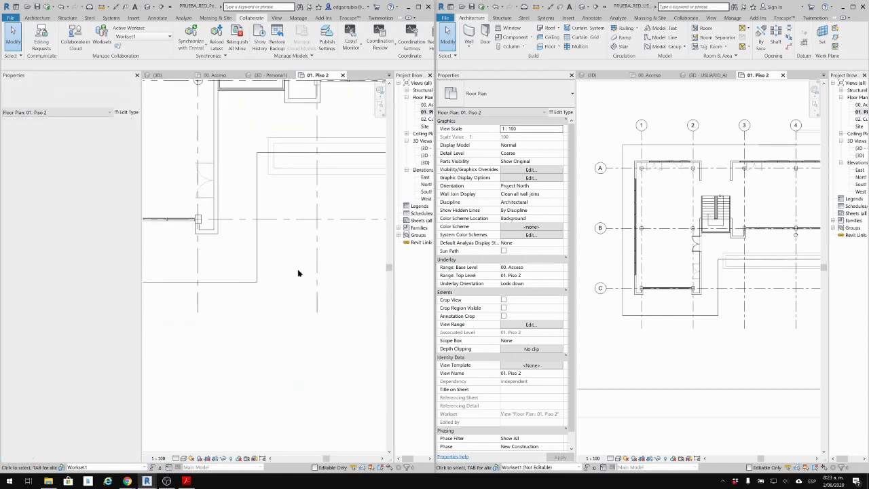
pyautogui.click(37, 18)
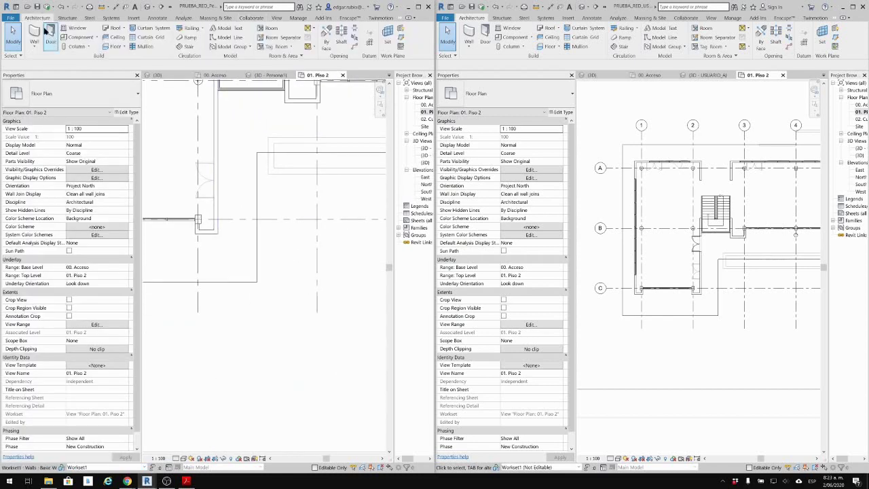
pyautogui.click(34, 31)
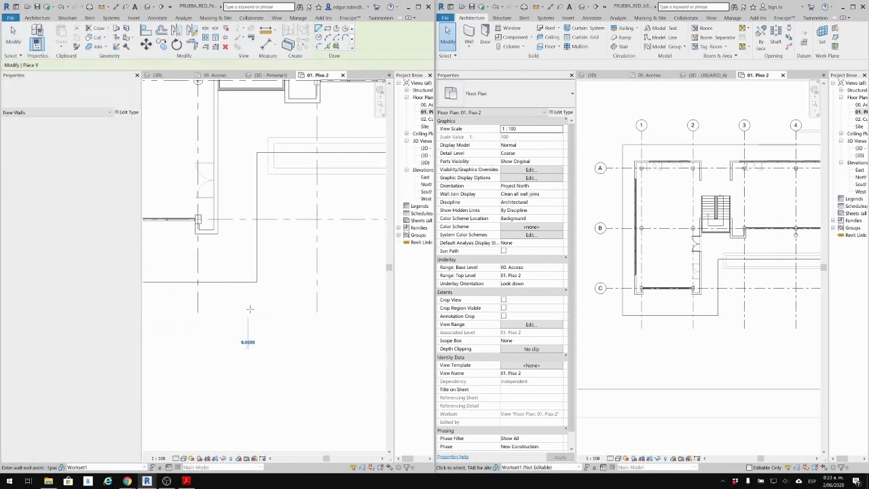
pyautogui.click(247, 313)
pyautogui.click(305, 314)
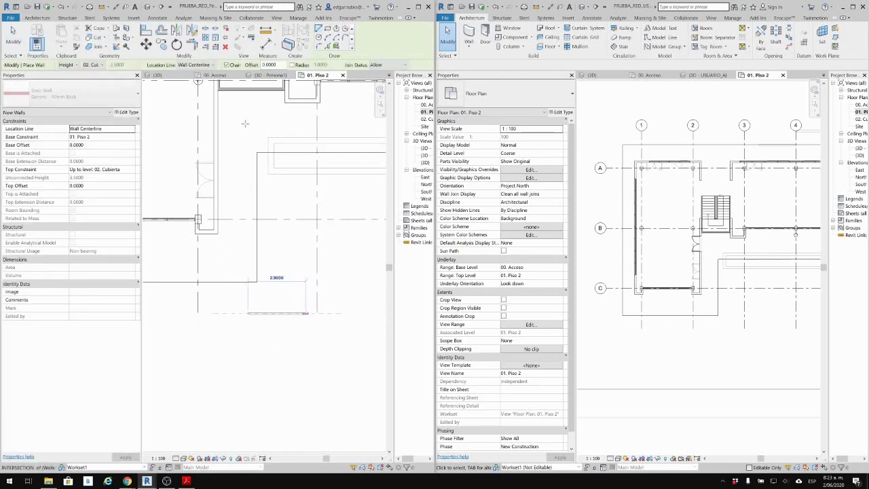
# Synchronize the Persona1 model and the USUARIO_A model with the central file PRUEBA_RED.rvt, keeping the default relinquish options.
pyautogui.click(47, 7)
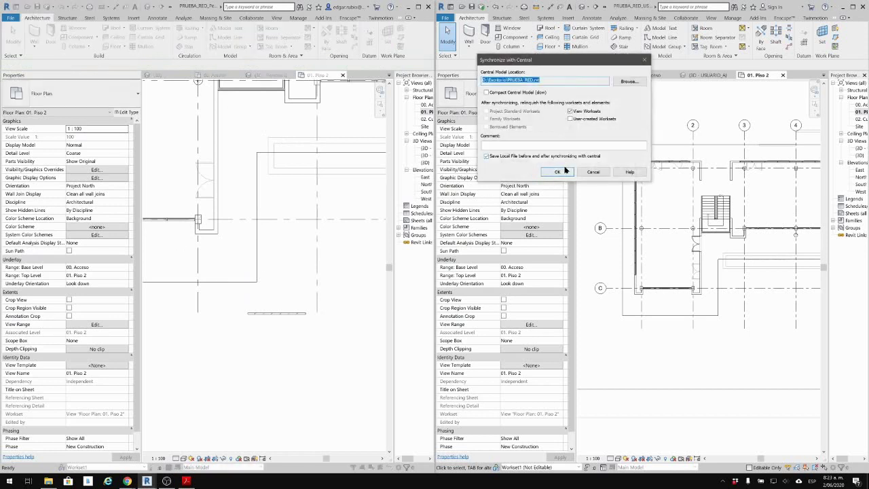
pyautogui.click(559, 171)
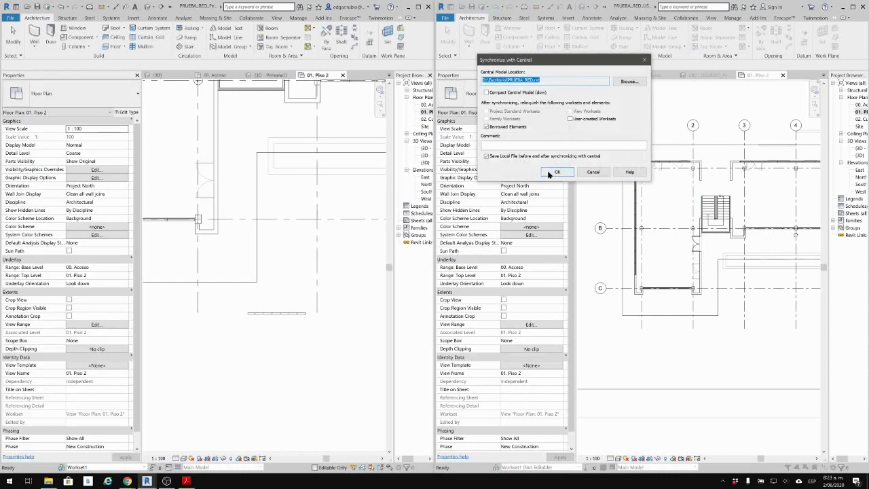
pyautogui.click(554, 172)
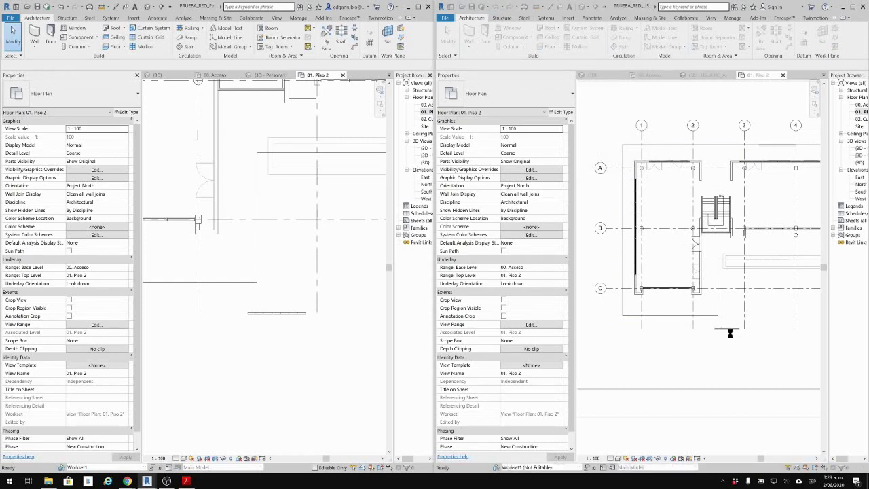
# In the USUARIO_A session, try to place a double door in Persona1's new horizontal wall and cancel the edit.
pyautogui.scroll(5, 724, 328)
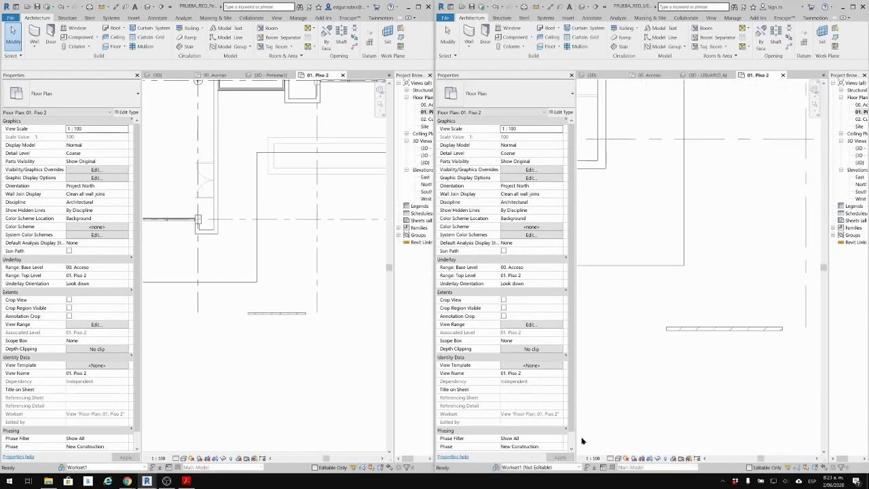
pyautogui.click(485, 38)
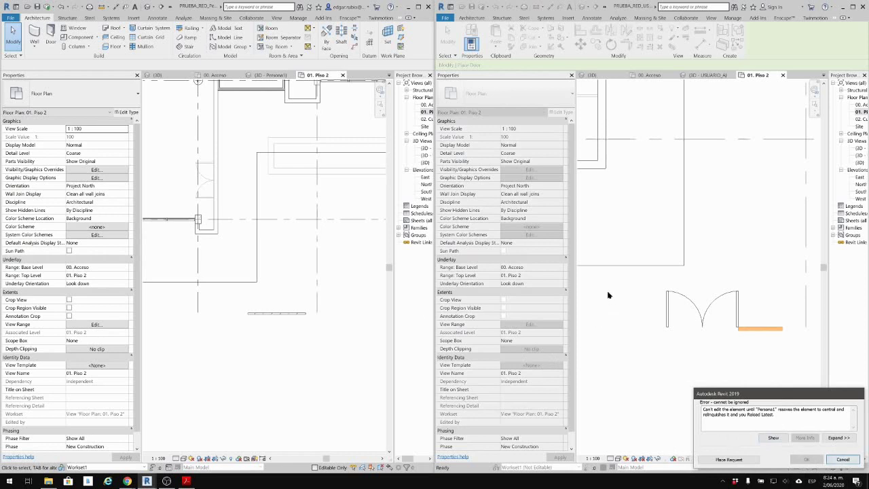
pyautogui.click(842, 460)
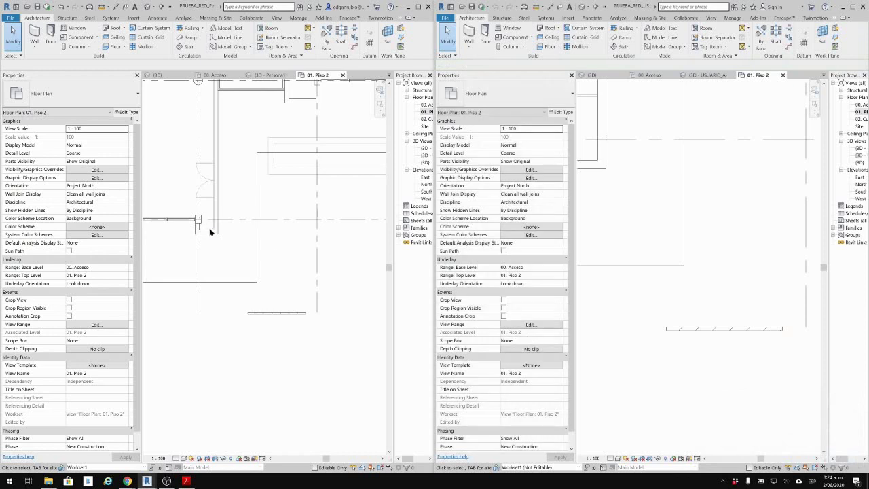
pyautogui.scroll(-2, 229, 218)
pyautogui.scroll(-2, 228, 230)
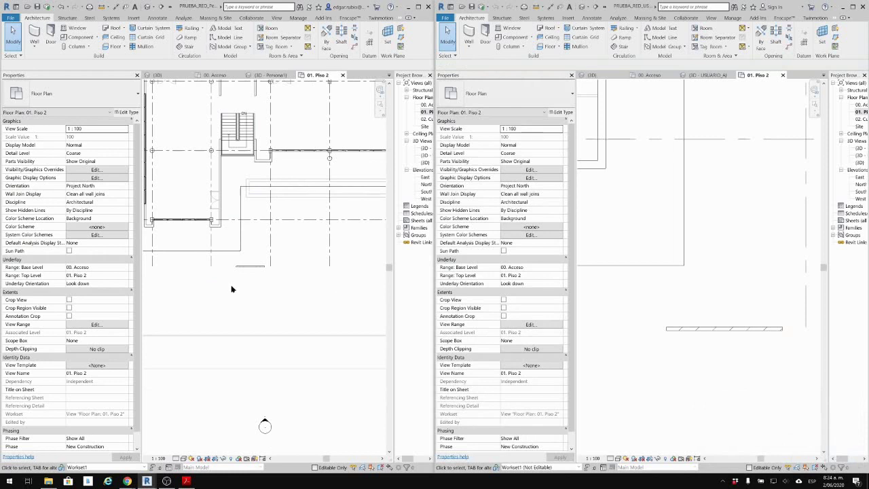
pyautogui.scroll(-2, 262, 300)
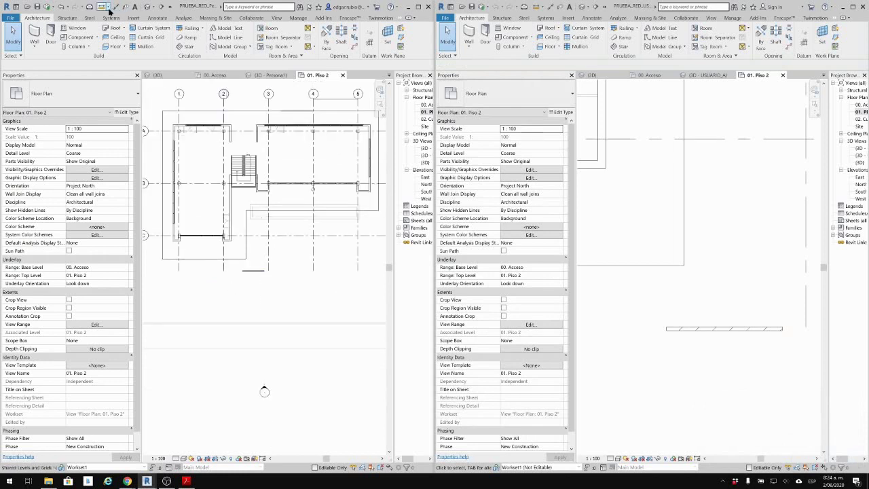
pyautogui.click(109, 8)
pyautogui.scroll(-2, 653, 251)
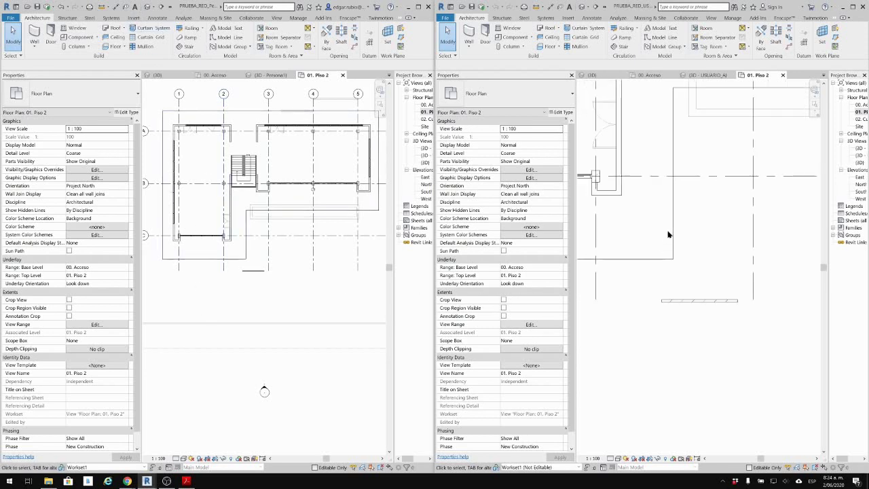
pyautogui.scroll(-2, 683, 228)
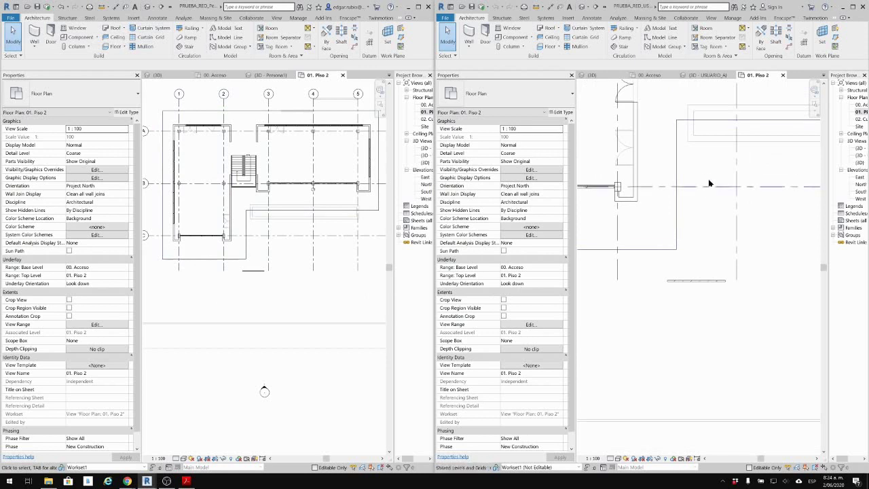
pyautogui.scroll(-1, 676, 202)
pyautogui.scroll(-1, 677, 202)
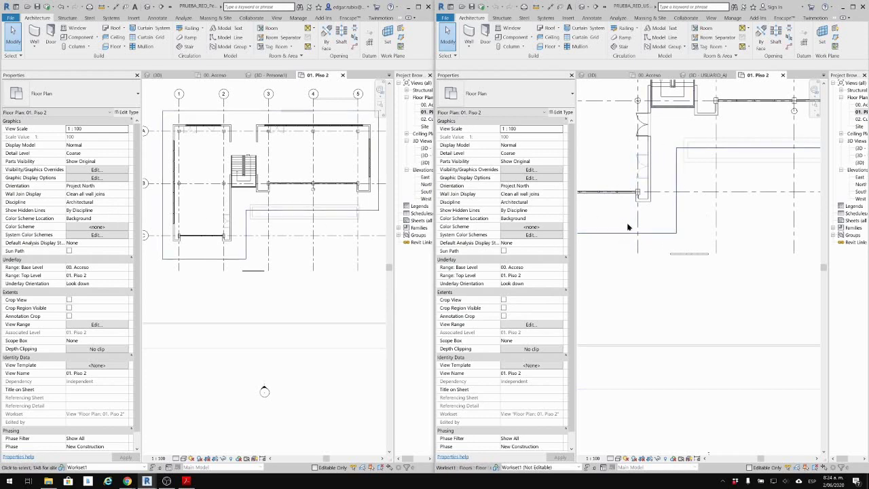
pyautogui.scroll(-2, 632, 207)
pyautogui.moveTo(635, 210); pyautogui.dragTo(572, 211, button='middle')
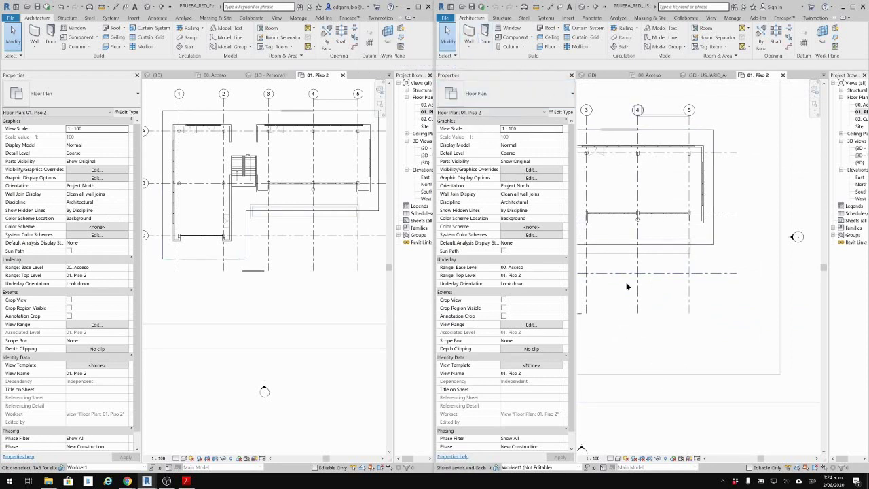
pyautogui.moveTo(604, 290); pyautogui.dragTo(665, 281, button='middle')
pyautogui.scroll(2, 697, 284)
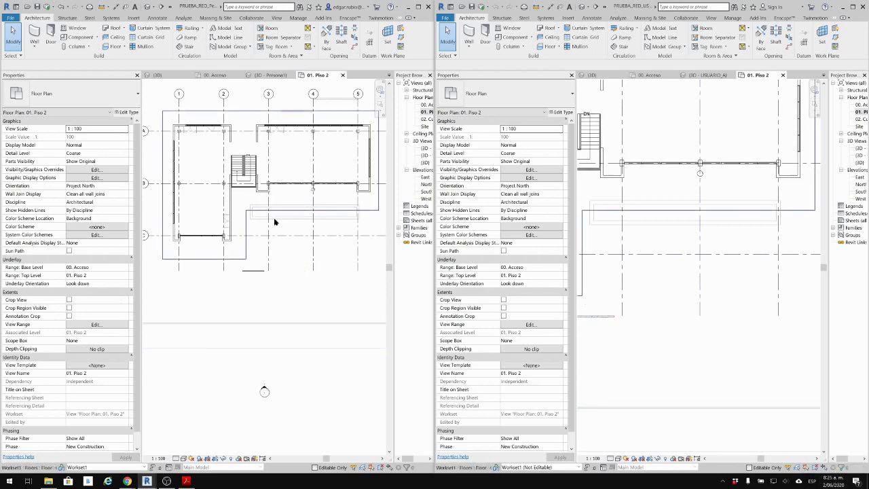
# Synchronize the Persona1 model with central again, without relinquishing user-created worksets.
pyautogui.scroll(-1, 277, 219)
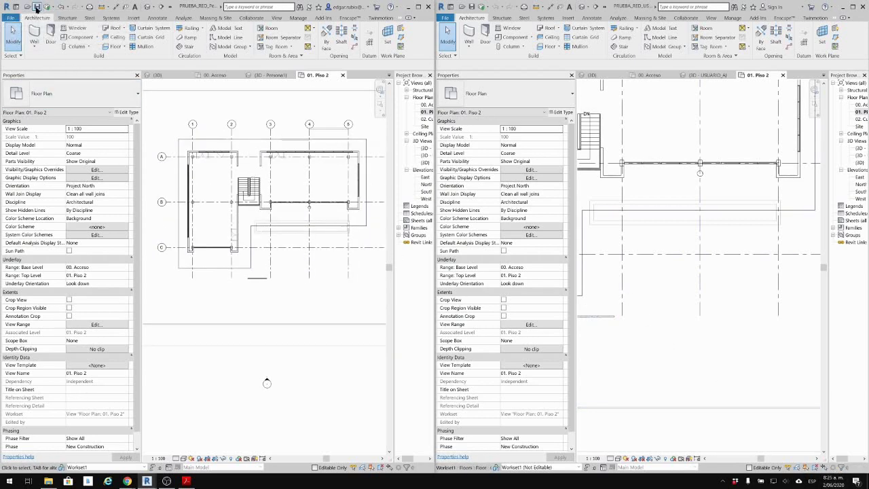
pyautogui.click(58, 9)
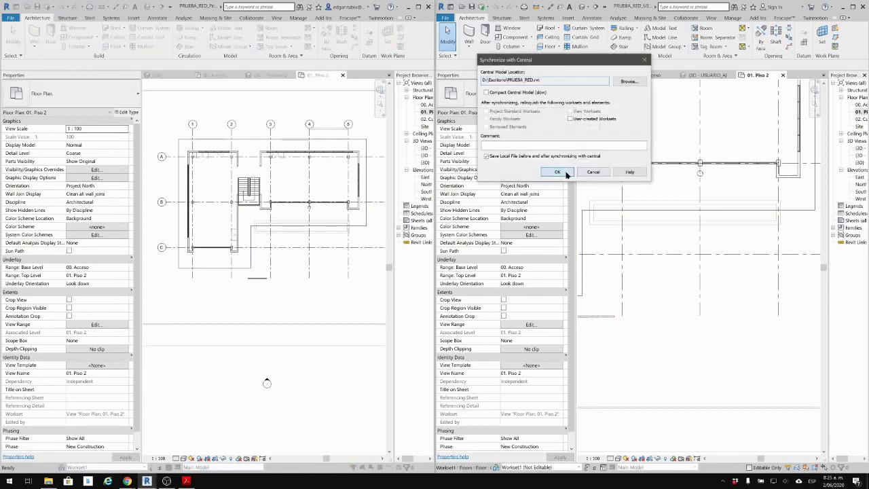
pyautogui.click(557, 172)
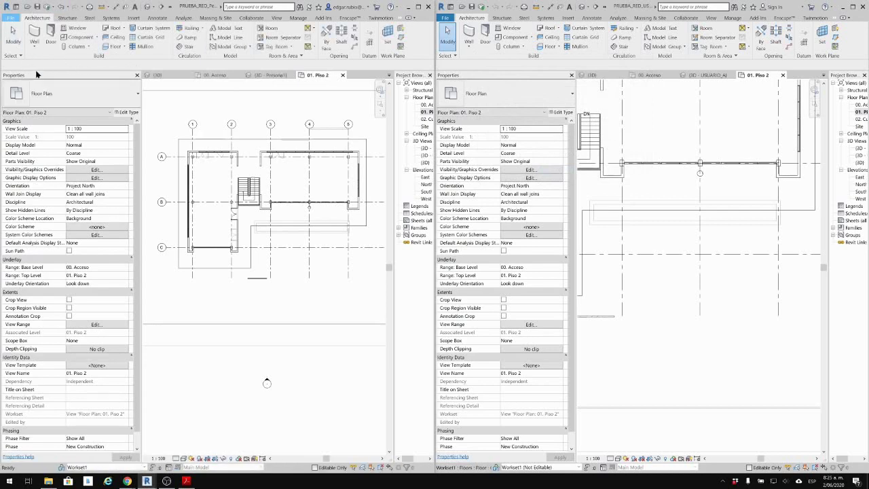
# Close PRUEBA_RED_Persona1.rvt while keeping ownership of its elements and worksets.
pyautogui.click(8, 18)
pyautogui.click(44, 192)
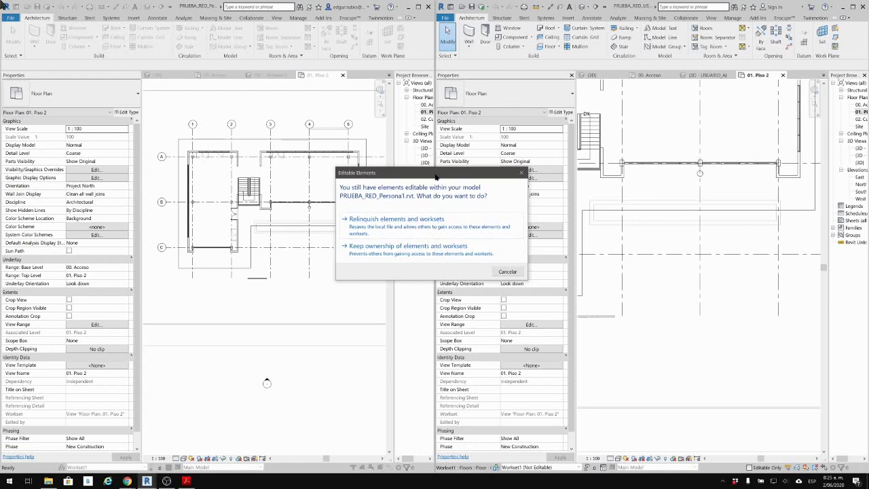
pyautogui.moveTo(436, 178); pyautogui.dragTo(273, 338)
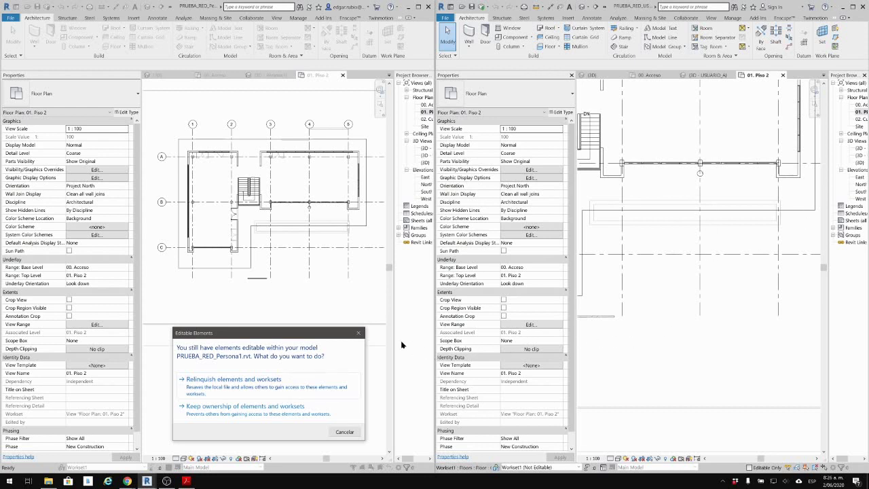
pyautogui.click(240, 416)
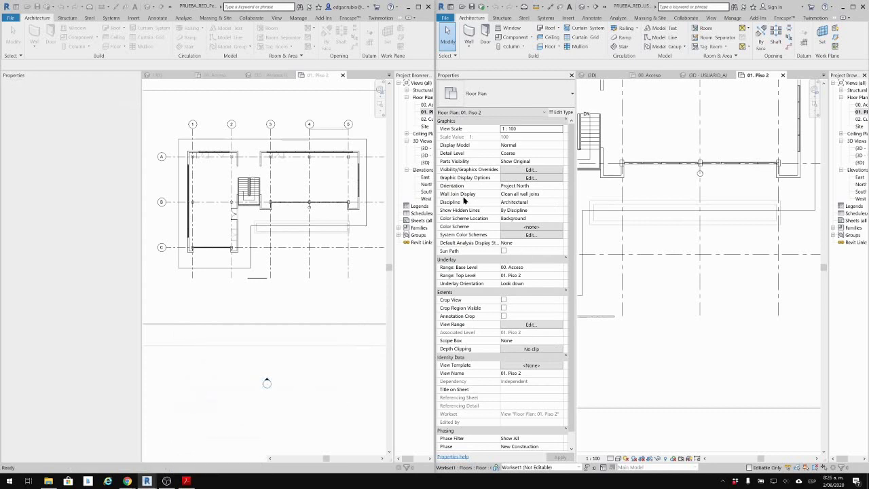
pyautogui.scroll(-5, 611, 224)
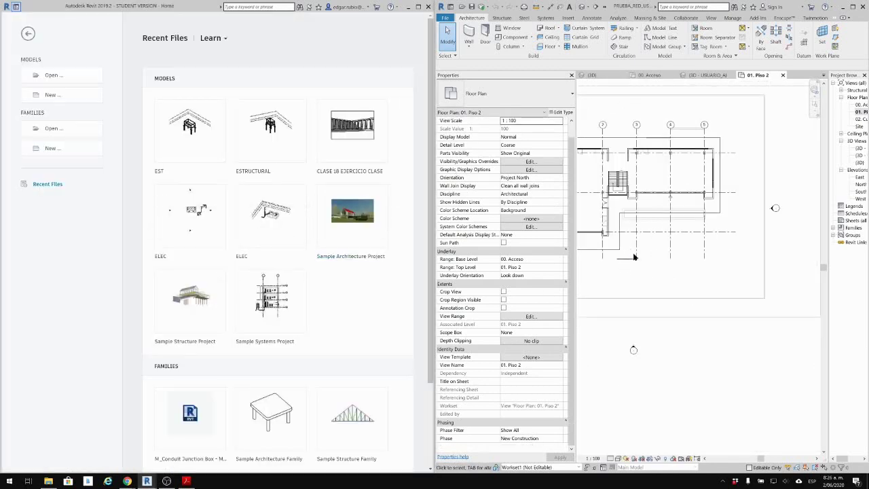
pyautogui.moveTo(625, 263); pyautogui.dragTo(677, 280, button='middle')
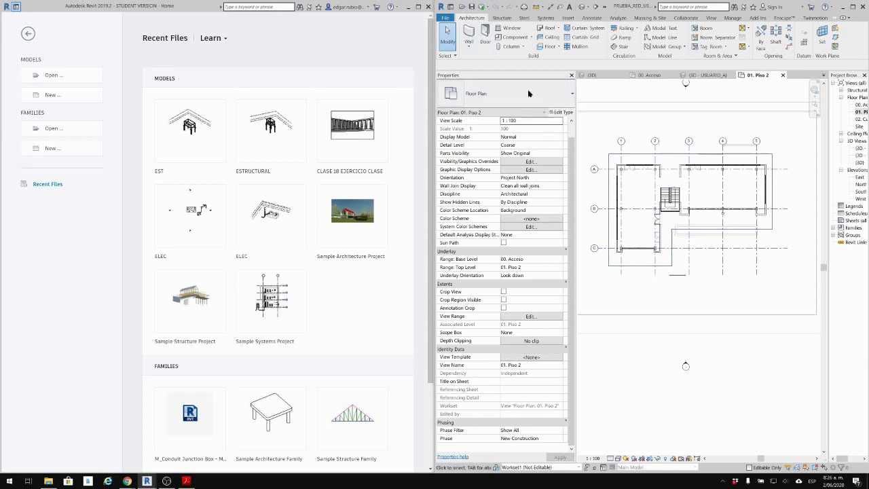
# Synchronize the USUARIO_A model with central, then close it while keeping ownership of its elements and worksets.
pyautogui.click(511, 47)
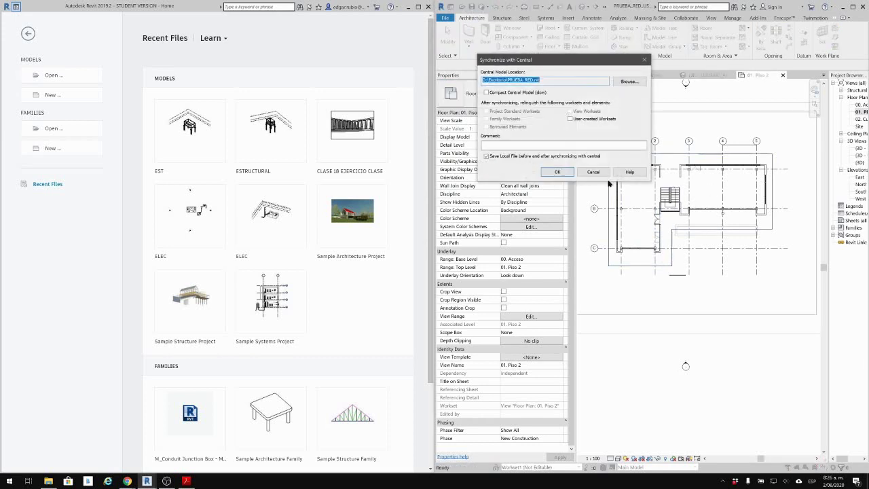
pyautogui.click(558, 169)
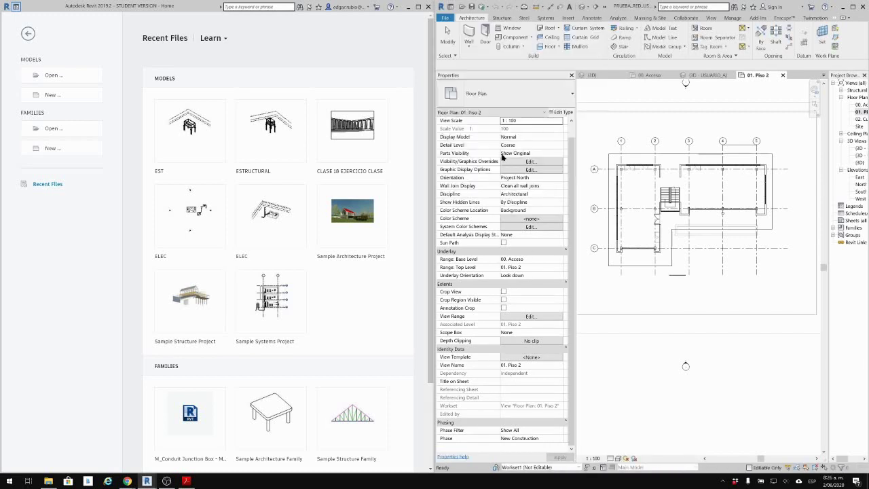
pyautogui.click(445, 18)
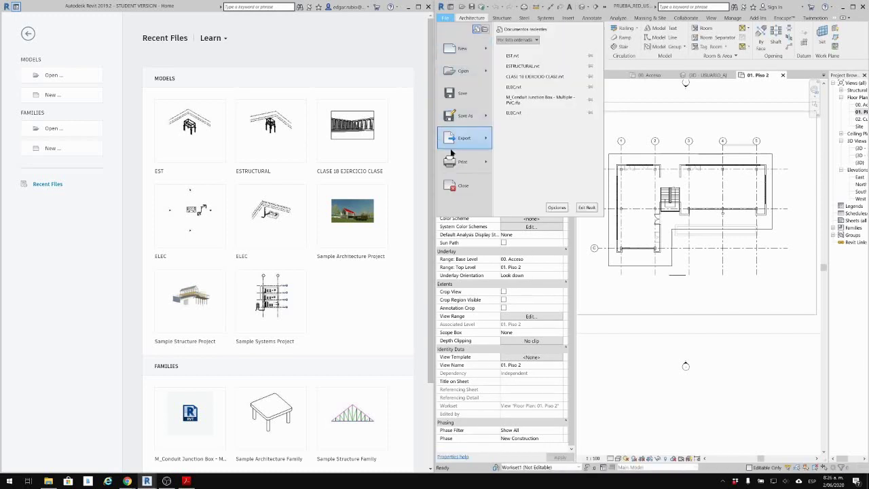
pyautogui.click(462, 195)
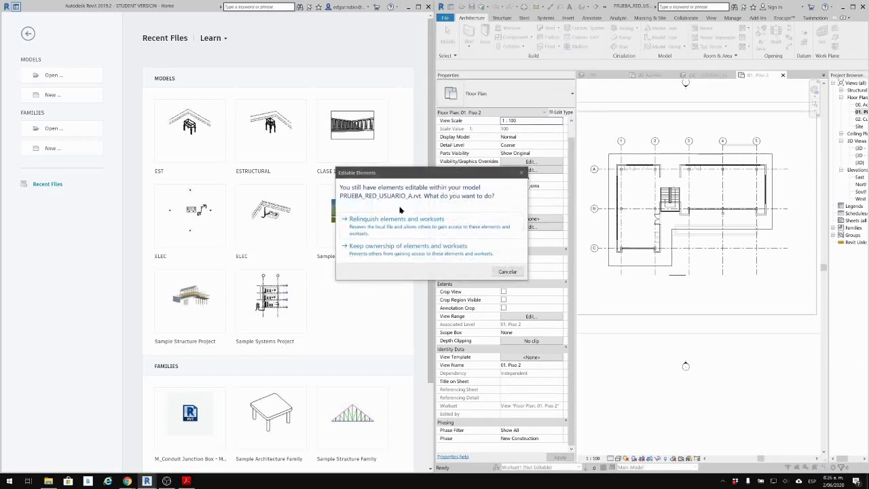
pyautogui.click(377, 250)
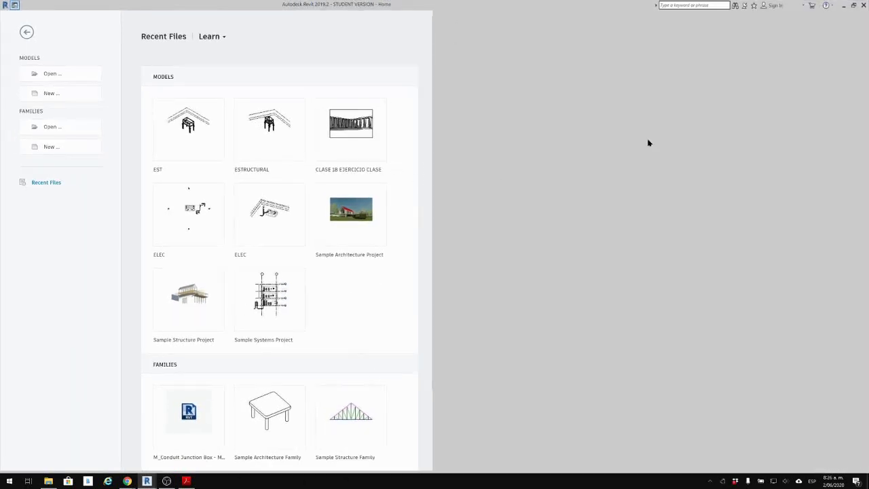
# Maximize the Revit window and open the recent EST project.
pyautogui.moveTo(416, 4); pyautogui.dragTo(500, 0)
pyautogui.click(175, 139)
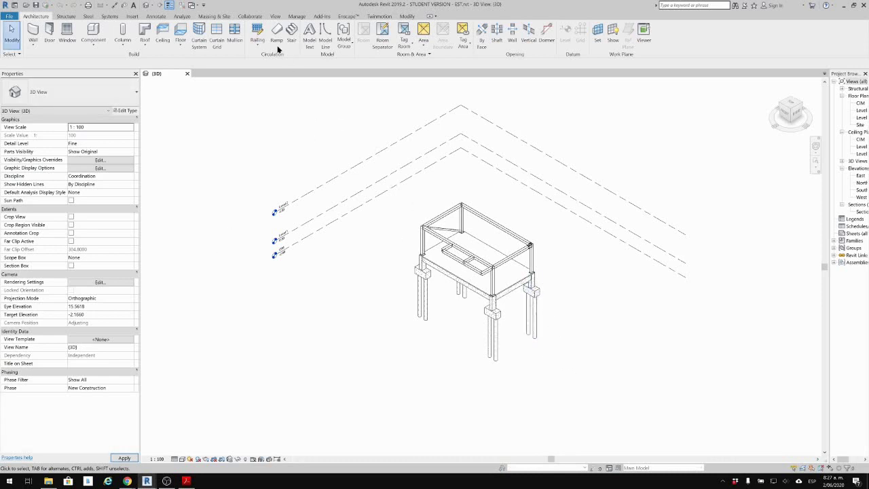
pyautogui.moveTo(458, 295); pyautogui.dragTo(595, 300, button='middle')
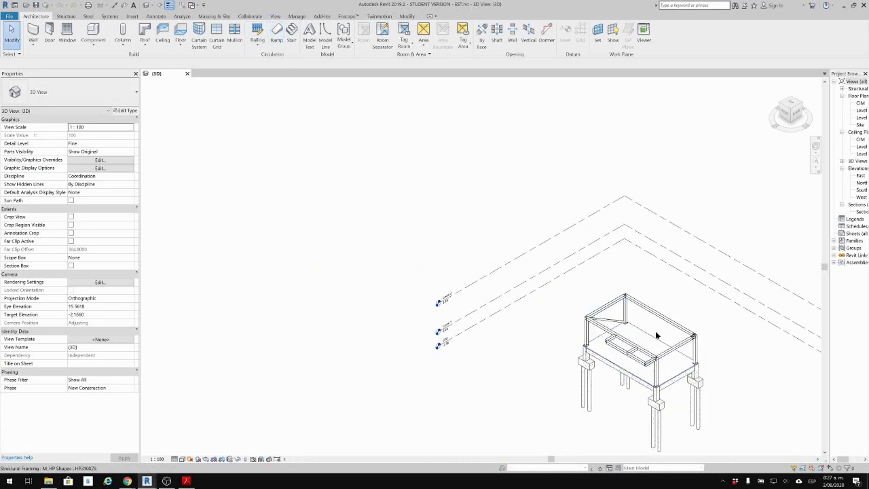
pyautogui.scroll(2, 657, 333)
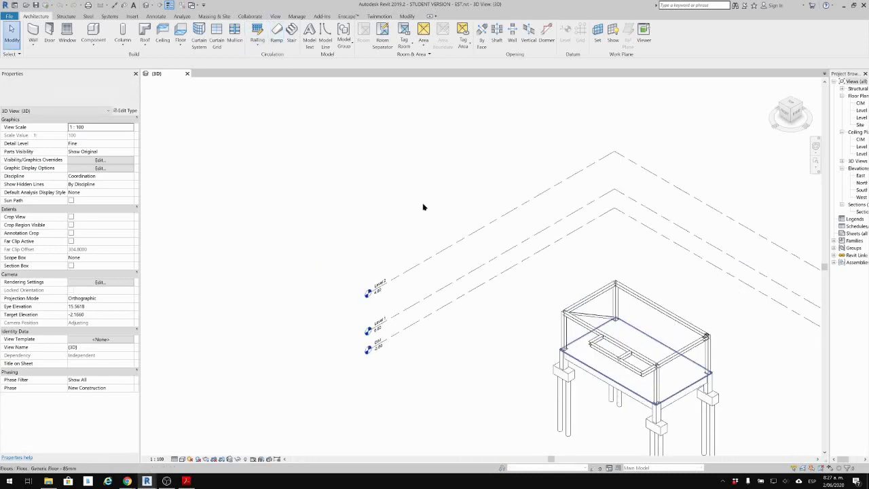
# Show the worksharing history of the central file PRUEBA_RED.rvt stored on the desktop.
pyautogui.click(250, 16)
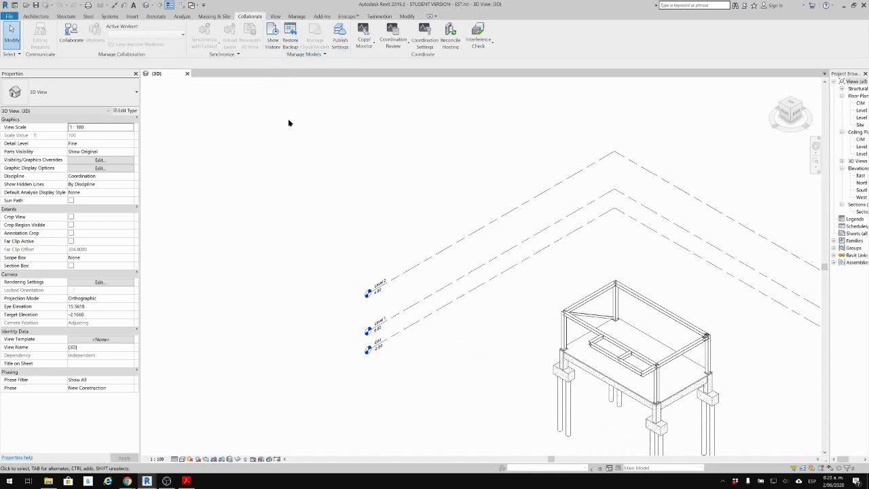
pyautogui.click(273, 41)
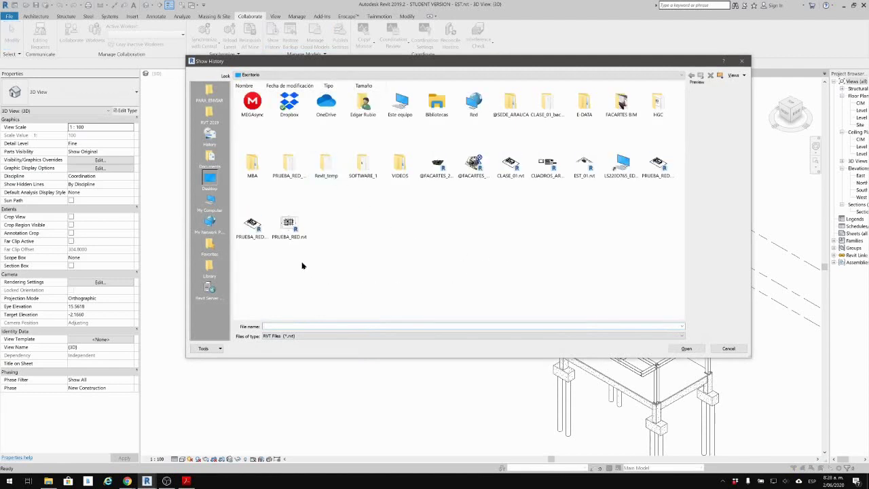
pyautogui.click(285, 227)
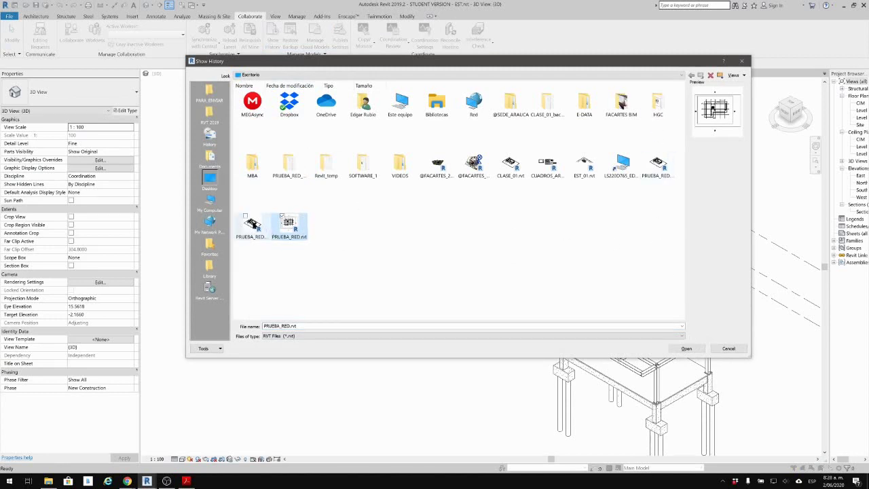
pyautogui.click(255, 225)
pyautogui.click(292, 231)
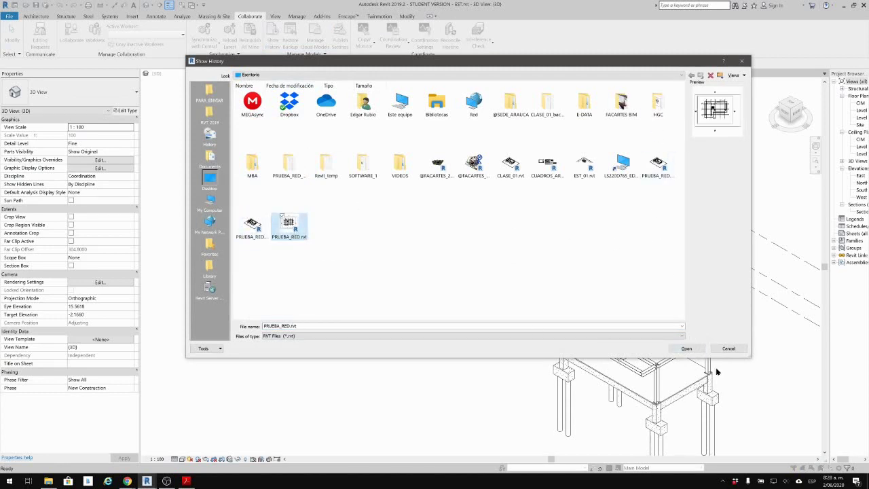
pyautogui.click(684, 349)
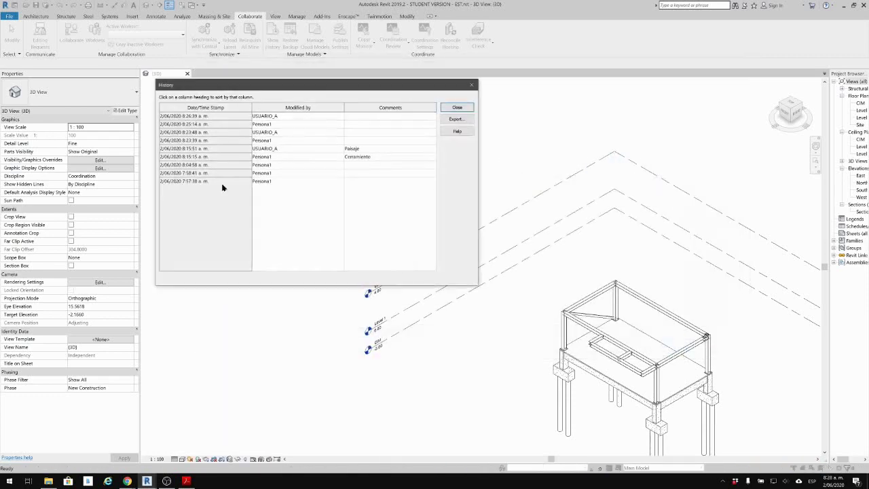
# Sort the history records by the user who modified them, then close the history.
pyautogui.moveTo(334, 91); pyautogui.dragTo(438, 197)
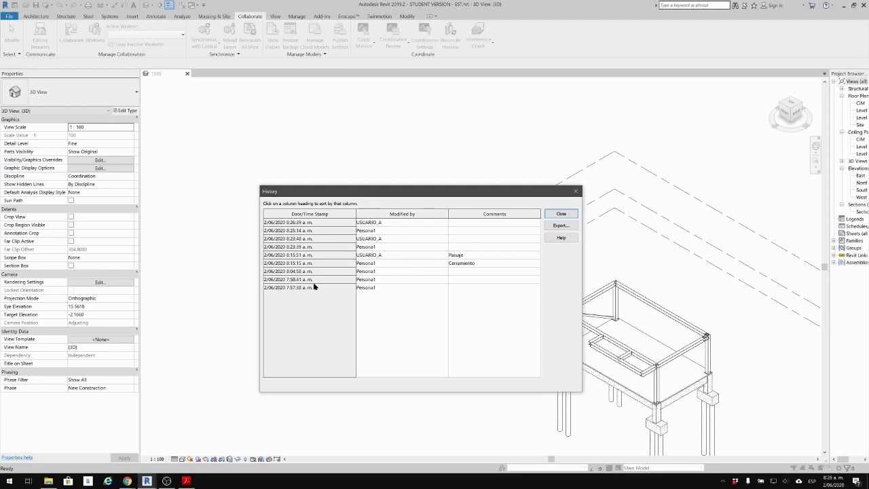
pyautogui.click(395, 215)
pyautogui.click(569, 214)
pyautogui.moveTo(517, 256); pyautogui.dragTo(380, 211, button='middle')
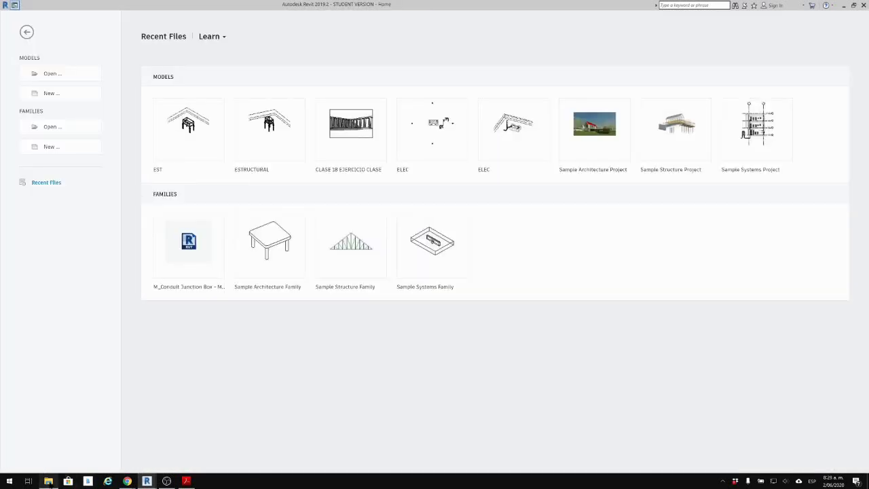
# In File Explorer, duplicate PRUEBA_RED_USUARIO_A.rvt in Documents and paste the copy into the root of drive D:.
pyautogui.click(49, 481)
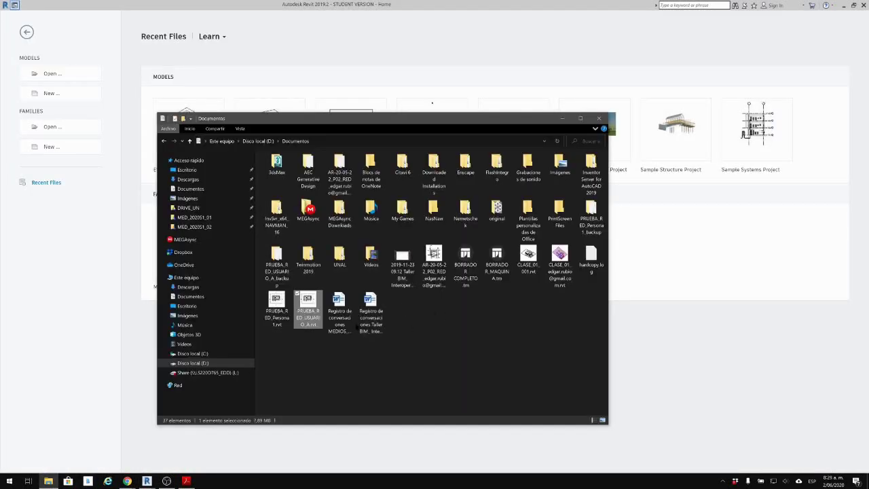
pyautogui.moveTo(308, 309); pyautogui.dragTo(427, 348, button='right')
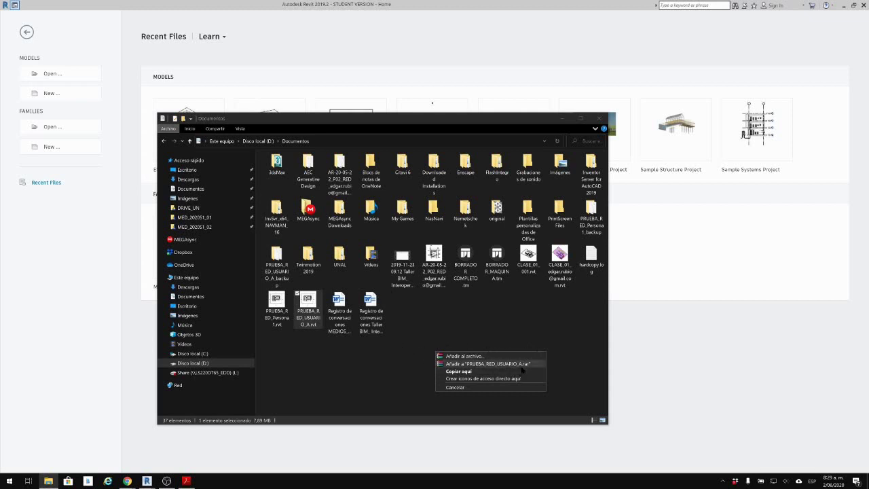
pyautogui.click(491, 371)
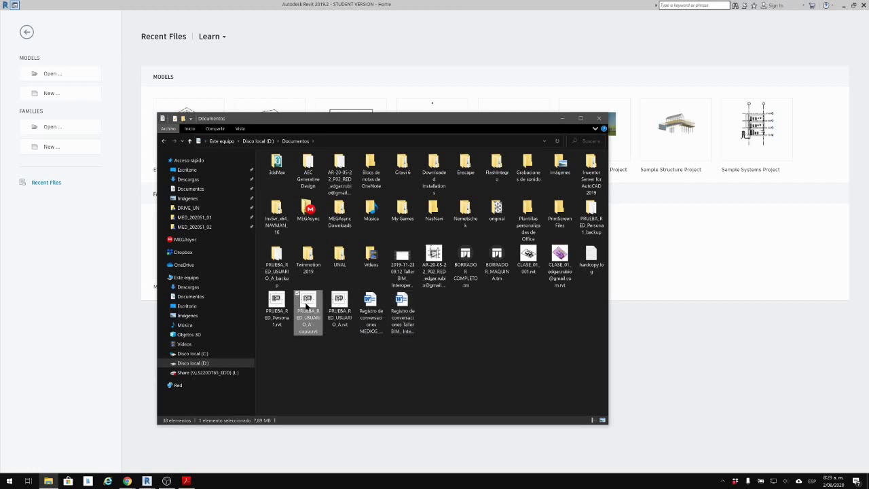
pyautogui.click(197, 362)
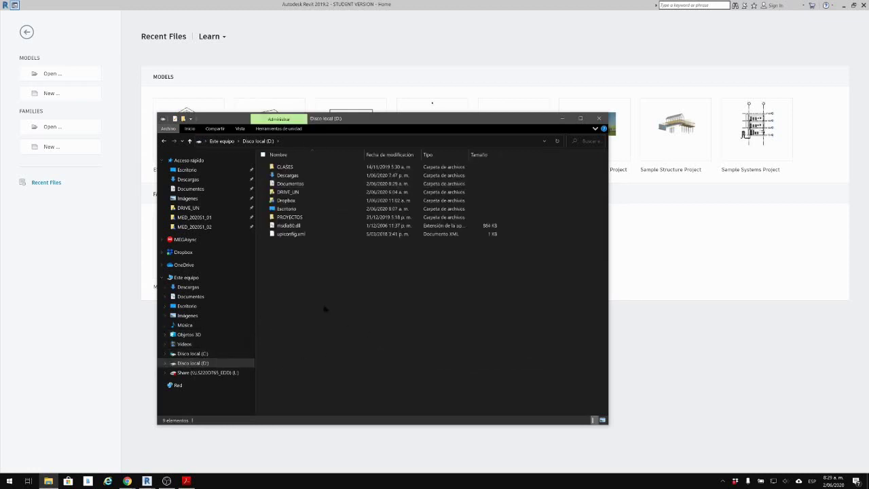
pyautogui.hotkey('ctrl', 'v')
pyautogui.click(319, 243)
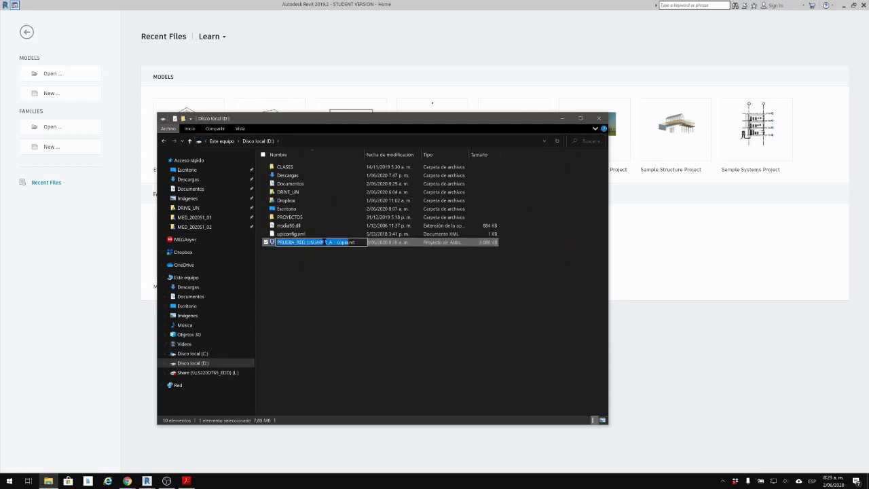
pyautogui.press('Return')
# Delete PRUEBA_RED_USUARIO_A - copia.rvt from drive D:.
pyautogui.click(305, 248)
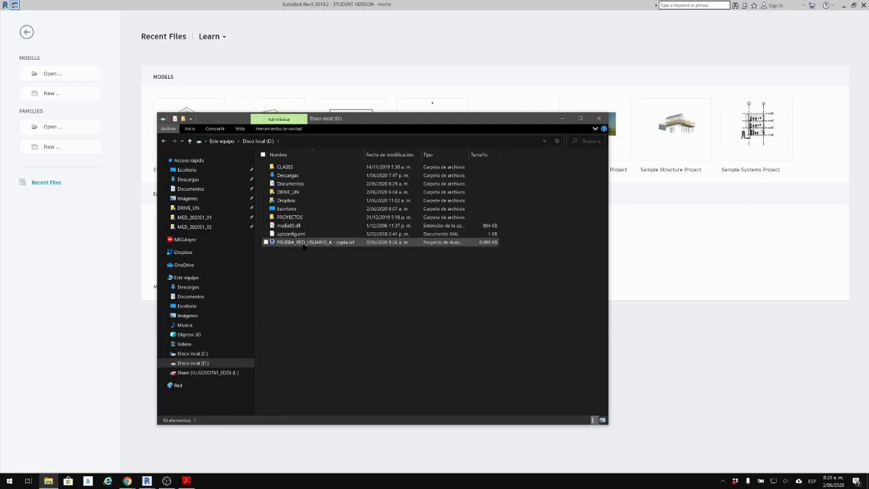
pyautogui.click(303, 243)
pyautogui.press('Delete')
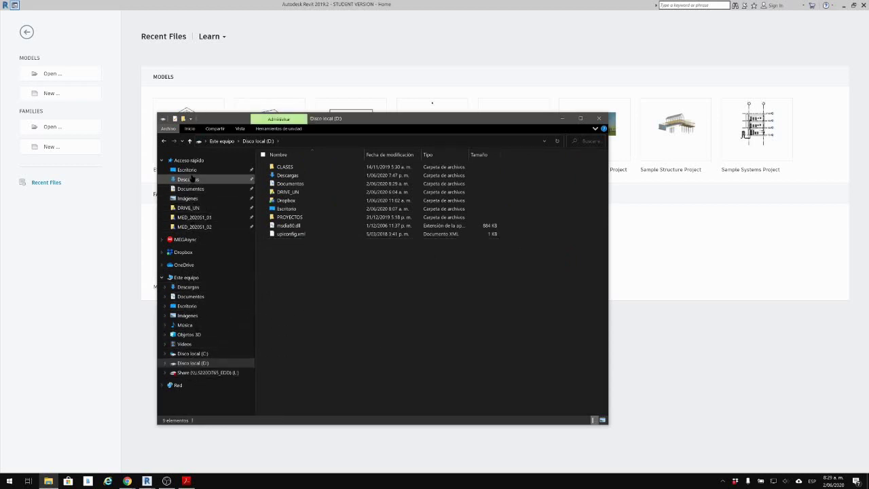
# Copy the central file PRUEBA_RED.rvt from the desktop to drive D:, open the copy in Revit and dismiss the copied-central notice.
pyautogui.click(186, 170)
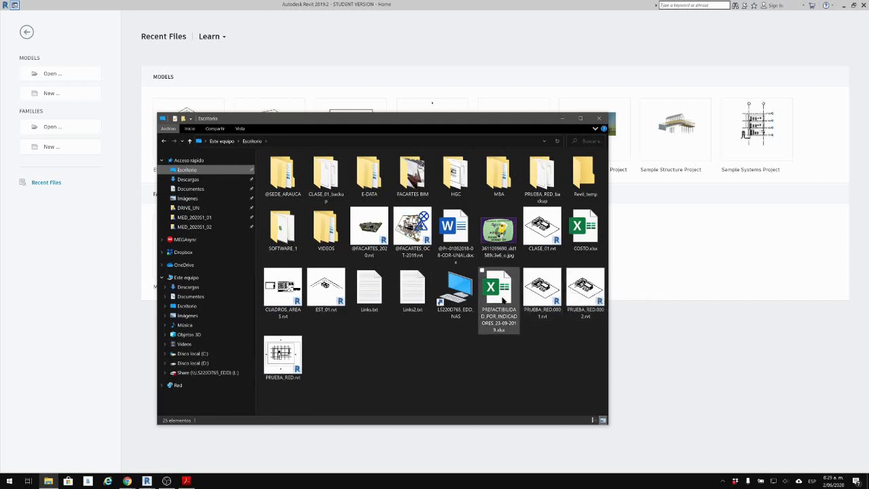
pyautogui.click(288, 353)
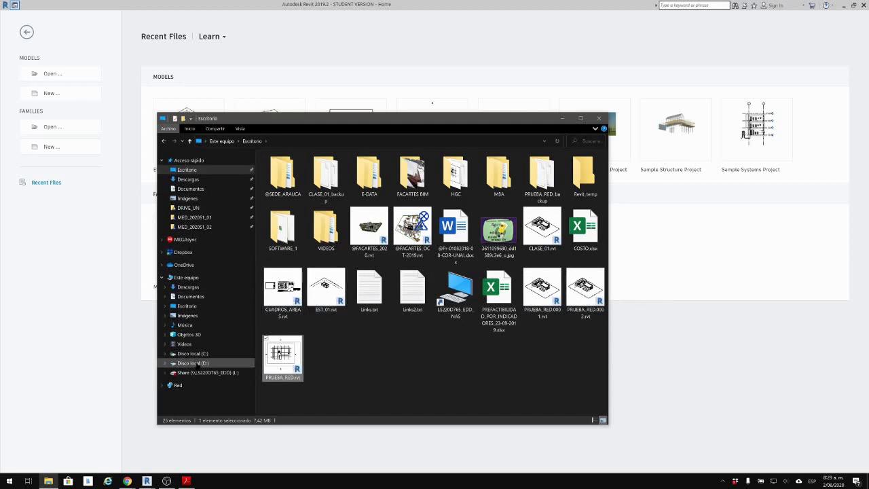
pyautogui.click(186, 363)
pyautogui.hotkey('ctrl', 'v')
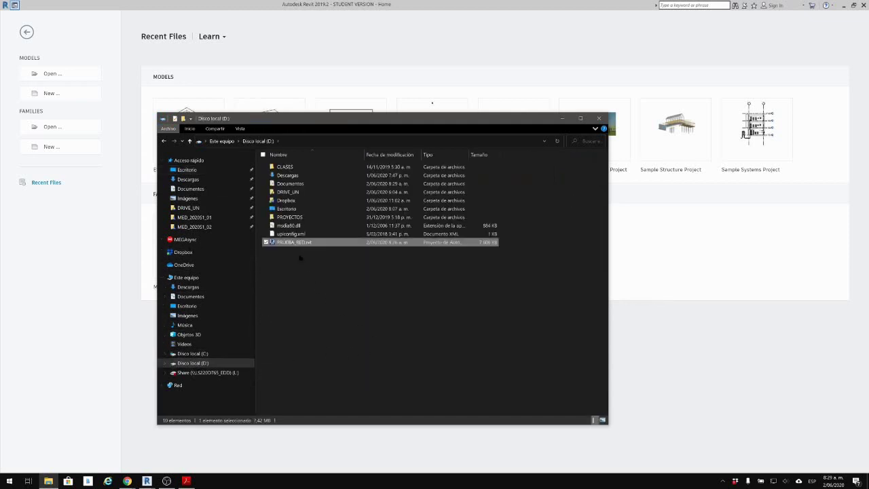
pyautogui.doubleClick(299, 243)
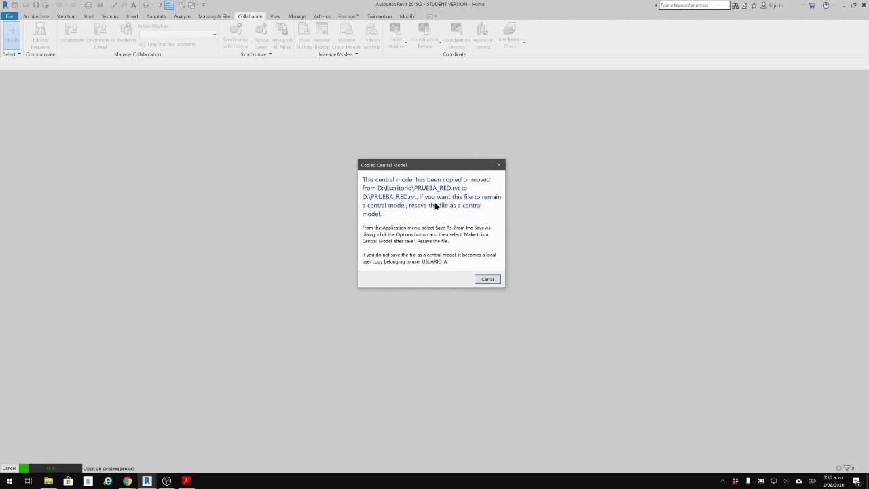
pyautogui.click(487, 279)
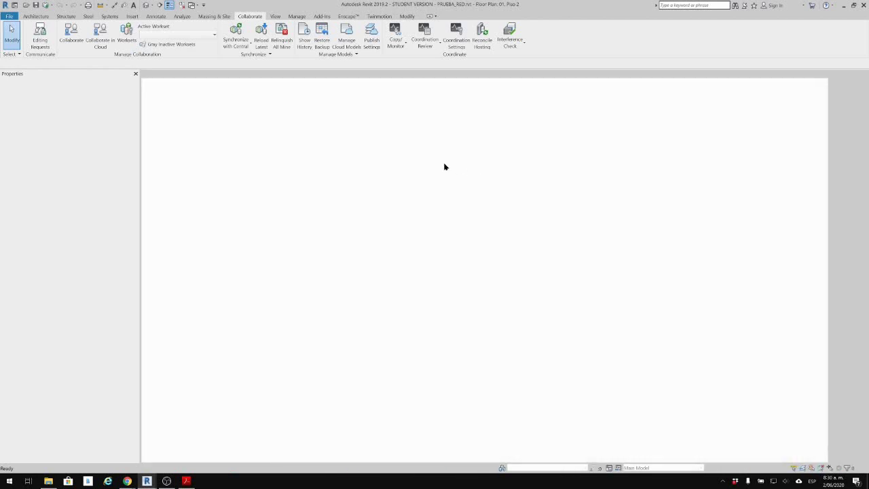
# Examine the worksharing save options for saving the copied PRUEBA_RED.rvt as a central model, then cancel the save.
pyautogui.click(9, 15)
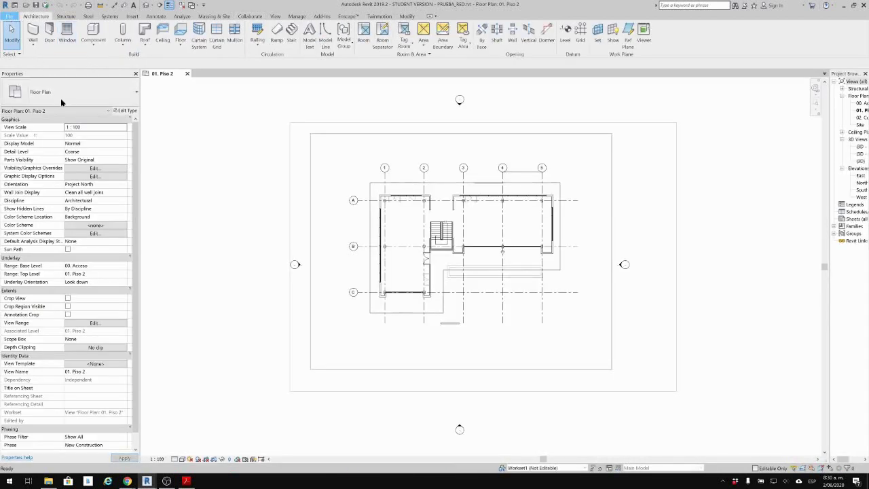
pyautogui.moveTo(37, 114)
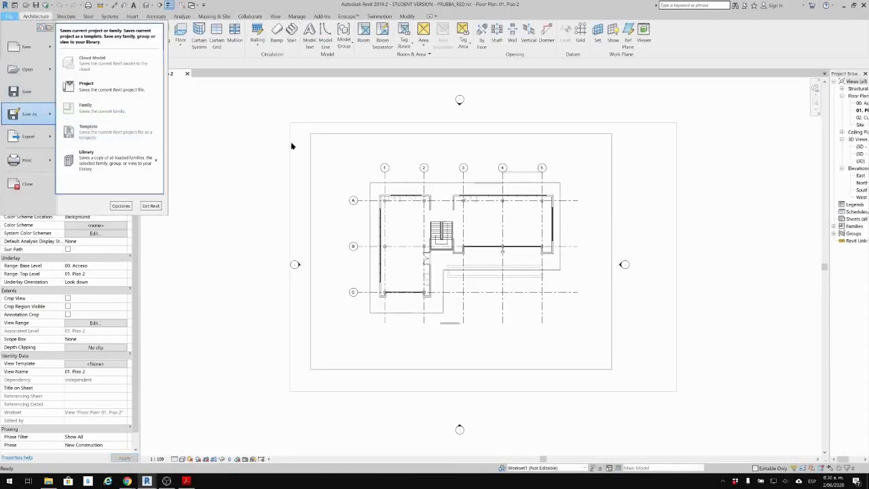
pyautogui.click(125, 90)
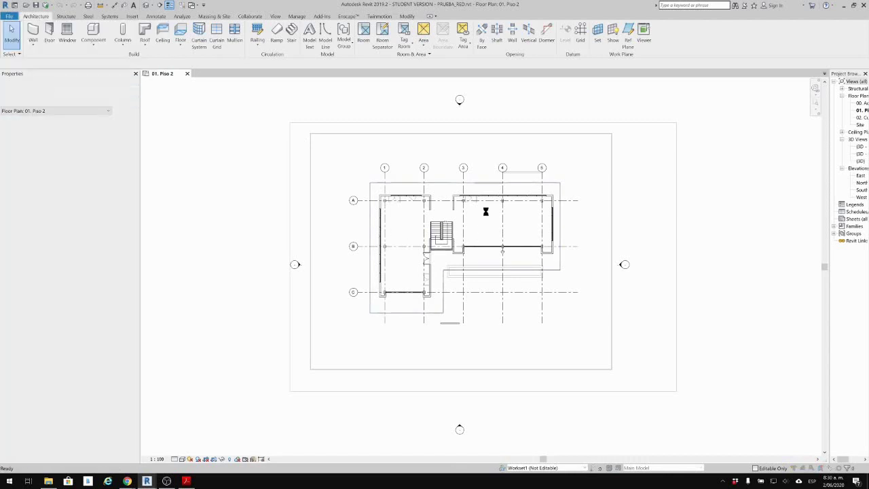
pyautogui.click(410, 209)
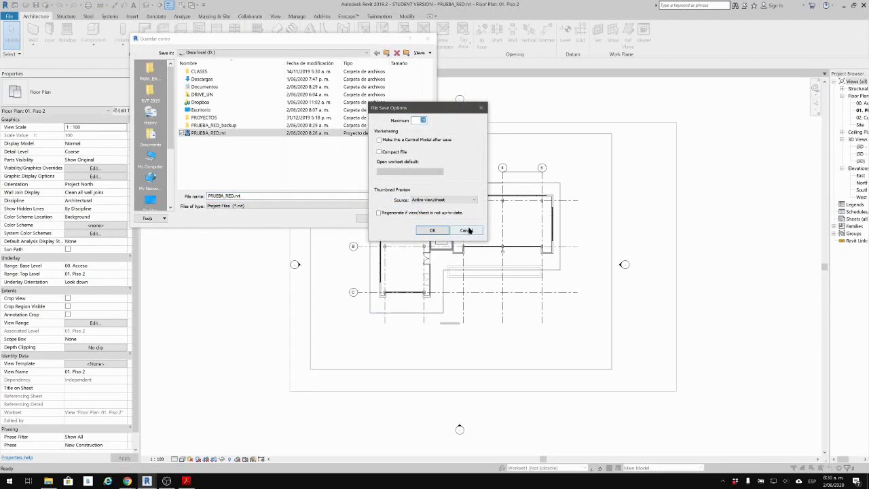
pyautogui.click(433, 230)
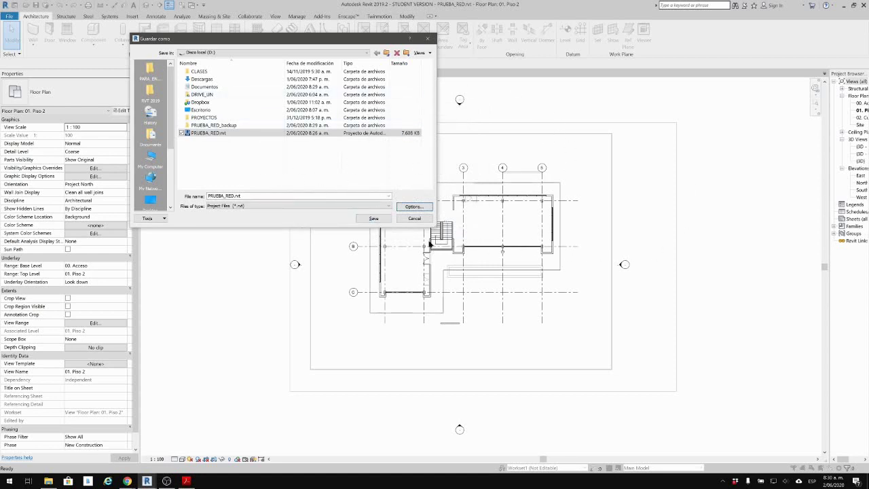
pyautogui.click(414, 218)
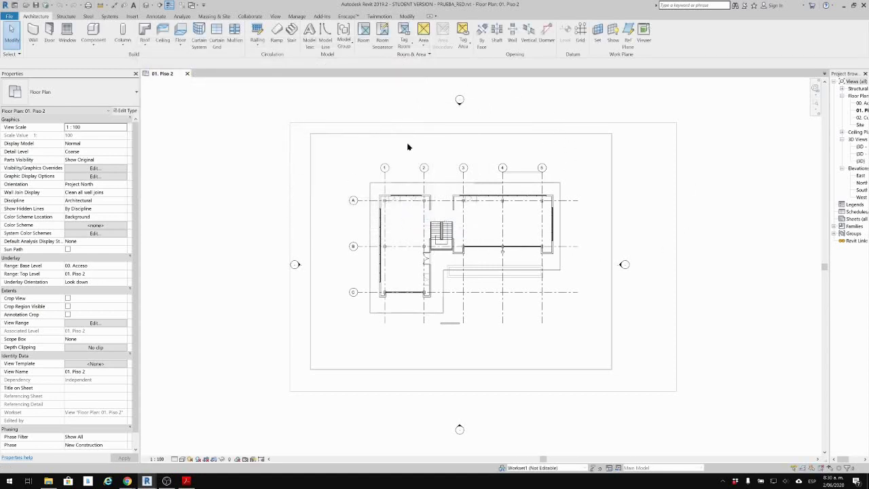
# Close the copied PRUEBA_RED.rvt while keeping ownership of its elements and worksets.
pyautogui.click(188, 73)
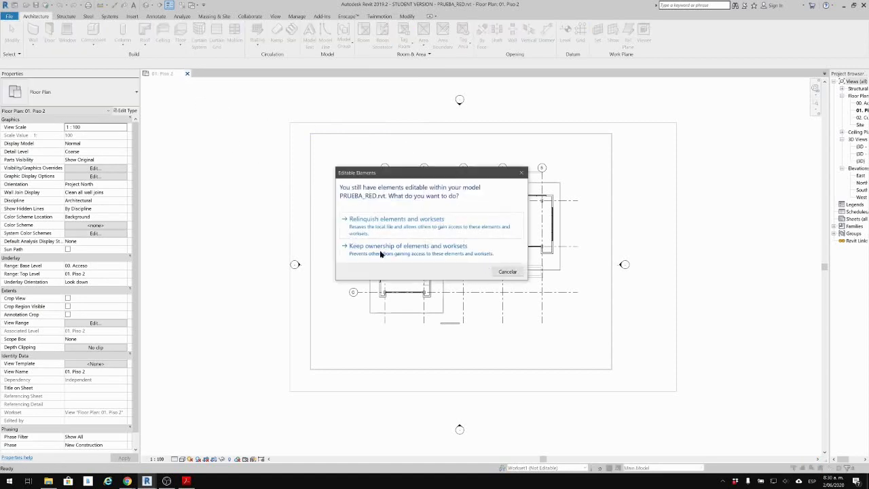
pyautogui.click(383, 251)
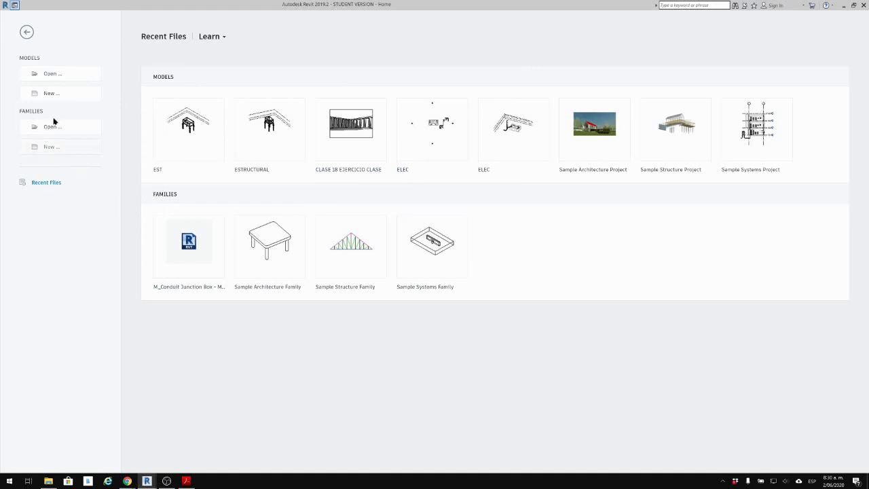
# Open PRUEBA_RED.rvt from drive D: detached from central, discarding its worksets.
pyautogui.click(51, 73)
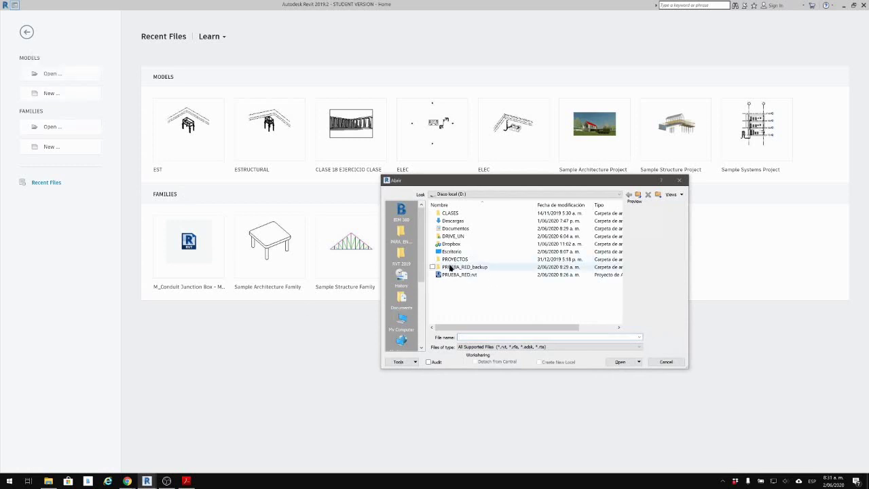
pyautogui.click(448, 275)
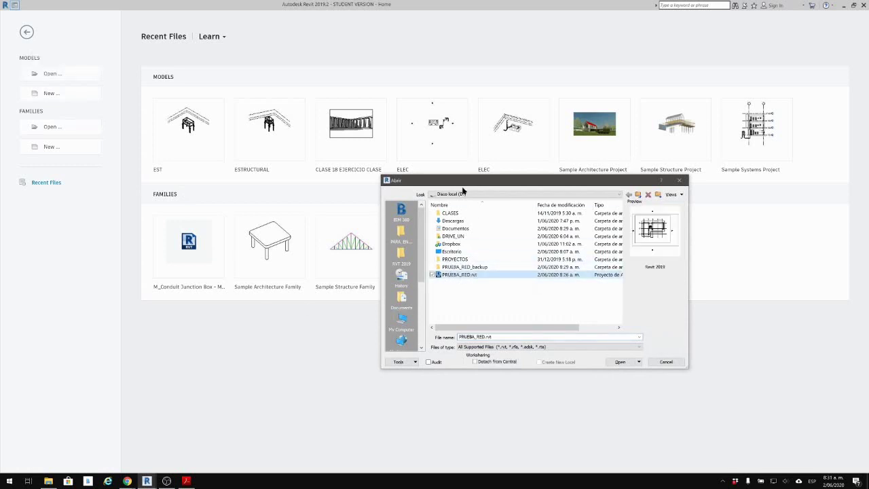
pyautogui.click(495, 362)
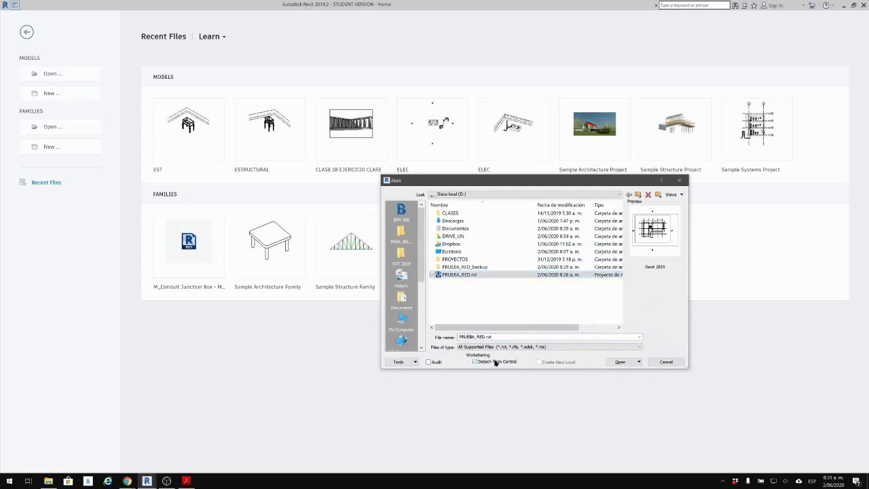
pyautogui.click(619, 362)
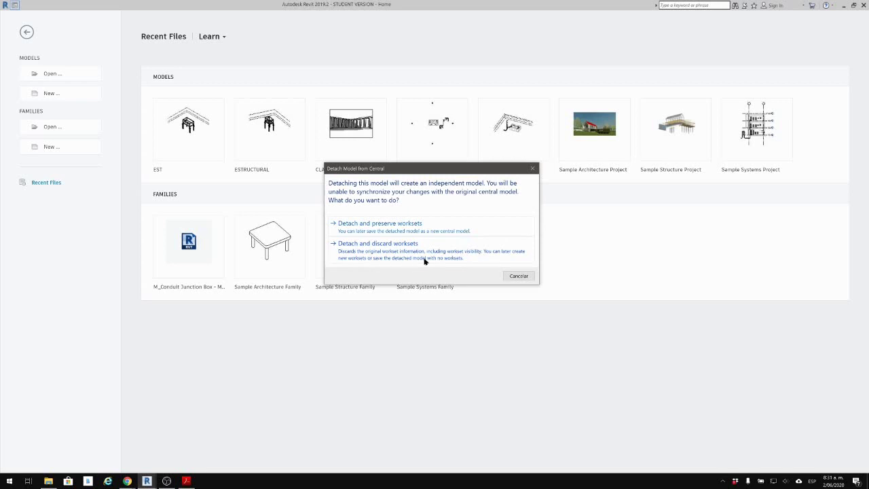
pyautogui.click(378, 254)
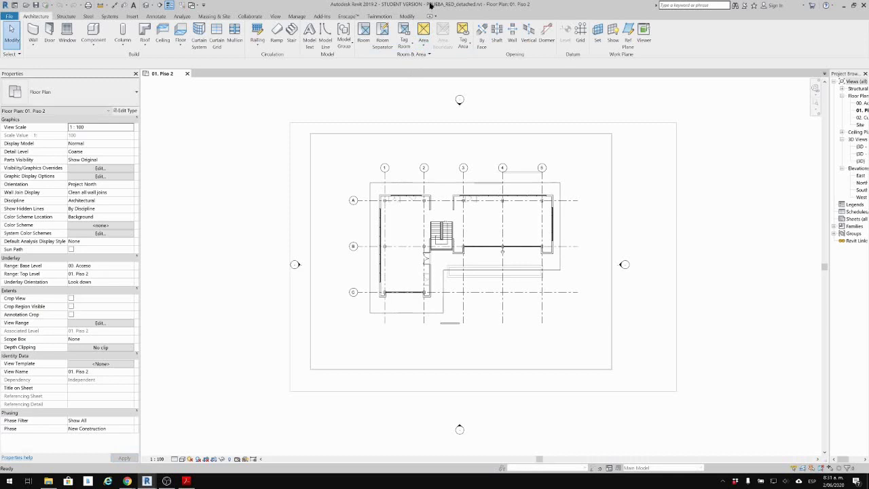
pyautogui.moveTo(554, 247); pyautogui.dragTo(483, 243, button='middle')
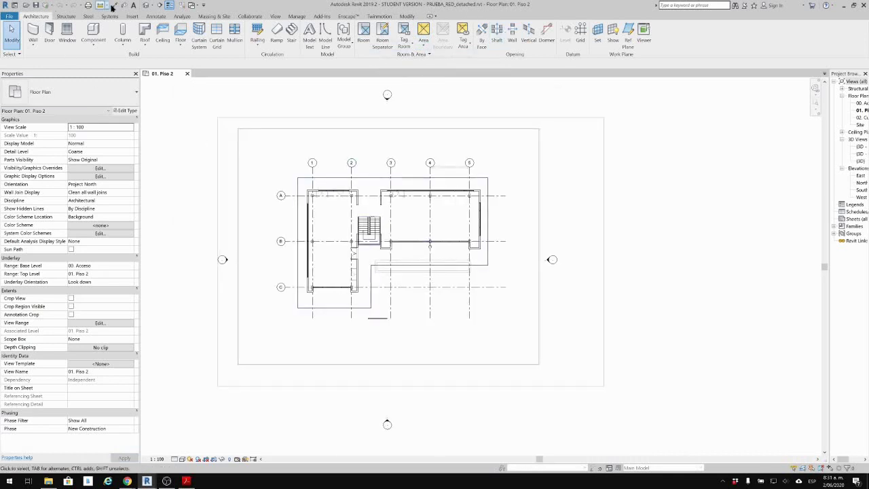
# Open the default 3D view and place an 1800 x 1500mm M_Window-Casement-Double-Sidelight window in the brick boundary wall.
pyautogui.click(148, 6)
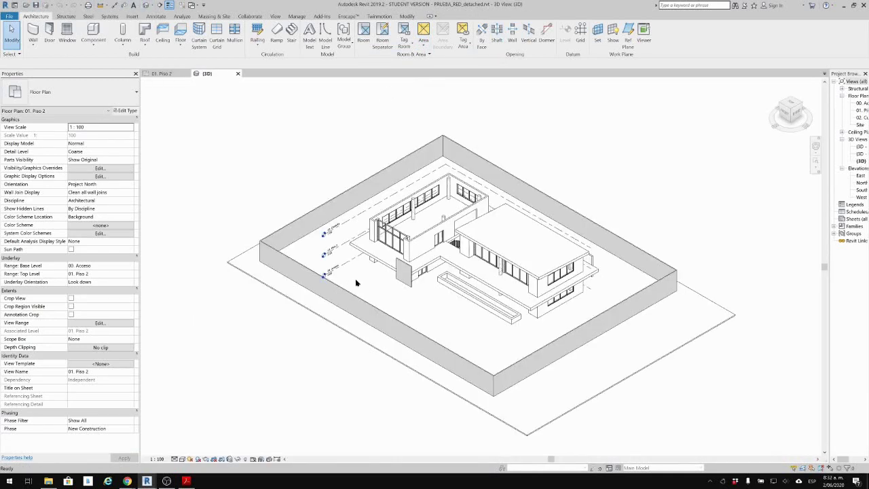
pyautogui.click(249, 16)
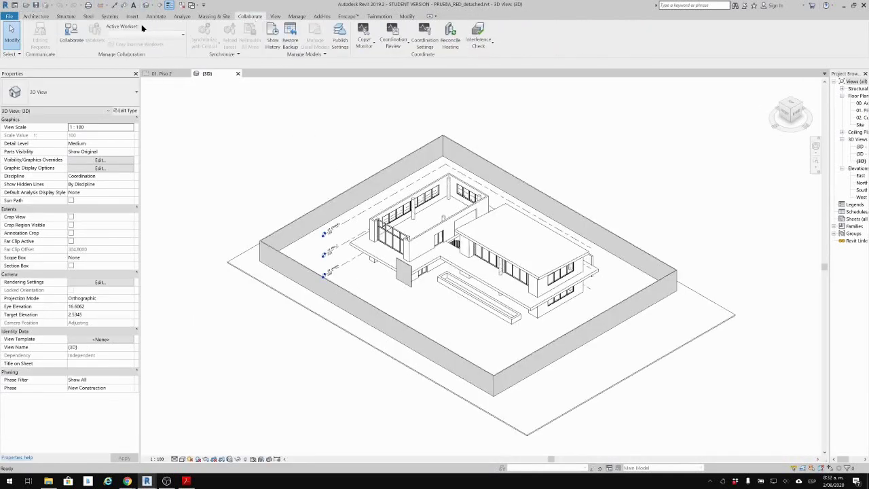
pyautogui.click(481, 372)
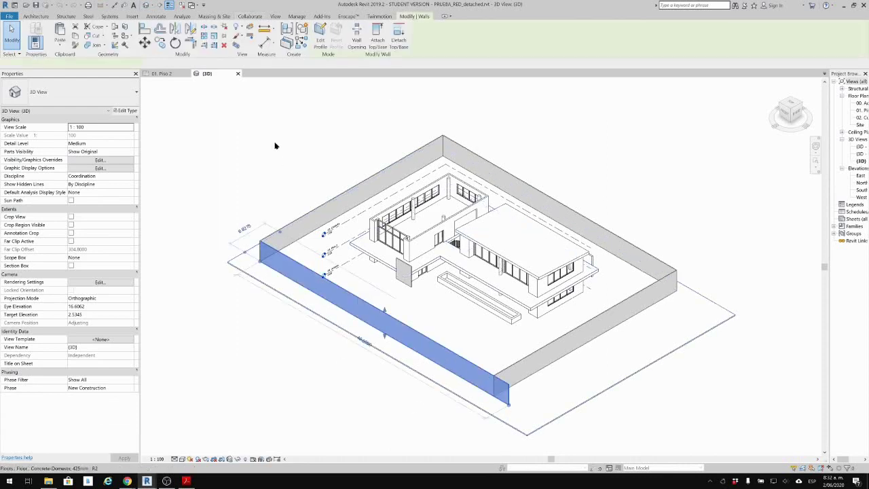
pyautogui.click(36, 16)
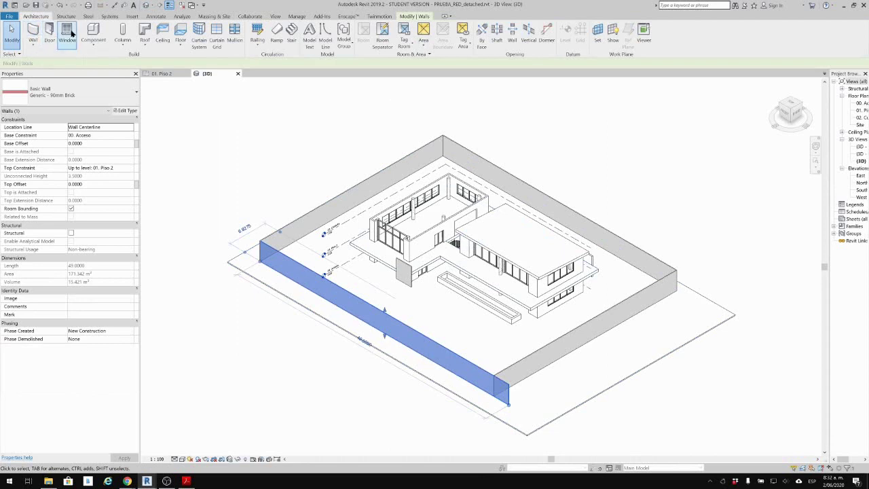
pyautogui.click(68, 34)
pyautogui.click(559, 353)
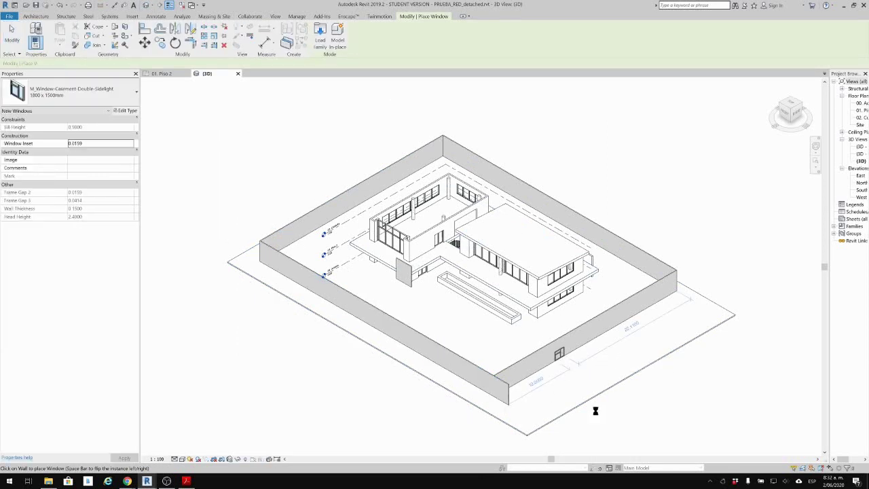
pyautogui.scroll(5, 585, 389)
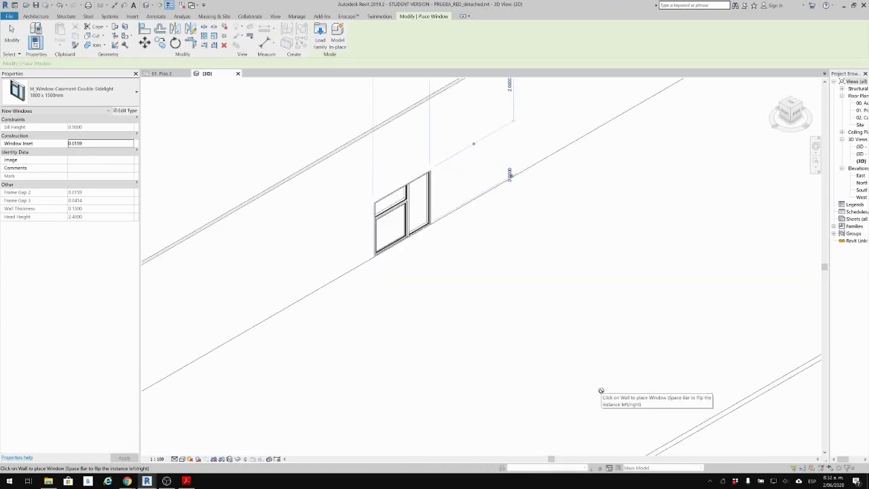
pyautogui.moveTo(462, 242); pyautogui.dragTo(501, 311, button='middle')
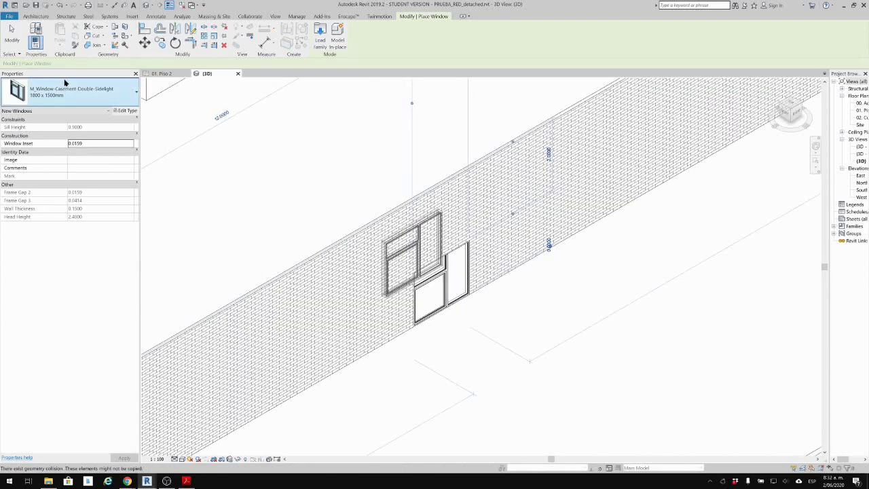
# Save the detached model on drive D: as PRUEBA_RED_detached.rvt.
pyautogui.click(38, 7)
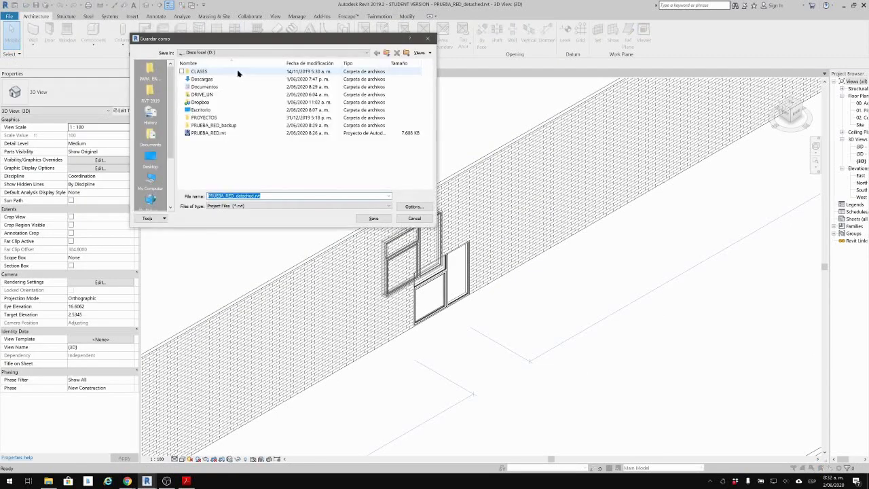
pyautogui.click(373, 218)
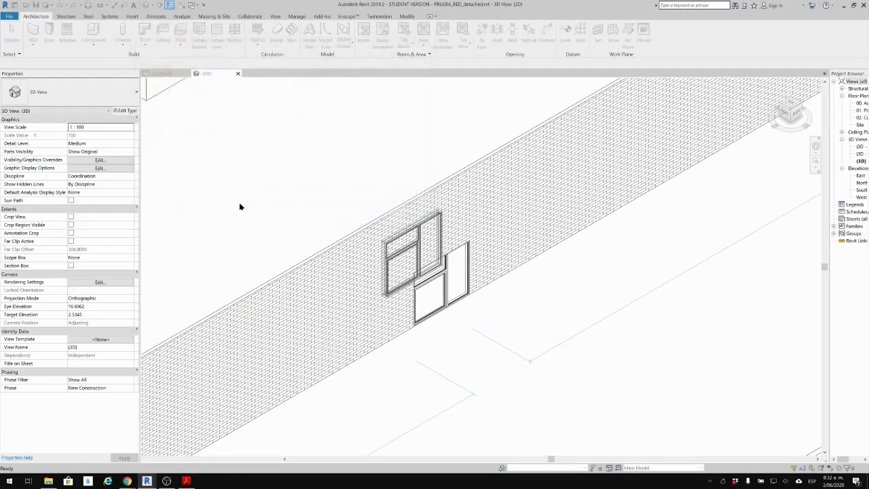
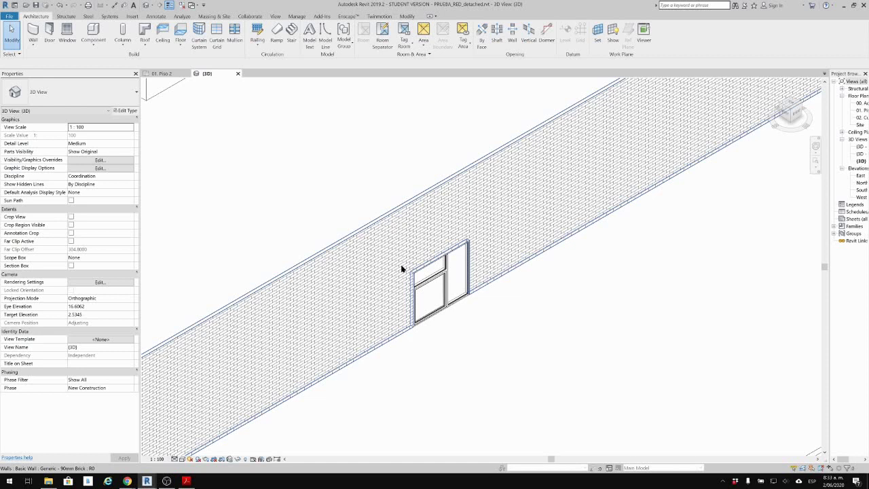
pyautogui.click(9, 30)
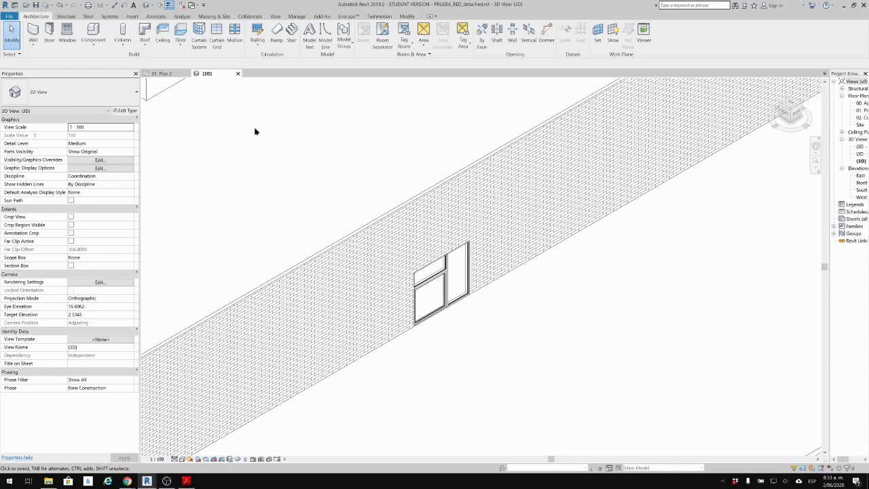
# Start an IFC export of the detached model and select the IFC2x3 COBie 2.4 Design Deliverable setup.
pyautogui.click(9, 17)
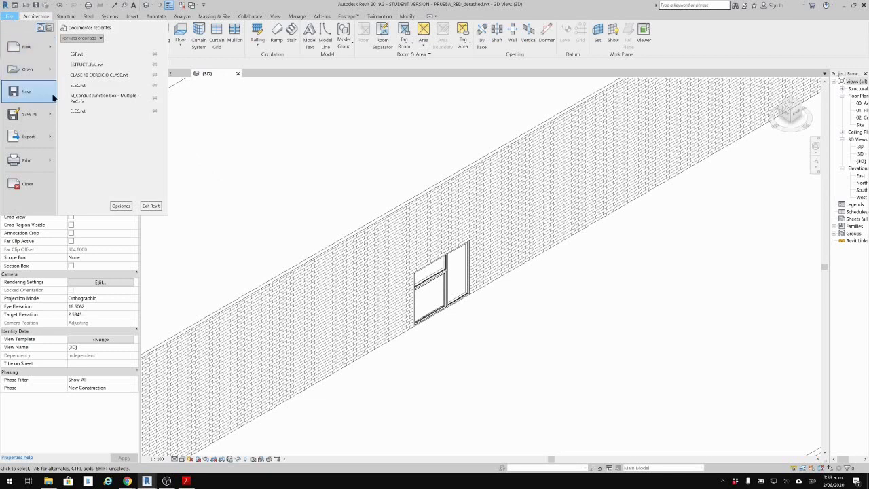
pyautogui.moveTo(54, 139)
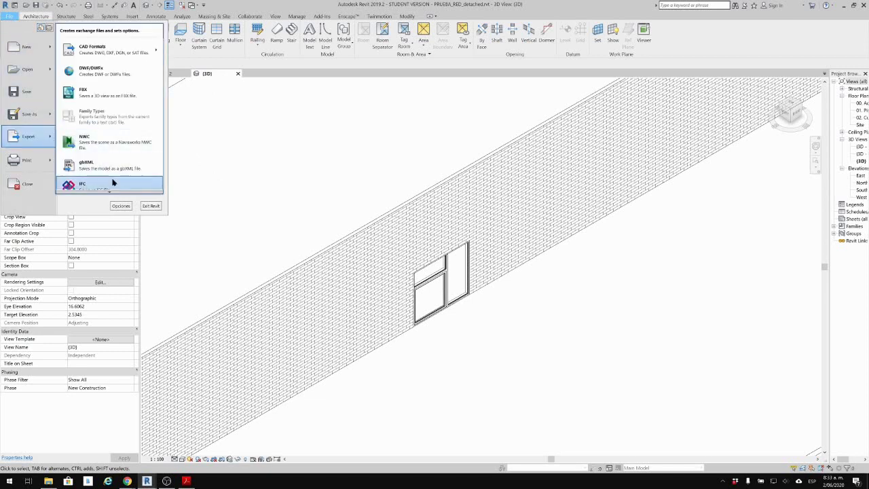
pyautogui.click(114, 188)
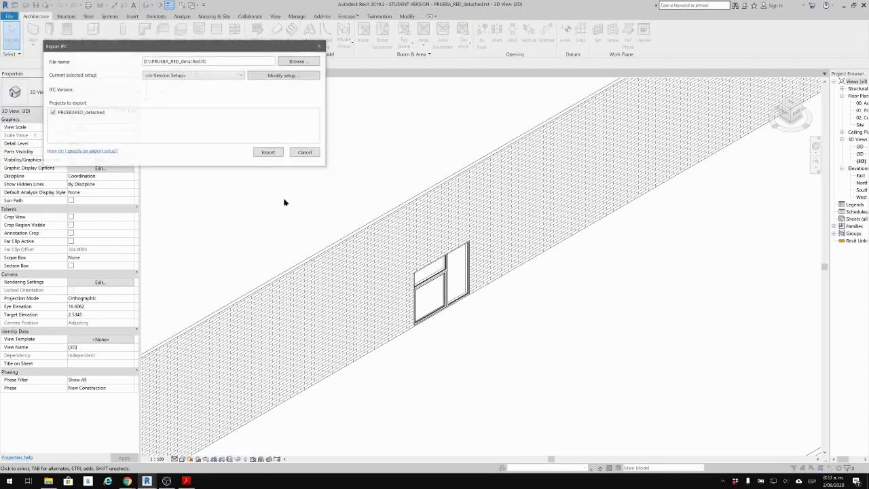
pyautogui.moveTo(179, 54); pyautogui.dragTo(457, 193)
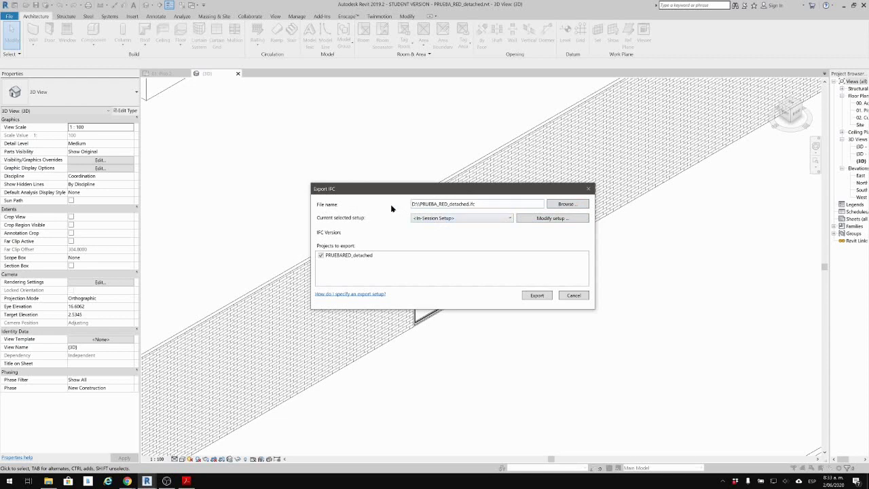
pyautogui.click(540, 225)
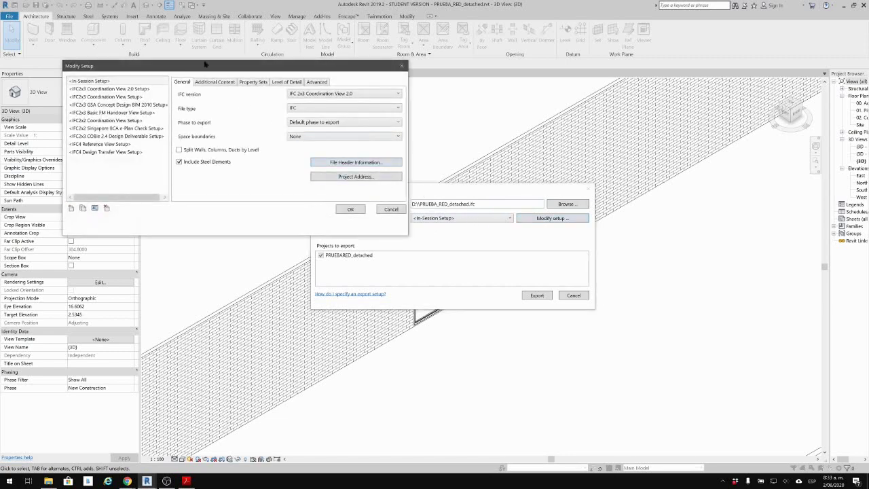
pyautogui.moveTo(205, 66); pyautogui.dragTo(570, 200)
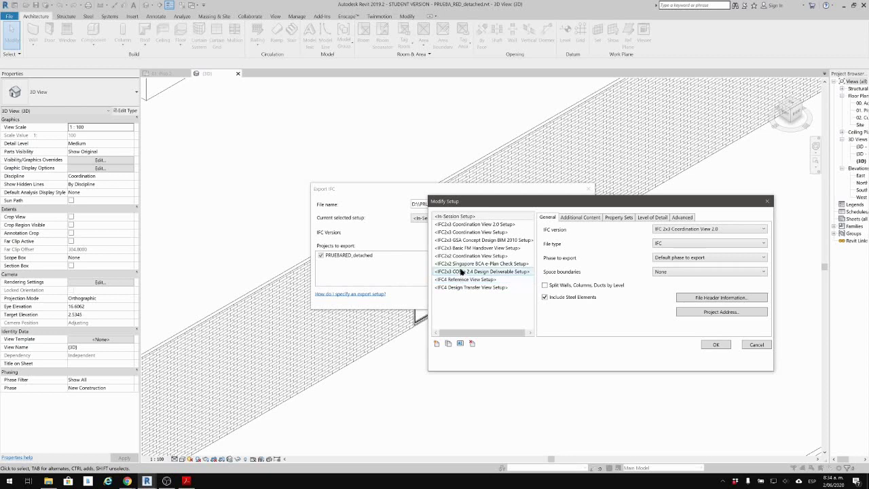
pyautogui.click(491, 233)
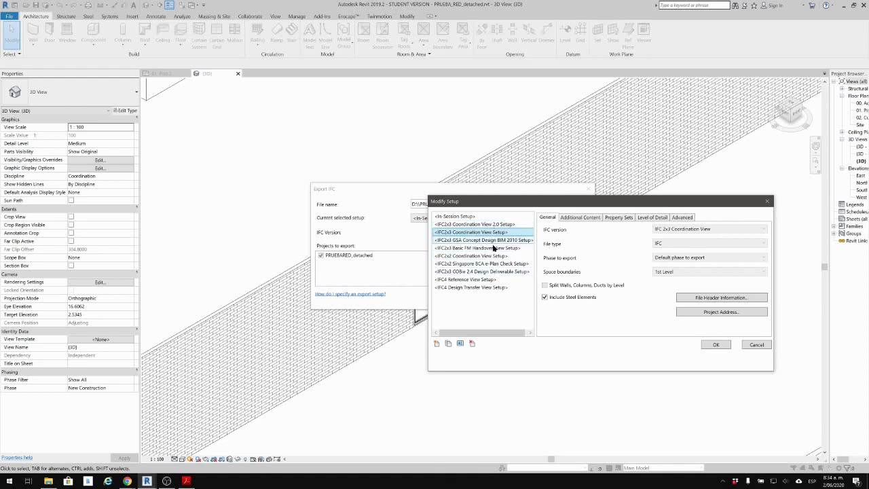
pyautogui.click(493, 271)
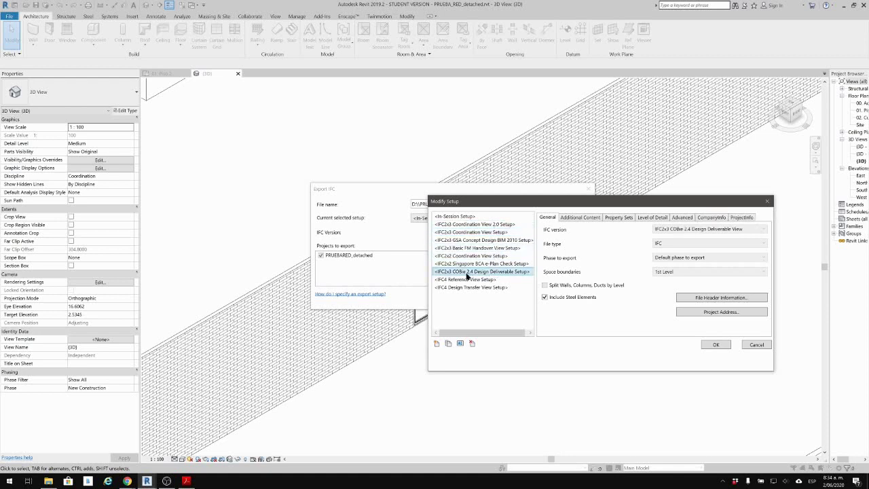
pyautogui.moveTo(538, 208); pyautogui.dragTo(470, 214)
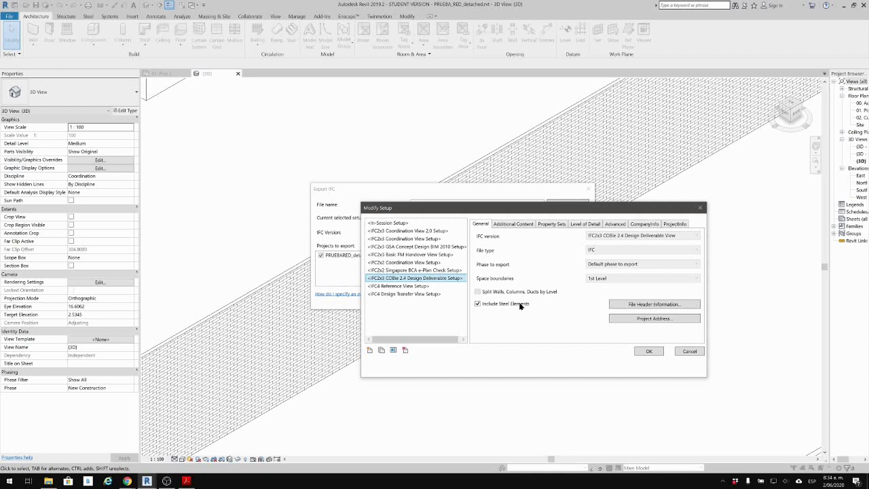
# Examine the COBie setup's additional content, property sets, level of detail, advanced, company and project information settings.
pyautogui.click(511, 224)
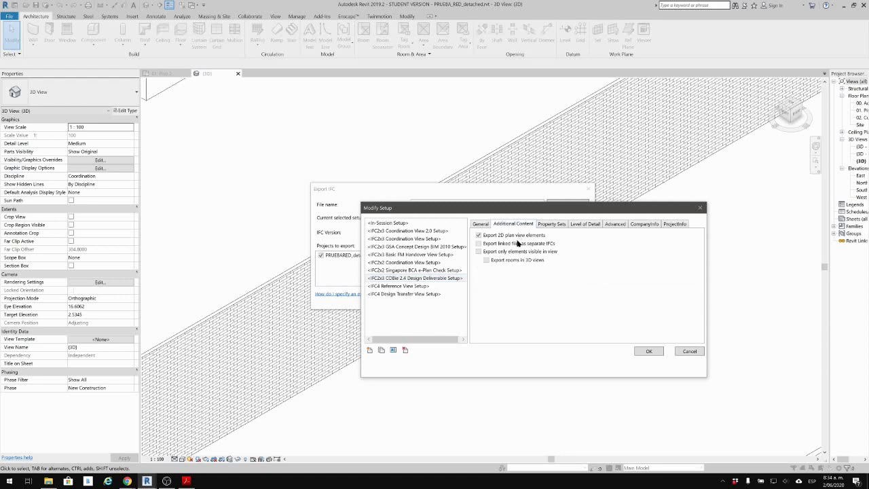
pyautogui.click(561, 228)
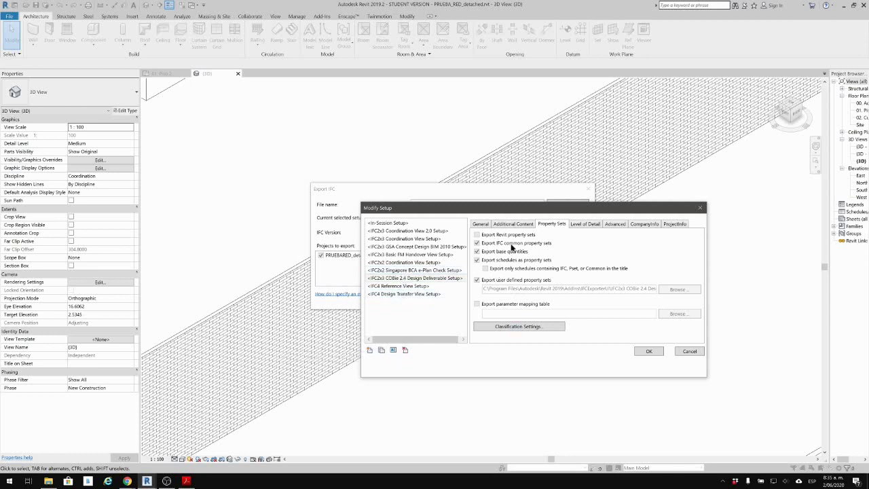
pyautogui.click(584, 224)
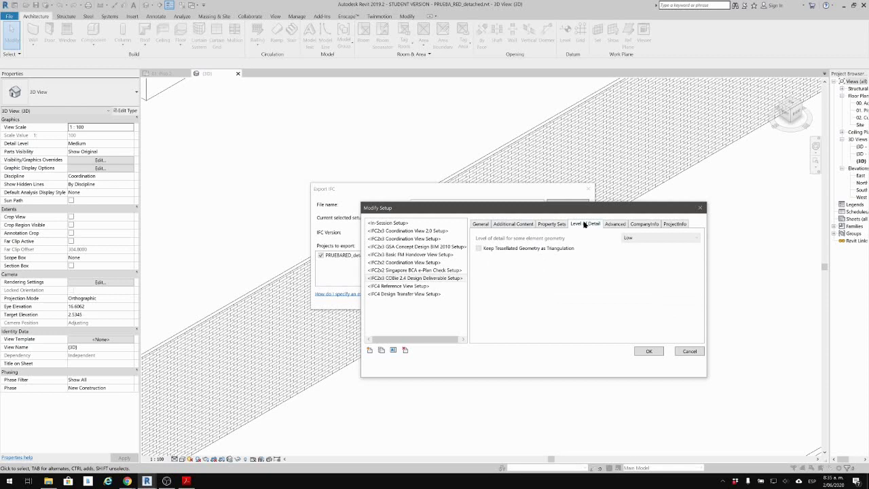
pyautogui.click(651, 224)
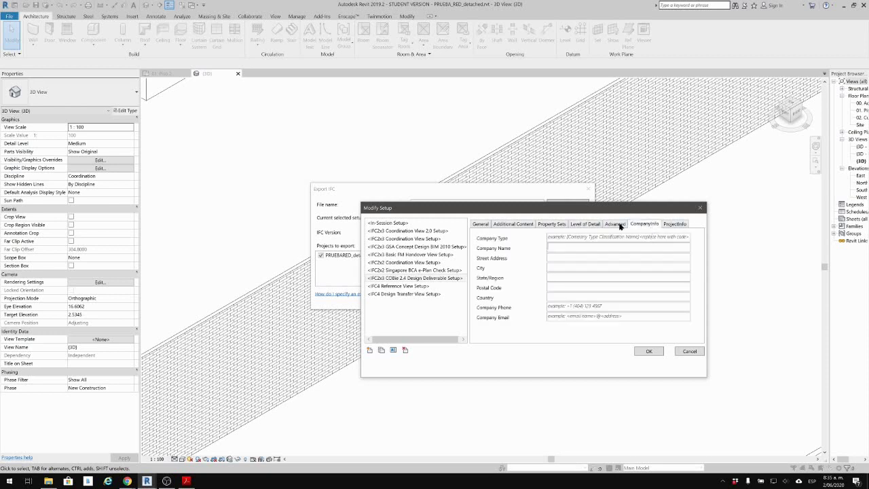
pyautogui.click(617, 224)
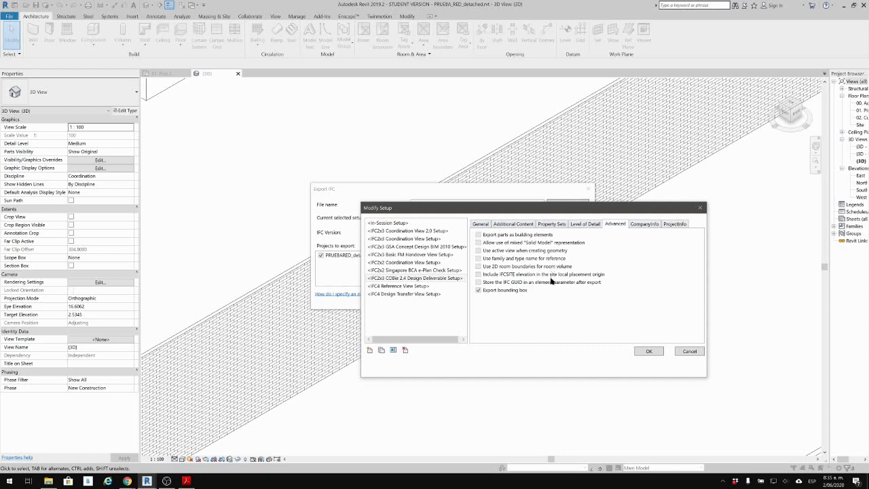
pyautogui.click(645, 224)
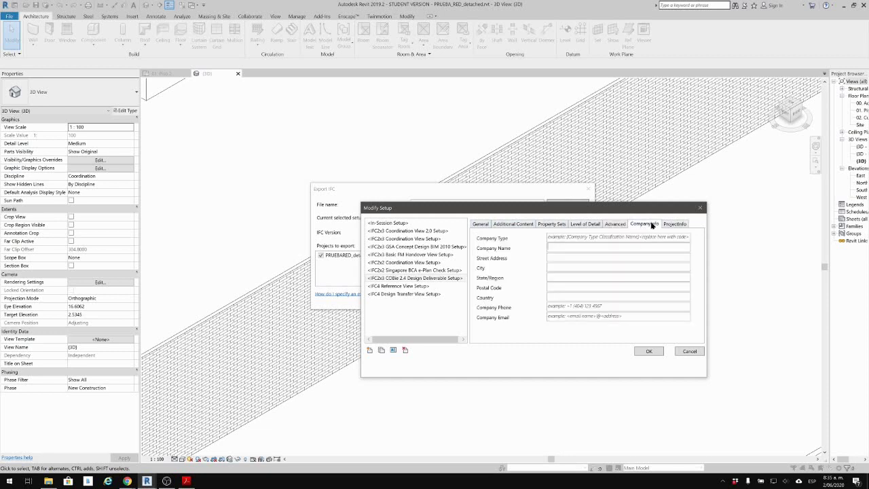
pyautogui.click(668, 224)
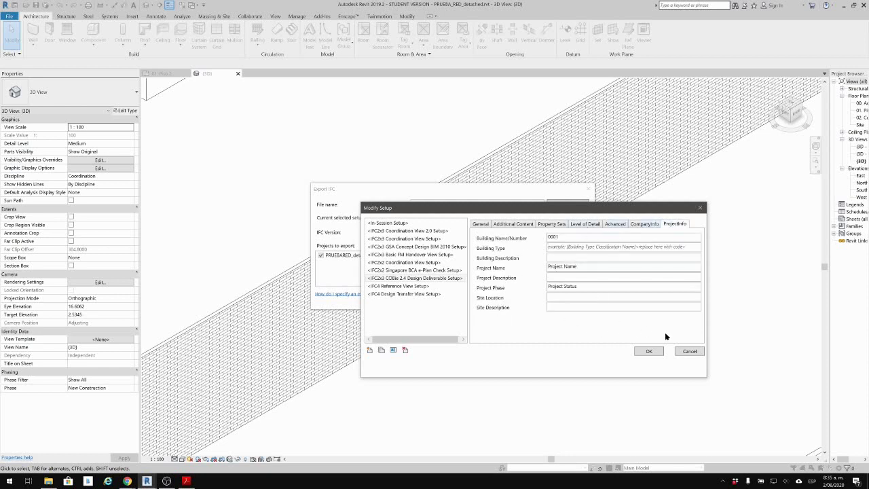
# Accept the COBie 2.4 setup and export the model to PRUEBA_RED_detached.ifc on drive D:.
pyautogui.click(651, 351)
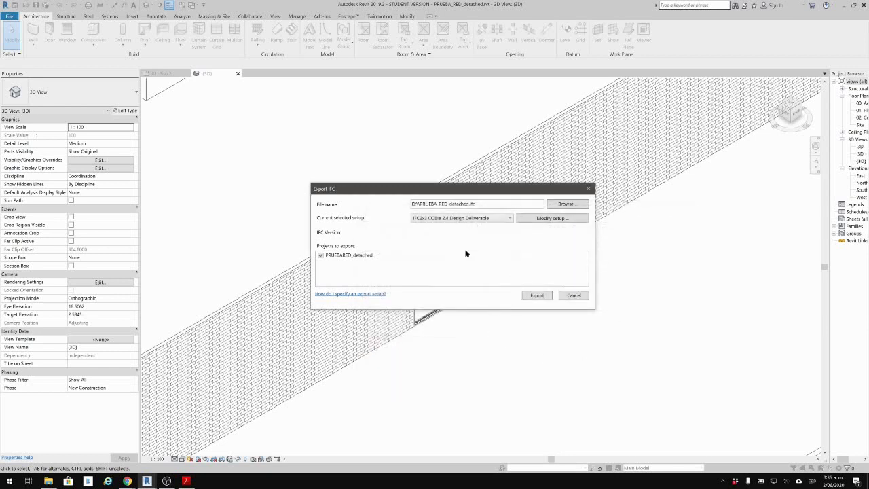
pyautogui.click(537, 295)
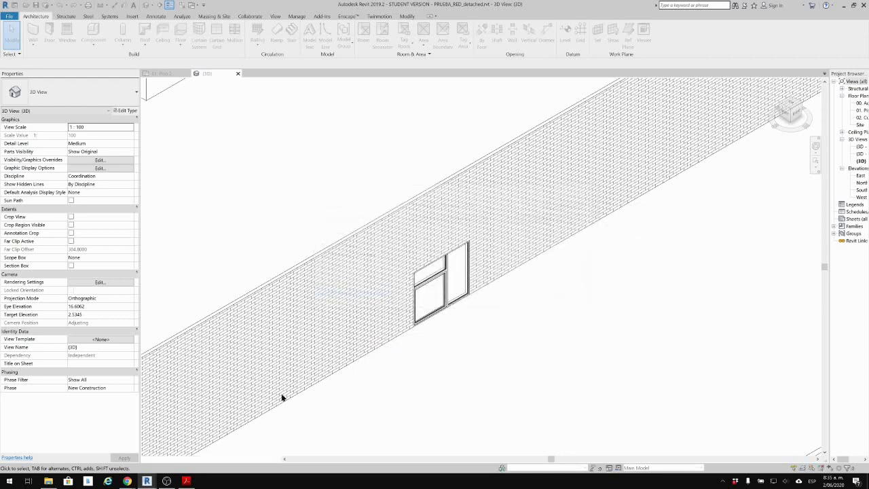
# Open the exported PRUEBA_RED_detached.ifc from drive D: in BIMcollab ZOOM.
pyautogui.click(48, 481)
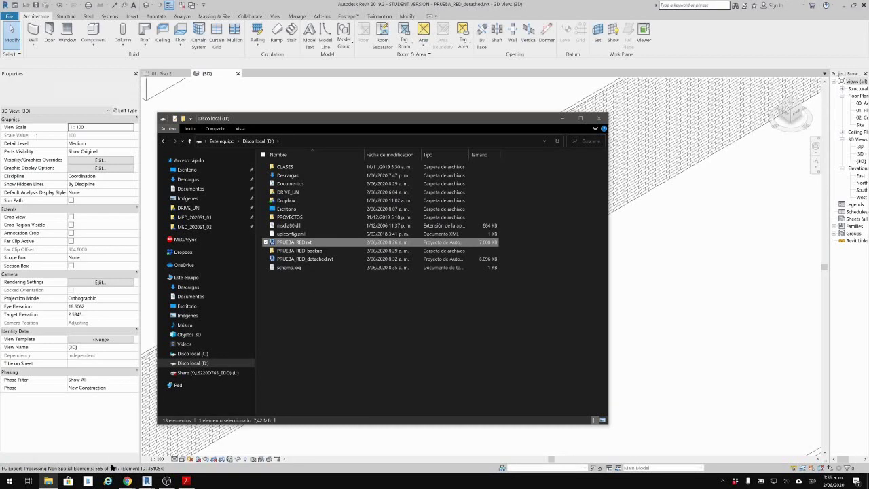
pyautogui.click(330, 339)
pyautogui.click(328, 284)
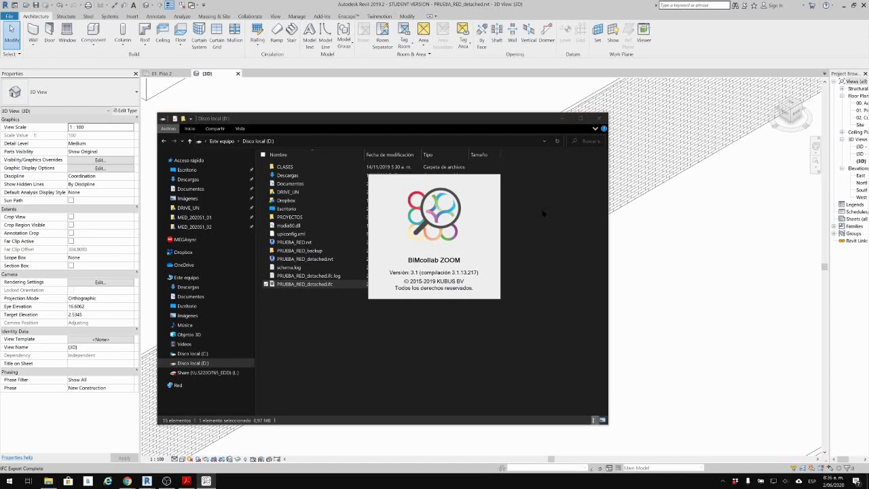
# Switch back to Revit and examine the double casement window in the brick perimeter wall, up close and in context.
pyautogui.click(632, 244)
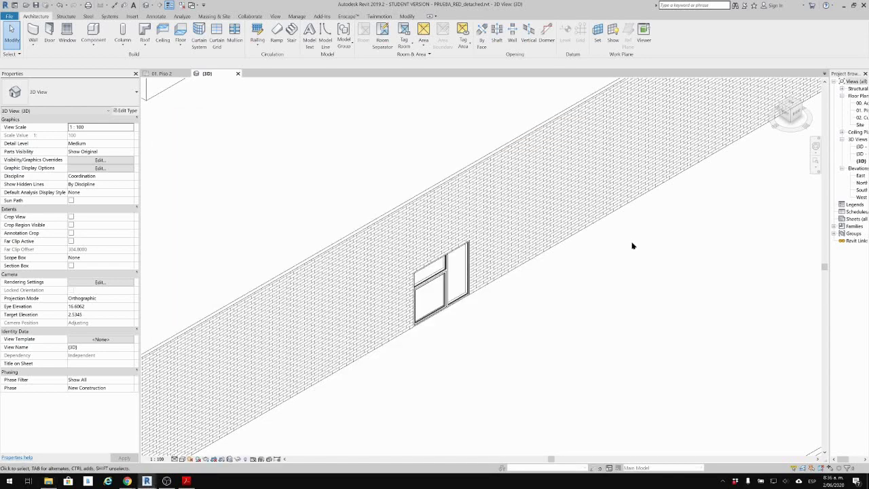
pyautogui.click(437, 278)
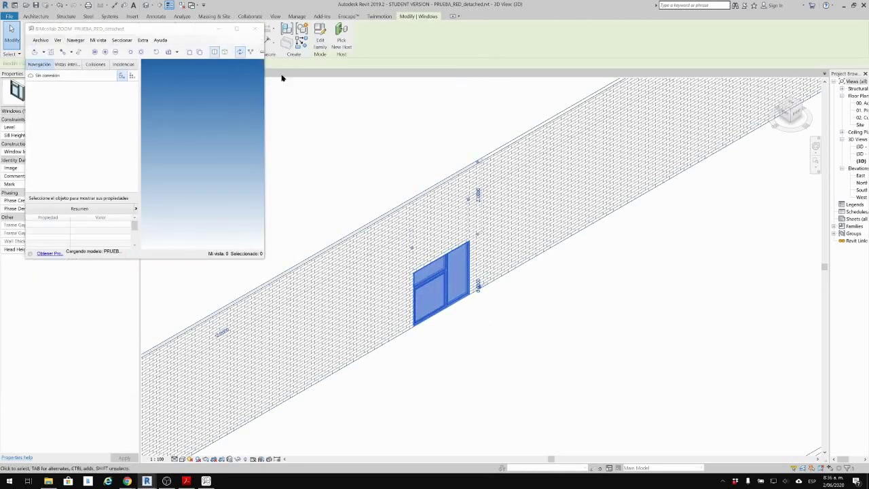
pyautogui.click(216, 30)
pyautogui.click(215, 29)
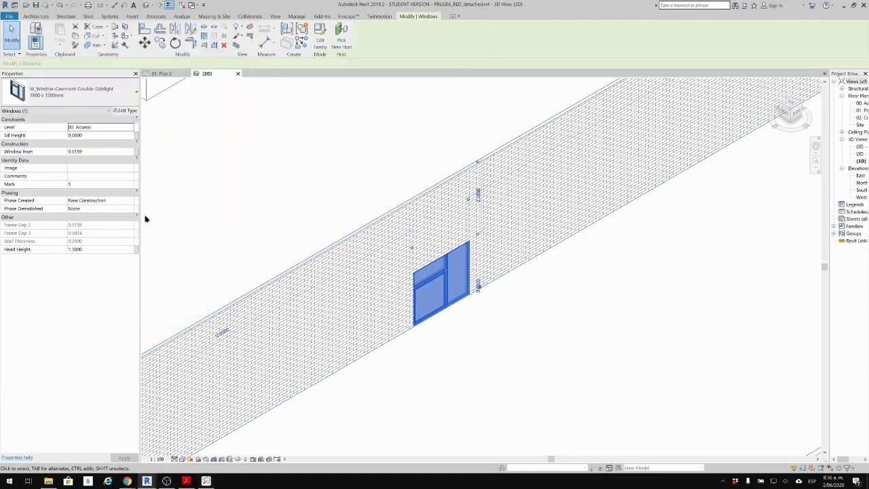
pyautogui.moveTo(431, 264); pyautogui.dragTo(481, 296, button='middle')
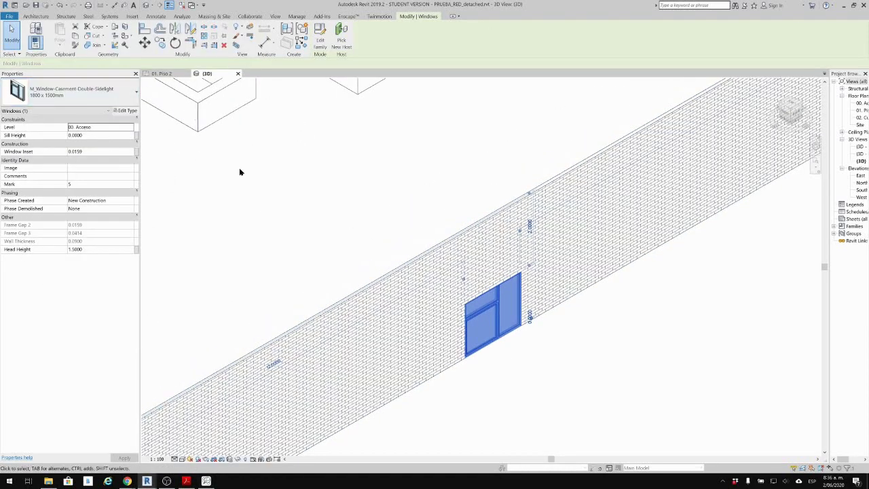
pyautogui.scroll(-3, 362, 218)
pyautogui.moveTo(366, 204); pyautogui.dragTo(371, 258, button='middle')
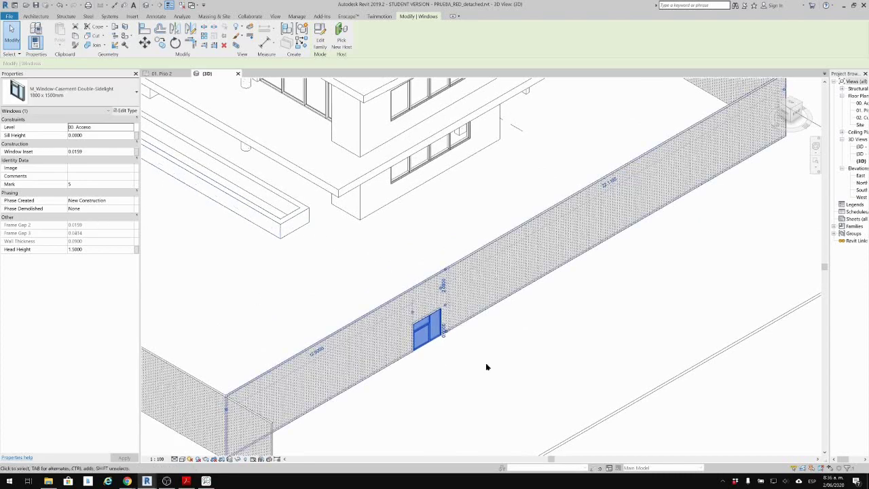
pyautogui.scroll(2, 382, 323)
pyautogui.scroll(3, 382, 323)
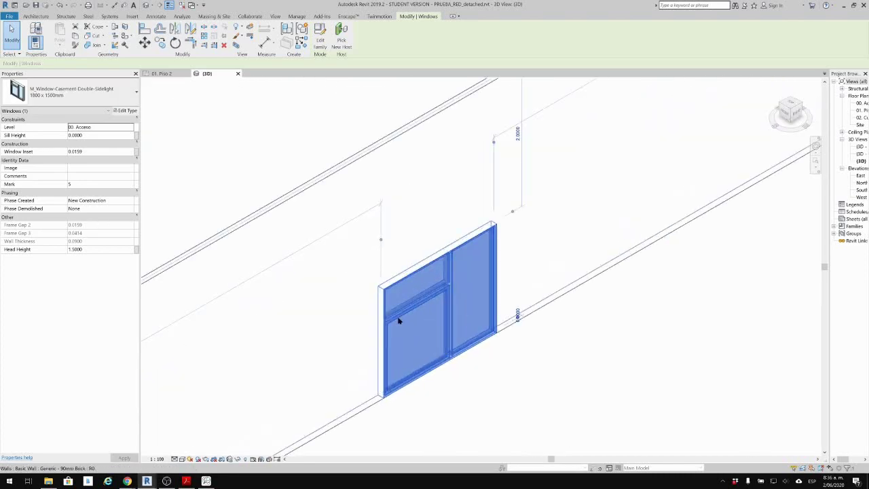
pyautogui.scroll(3, 460, 306)
pyautogui.click(569, 415)
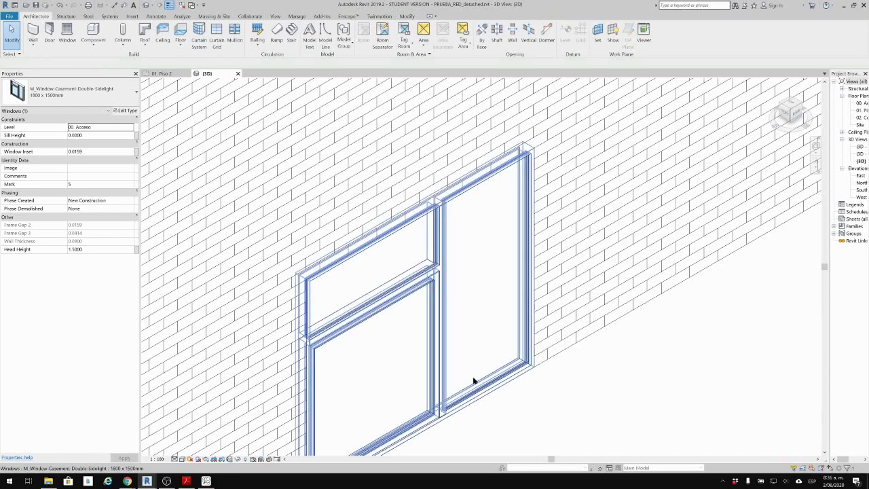
pyautogui.moveTo(473, 380); pyautogui.dragTo(515, 312, button='middle')
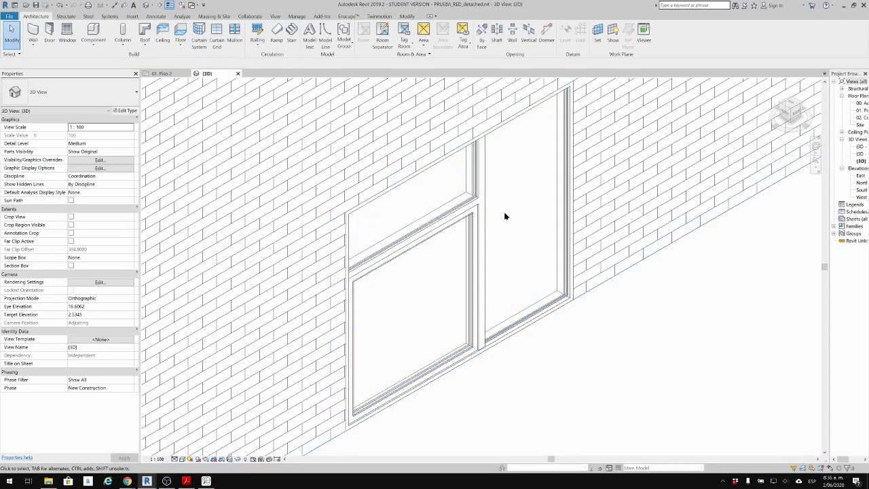
pyautogui.keyDown('shift'); pyautogui.moveTo(504, 213); pyautogui.dragTo(202, 212, button='middle'); pyautogui.keyUp('shift')
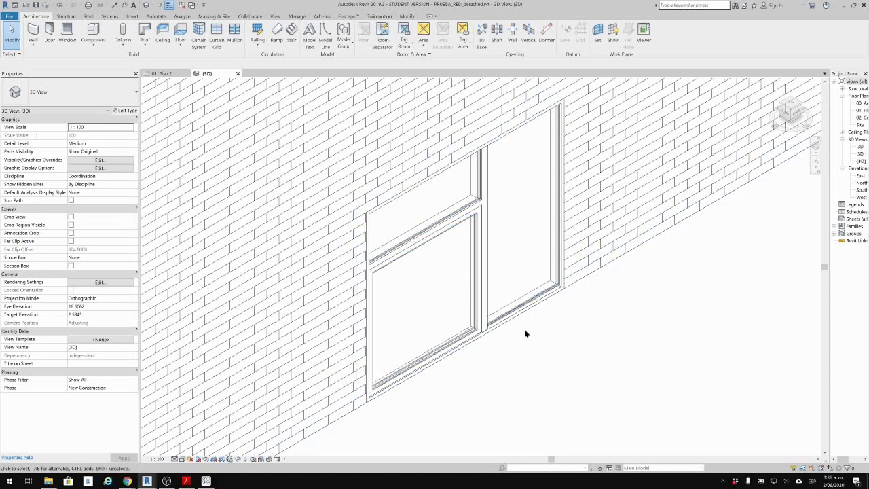
pyautogui.click(483, 268)
pyautogui.scroll(-4, 499, 213)
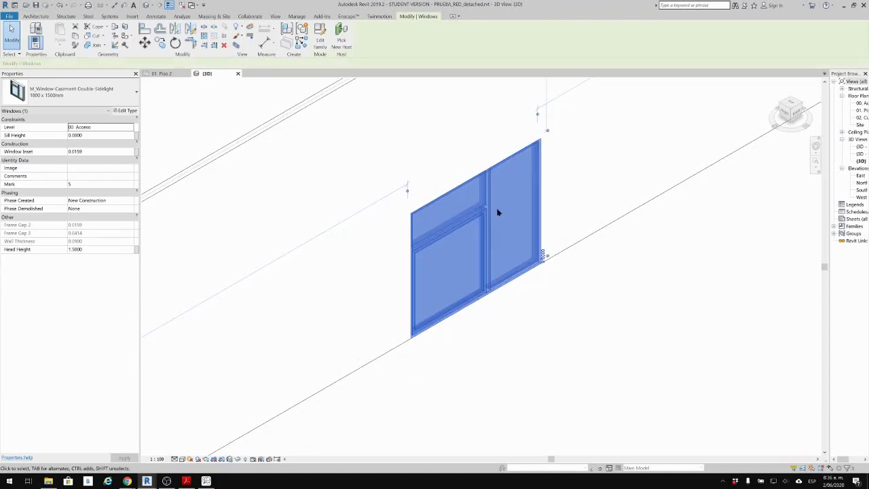
pyautogui.scroll(-3, 402, 270)
pyautogui.moveTo(353, 175); pyautogui.dragTo(363, 198, button='middle')
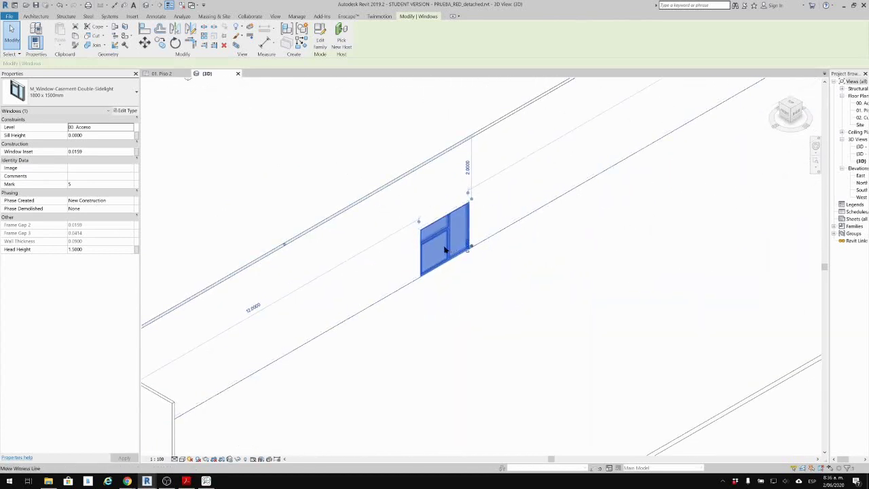
pyautogui.scroll(3, 464, 240)
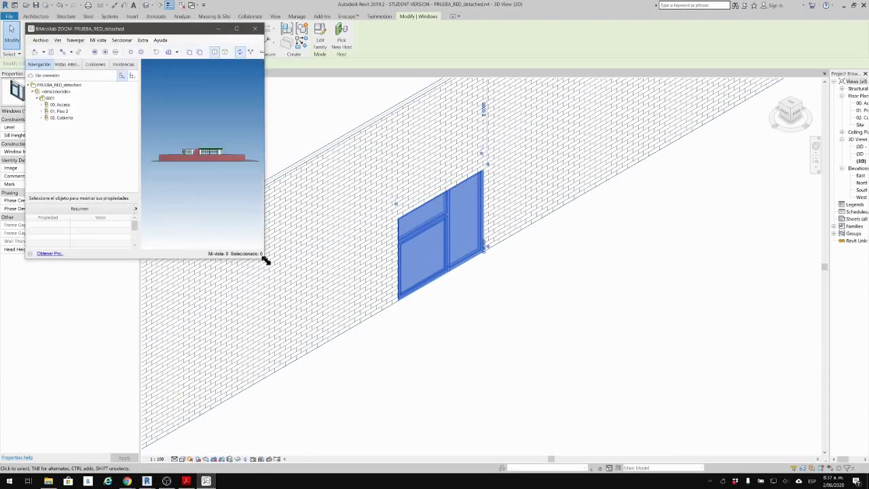
# Switch to BIMcollab ZOOM, enlarge and reposition its window over Revit, and give the object properties area more height.
pyautogui.moveTo(264, 256); pyautogui.dragTo(679, 385)
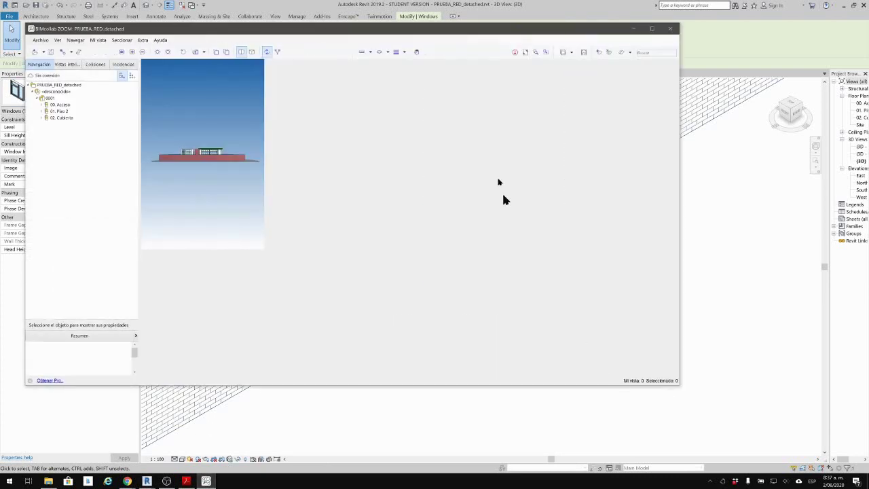
pyautogui.moveTo(441, 30); pyautogui.dragTo(555, 47)
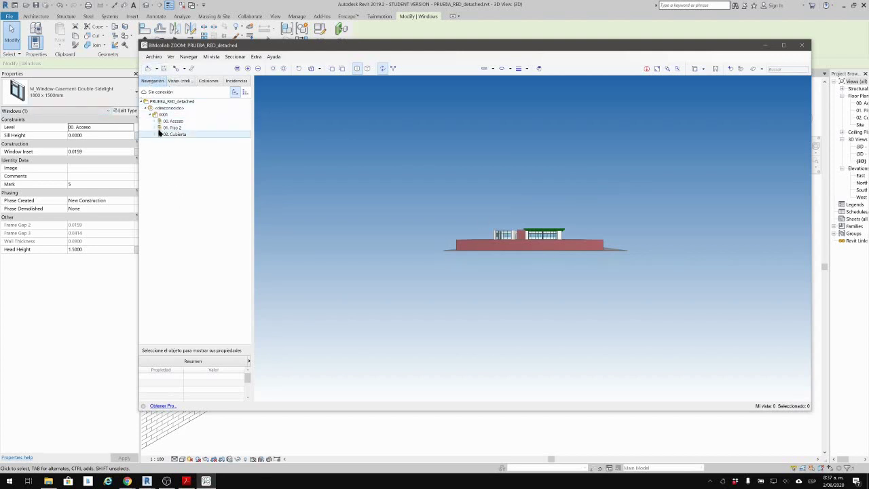
pyautogui.moveTo(184, 345); pyautogui.dragTo(185, 230)
# Review the smart views and the local clash rule groups, including Clash detection basics, Structural vs MEP and Architectural vs Structural.
pyautogui.click(178, 80)
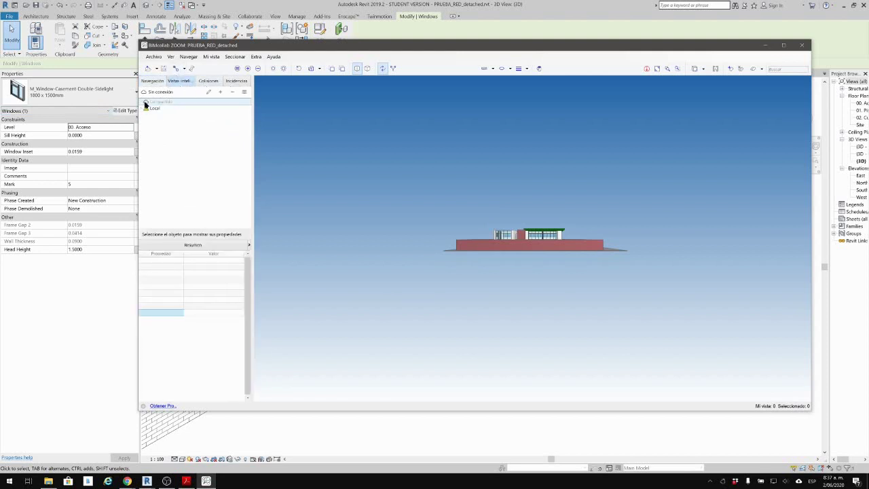
pyautogui.click(207, 80)
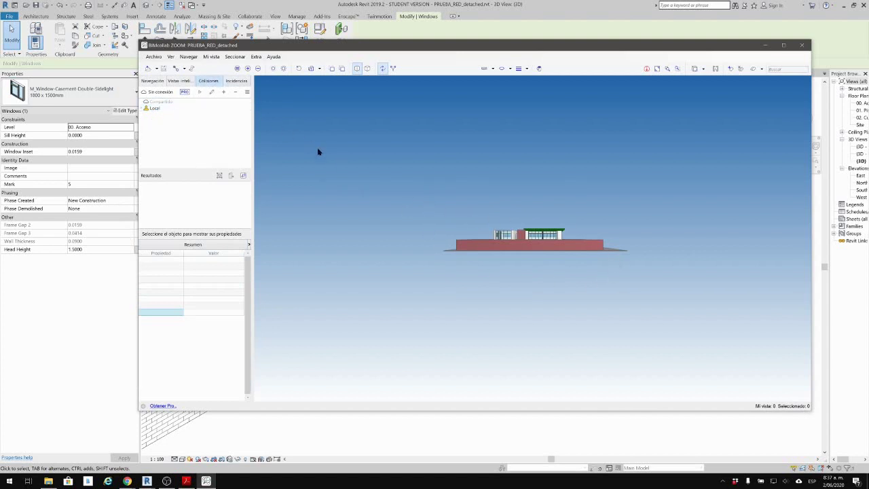
pyautogui.click(144, 110)
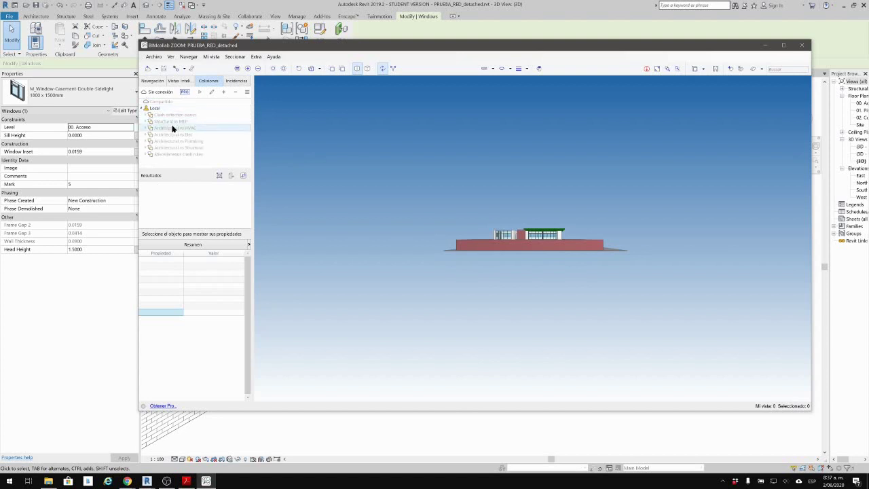
pyautogui.click(174, 121)
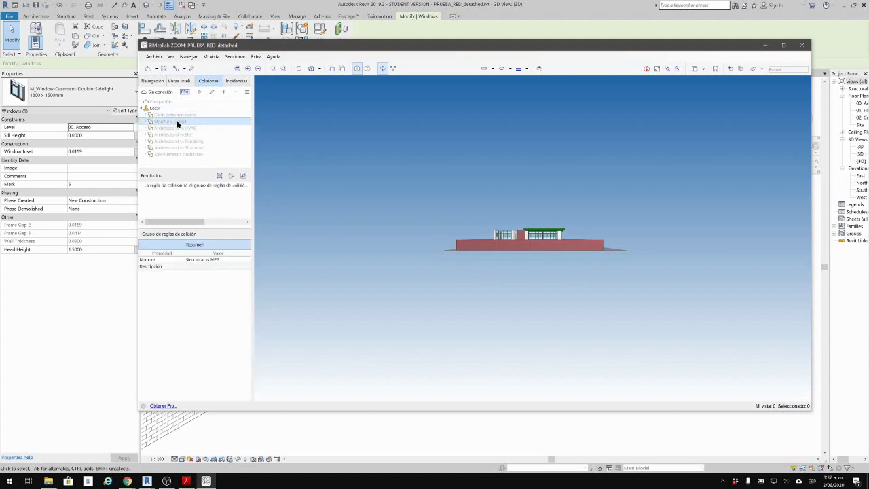
pyautogui.click(177, 115)
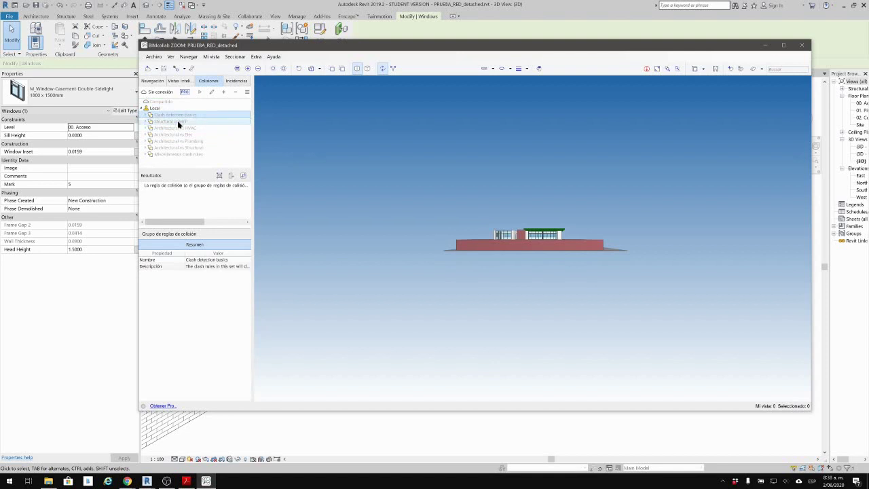
pyautogui.click(178, 121)
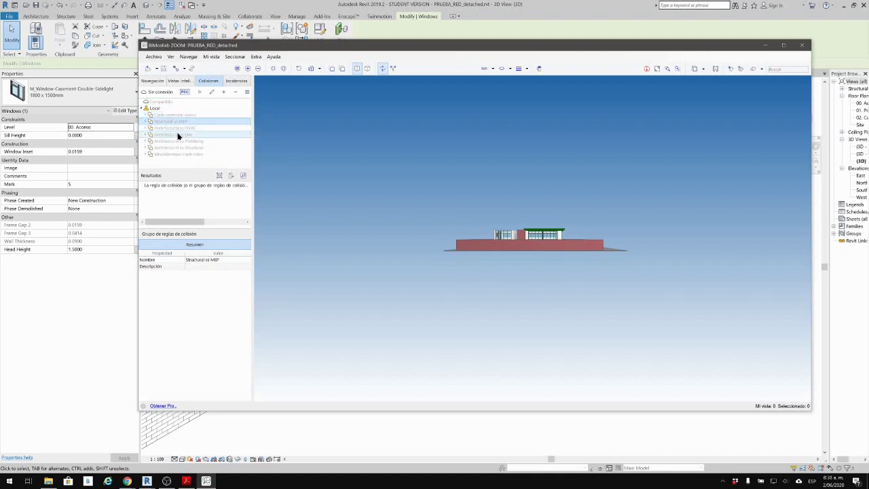
pyautogui.click(178, 129)
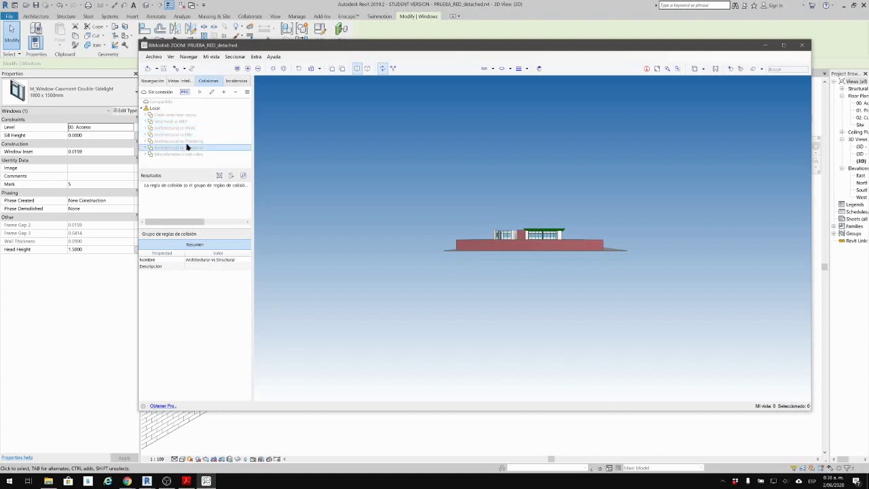
pyautogui.press('Up')
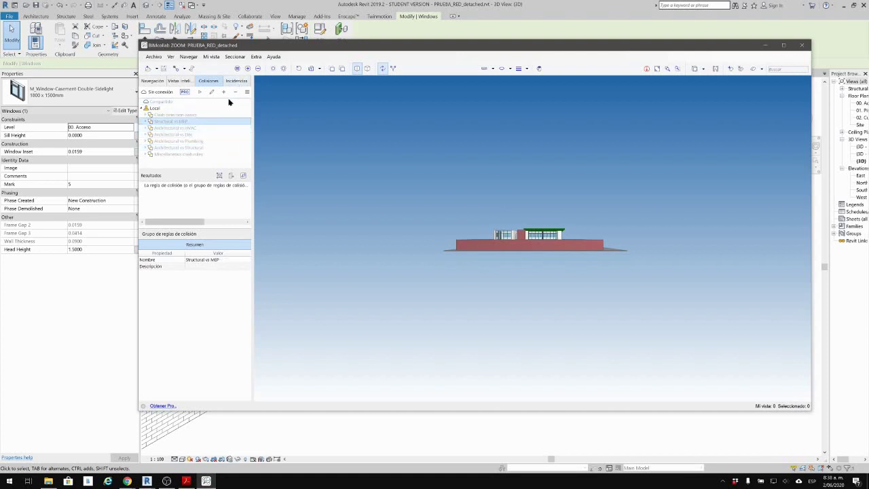
# Return to the model's navigation structure and inspect the IFC building and the window in its perimeter wall in 3D.
pyautogui.click(153, 81)
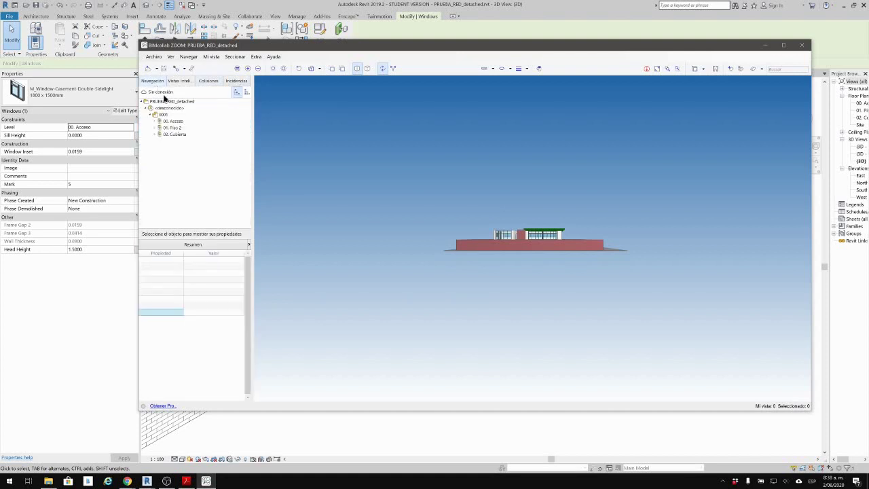
pyautogui.scroll(5, 520, 203)
pyautogui.scroll(-5, 516, 202)
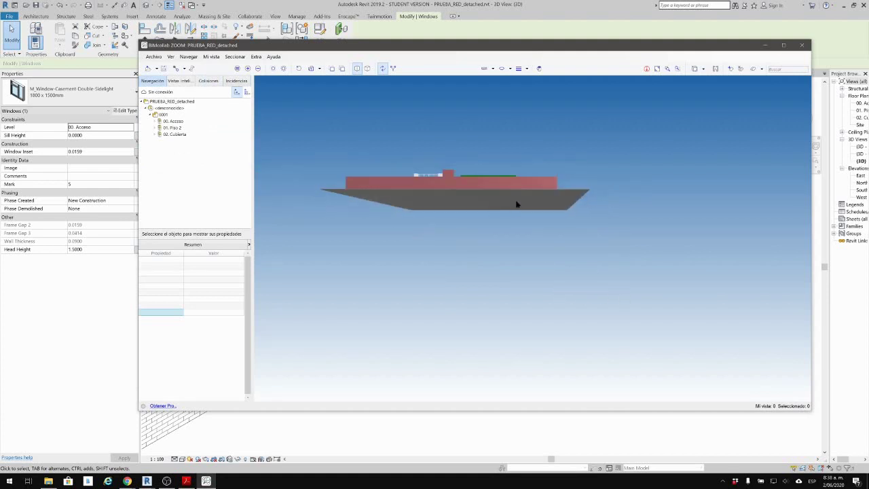
pyautogui.scroll(3, 564, 228)
pyautogui.moveTo(563, 228); pyautogui.dragTo(506, 270)
pyautogui.scroll(-6, 505, 270)
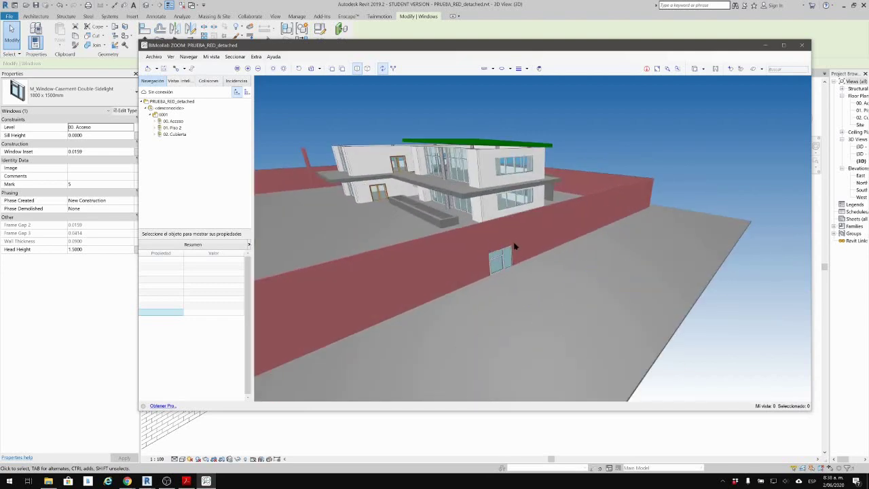
pyautogui.scroll(-5, 479, 176)
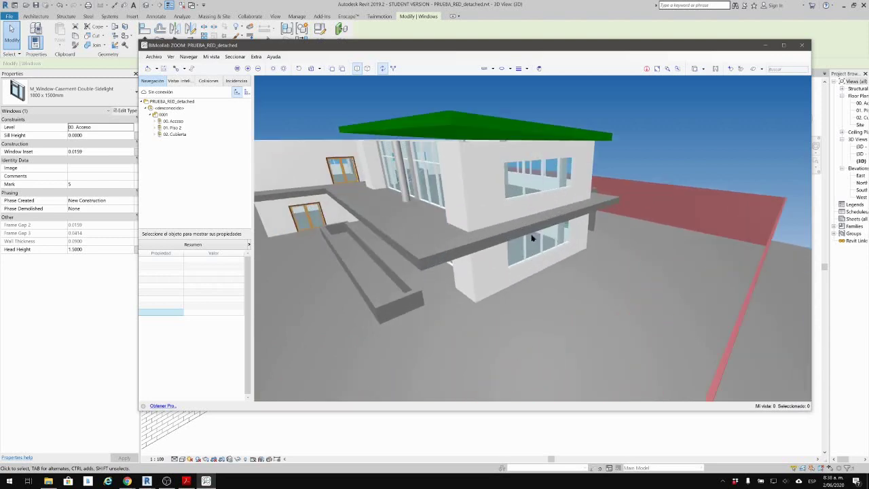
pyautogui.scroll(3, 521, 291)
pyautogui.scroll(-4, 521, 291)
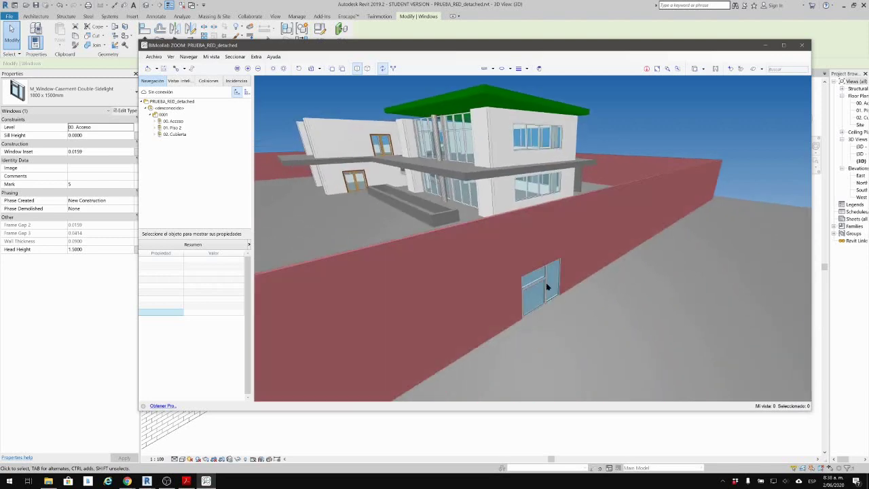
# Examine the perimeter wall window's summary, location, material, clashes, window property set and base quantities.
pyautogui.click(547, 286)
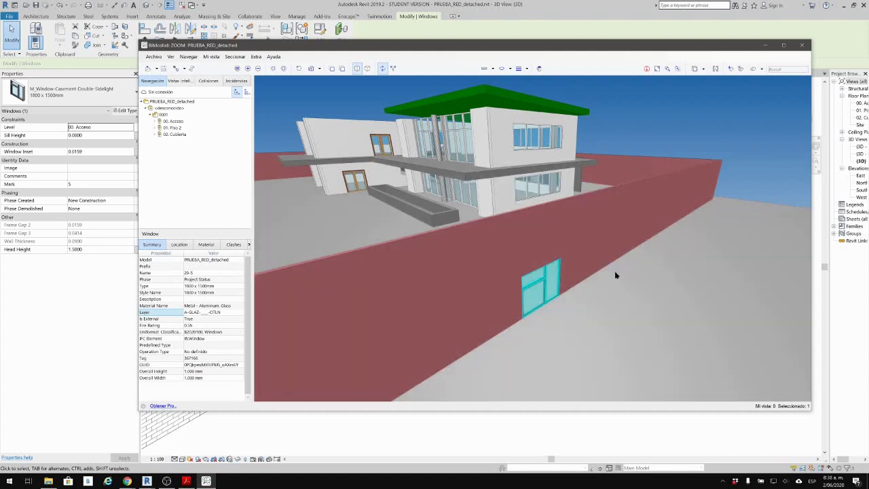
pyautogui.moveTo(253, 347); pyautogui.dragTo(300, 347)
pyautogui.click(177, 244)
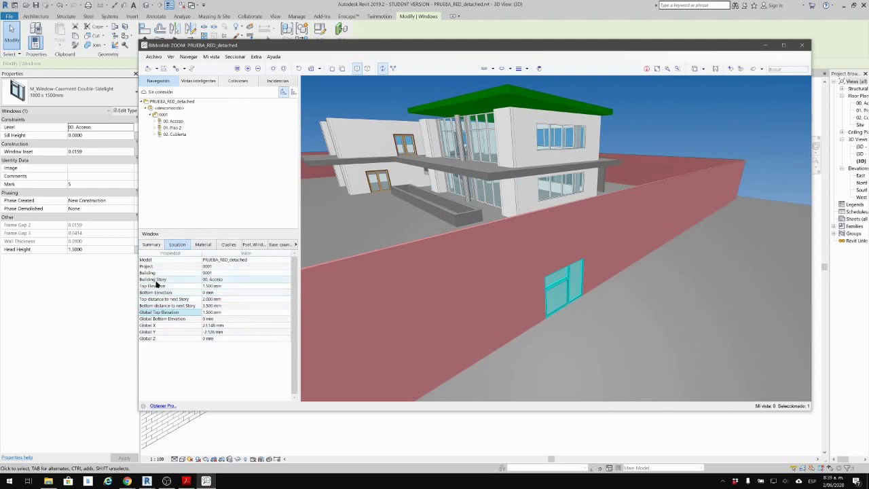
pyautogui.click(210, 338)
pyautogui.click(203, 245)
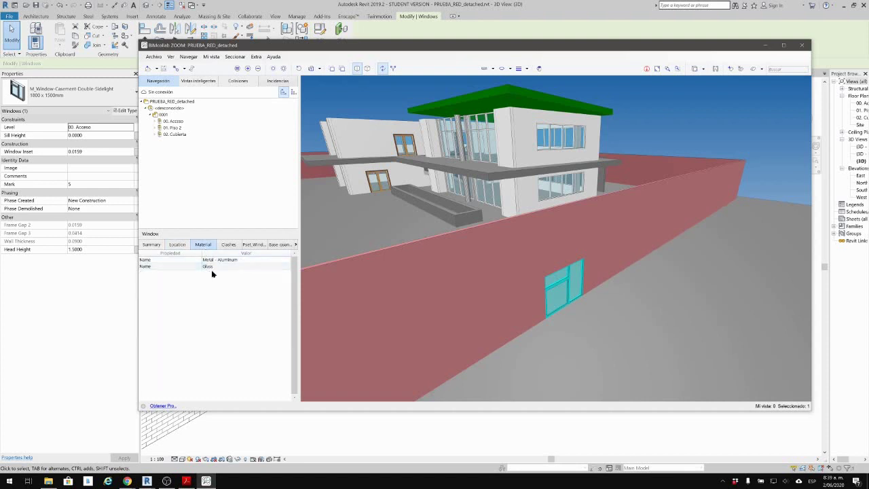
pyautogui.click(229, 245)
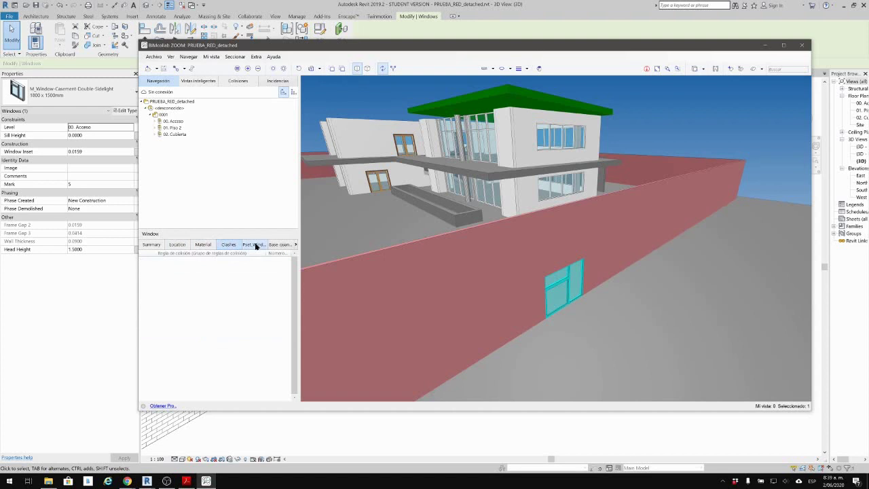
pyautogui.click(253, 244)
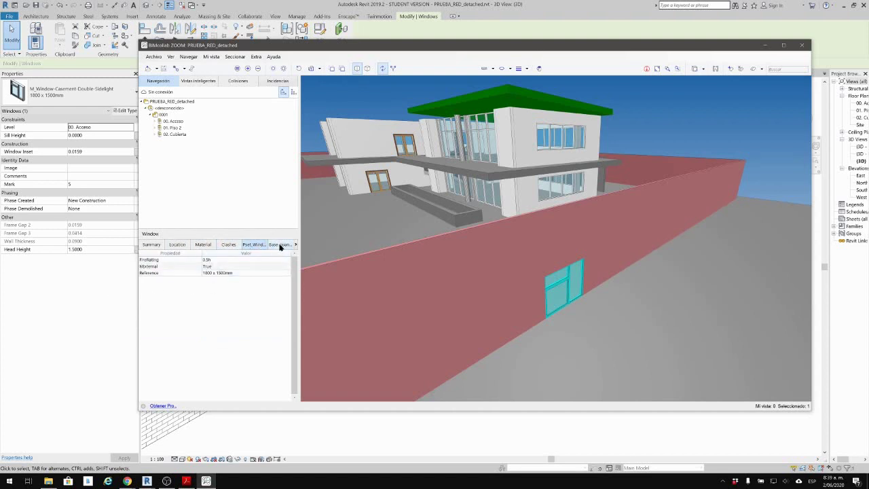
pyautogui.click(280, 244)
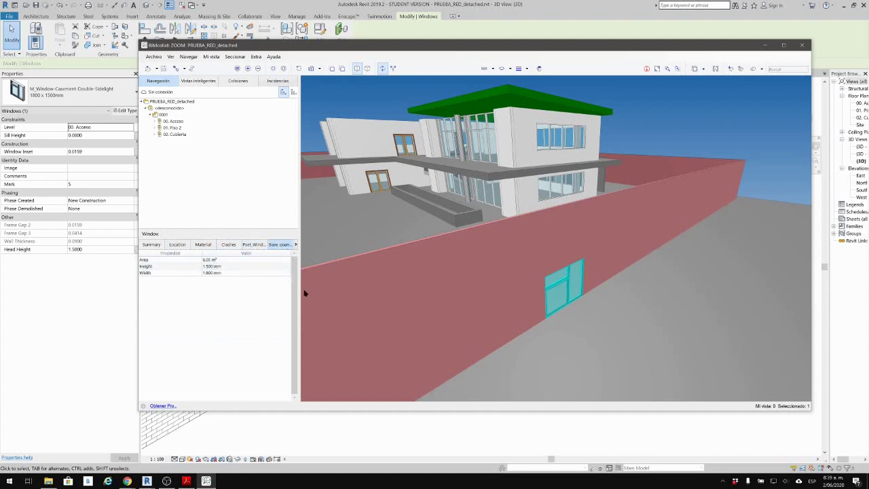
# Check the perimeter wall window's remaining property sets and return to its summary properties.
pyautogui.click(294, 246)
pyautogui.click(181, 315)
pyautogui.click(151, 244)
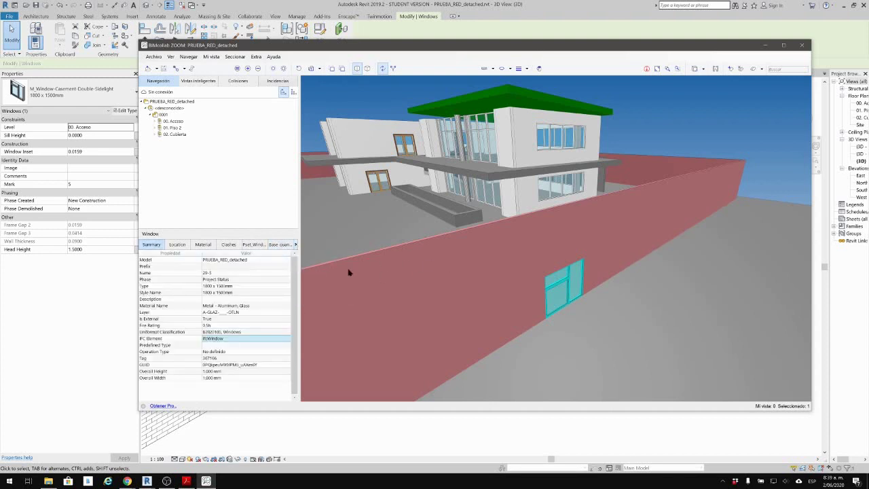
# Expand the columns of the 00. Acceso storey, zoom to column (103), and examine its properties and location within the whole model.
pyautogui.click(179, 127)
pyautogui.doubleClick(174, 121)
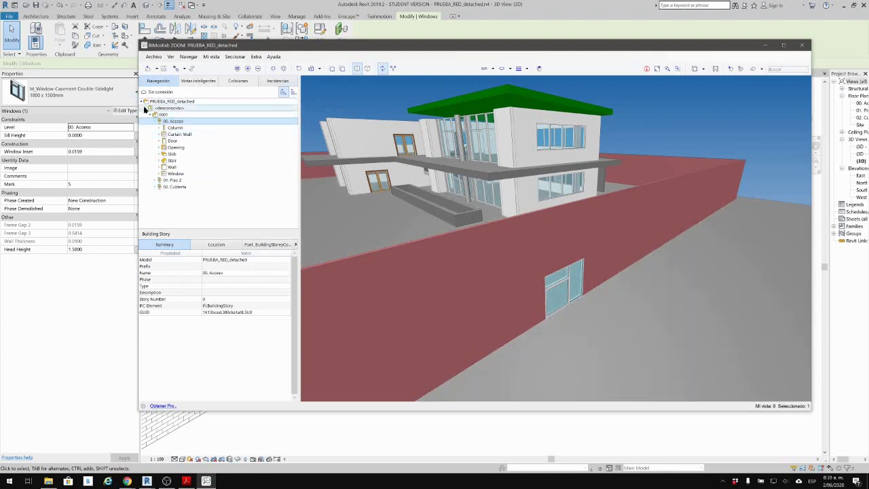
pyautogui.doubleClick(176, 128)
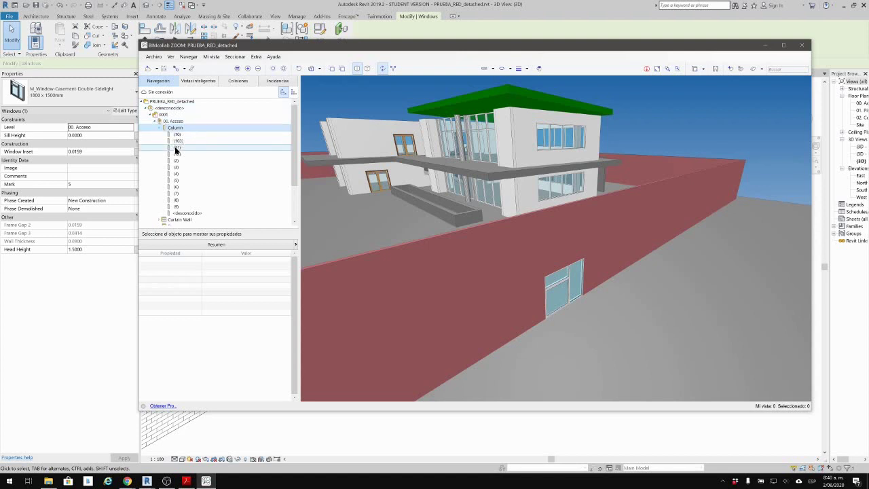
pyautogui.doubleClick(176, 141)
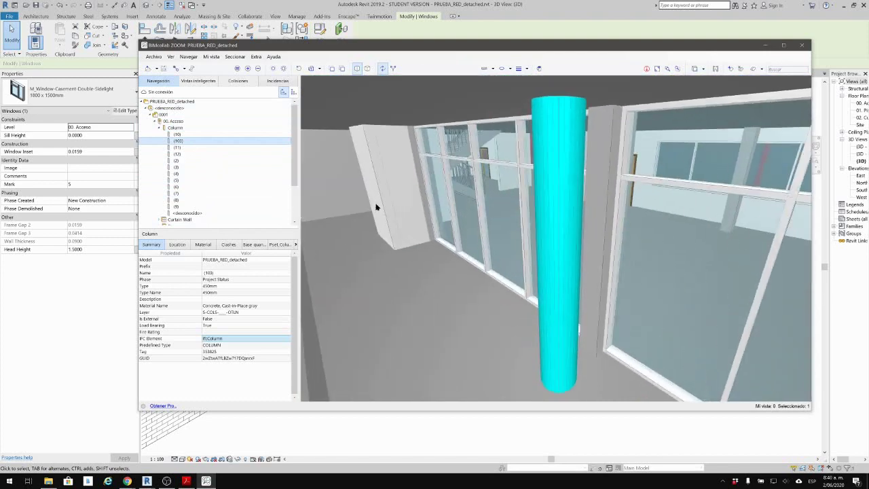
pyautogui.scroll(-2, 560, 256)
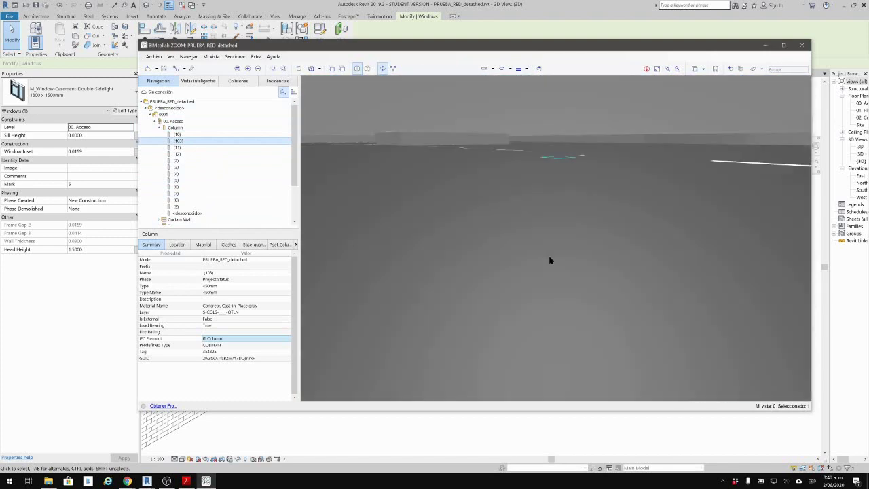
pyautogui.scroll(-3, 549, 258)
pyautogui.scroll(-6, 547, 256)
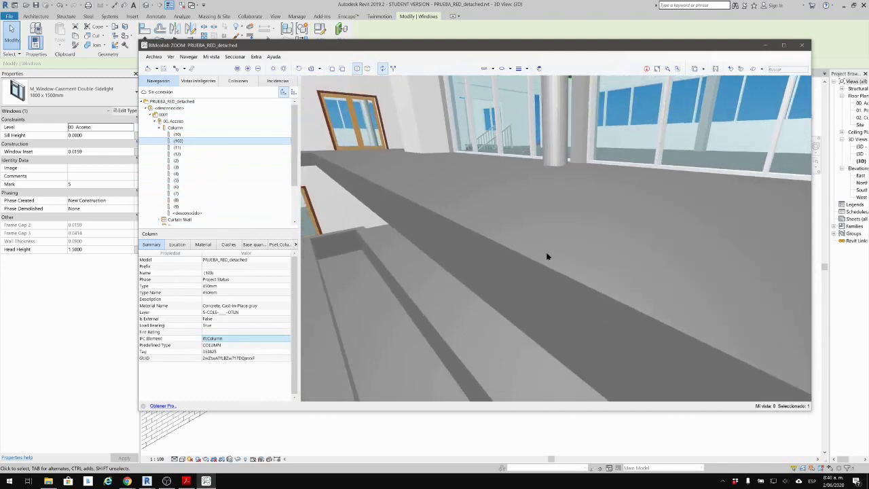
pyautogui.scroll(-2, 475, 209)
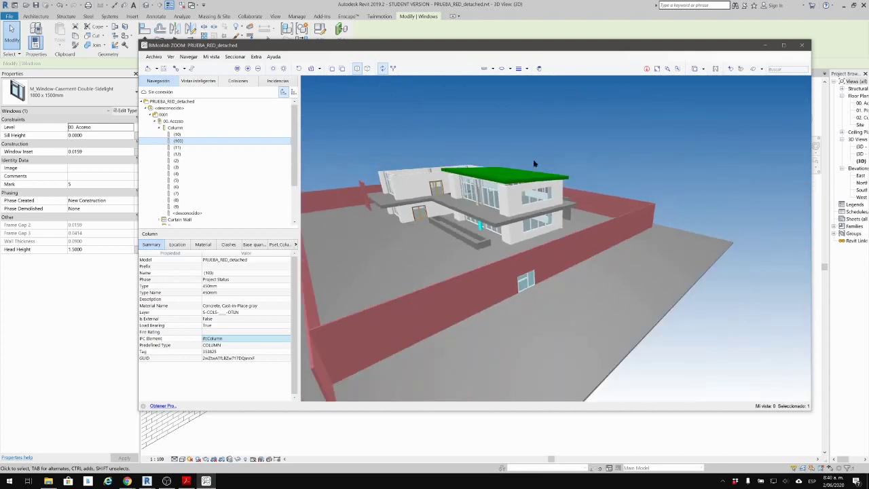
pyautogui.moveTo(621, 227); pyautogui.dragTo(588, 225)
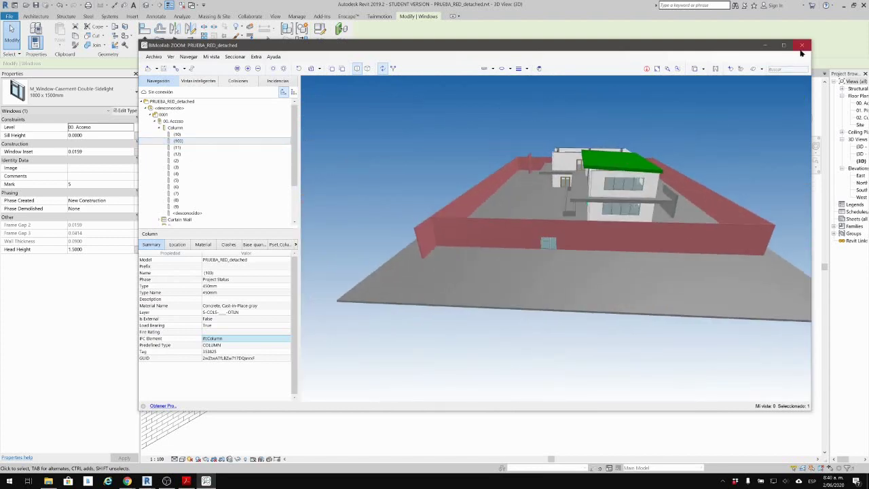
# Close BIMcollab ZOOM and return to the building and its perimeter wall in Revit's 3D view.
pyautogui.click(801, 46)
pyautogui.click(540, 351)
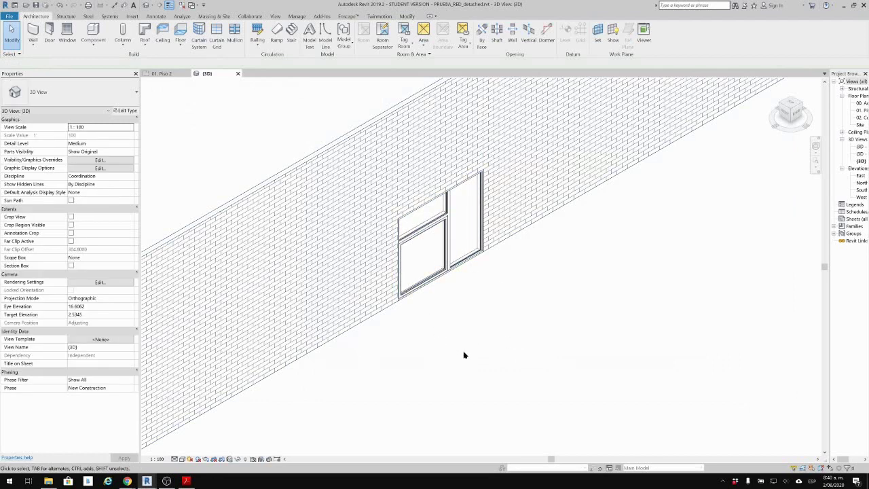
pyautogui.scroll(-2, 394, 261)
pyautogui.scroll(-2, 233, 228)
pyautogui.moveTo(365, 303); pyautogui.dragTo(481, 364, button='middle')
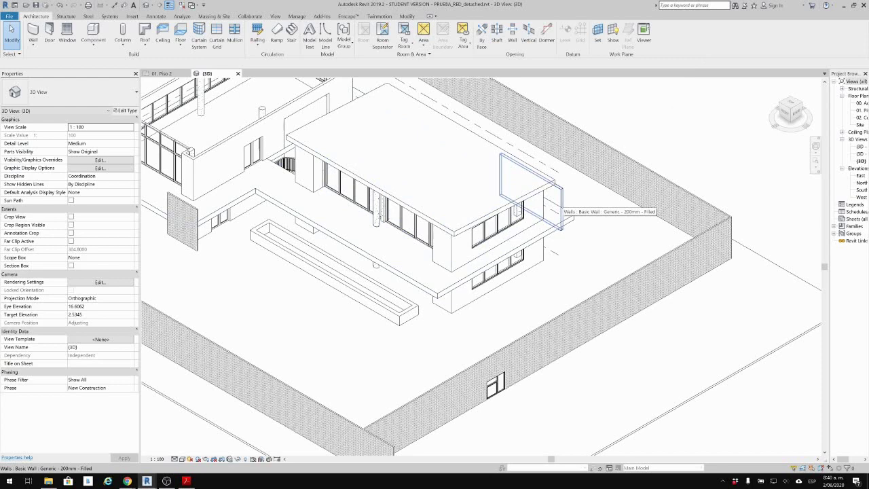
pyautogui.scroll(-2, 558, 211)
pyautogui.scroll(2, 410, 231)
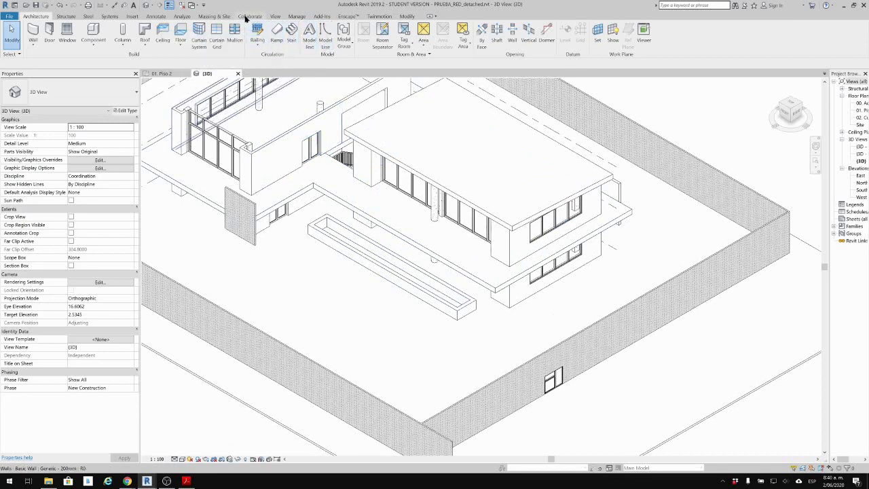
# Start Collaborate in Open BIM project from the Open BIM collaboration add-in.
pyautogui.click(322, 16)
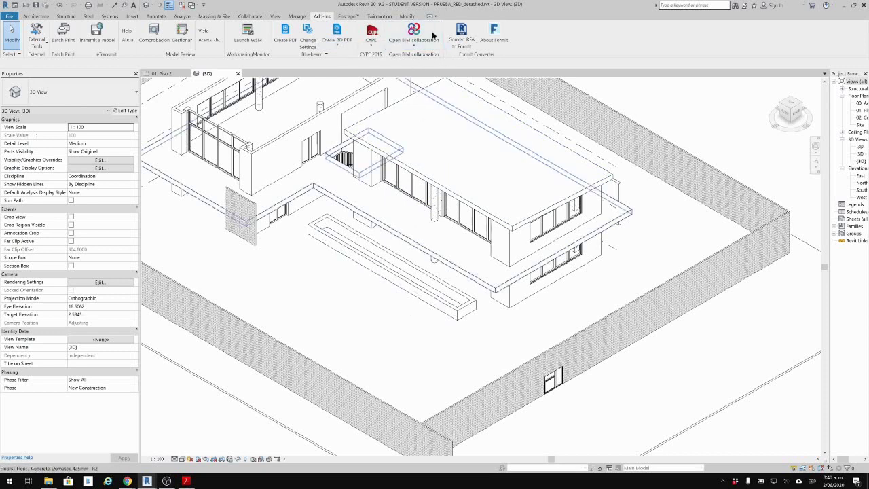
pyautogui.click(413, 45)
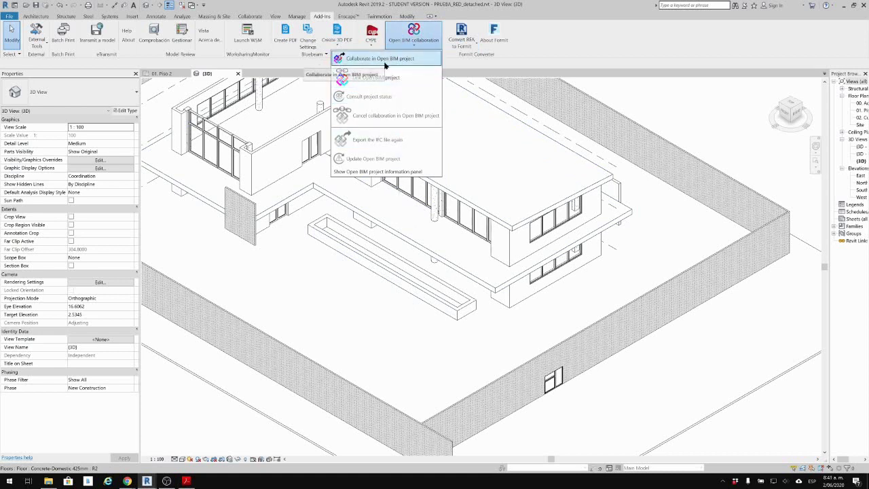
# Switch to BIMserver.center in Chrome, look over its application store, and go to the account's home dashboard.
pyautogui.moveTo(127, 481)
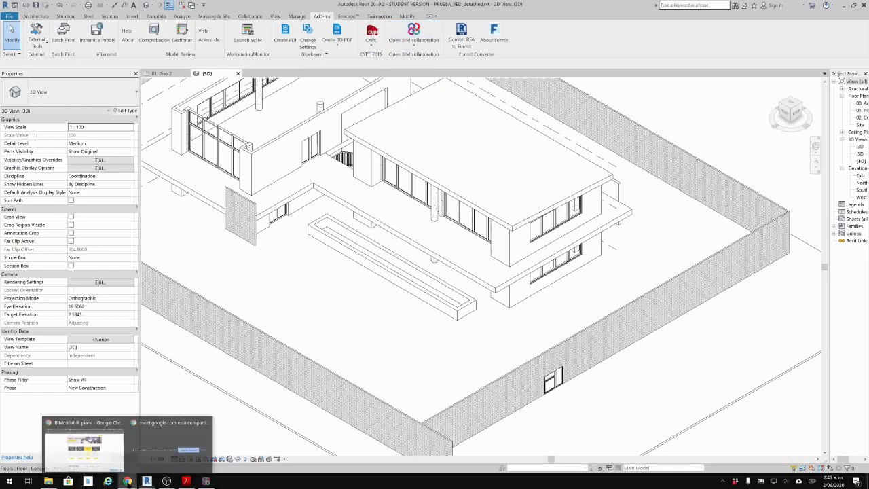
pyautogui.click(85, 438)
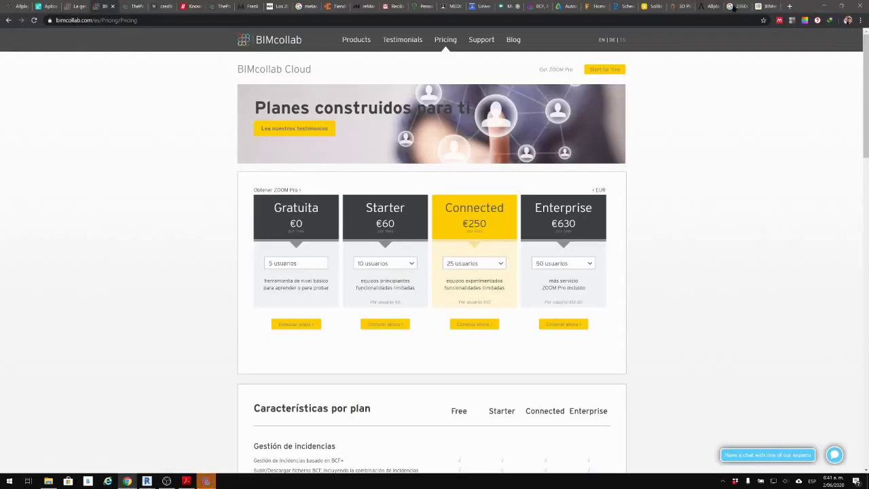
pyautogui.click(765, 6)
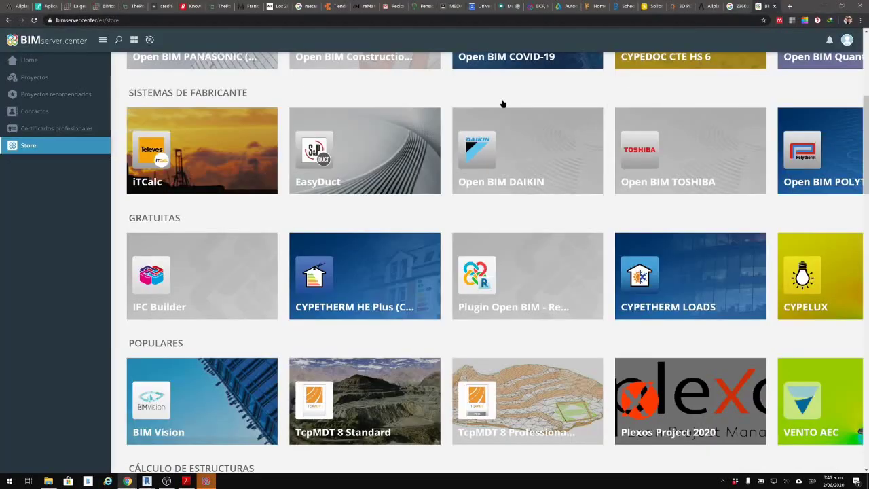
pyautogui.scroll(1, 39, 58)
pyautogui.scroll(3, 38, 59)
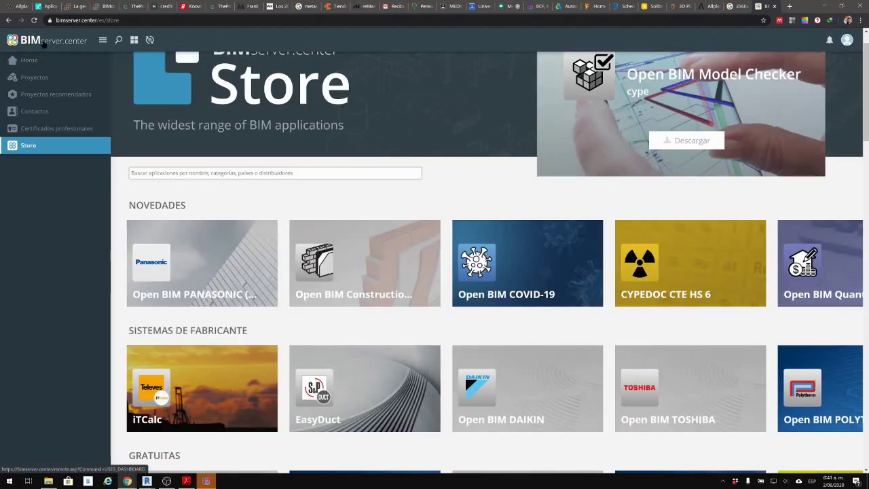
pyautogui.click(21, 61)
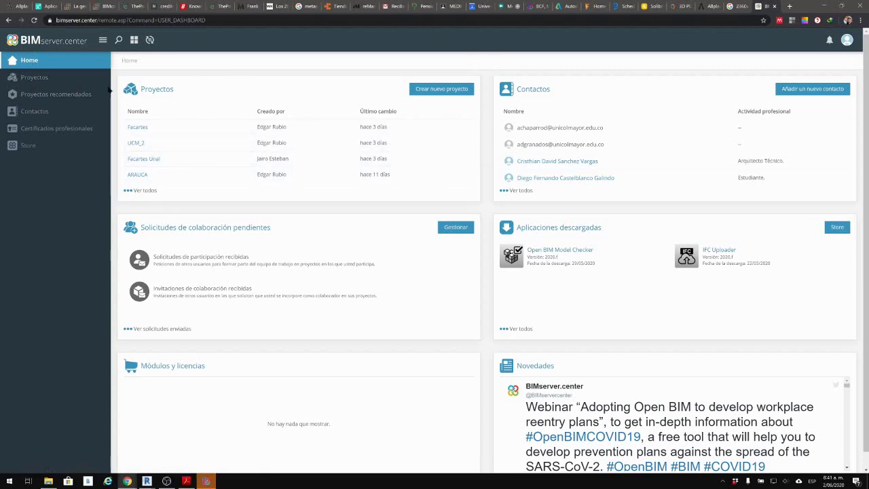
pyautogui.click(442, 87)
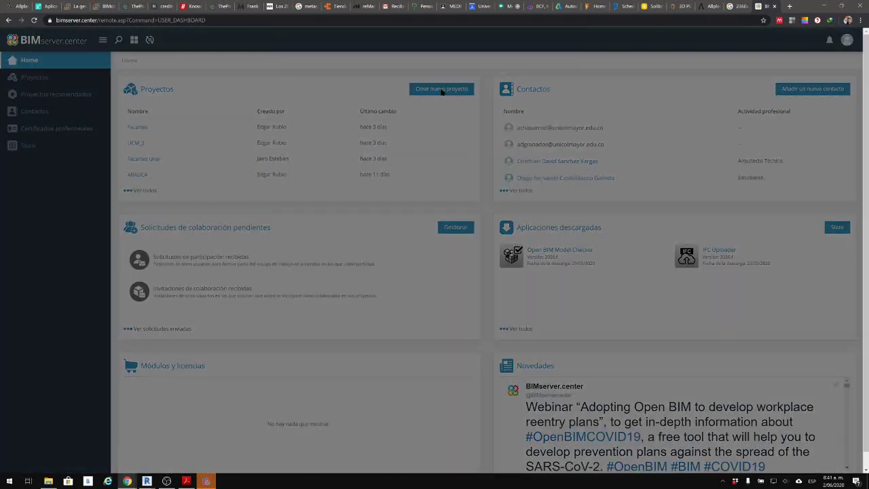
pyautogui.click(391, 112)
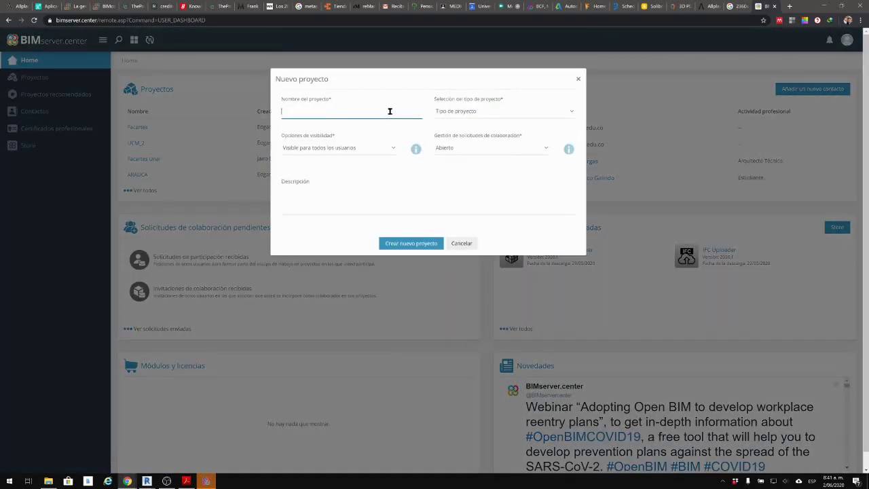
pyautogui.click(461, 243)
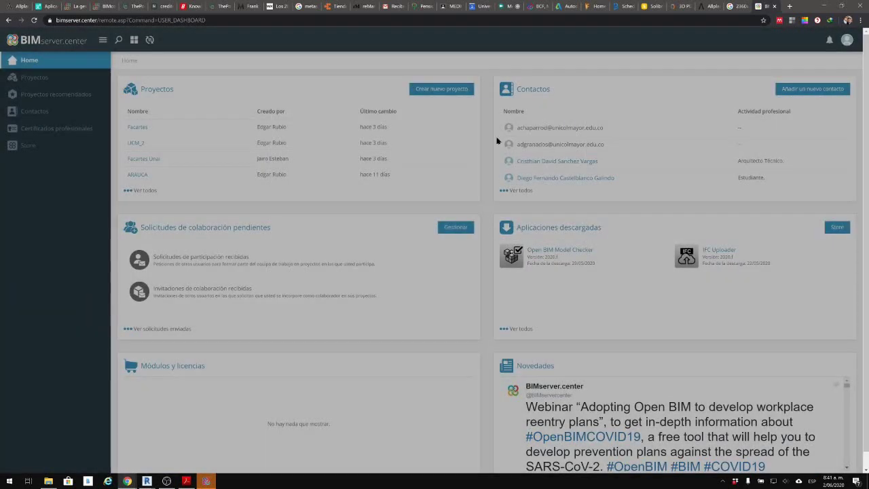
# Return to Revit's Open BIM project selection, start a new project named MDC_2 of type Pruebas, and open its visibility options.
pyautogui.click(823, 6)
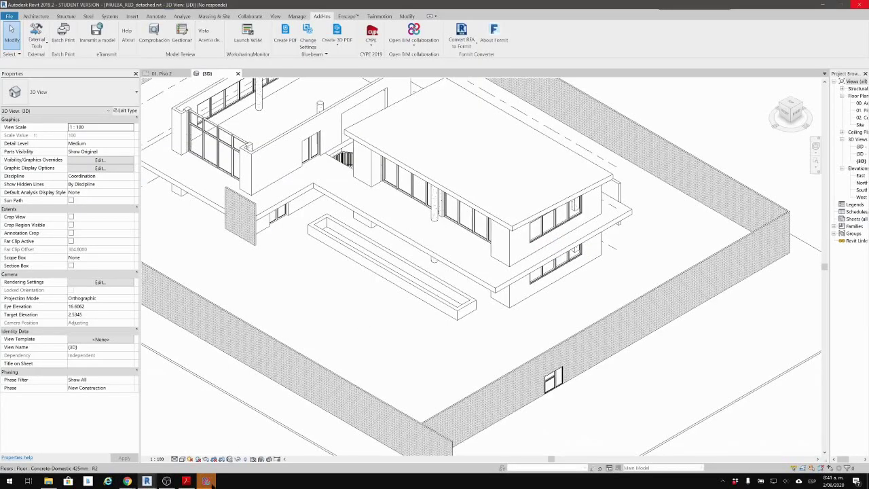
pyautogui.click(207, 481)
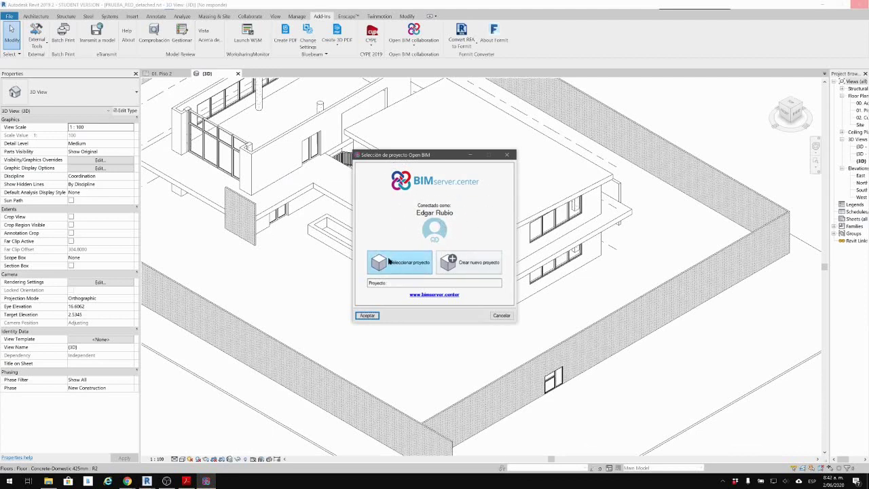
pyautogui.click(482, 265)
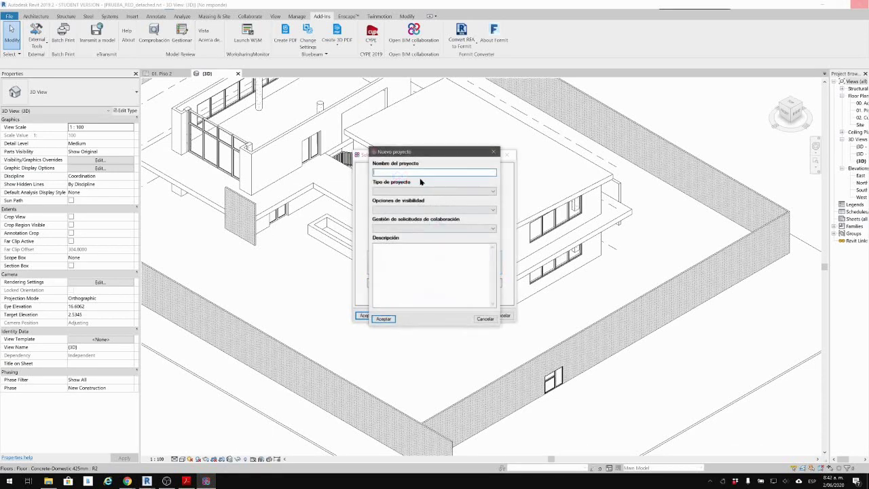
pyautogui.write('MDC_2')
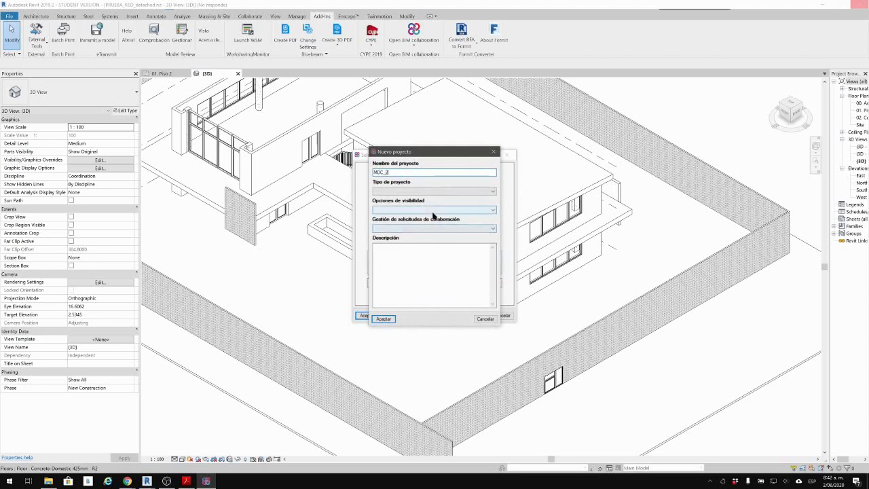
pyautogui.click(445, 194)
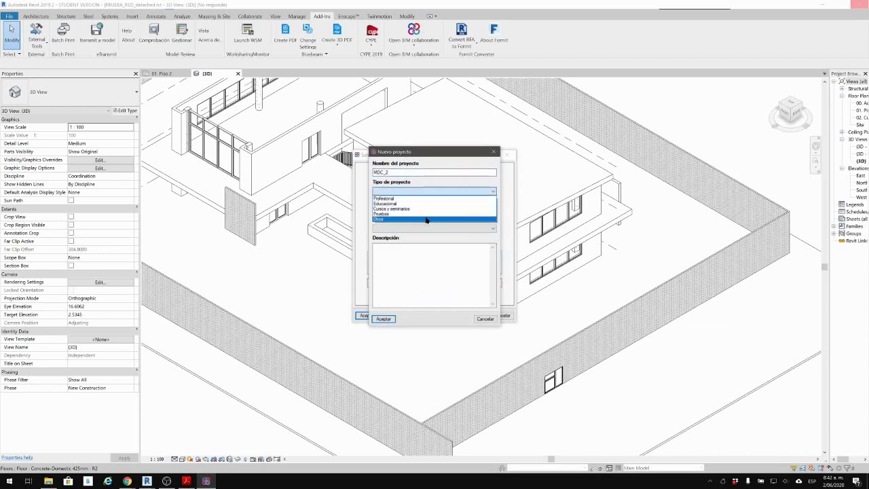
pyautogui.click(429, 214)
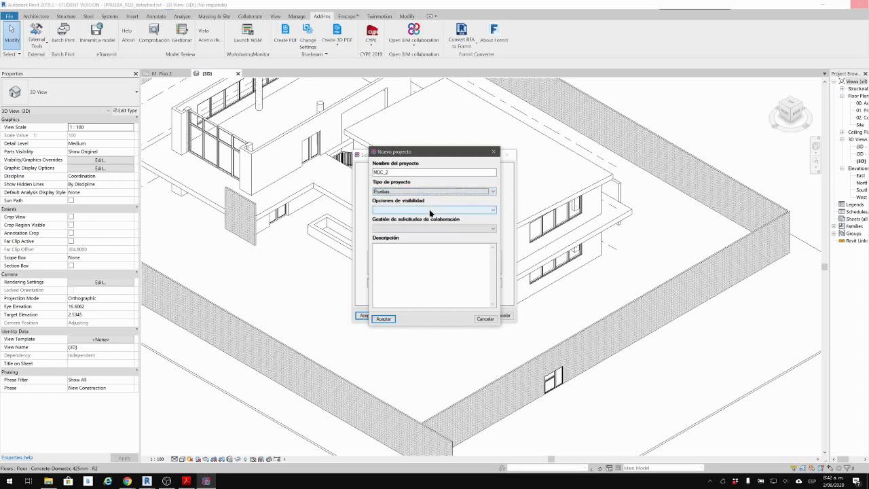
pyautogui.click(430, 211)
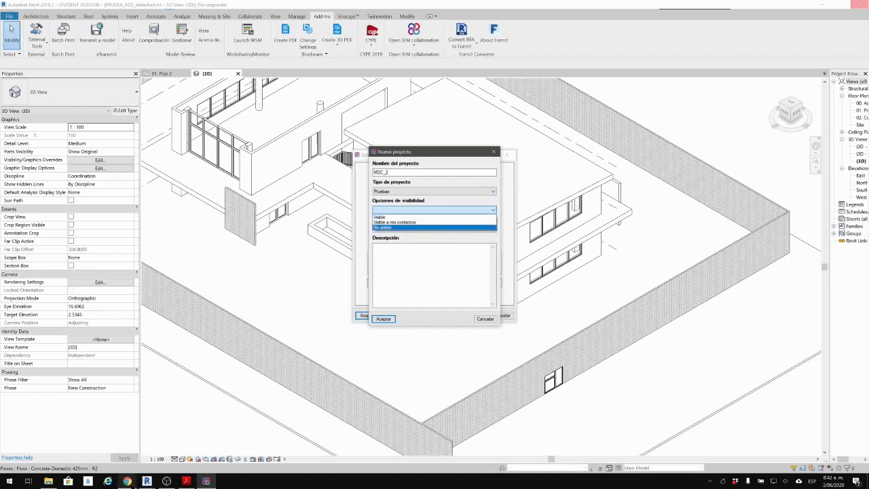
# Switch to BIMserver.center in Chrome and examine the recommended project 88 viviendas el Cañaveral, including its model selection.
pyautogui.moveTo(127, 480)
pyautogui.click(85, 445)
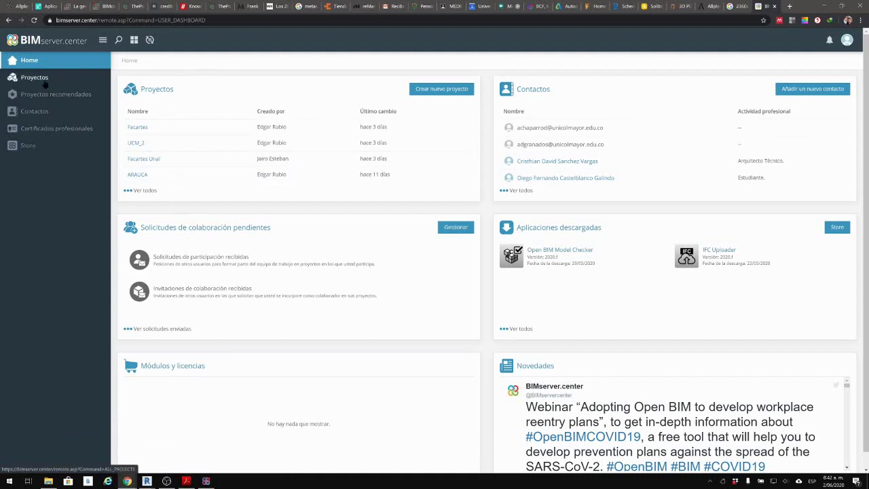
pyautogui.click(39, 96)
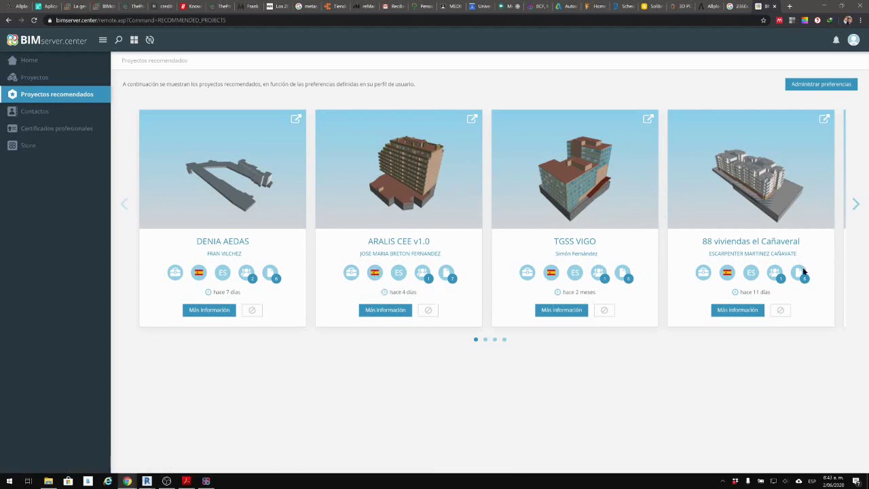
pyautogui.click(767, 217)
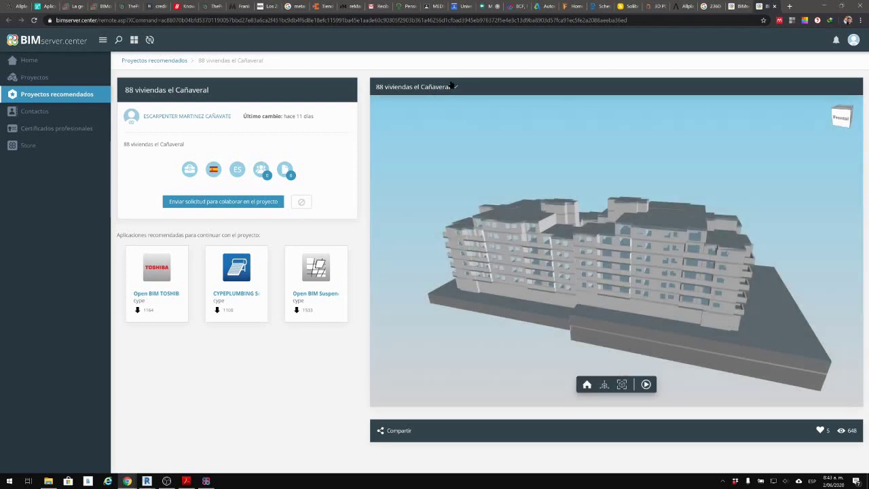
pyautogui.click(452, 87)
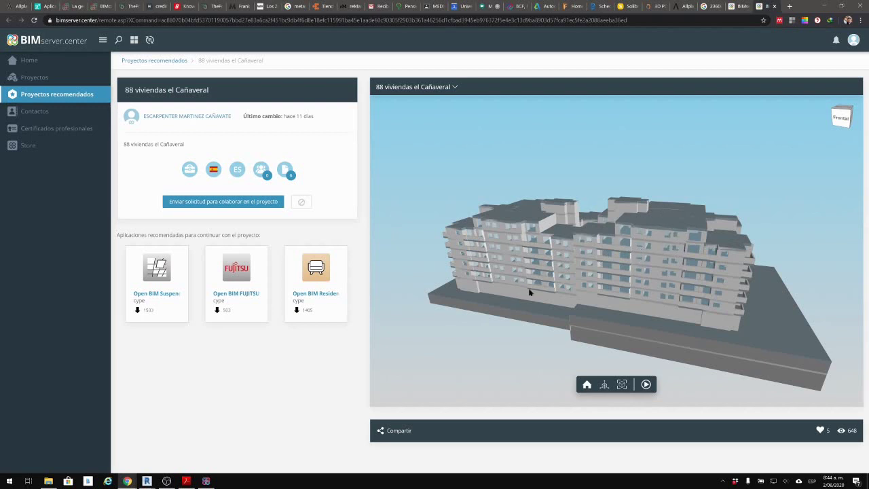
# Leave BIMserver.center in the browser and switch back to Revit's Nuevo proyecto dialog for MDC_2.
pyautogui.click(34, 79)
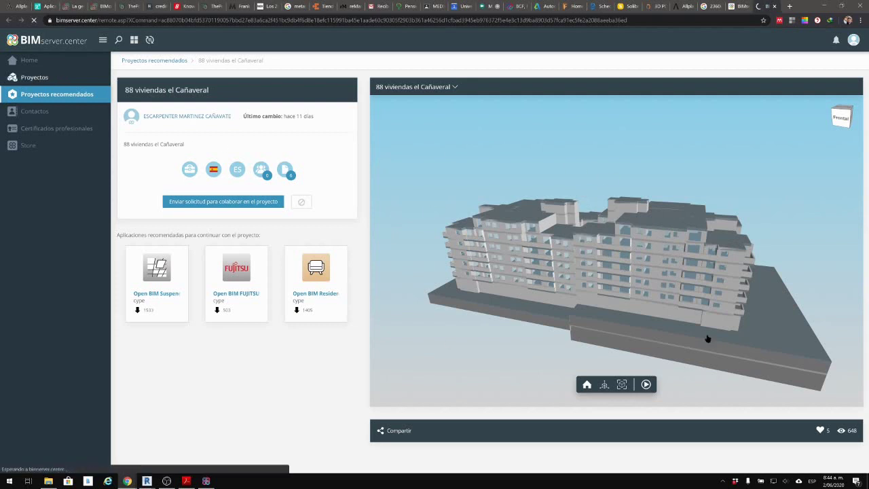
pyautogui.click(826, 7)
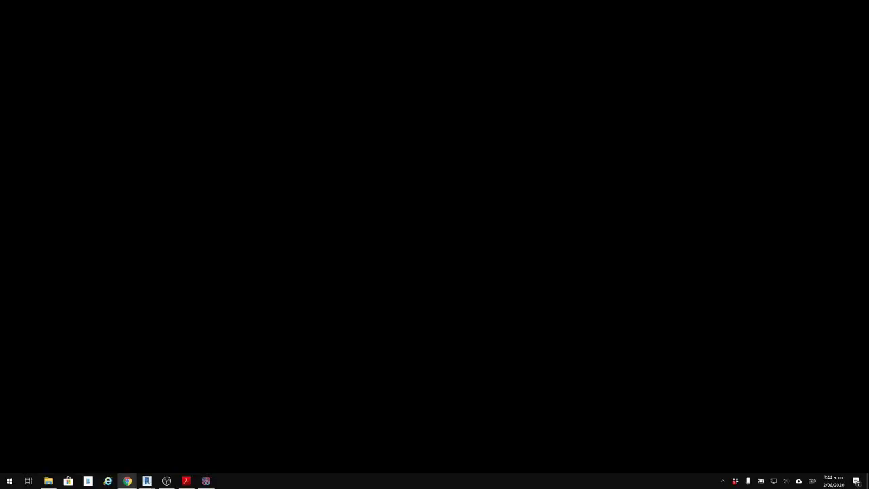
pyautogui.moveTo(147, 480)
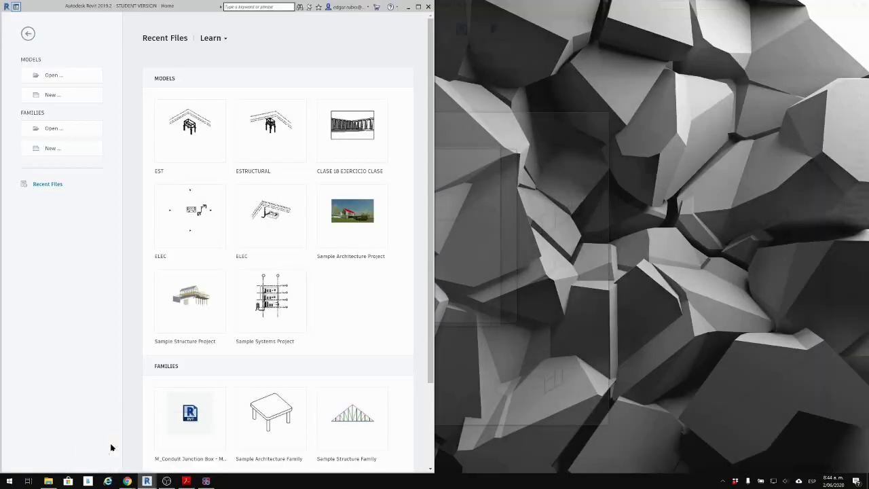
pyautogui.click(110, 443)
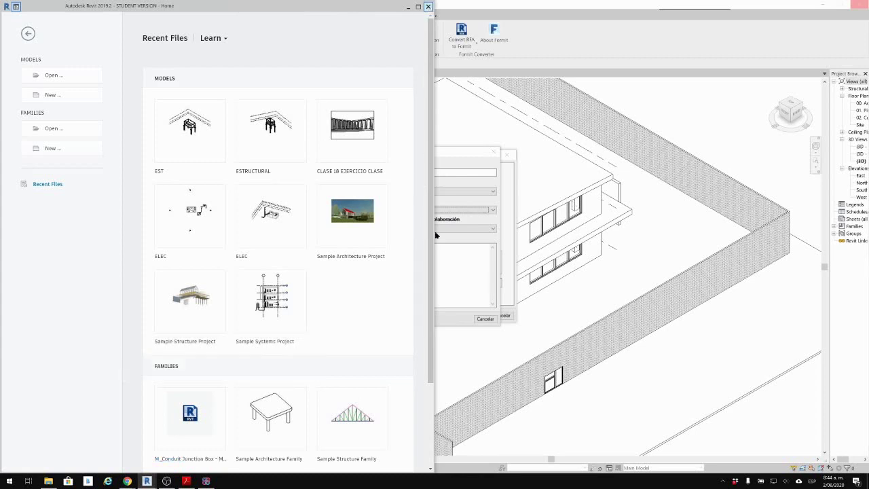
pyautogui.click(456, 159)
# Try out the visibility options, choosing No visible, and set the collaboration request management to Cerrado.
pyautogui.click(403, 210)
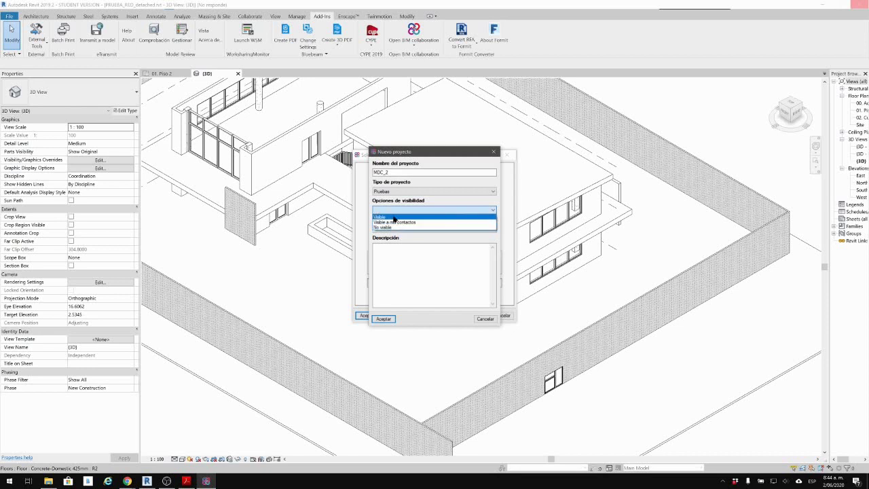
pyautogui.click(394, 224)
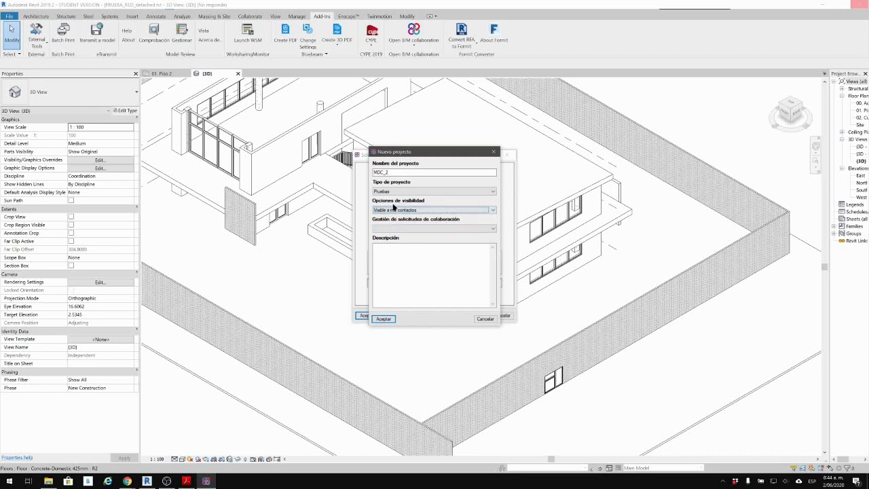
pyautogui.click(392, 209)
pyautogui.click(387, 227)
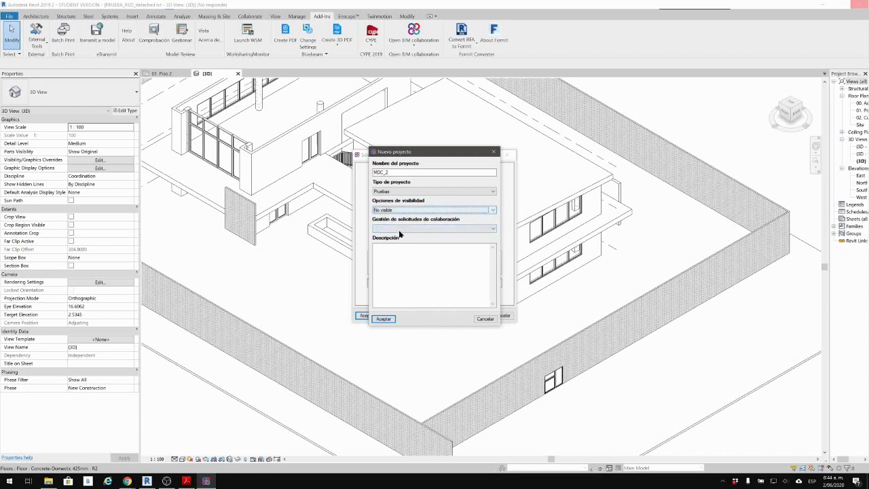
pyautogui.click(410, 210)
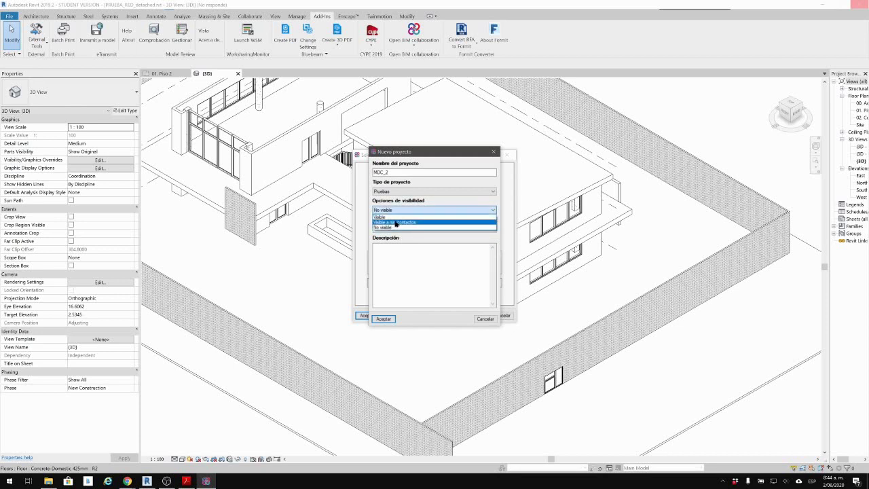
pyautogui.click(404, 209)
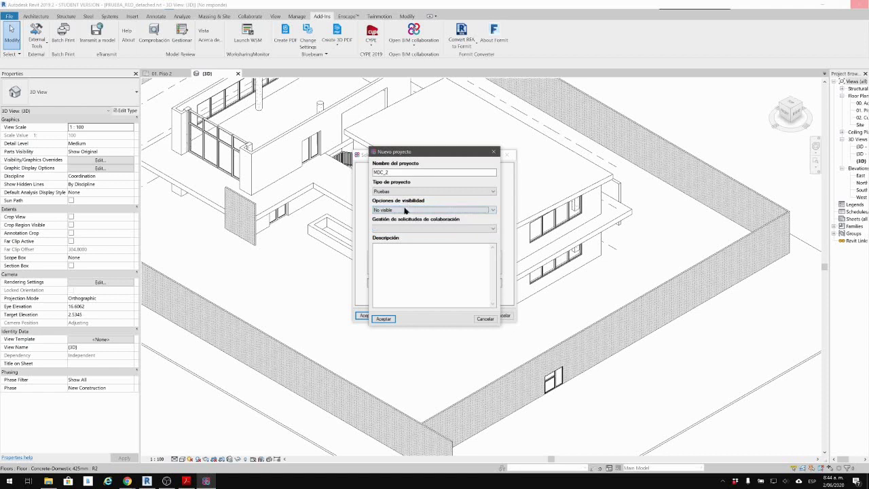
pyautogui.click(405, 210)
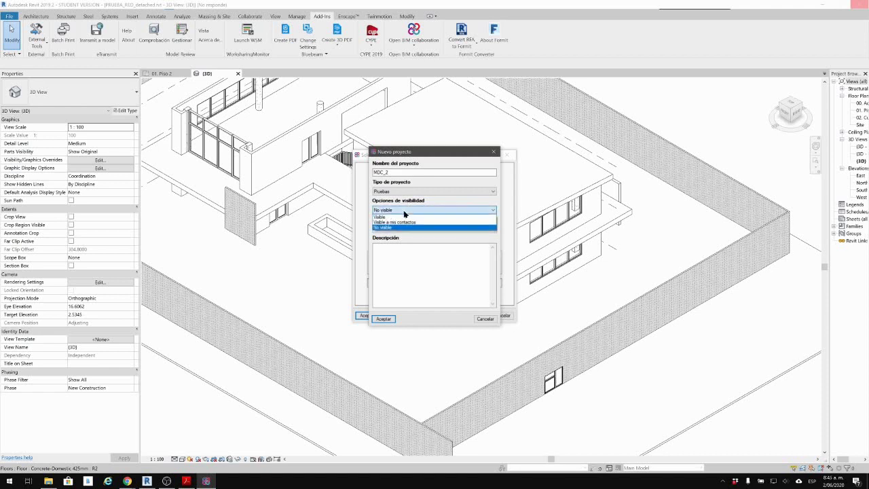
pyautogui.click(398, 249)
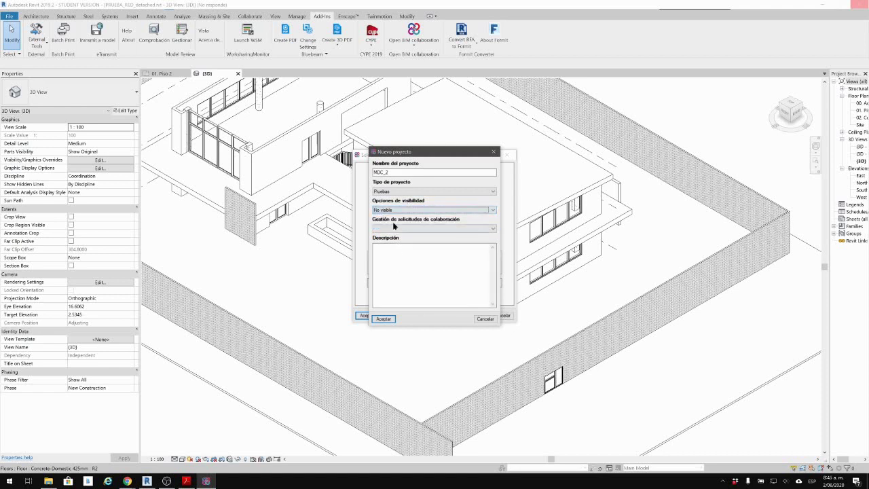
pyautogui.click(395, 229)
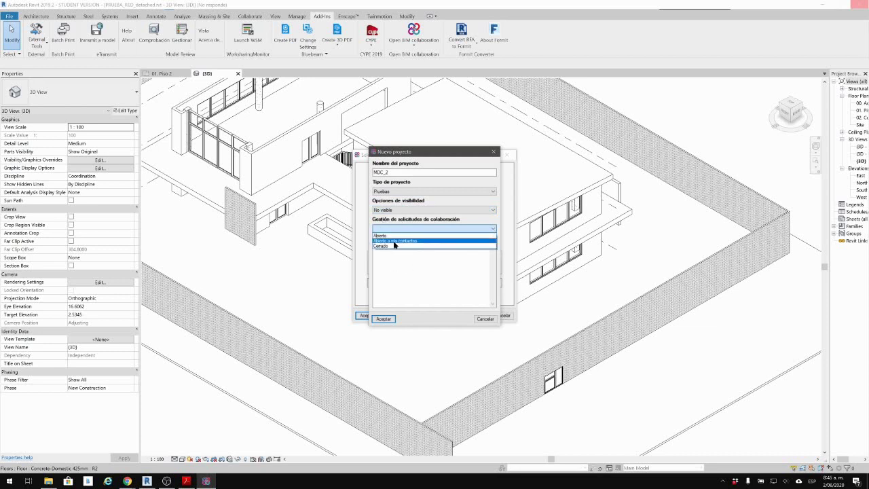
pyautogui.click(384, 247)
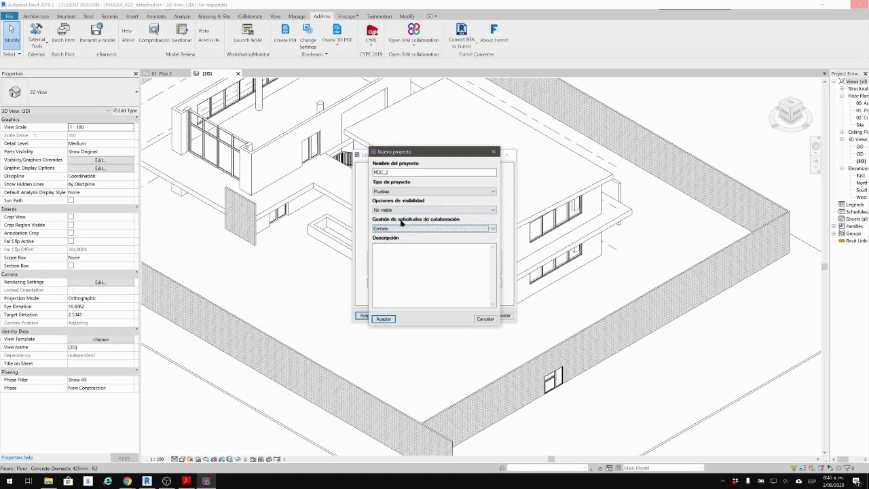
# Set the new project's visibility to Visible a mis contactos and its collaboration requests to Abierto a mis contactos.
pyautogui.click(386, 211)
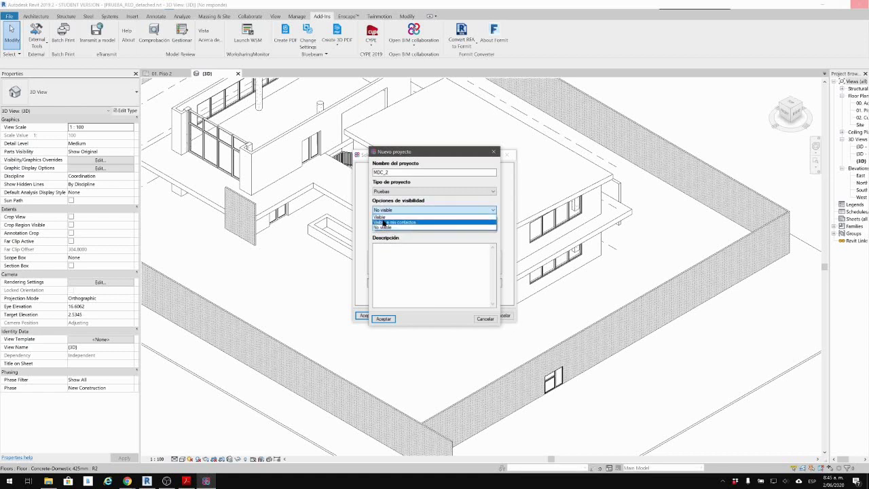
pyautogui.click(385, 229)
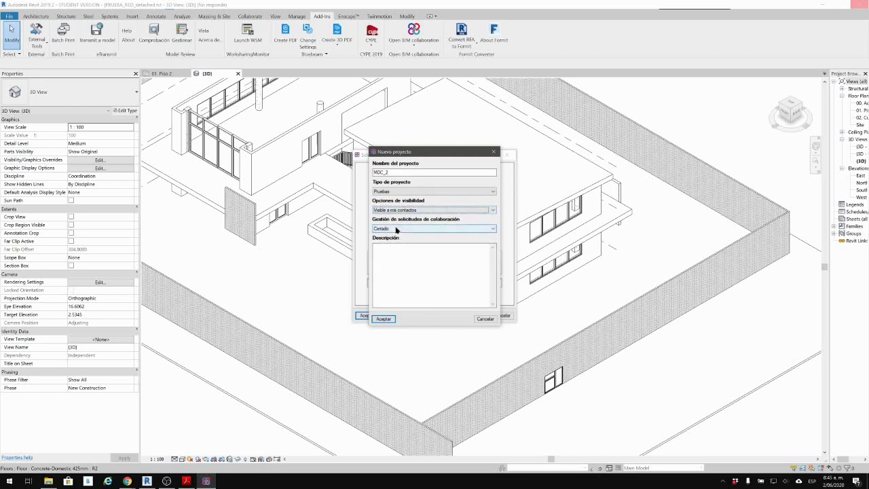
pyautogui.click(396, 229)
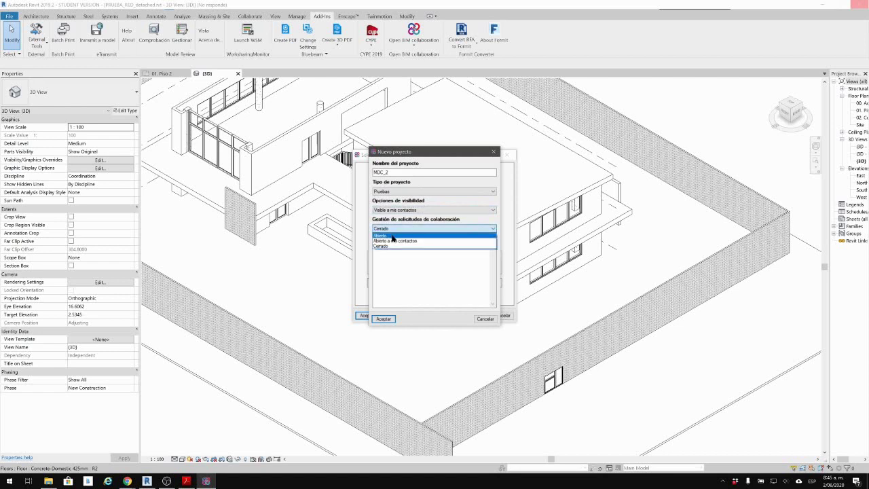
pyautogui.click(391, 241)
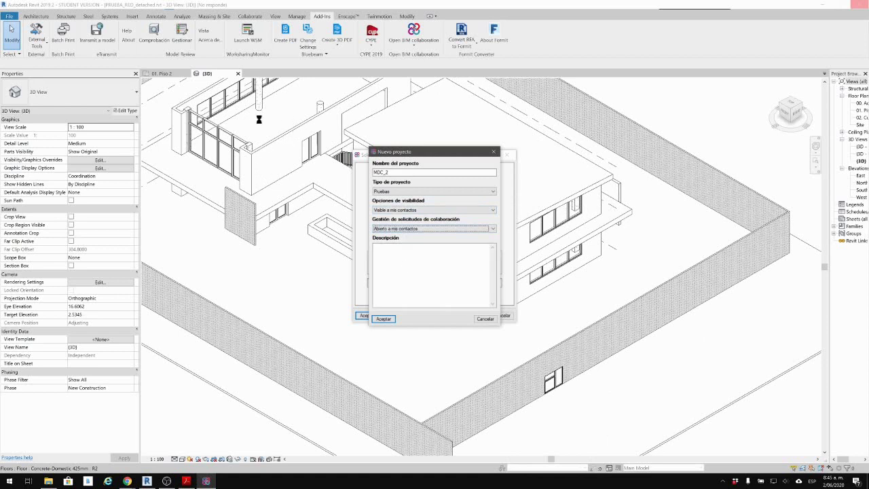
pyautogui.click(408, 230)
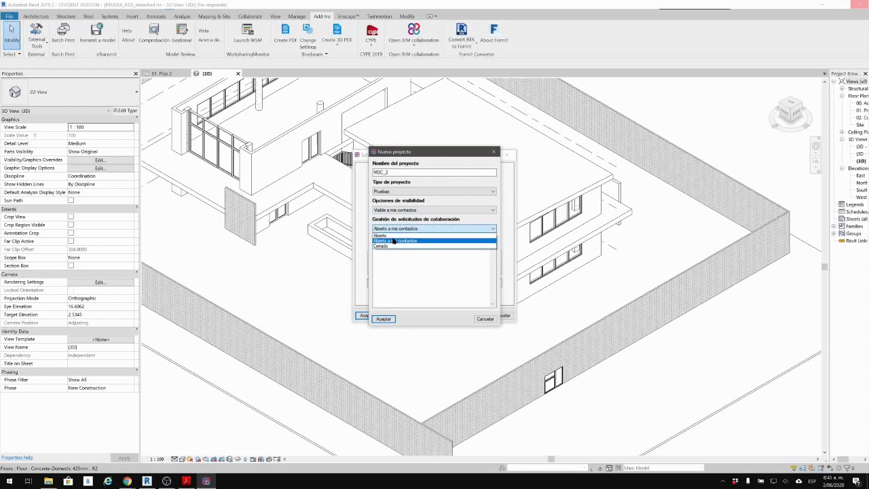
pyautogui.click(392, 242)
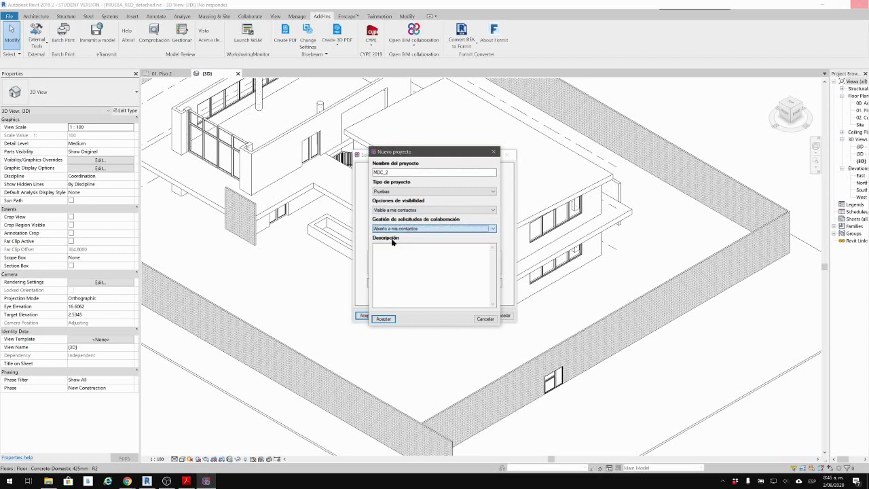
# Enter Descripcion as the project description, create MDC_2, and confirm it as the Open BIM project.
pyautogui.click(424, 266)
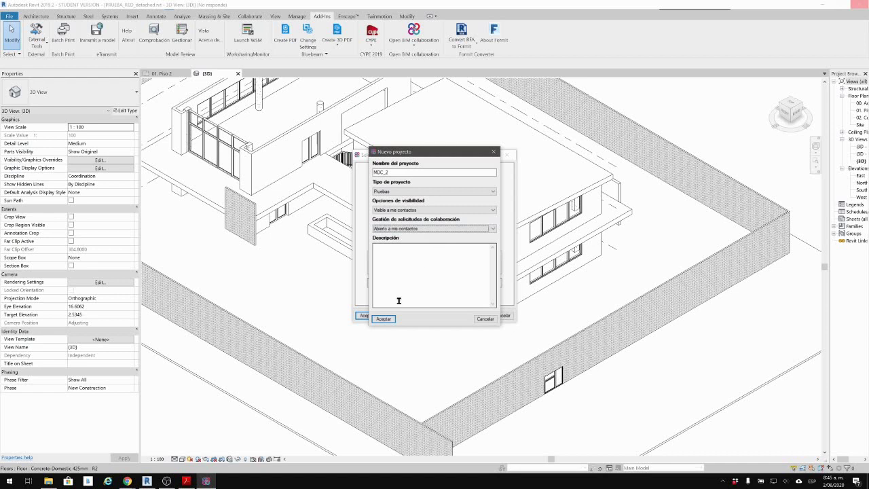
pyautogui.click(401, 262)
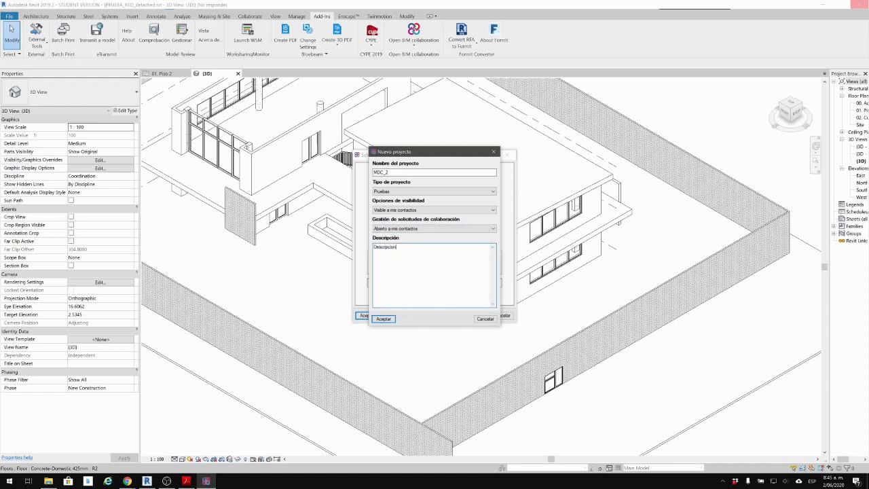
pyautogui.click(392, 319)
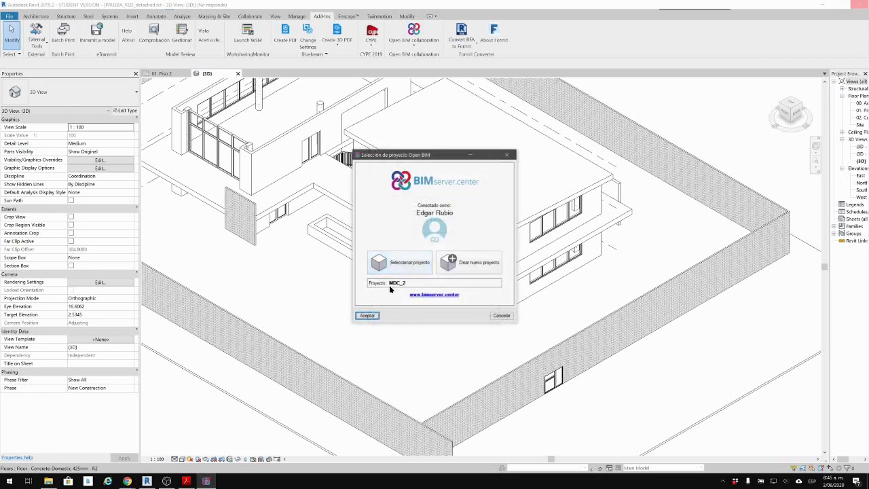
pyautogui.click(368, 316)
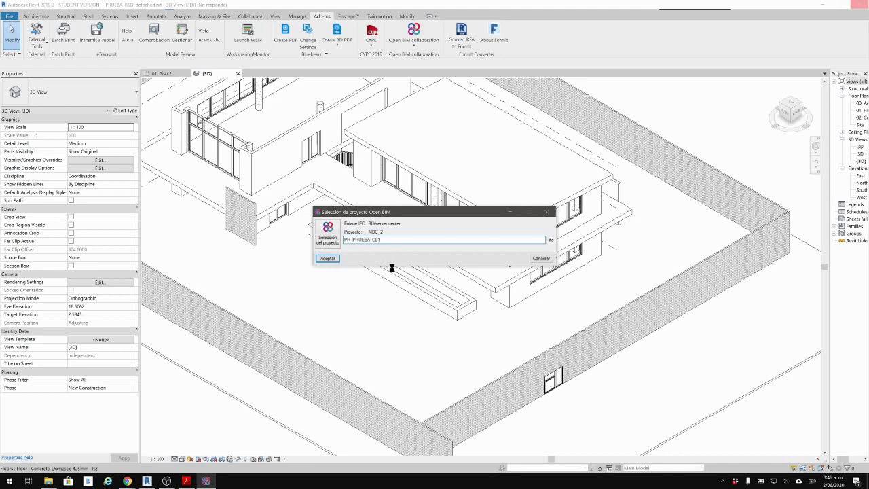
# Name the project's IFC file PR_PRUEBA_C01 and export it with the default IFC options and a glTF 3D model.
pyautogui.click(321, 258)
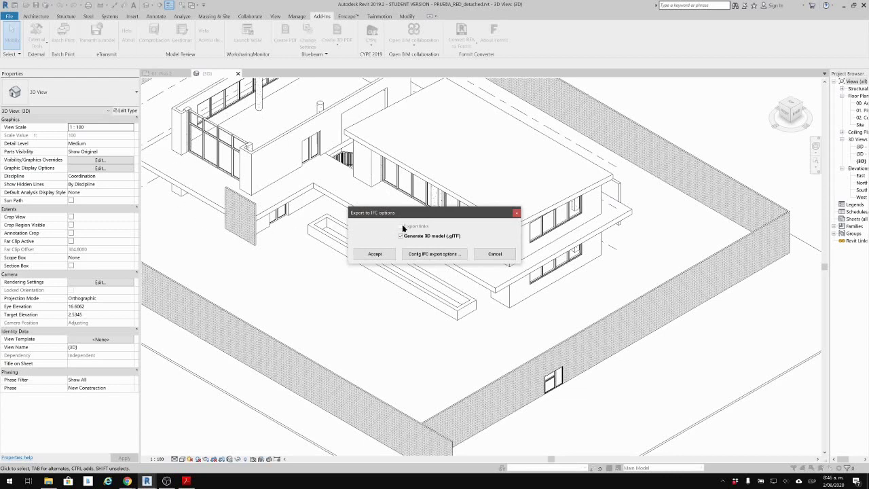
pyautogui.click(416, 255)
pyautogui.moveTo(406, 184); pyautogui.dragTo(561, 180)
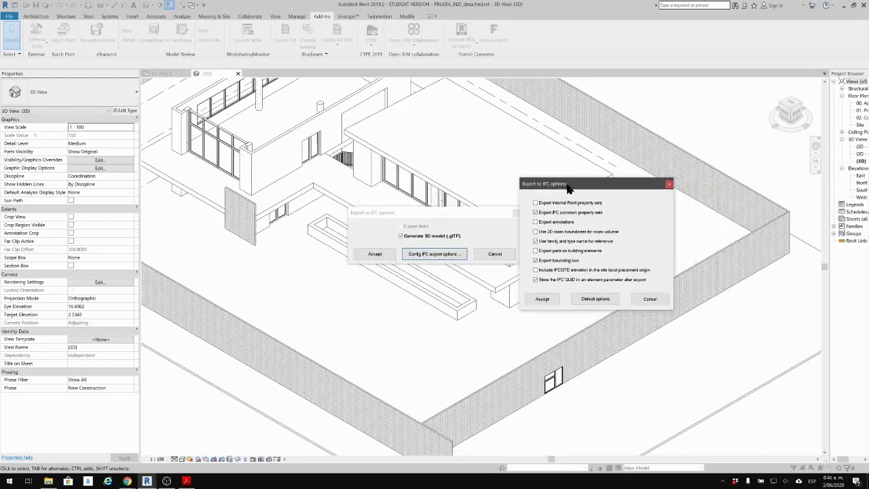
pyautogui.click(597, 294)
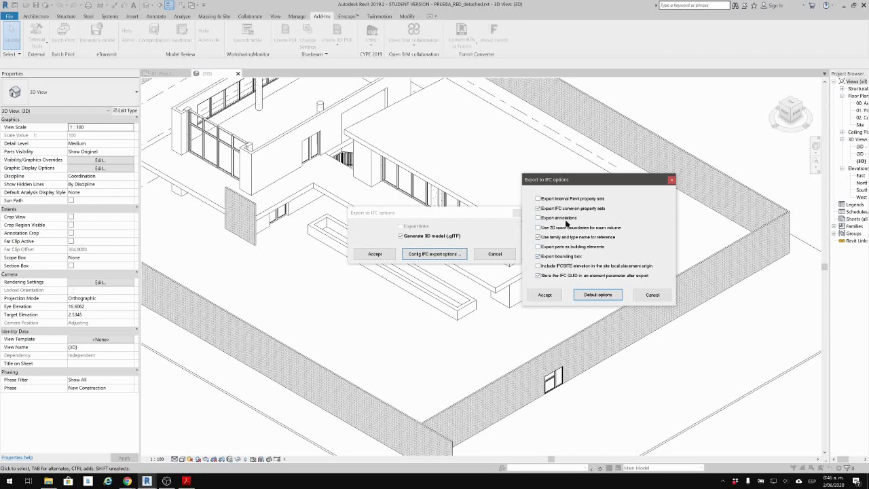
pyautogui.click(548, 295)
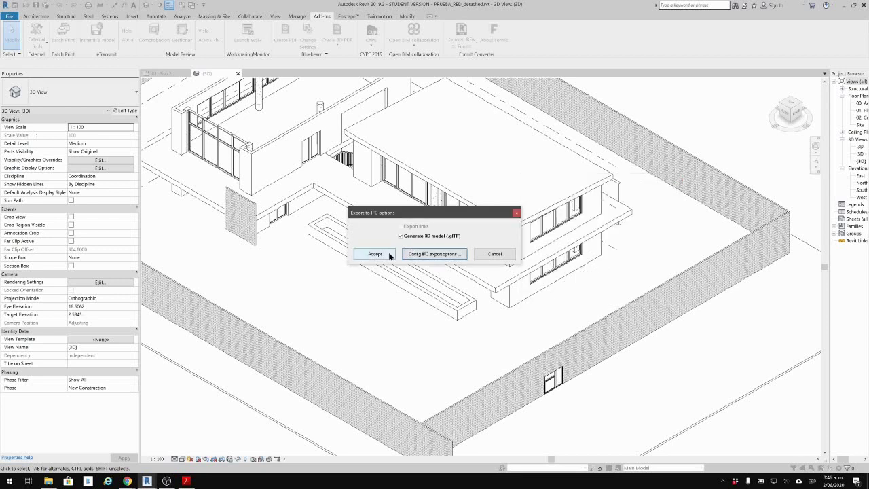
pyautogui.click(391, 256)
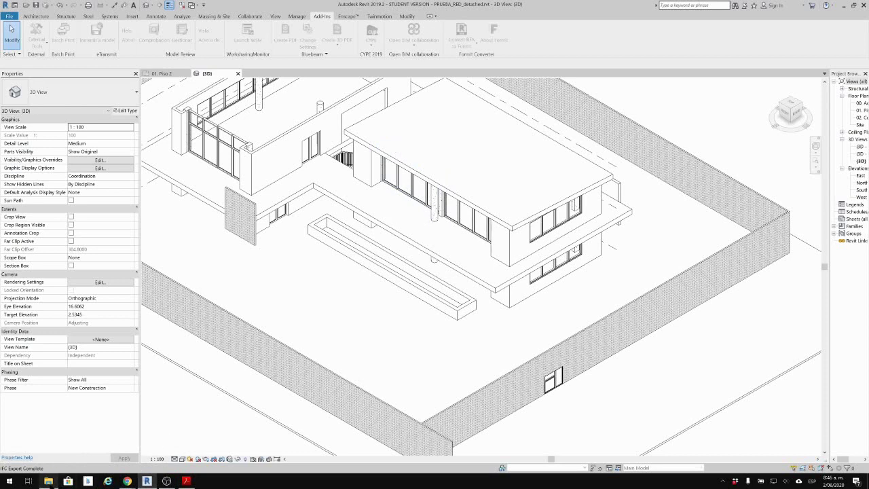
# Switch to File Explorer and open the MDC_2 project folder inside the user folder of bim_projects on drive C.
pyautogui.moveTo(48, 481)
pyautogui.click(47, 445)
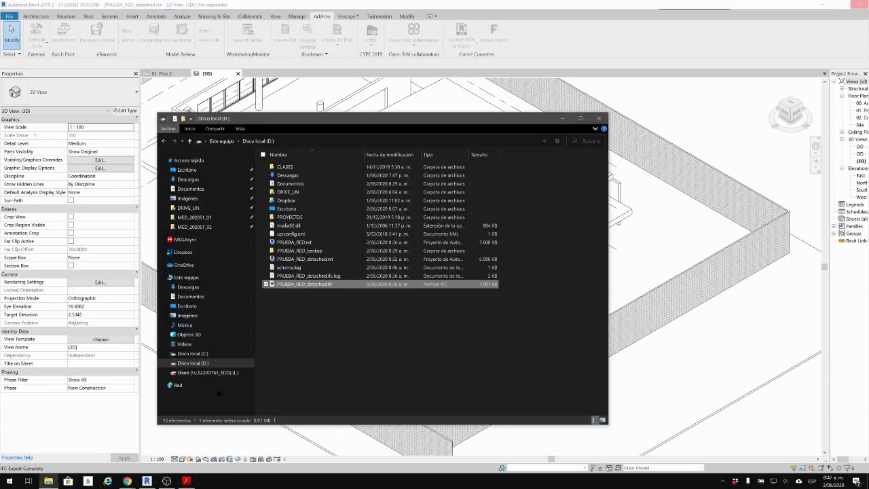
pyautogui.moveTo(334, 122); pyautogui.dragTo(454, 149)
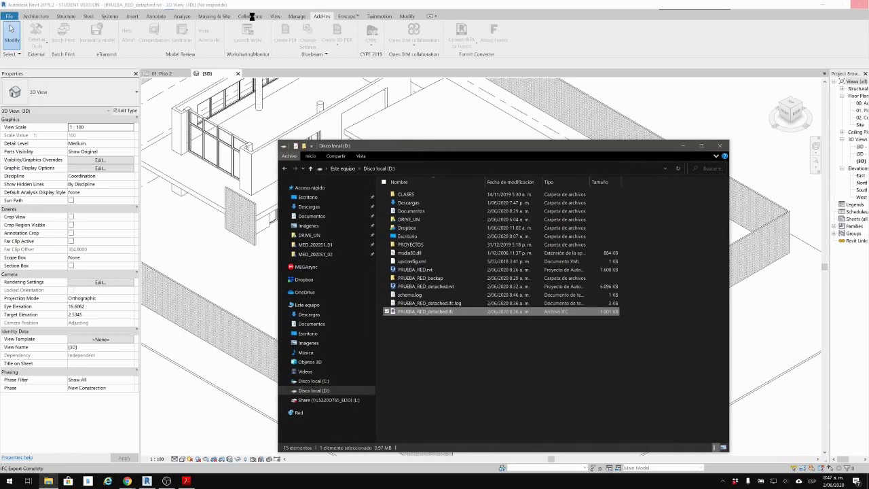
pyautogui.click(324, 382)
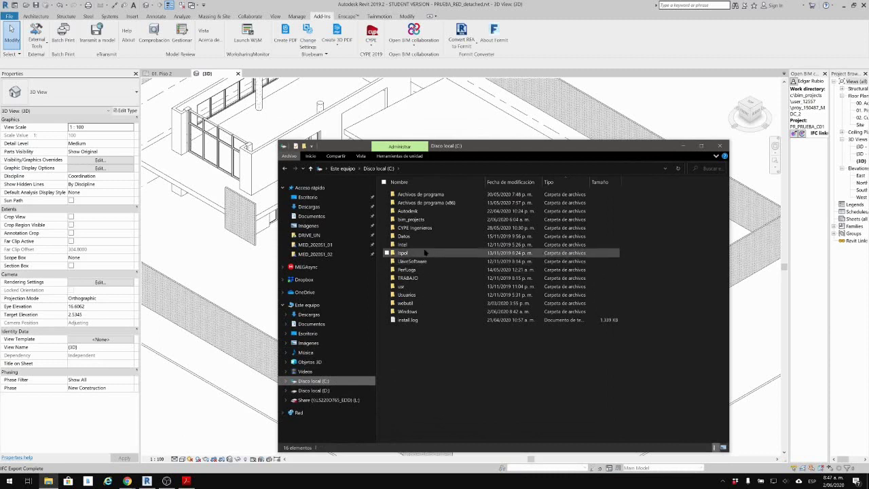
pyautogui.click(425, 220)
pyautogui.doubleClick(425, 220)
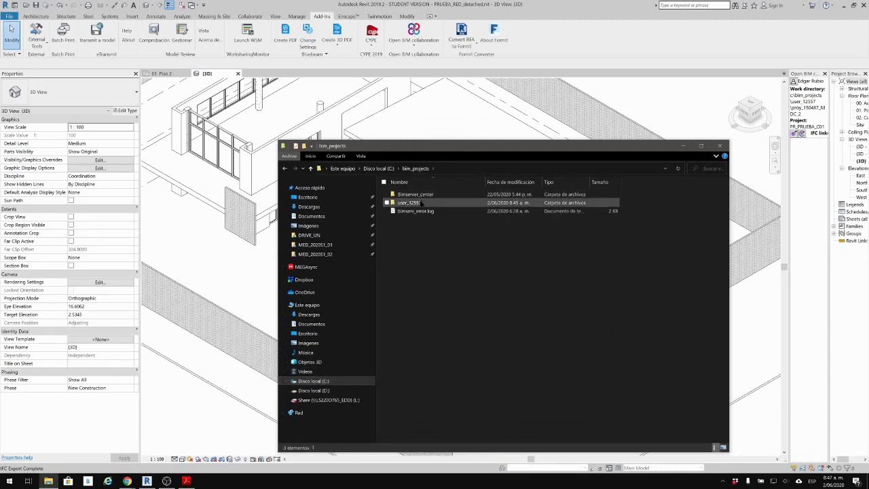
pyautogui.click(421, 202)
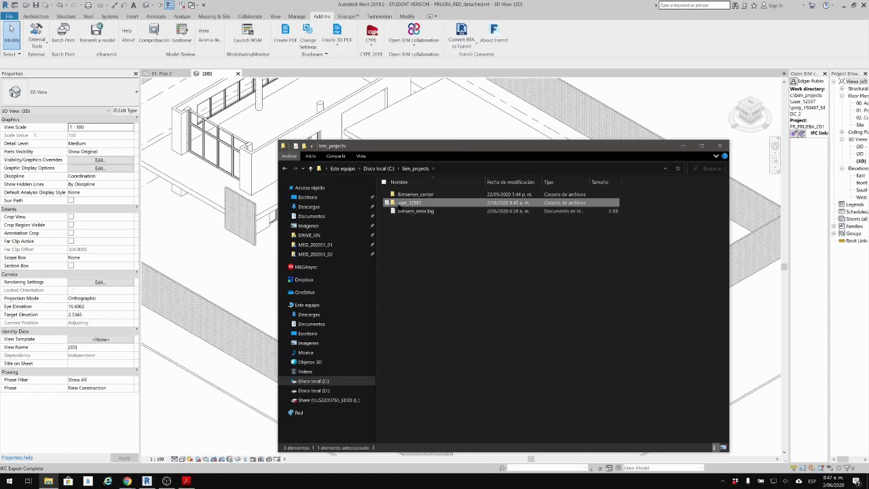
pyautogui.doubleClick(398, 203)
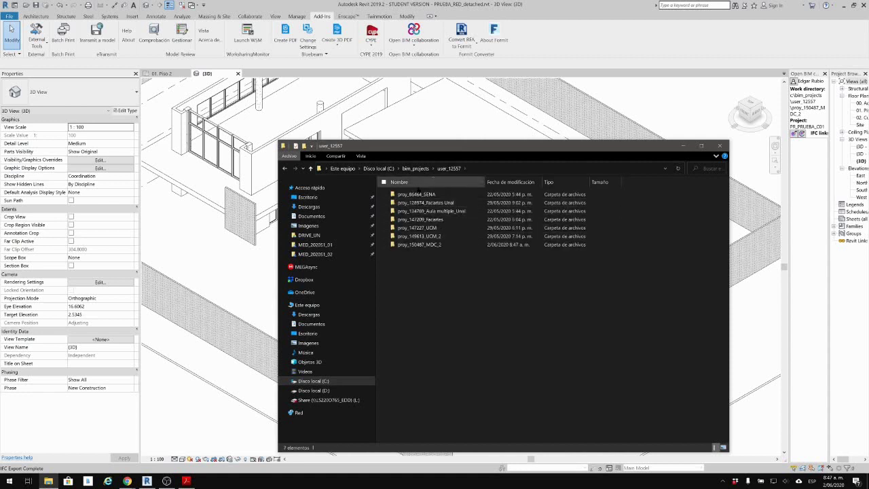
pyautogui.doubleClick(412, 245)
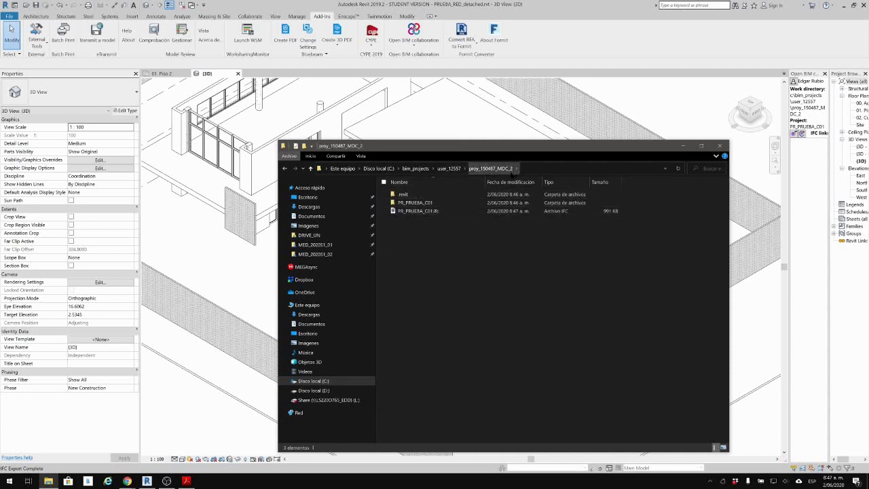
# Open the exported PR_PRUEBA_C01.ifc file from the MDC_2 project folder in BIMcollab ZOOM.
pyautogui.click(426, 212)
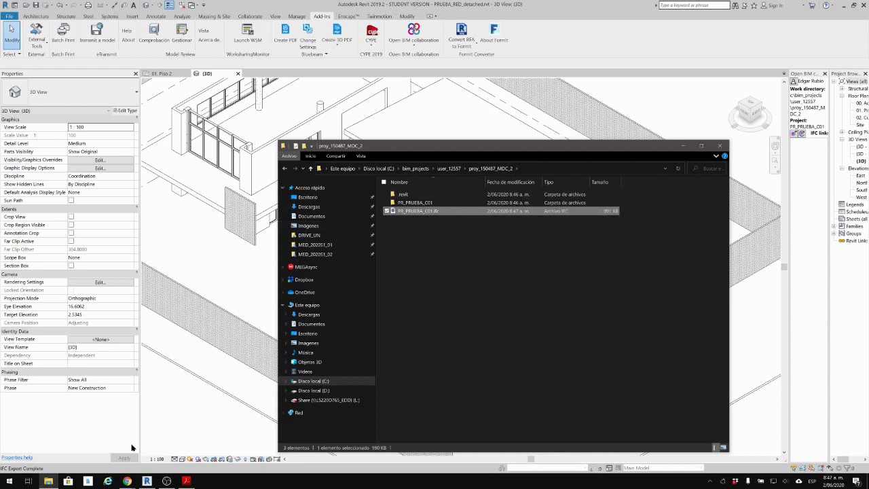
pyautogui.doubleClick(427, 211)
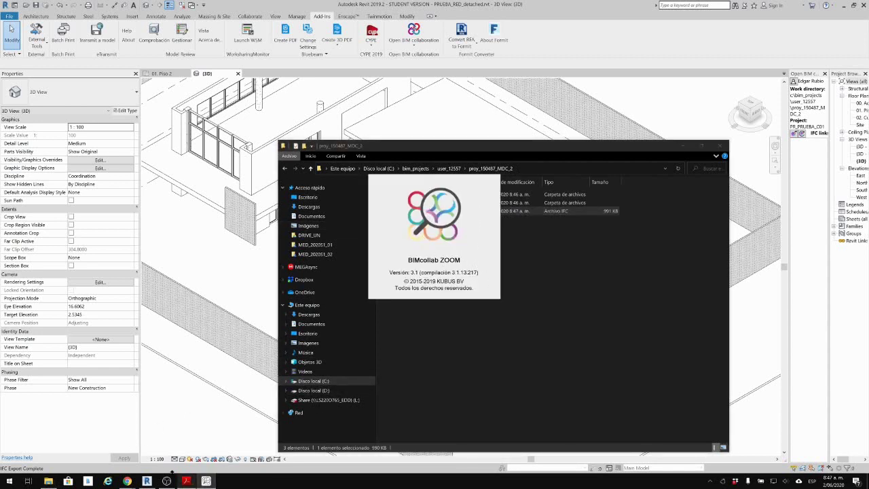
# Switch to BIMserver.center in Chrome, close the BIMcollab ZOOM window over it, and open the MDC_2 project from the projects list.
pyautogui.moveTo(127, 480)
pyautogui.click(82, 438)
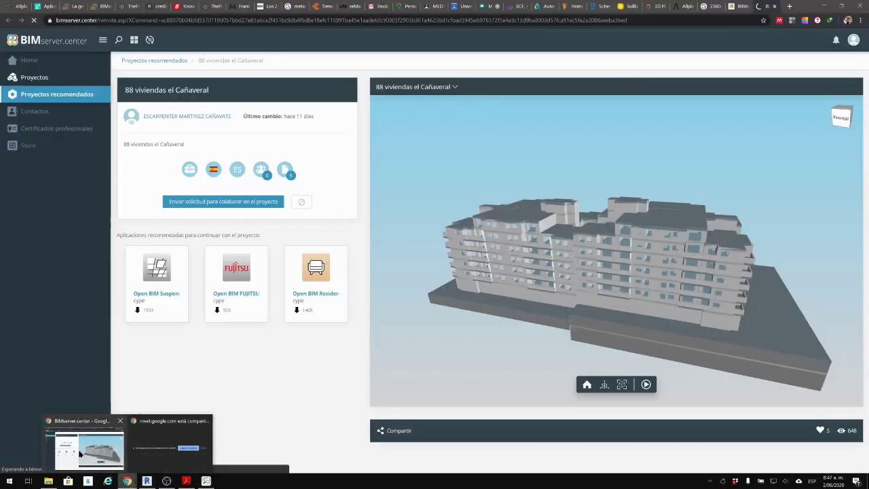
pyautogui.click(61, 79)
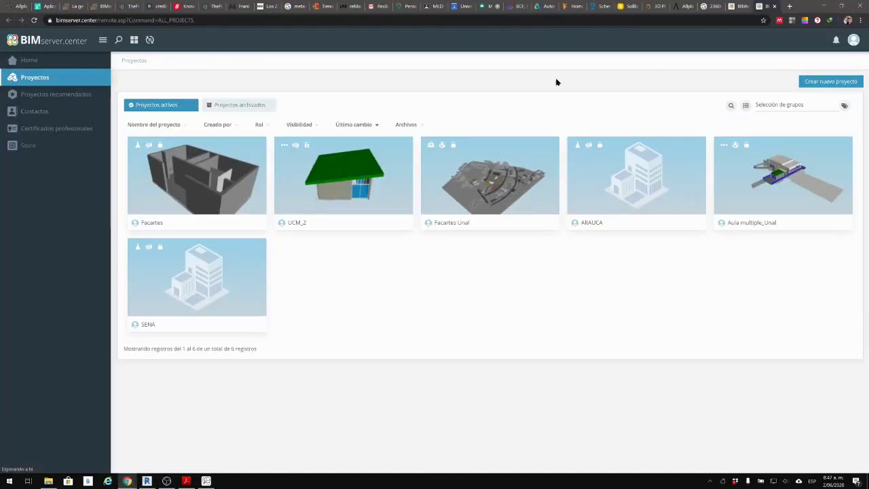
pyautogui.click(37, 77)
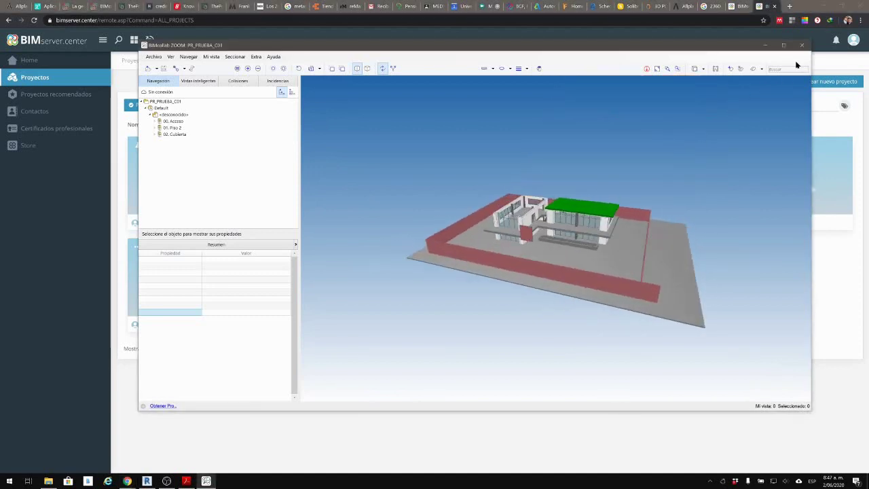
pyautogui.click(802, 45)
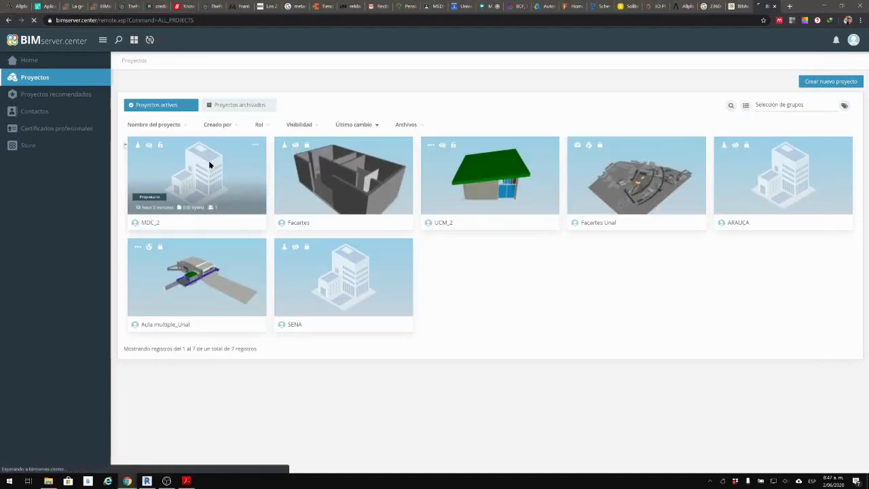
pyautogui.click(151, 215)
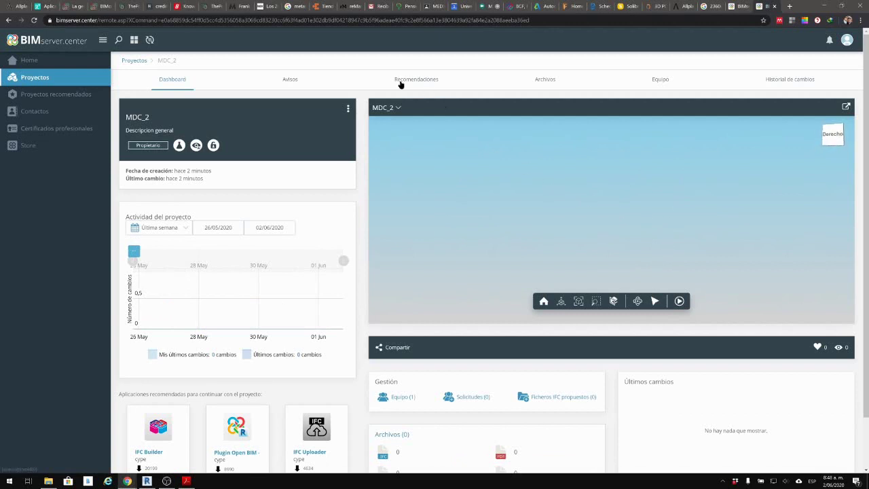
# Check the MDC_2 dashboard for uploaded models and files, and look through the programs running in the background.
pyautogui.click(393, 109)
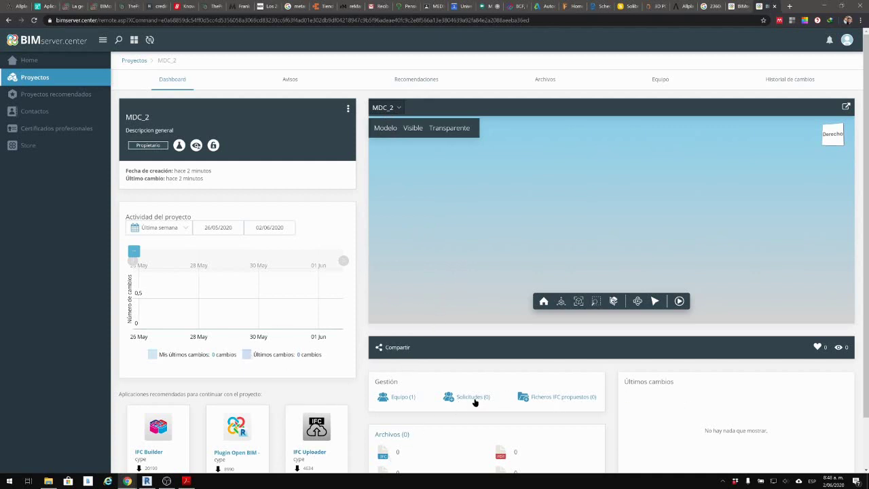
pyautogui.scroll(-1, 472, 387)
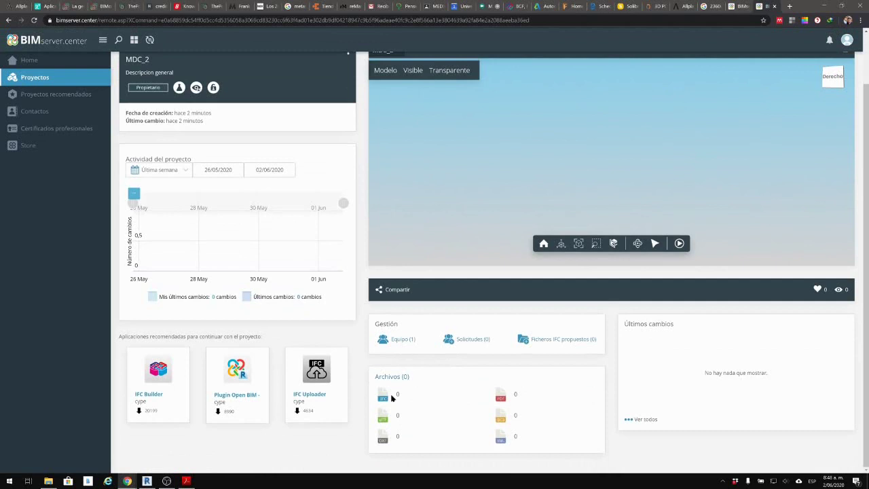
pyautogui.click(722, 480)
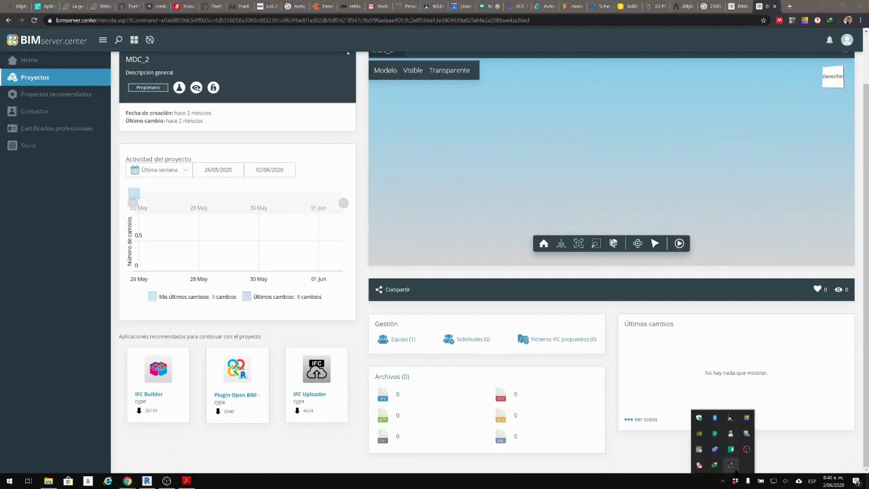
pyautogui.moveTo(700, 451)
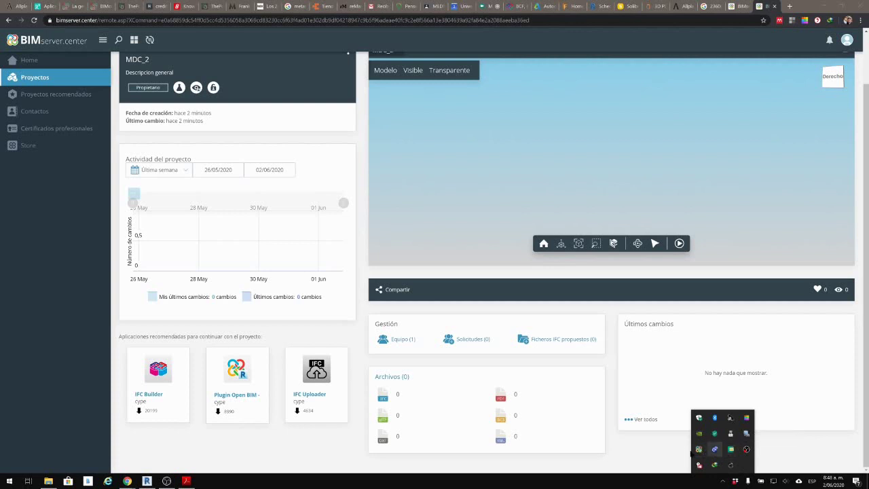
pyautogui.click(613, 364)
pyautogui.scroll(1, 493, 271)
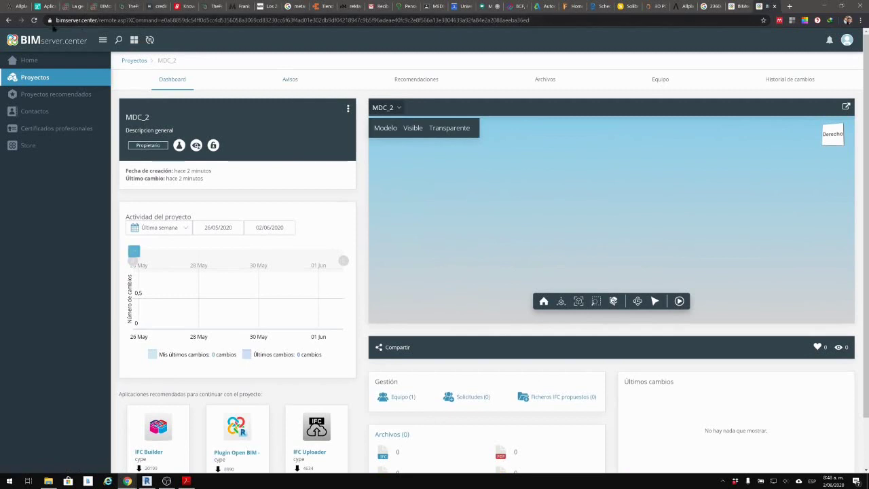
# Reload the MDC_2 dashboard and inspect the uploaded building from all sides and up close in the web 3D viewer.
pyautogui.click(33, 20)
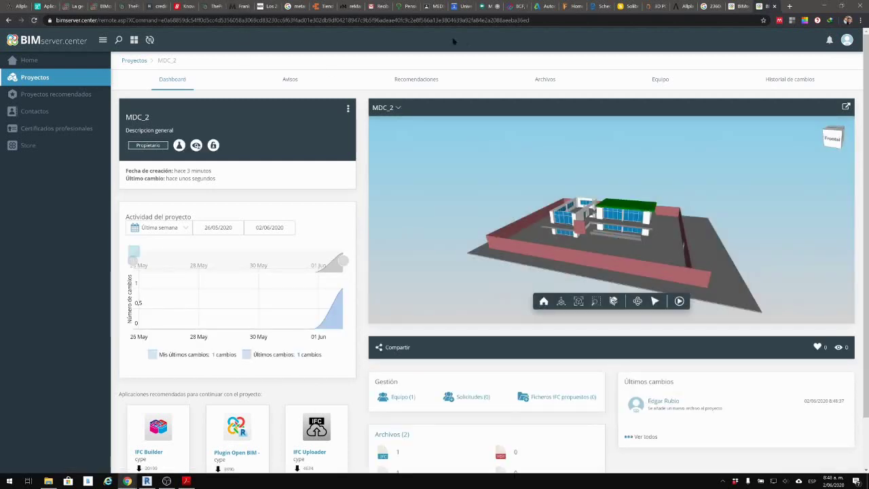
pyautogui.moveTo(611, 234); pyautogui.dragTo(503, 227)
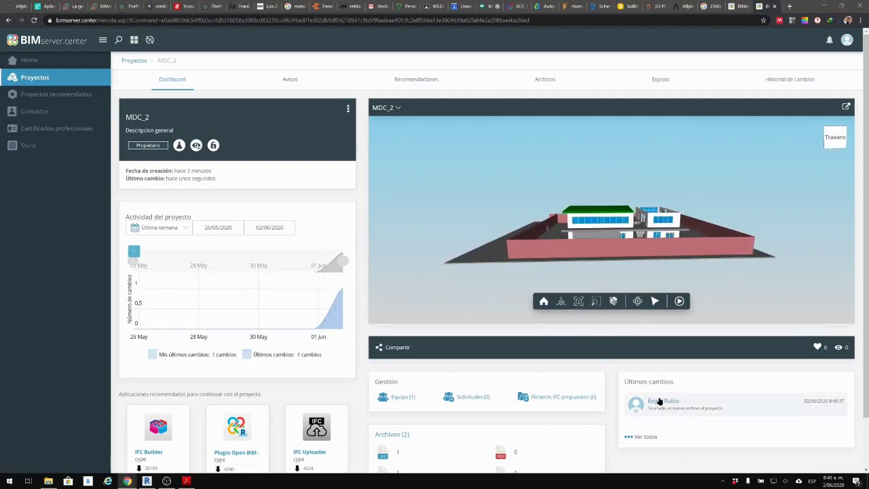
pyautogui.moveTo(339, 332)
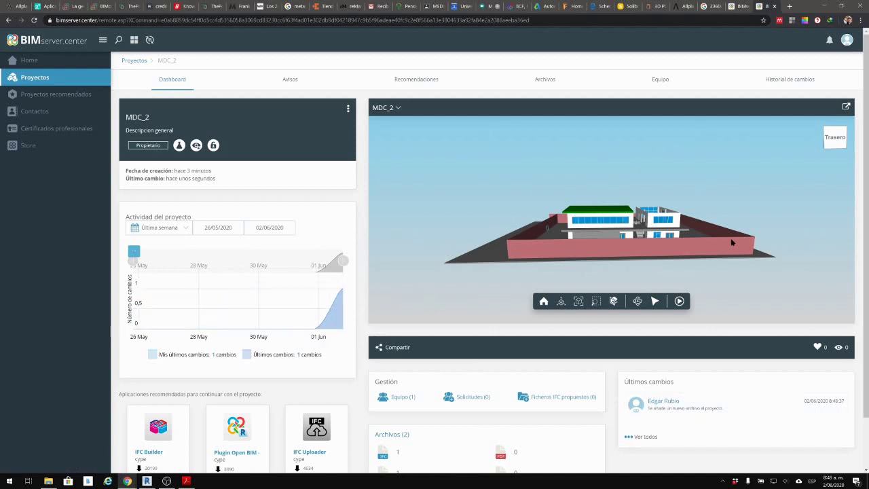
pyautogui.moveTo(732, 243); pyautogui.dragTo(627, 240)
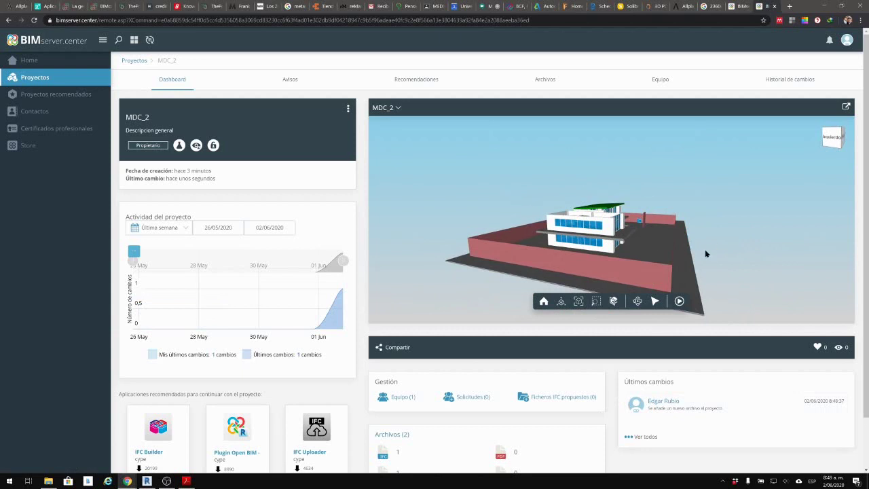
pyautogui.moveTo(705, 253); pyautogui.dragTo(751, 270)
pyautogui.scroll(3, 631, 248)
pyautogui.moveTo(627, 243); pyautogui.dragTo(706, 197)
pyautogui.scroll(5, 614, 244)
pyautogui.scroll(-5, 588, 246)
pyautogui.scroll(5, 545, 231)
pyautogui.scroll(-5, 545, 230)
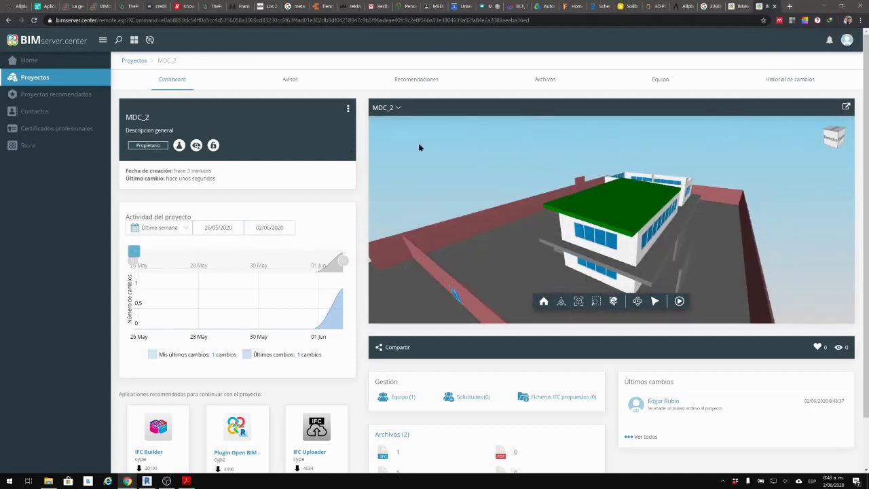
# Switch back to Revit, save the PRUEBA_RED_detached model, and close it by closing its open views.
pyautogui.click(823, 6)
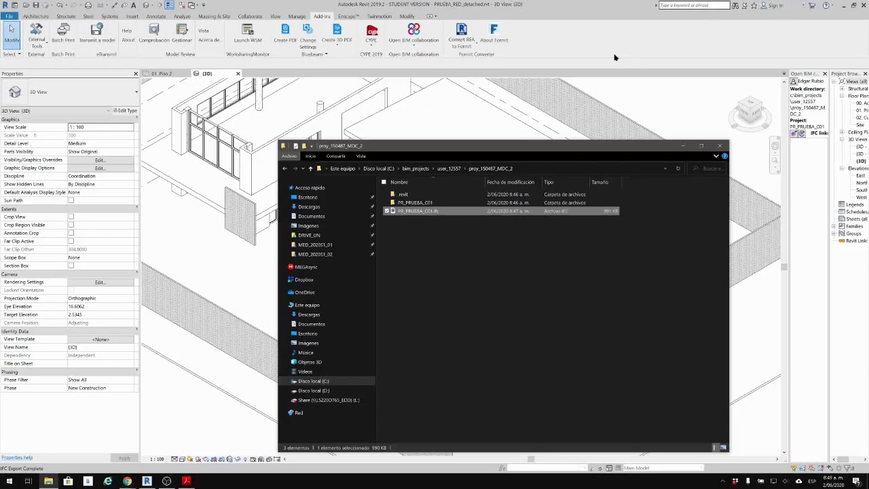
pyautogui.click(614, 57)
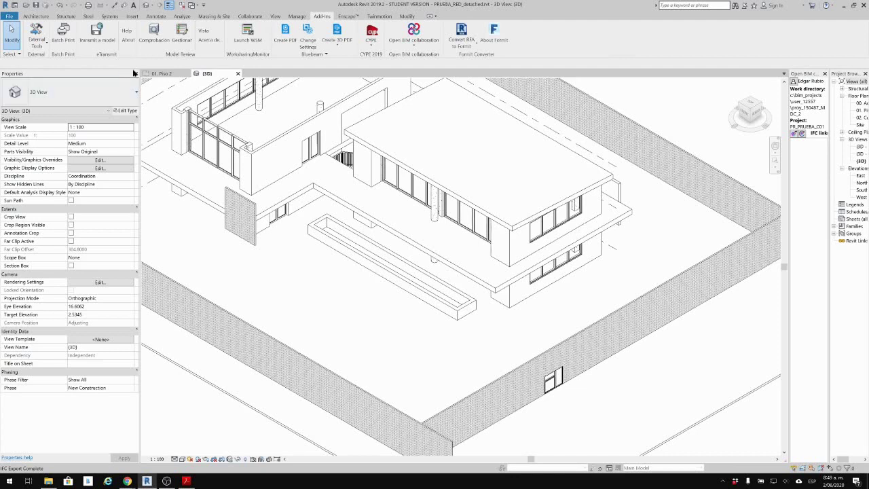
pyautogui.click(37, 5)
pyautogui.click(171, 5)
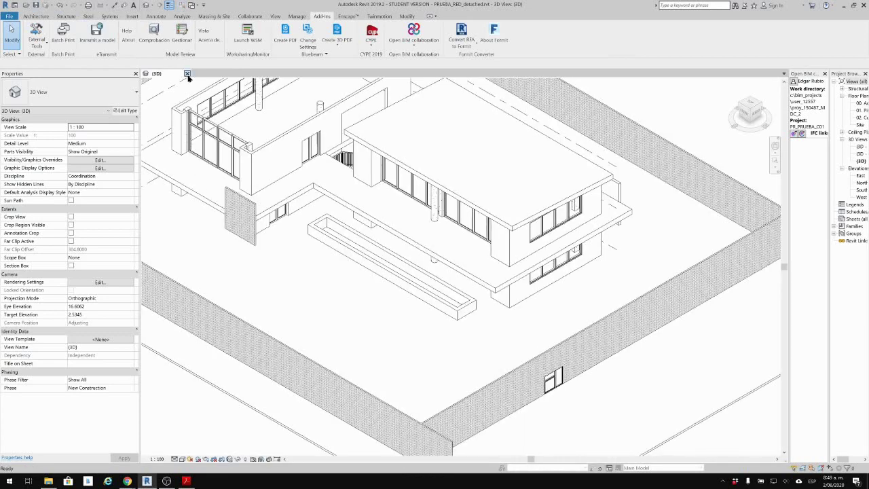
pyautogui.click(187, 74)
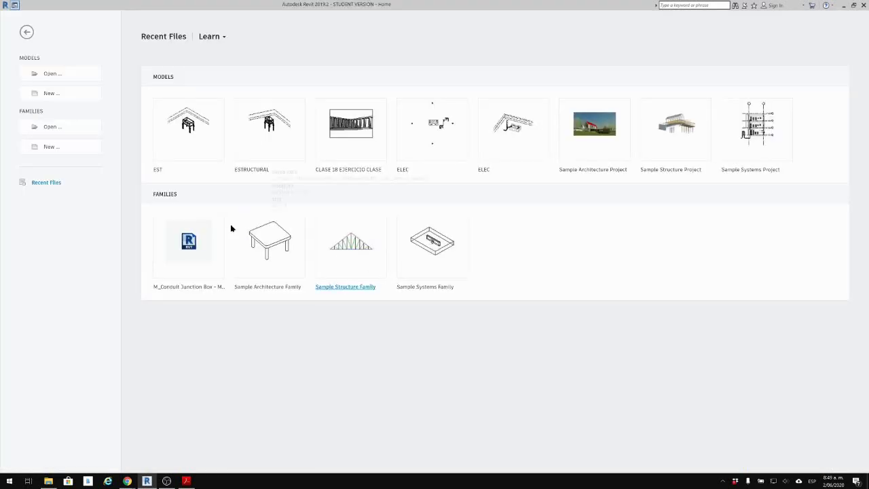
# Create a new project from the Plumbing Template and widen the Project Browser.
pyautogui.click(54, 95)
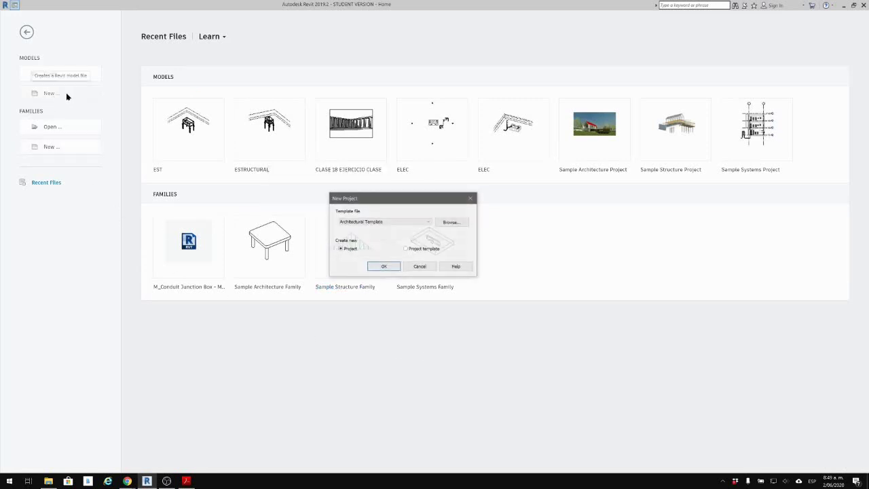
pyautogui.click(381, 222)
pyautogui.click(374, 253)
pyautogui.click(379, 222)
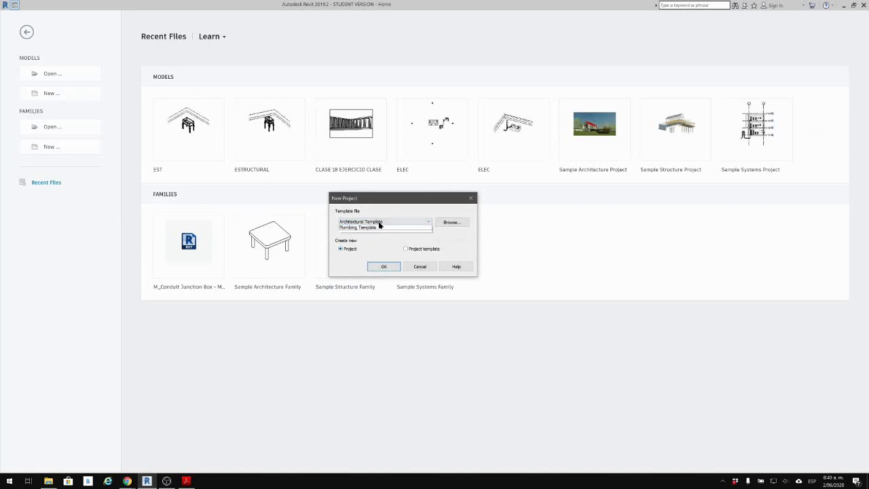
pyautogui.click(375, 248)
pyautogui.click(383, 267)
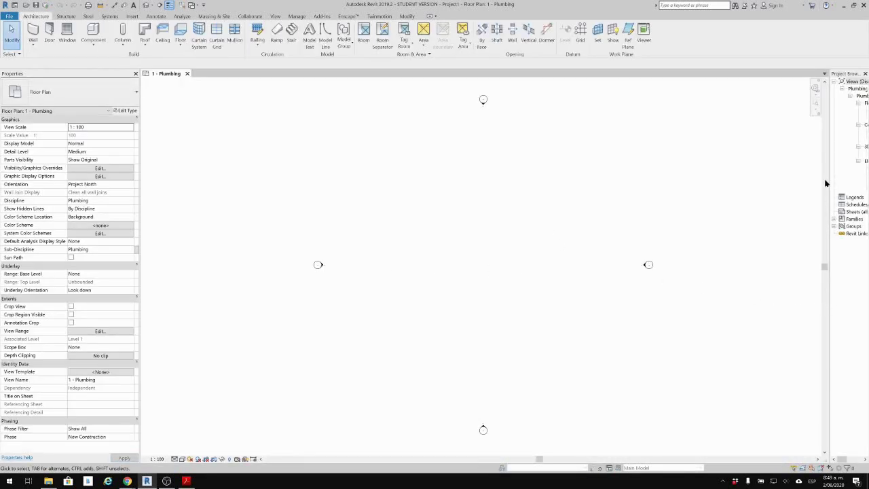
pyautogui.moveTo(829, 183); pyautogui.dragTo(774, 188)
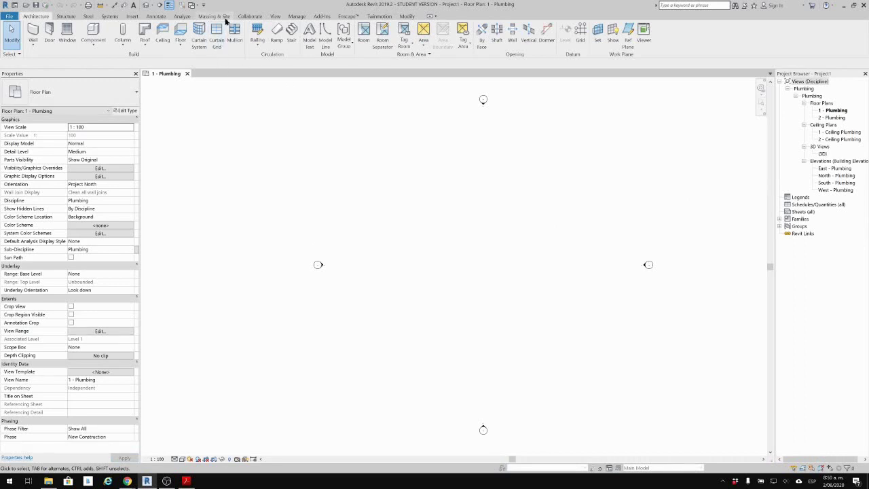
# Try to start collaborating in an Open BIM project from the unsaved plumbing project.
pyautogui.click(251, 16)
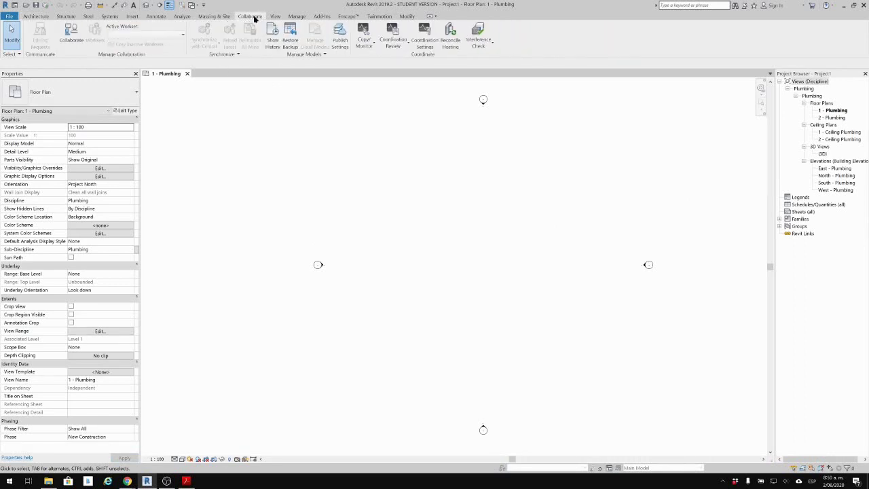
pyautogui.click(322, 16)
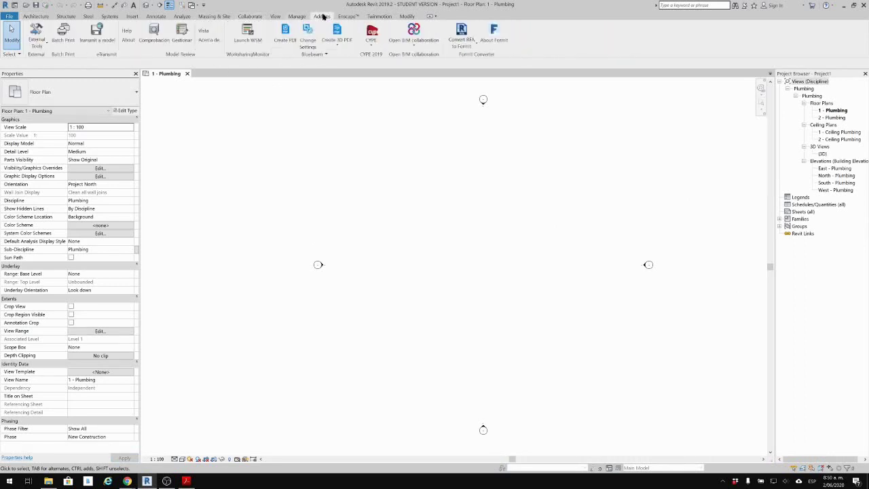
pyautogui.click(406, 42)
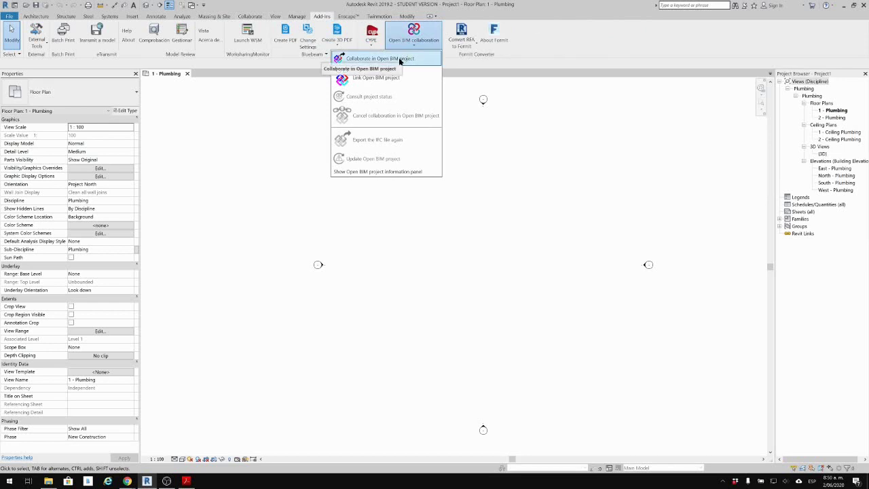
pyautogui.click(401, 59)
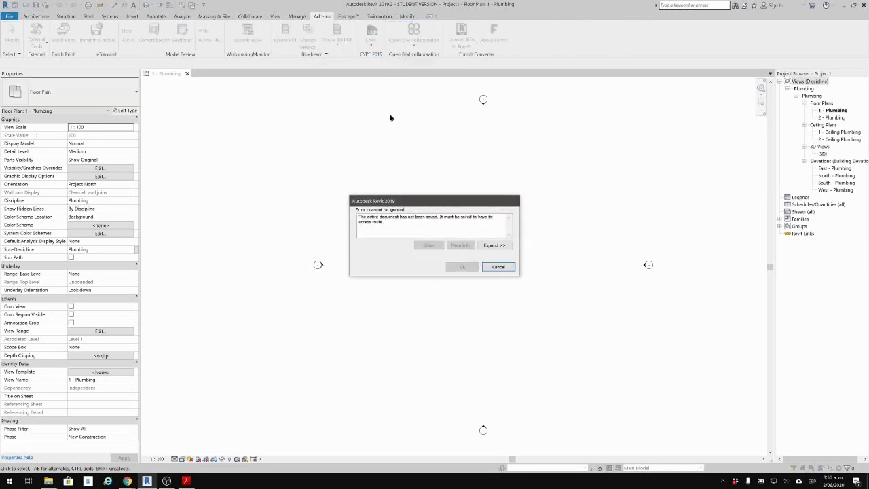
pyautogui.click(497, 267)
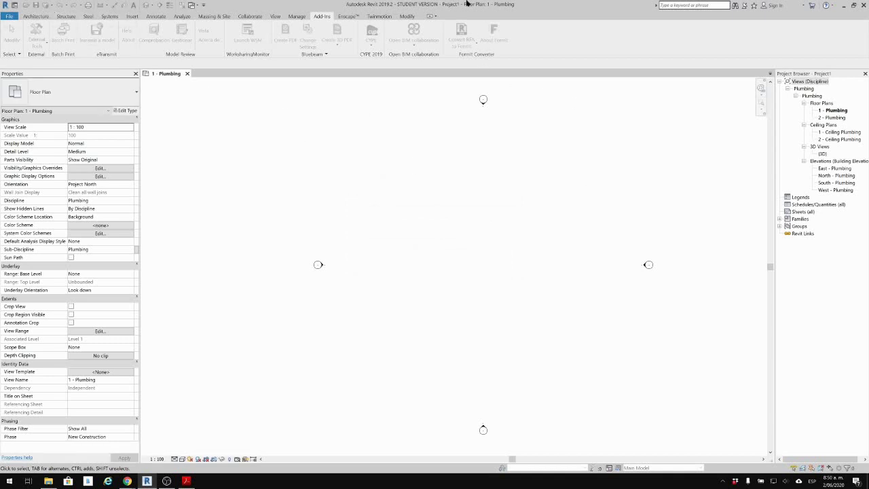
# Save the new plumbing project as HS on local drive D.
pyautogui.click(39, 5)
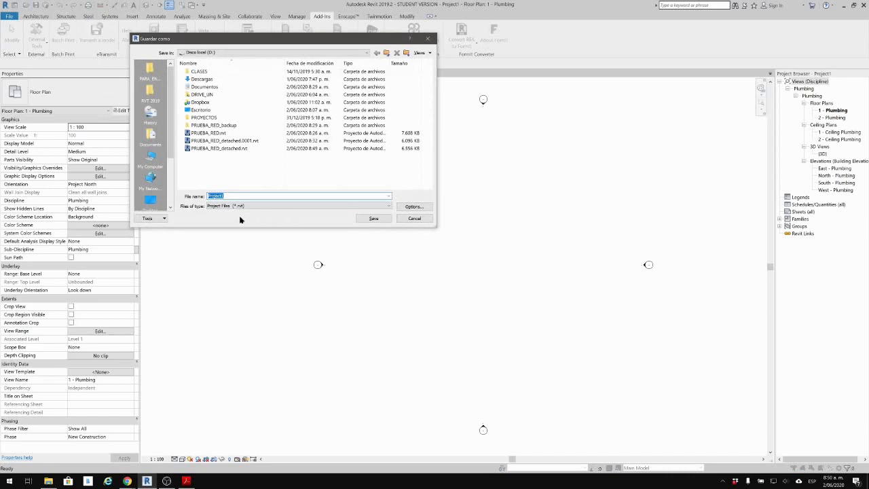
pyautogui.write('HS')
pyautogui.click(364, 220)
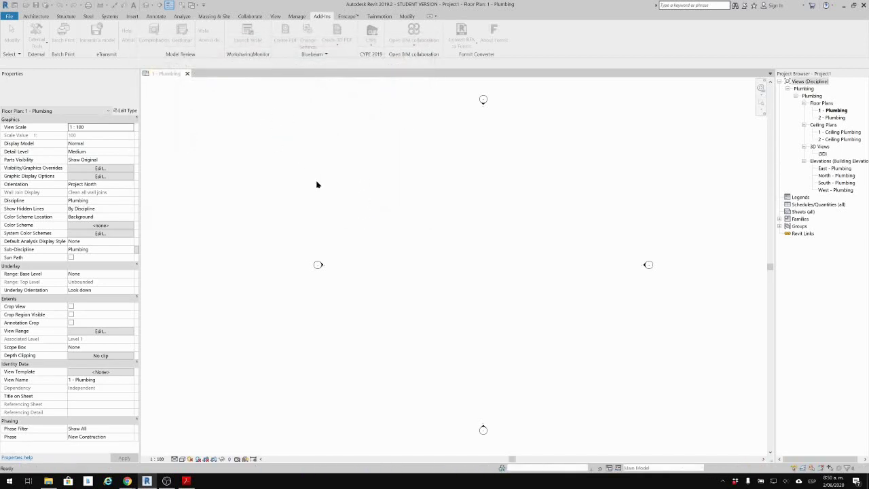
# Start collaborating in an Open BIM project from the HS model and choose the existing BIMserver.center project MDC_2.
pyautogui.click(414, 43)
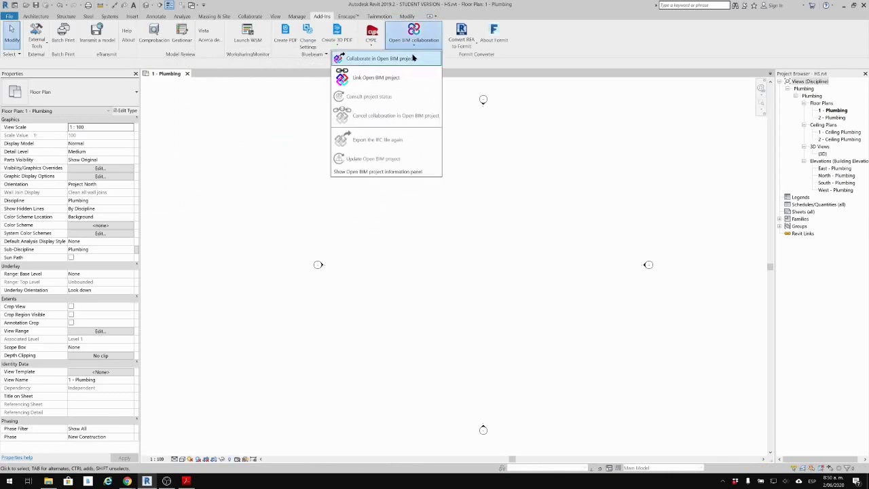
pyautogui.click(392, 61)
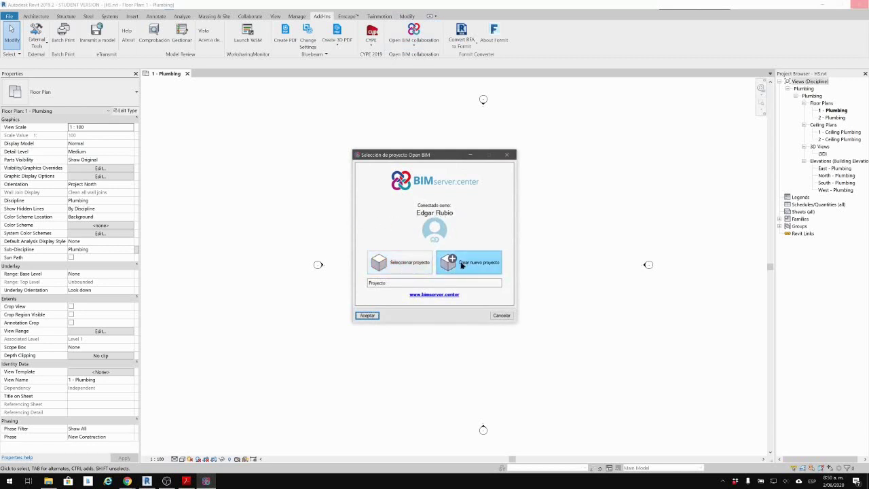
pyautogui.click(415, 264)
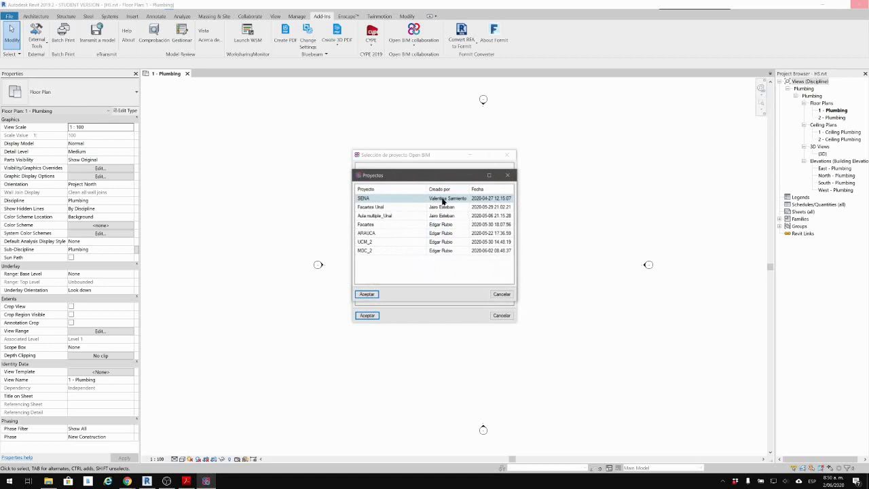
pyautogui.click(366, 251)
pyautogui.click(366, 295)
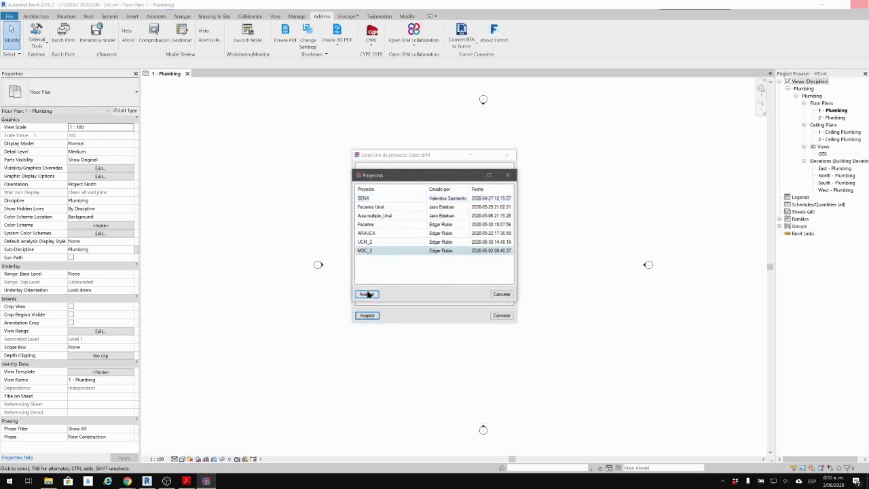
pyautogui.click(370, 315)
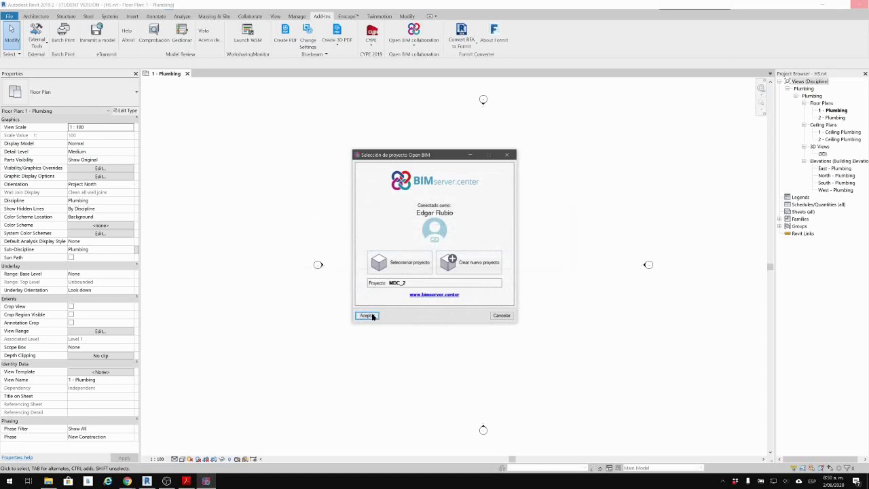
pyautogui.click(372, 315)
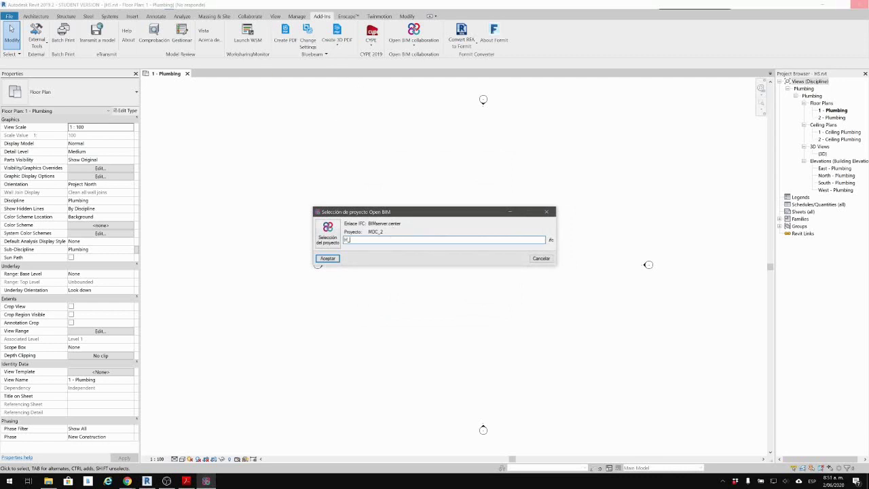
# Name the shared IFC file H_S, link PR_PRUEBA_C01, and accept the IFC export with links and a glTF 3D model.
pyautogui.write('H_S')
pyautogui.click(328, 259)
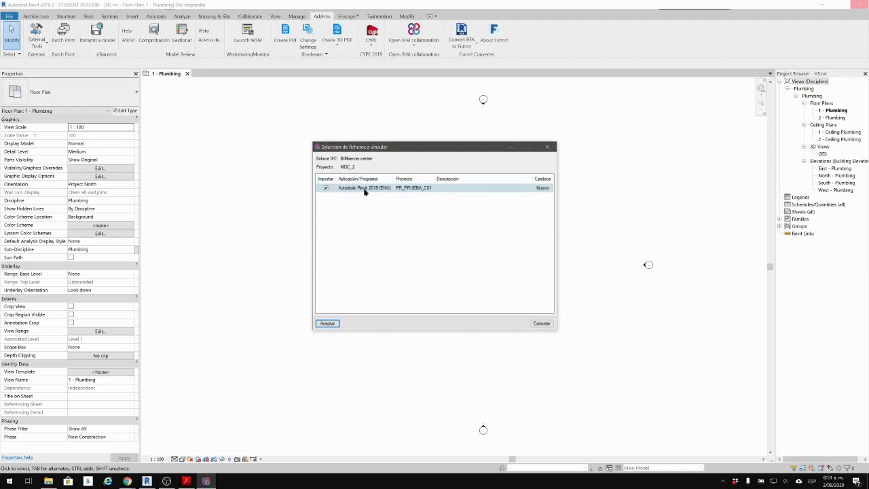
pyautogui.click(328, 324)
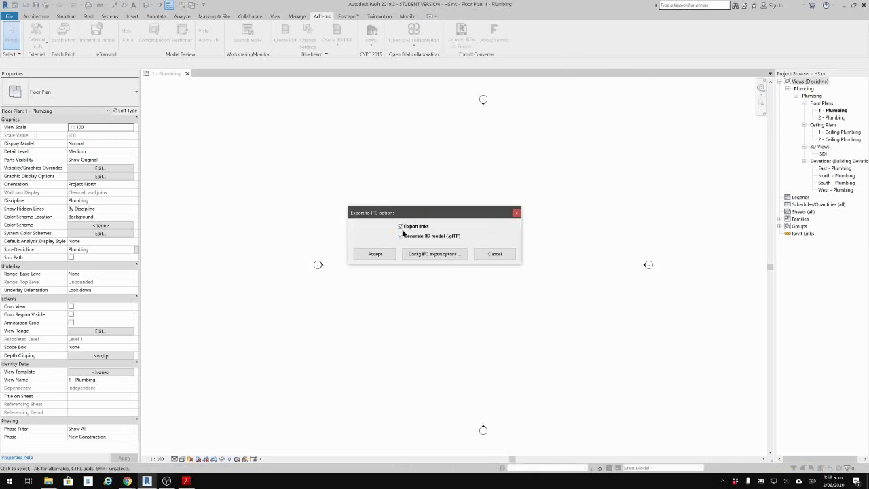
pyautogui.click(386, 251)
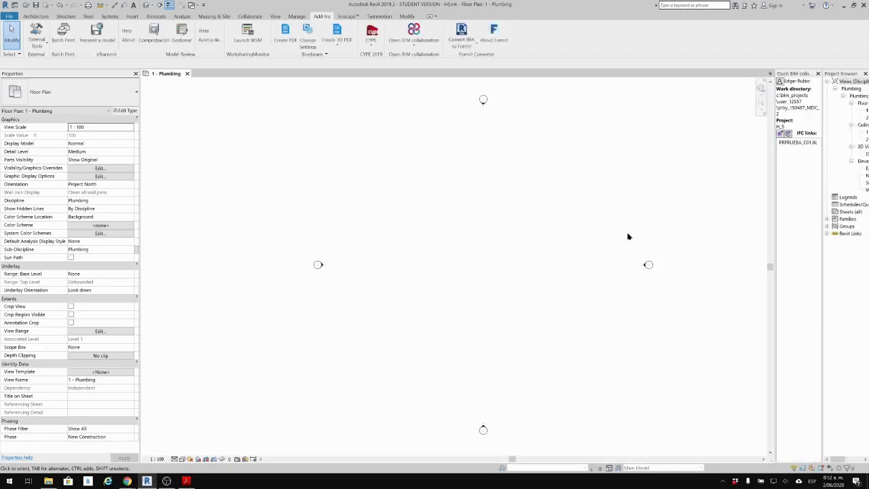
# Widen the Open BIM collaboration panel and inspect the linked PR_PRUEBA_C01 model in the plumbing floor plan.
pyautogui.moveTo(770, 266); pyautogui.dragTo(681, 265)
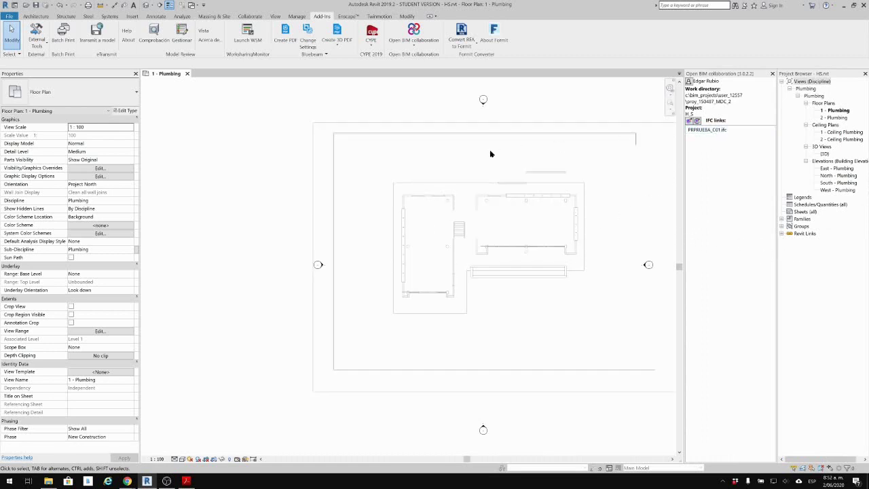
pyautogui.moveTo(480, 163); pyautogui.dragTo(394, 192, button='middle')
pyautogui.click(399, 174)
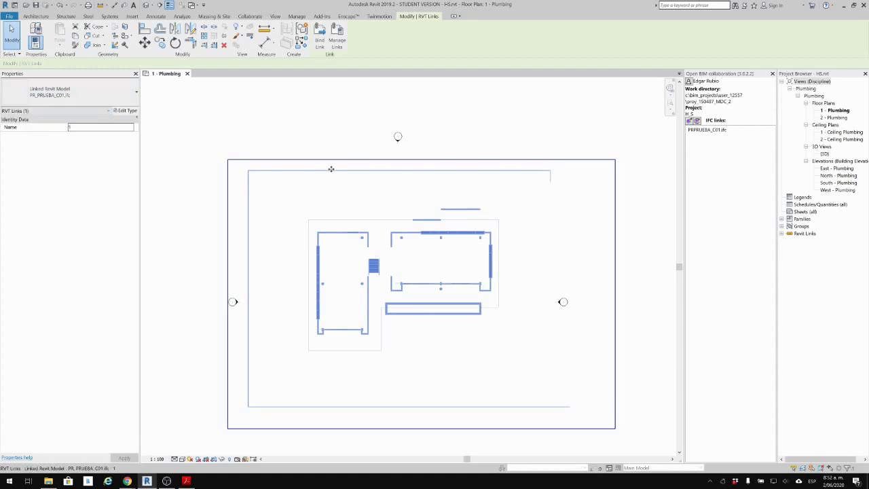
pyautogui.click(236, 42)
pyautogui.click(391, 53)
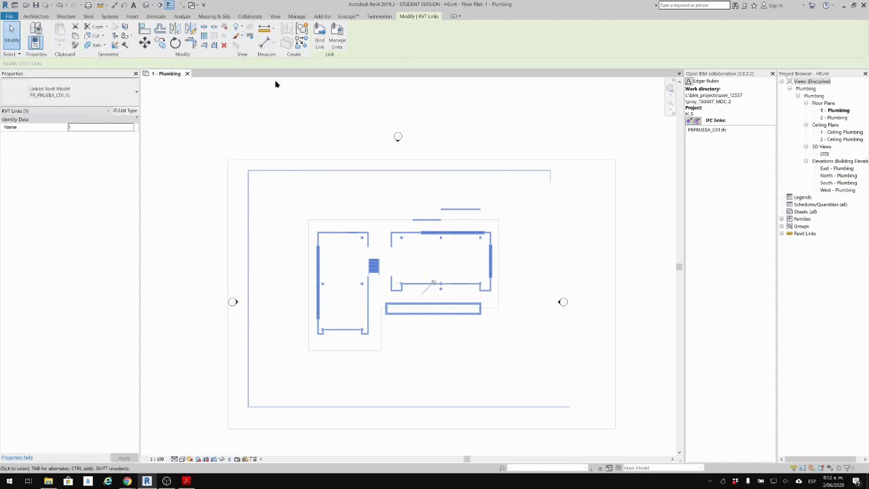
pyautogui.moveTo(537, 248); pyautogui.dragTo(484, 271, button='middle')
pyautogui.click(575, 120)
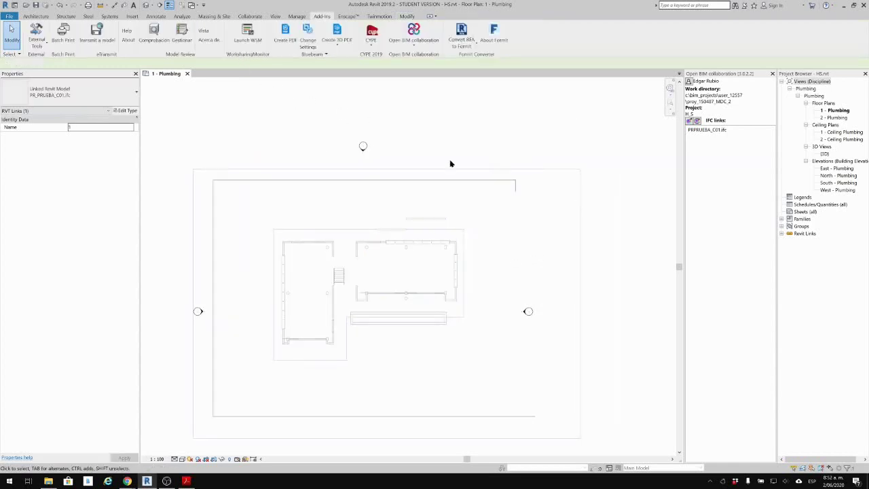
pyautogui.scroll(1, 361, 136)
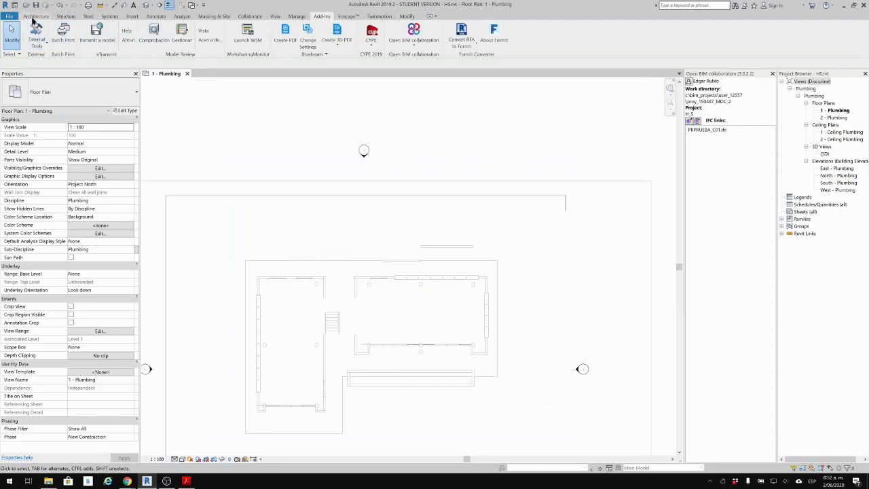
# Place four wall-mounted flush valve water closets, type Private - 6.1 Lpf, on the linked walls on both sides of the staircase.
pyautogui.click(36, 16)
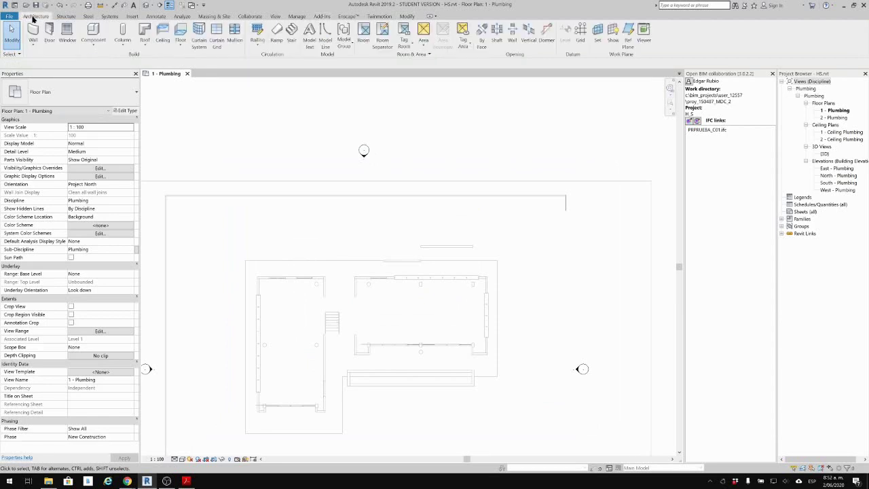
pyautogui.click(110, 16)
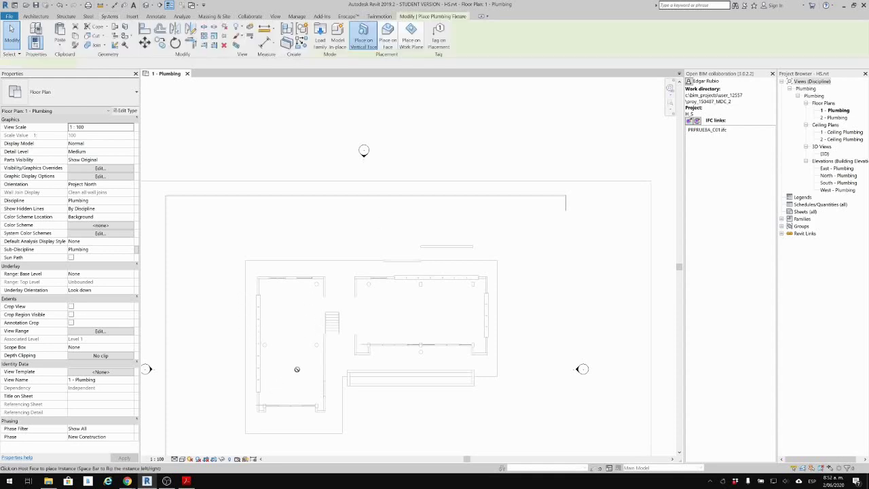
pyautogui.scroll(5, 297, 369)
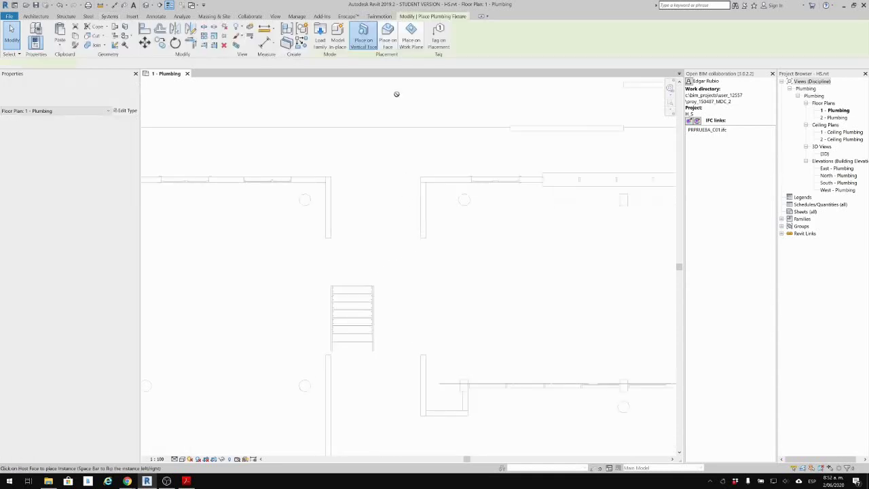
pyautogui.click(117, 92)
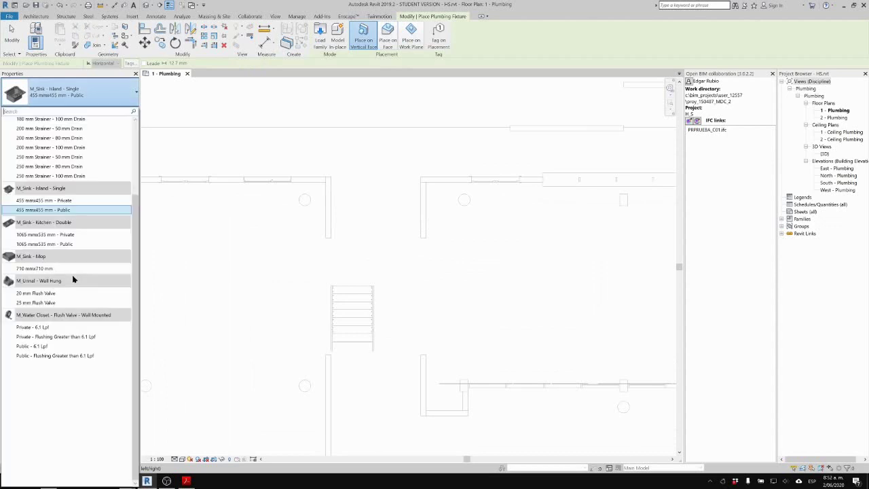
pyautogui.click(34, 327)
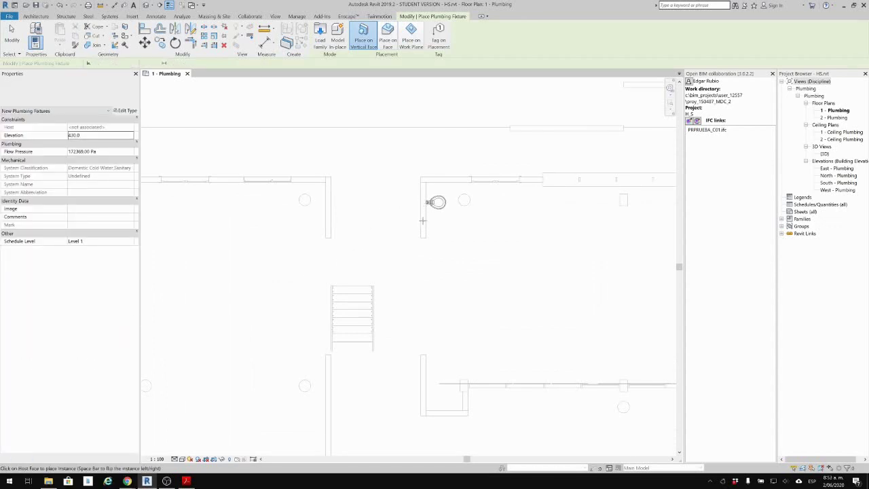
pyautogui.click(422, 221)
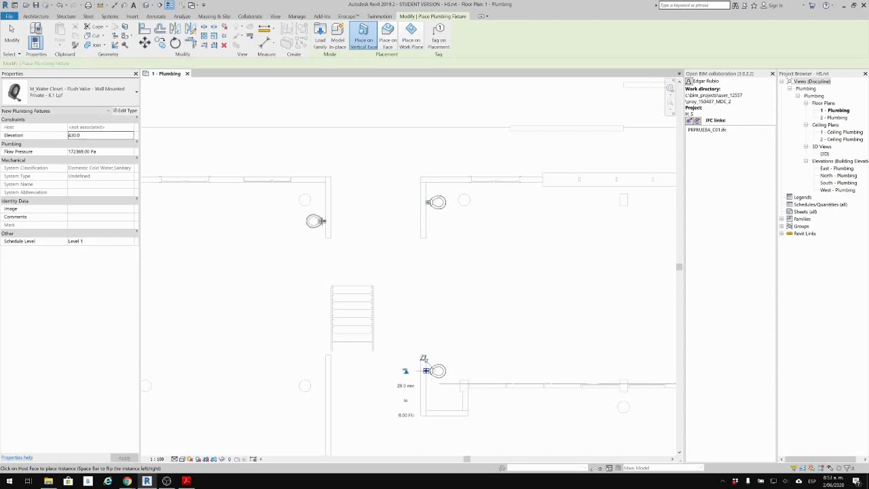
pyautogui.click(310, 205)
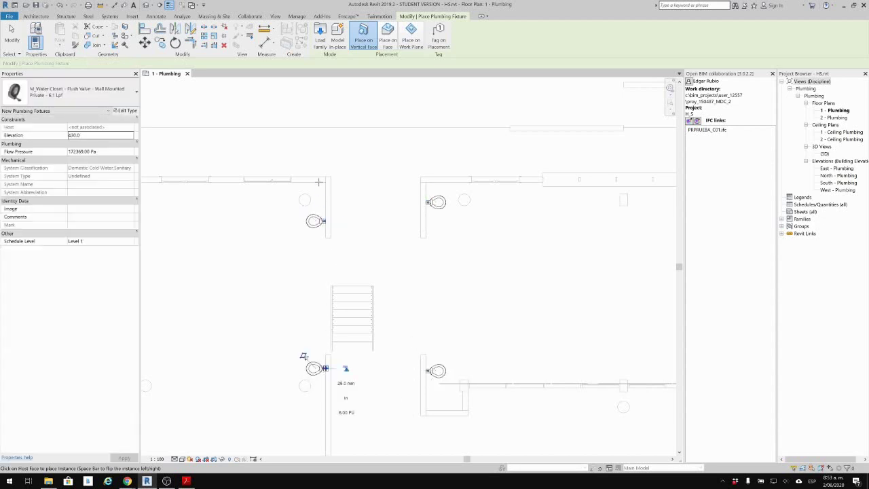
pyautogui.scroll(-1, 340, 202)
pyautogui.press('Escape')
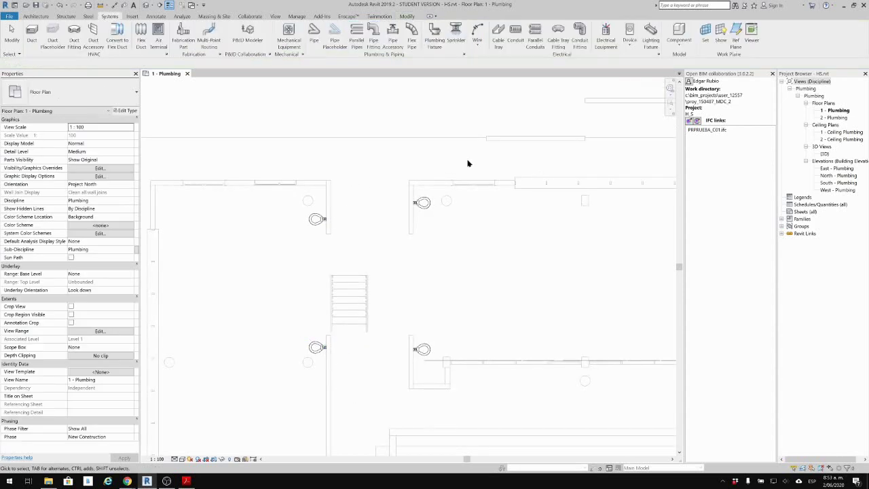
# Select the four water closets, filtering out the linked model, and create a Domestic Cold Water piping system for them.
pyautogui.moveTo(463, 162); pyautogui.dragTo(289, 382)
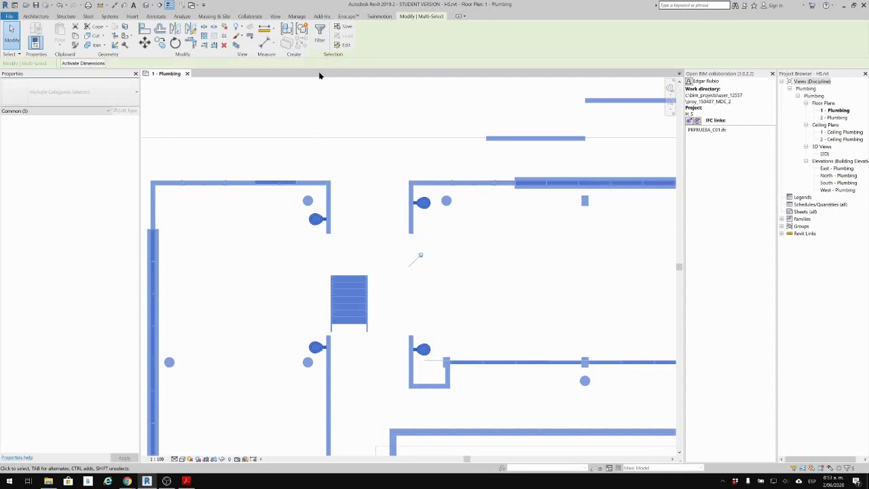
pyautogui.click(320, 33)
pyautogui.click(342, 127)
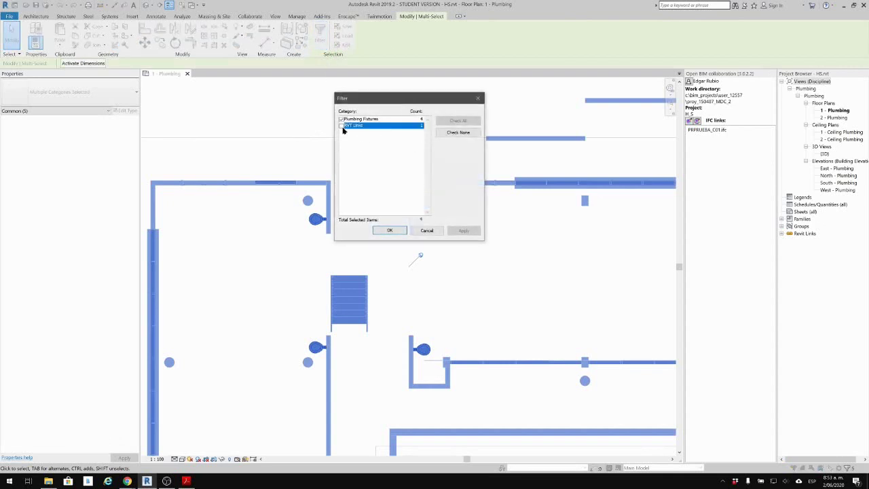
pyautogui.click(389, 230)
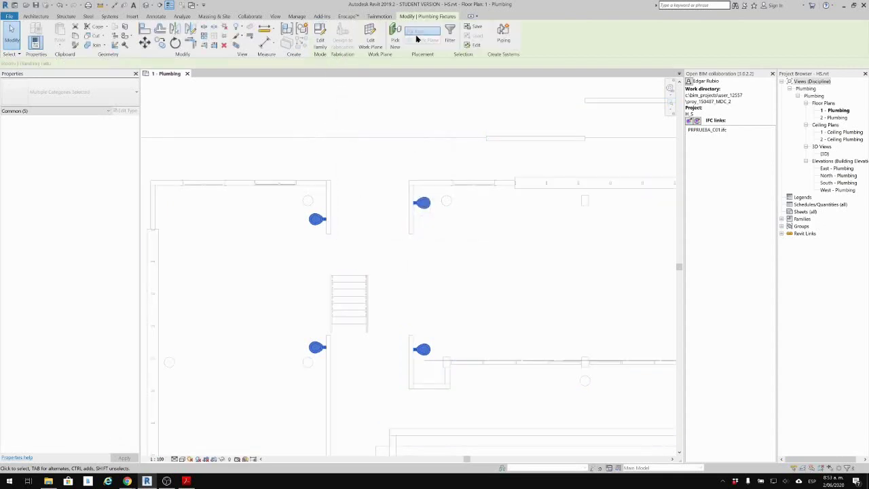
pyautogui.click(503, 33)
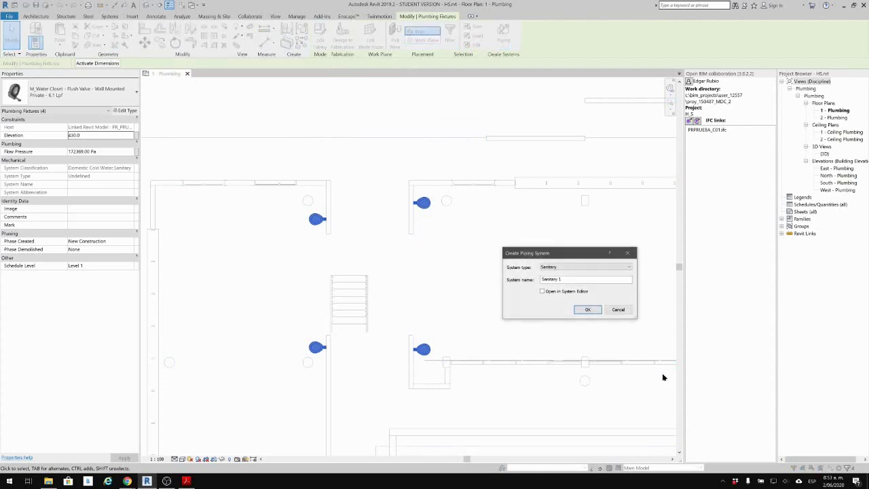
pyautogui.click(600, 269)
pyautogui.click(579, 279)
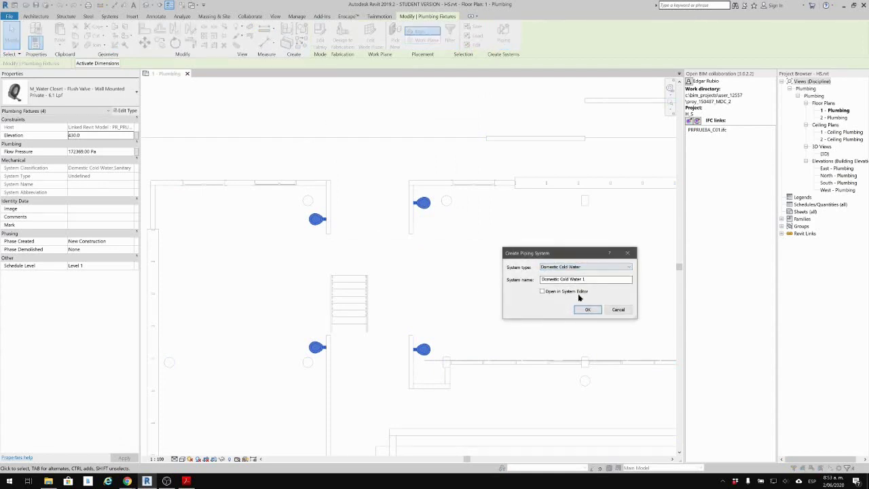
pyautogui.click(585, 309)
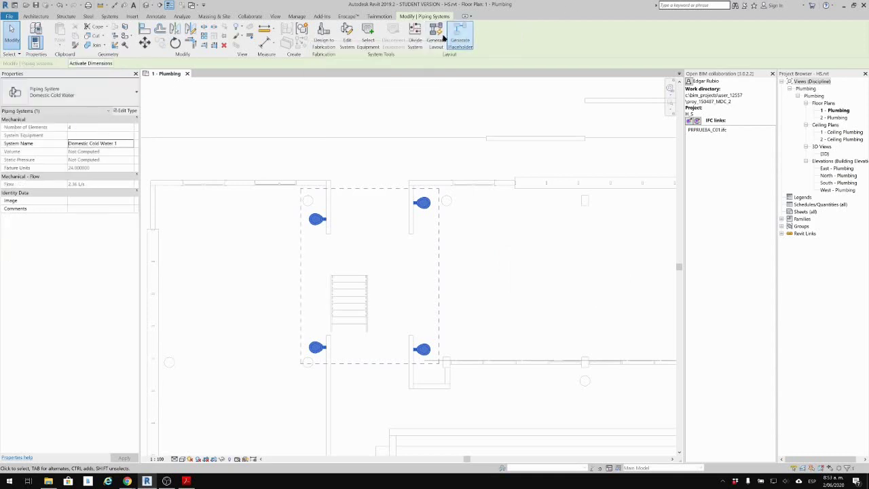
# Start generating the cold water pipe layout and accept the main conversion settings of Standard pipe type and 2750 offset.
pyautogui.click(436, 35)
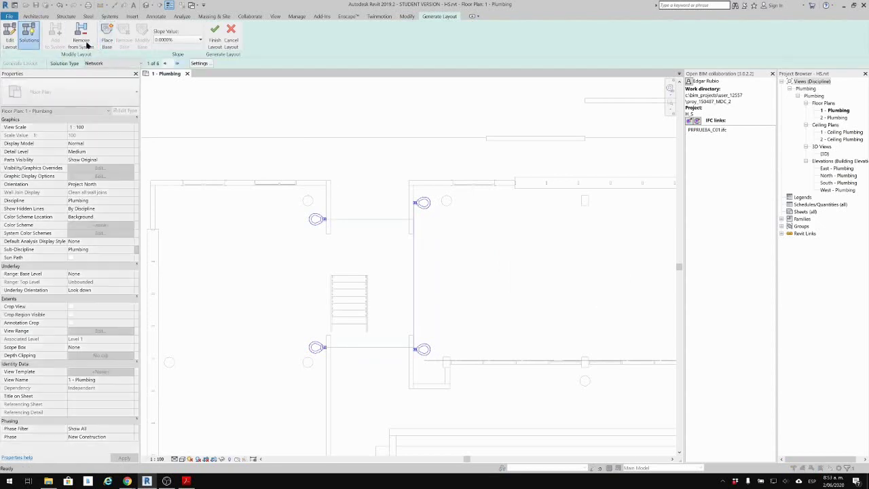
pyautogui.click(208, 65)
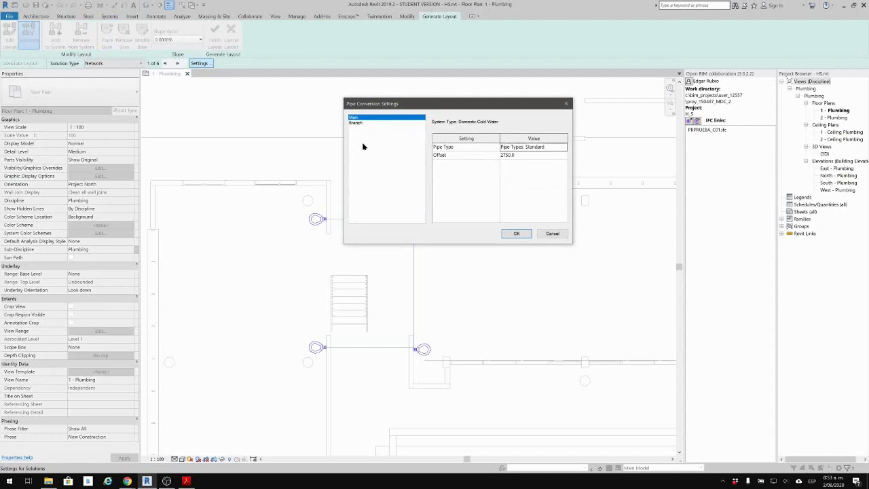
pyautogui.click(517, 233)
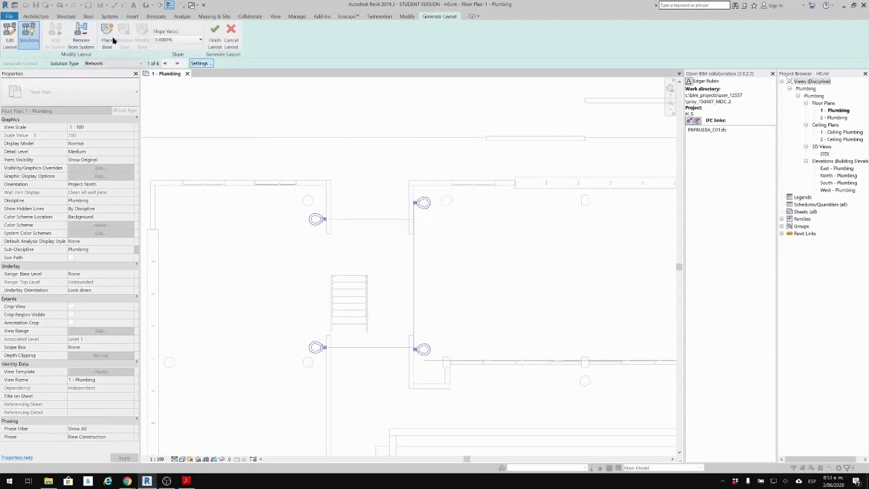
# Place a base for the pipe layout outside the building above the staircase corridor and set its diameter to 25 mm.
pyautogui.click(108, 38)
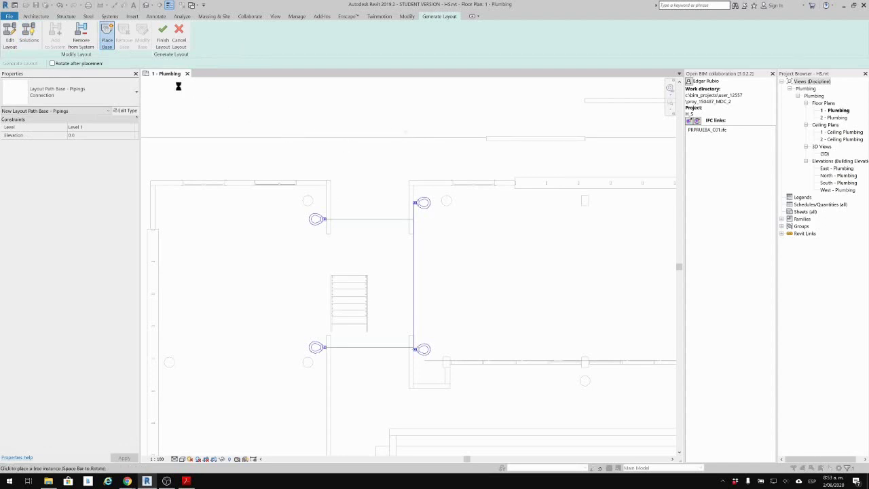
pyautogui.click(406, 129)
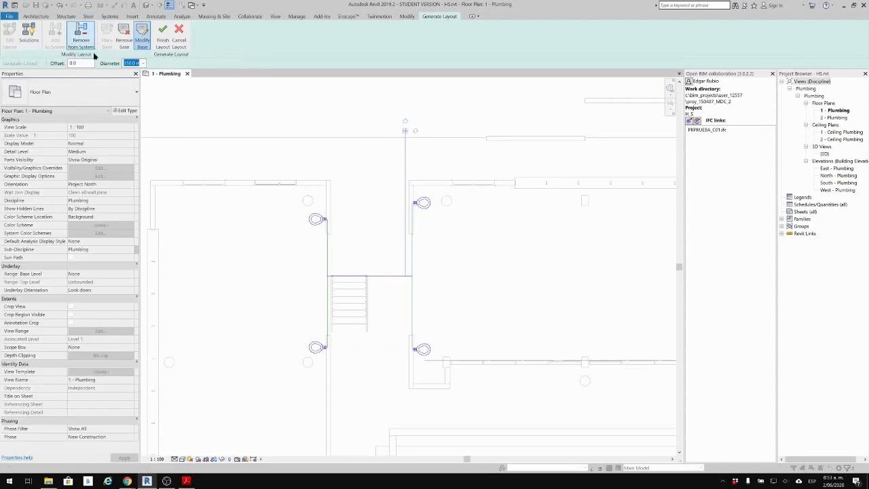
pyautogui.click(143, 63)
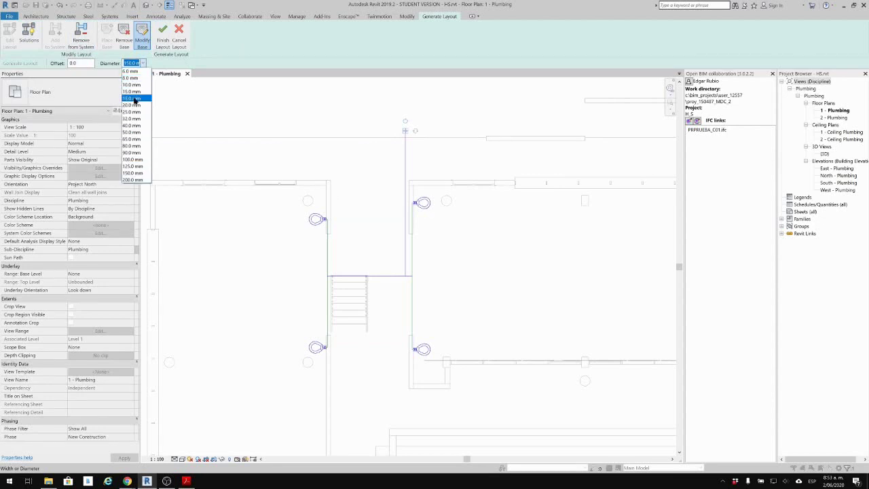
pyautogui.click(133, 110)
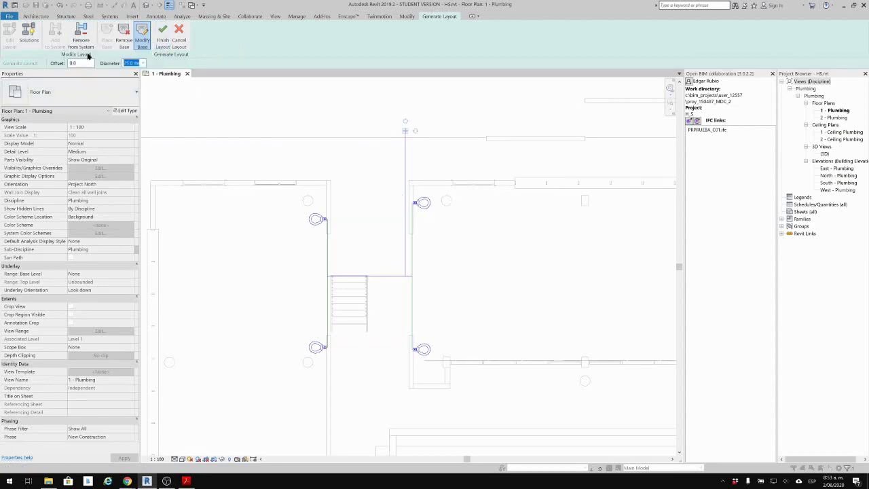
# Choose Network solution 6 of 6 for the cold water pipe layout and finish the layout.
pyautogui.click(28, 34)
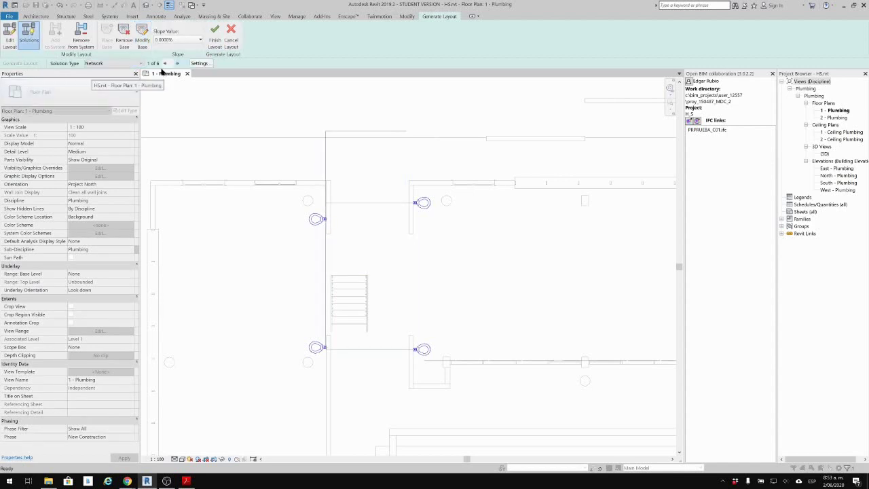
pyautogui.click(179, 64)
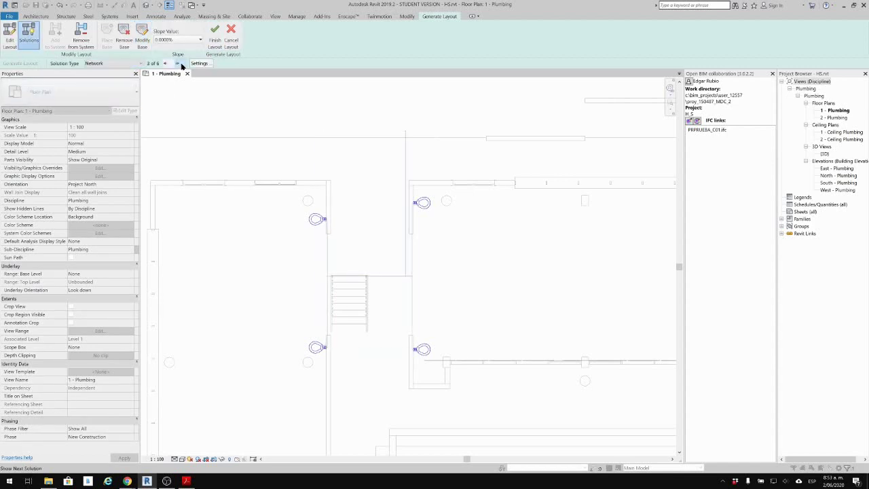
pyautogui.click(179, 64)
pyautogui.click(178, 64)
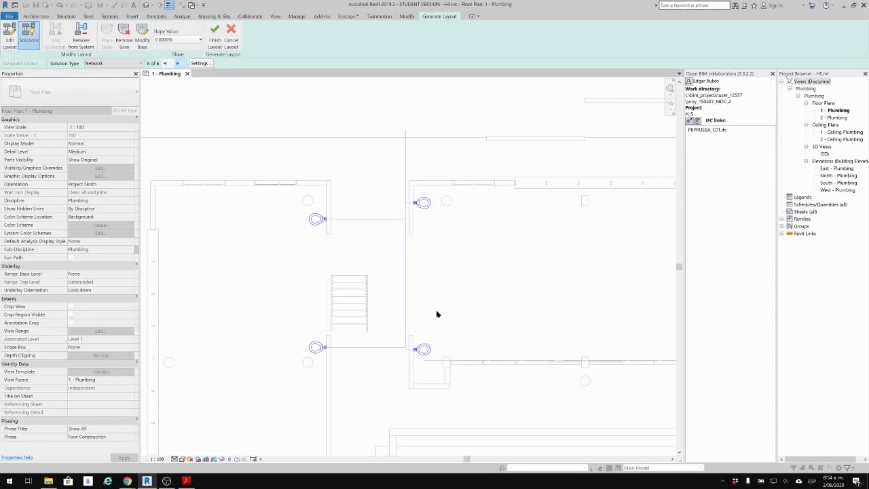
pyautogui.click(214, 40)
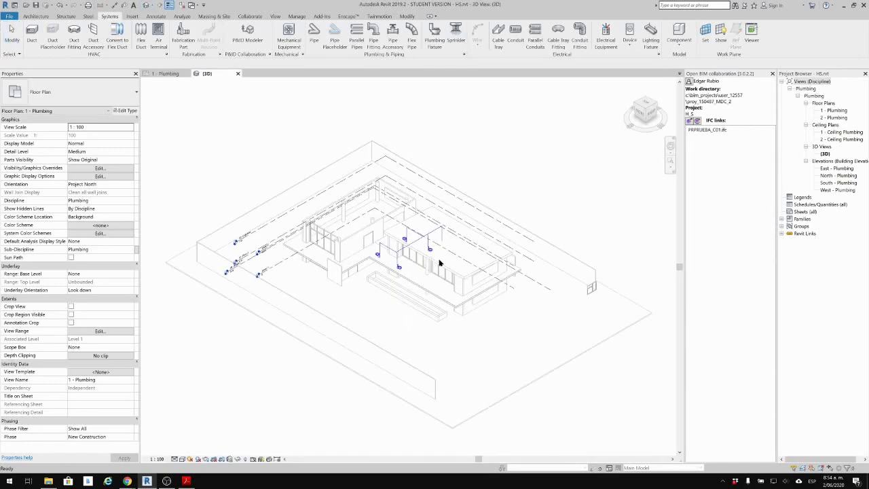
# Set the detail level of the 3D view to Fine.
pyautogui.scroll(1, 428, 254)
pyautogui.scroll(6, 428, 254)
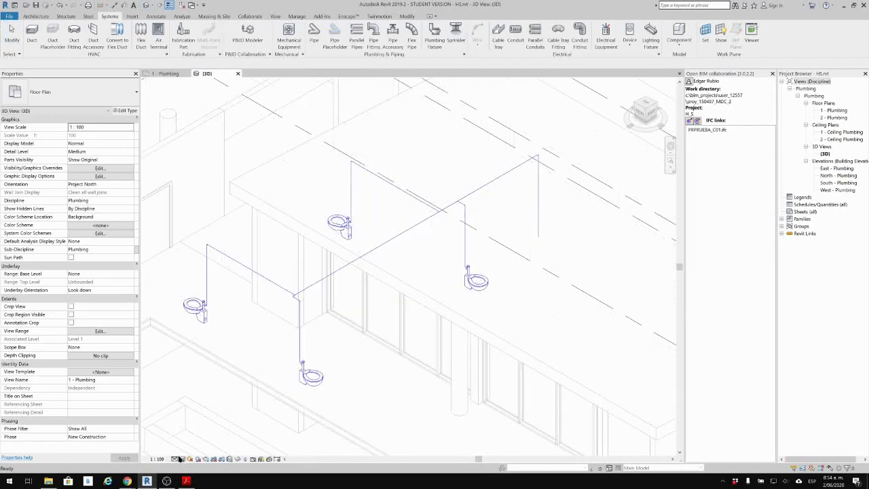
pyautogui.click(182, 459)
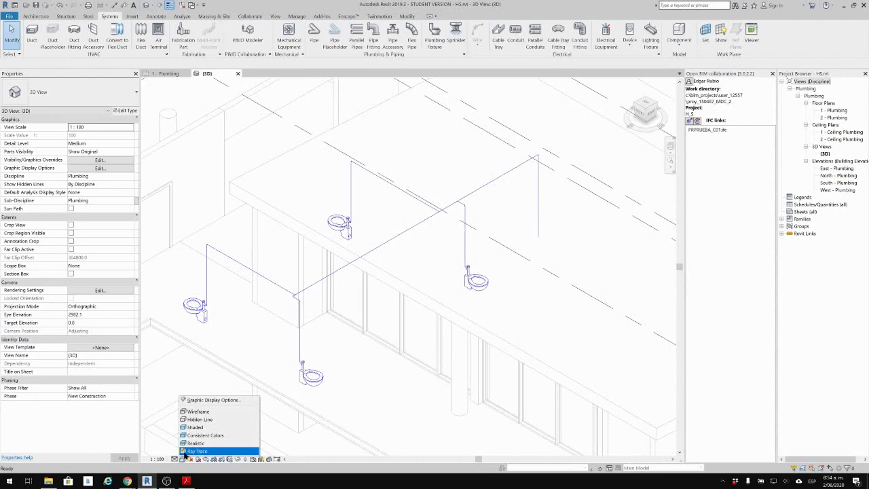
pyautogui.click(175, 459)
pyautogui.click(175, 460)
pyautogui.click(184, 450)
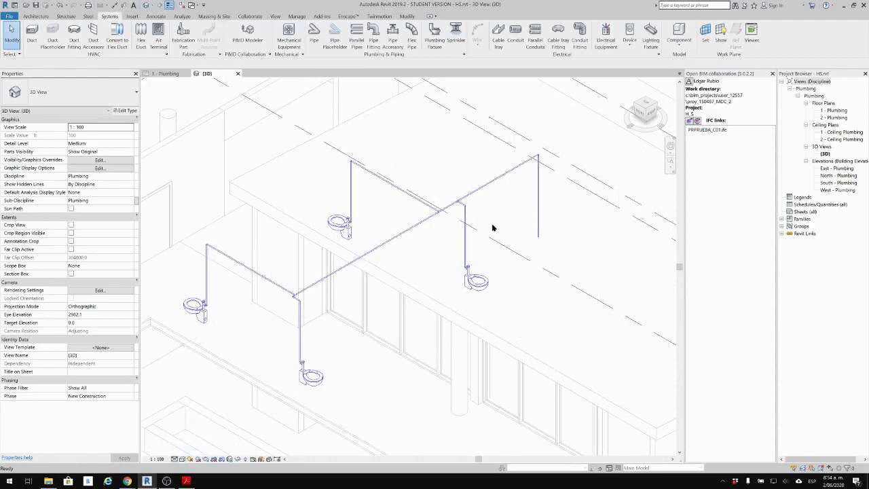
# Examine the generated pipe network and its connections to the four water closets in the 3D view.
pyautogui.scroll(3, 400, 198)
pyautogui.scroll(-2, 401, 198)
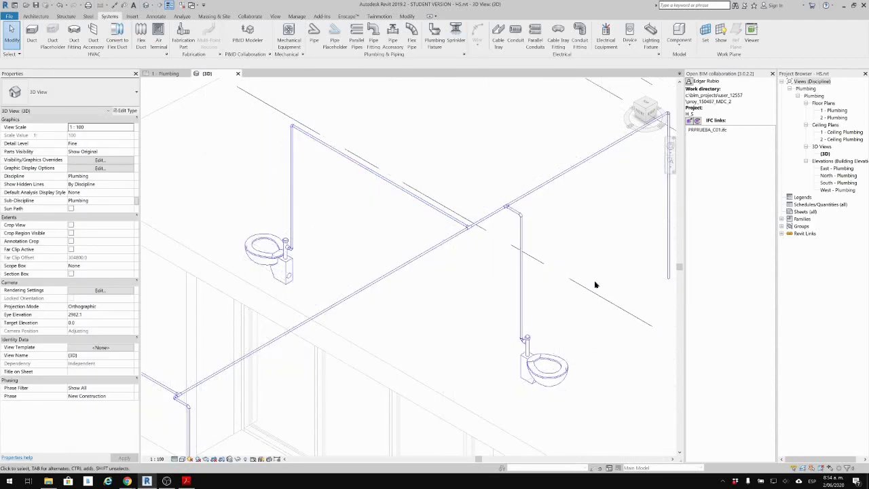
pyautogui.scroll(3, 596, 285)
pyautogui.scroll(-1, 548, 258)
pyautogui.scroll(1, 586, 260)
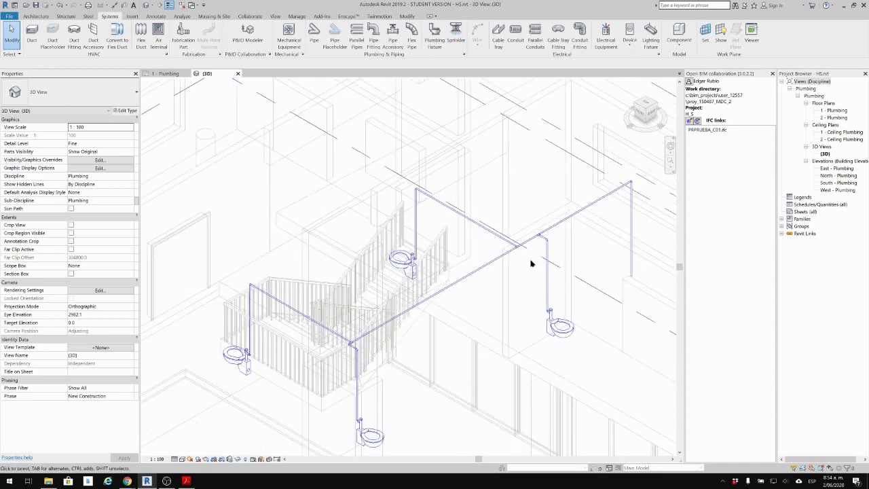
pyautogui.scroll(-1, 586, 246)
pyautogui.moveTo(586, 247); pyautogui.dragTo(477, 204, button='middle')
pyautogui.scroll(-1, 566, 192)
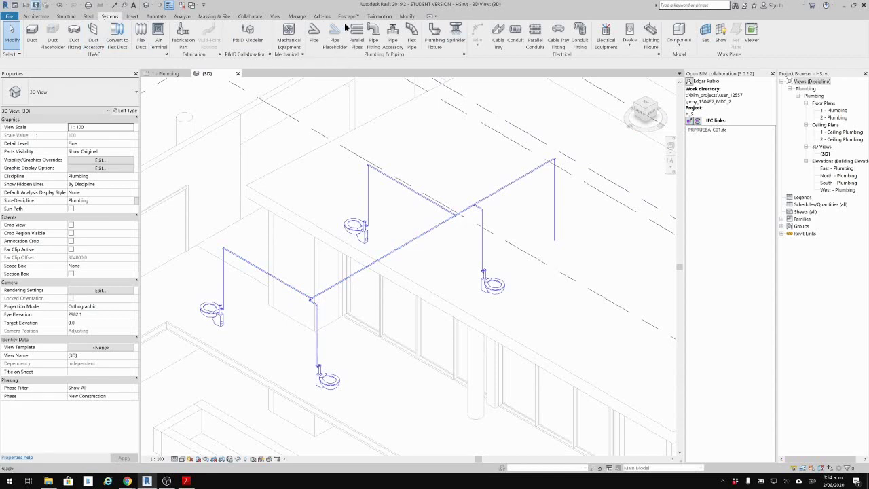
# Start exporting the plumbing model's IFC file again through Open BIM collaboration.
pyautogui.click(250, 17)
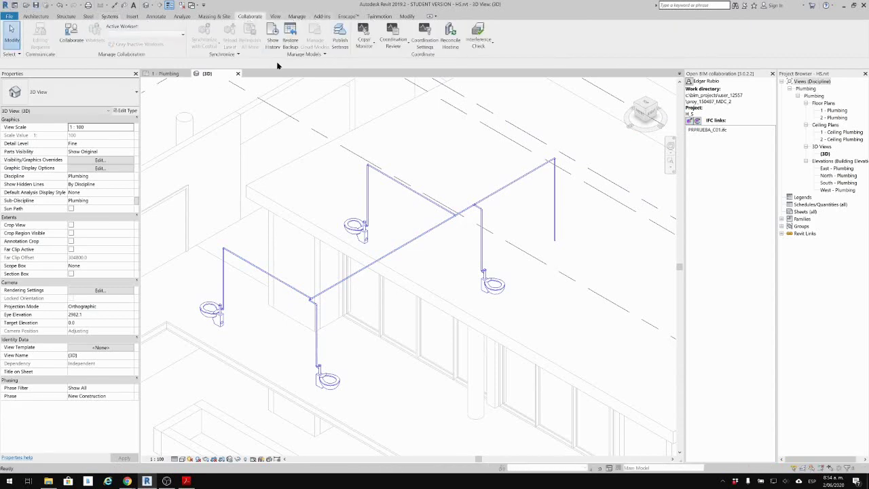
pyautogui.click(321, 16)
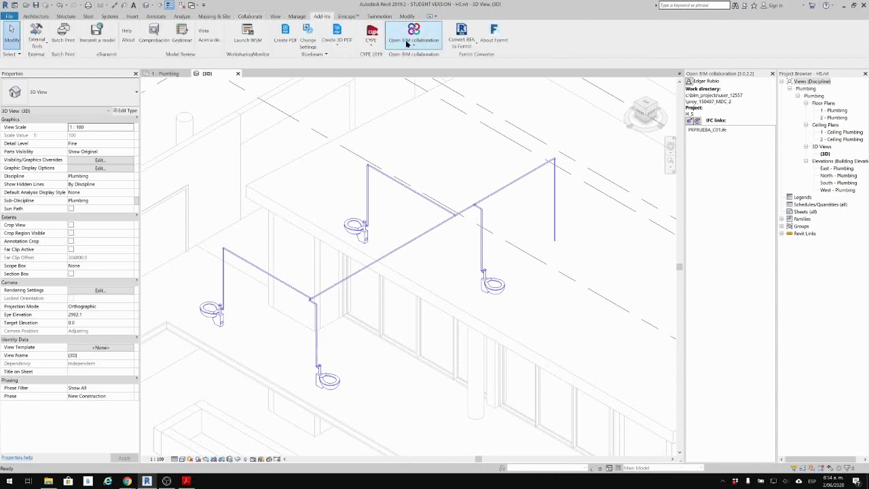
pyautogui.click(405, 42)
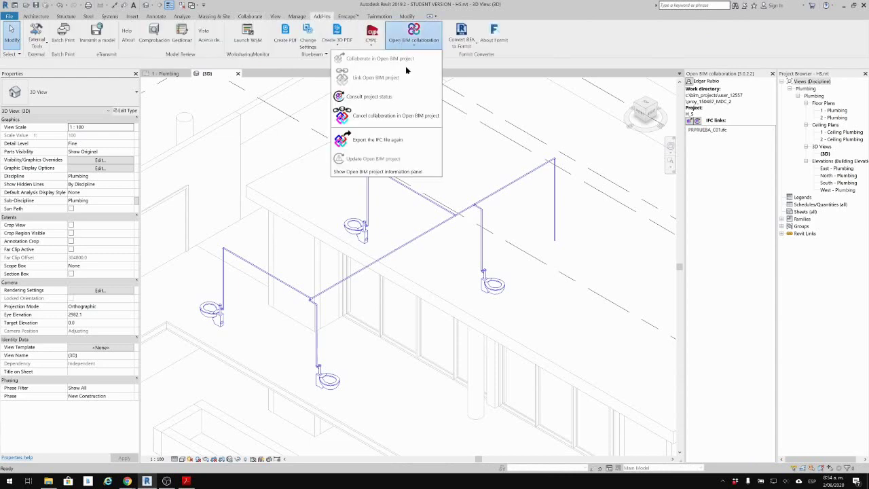
pyautogui.click(392, 141)
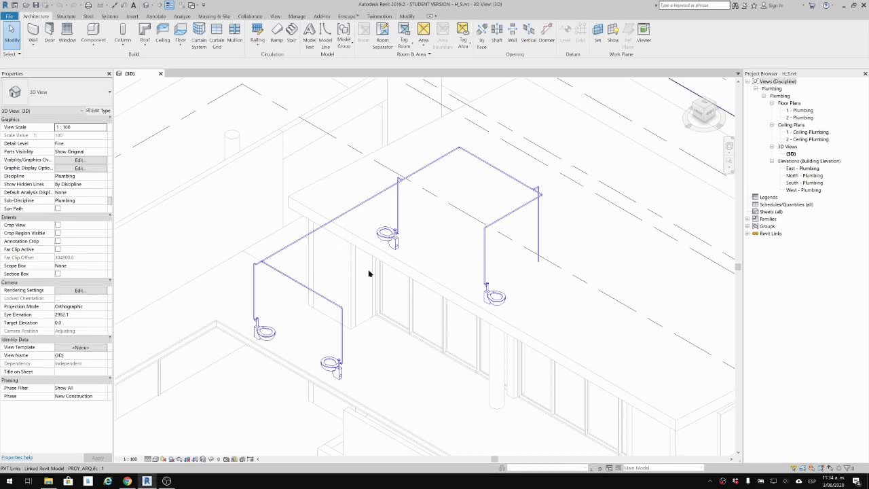
# Export the H_S plumbing model's IFC file again to the Open BIM project, generating the 3D model (.glTF) without exporting links.
pyautogui.scroll(-2, 360, 258)
pyautogui.scroll(1, 347, 179)
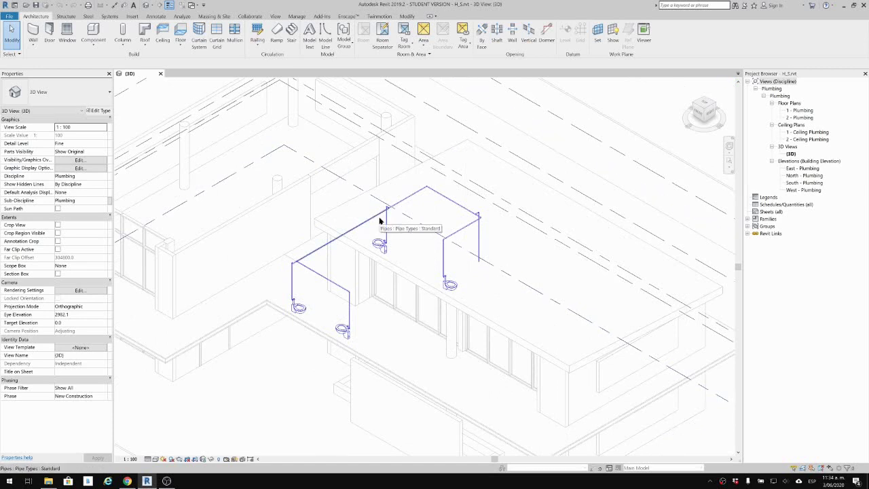
pyautogui.scroll(-2, 455, 217)
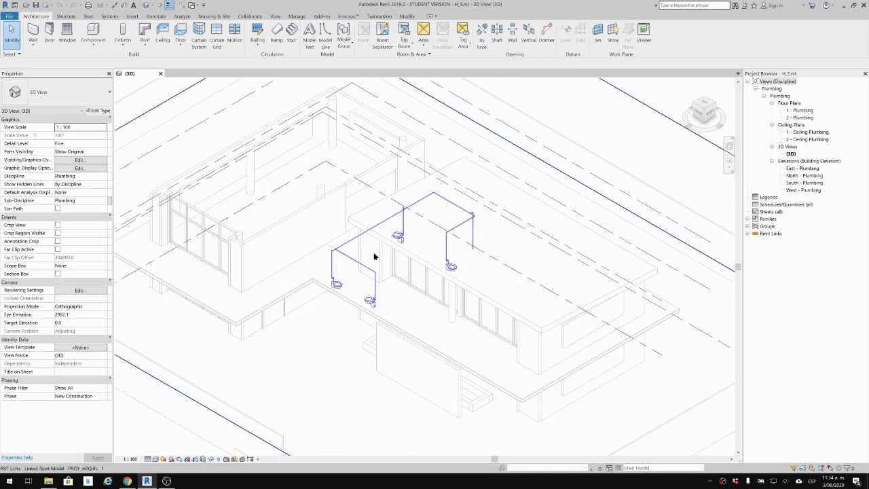
pyautogui.scroll(3, 374, 256)
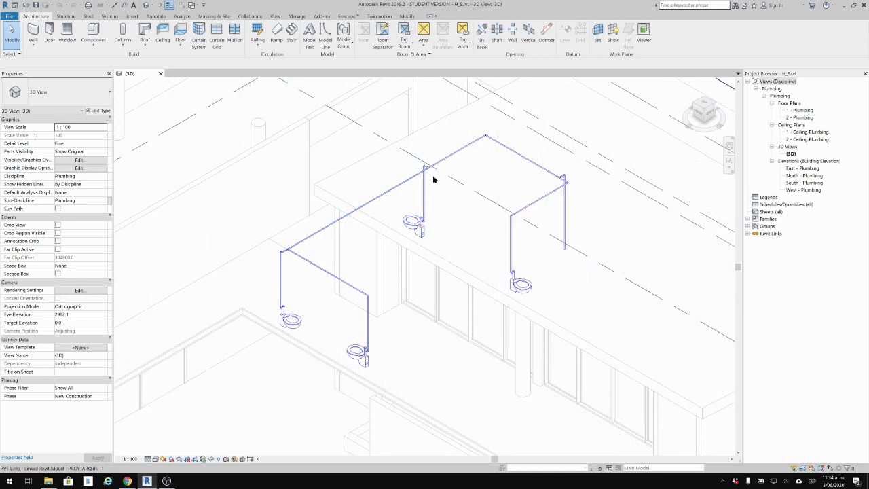
pyautogui.click(322, 17)
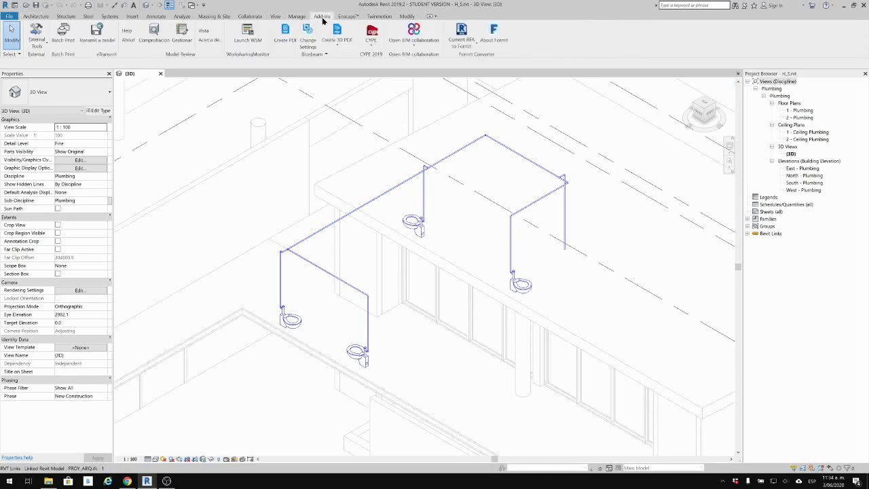
pyautogui.click(404, 42)
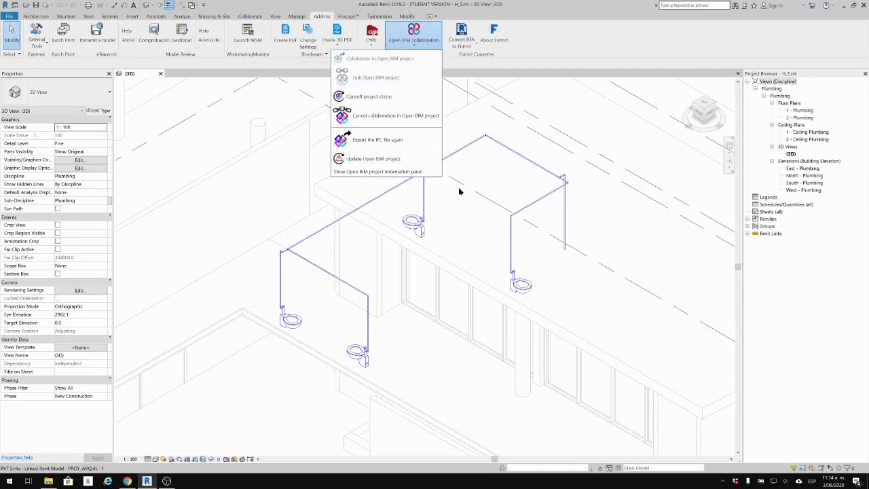
pyautogui.click(406, 140)
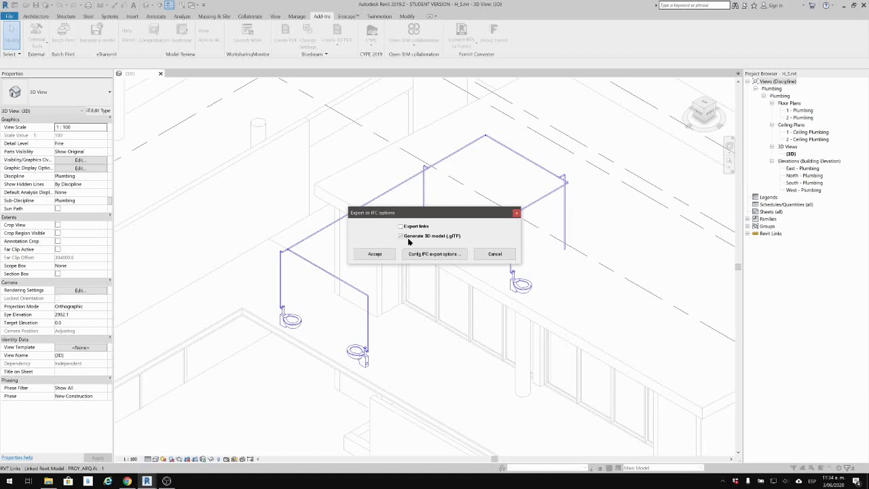
pyautogui.click(376, 254)
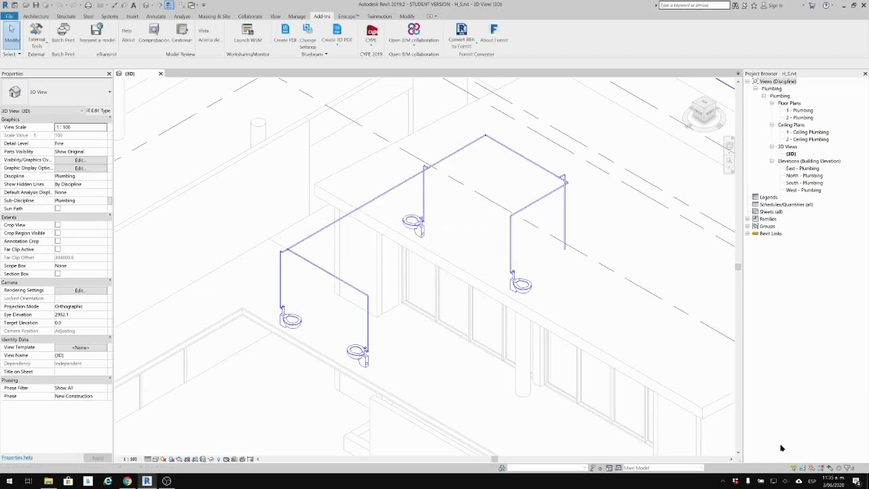
# Check the upload of SUM_AF.ifc to project MDC_01-RED in BIMserver.center Sync.
pyautogui.click(724, 481)
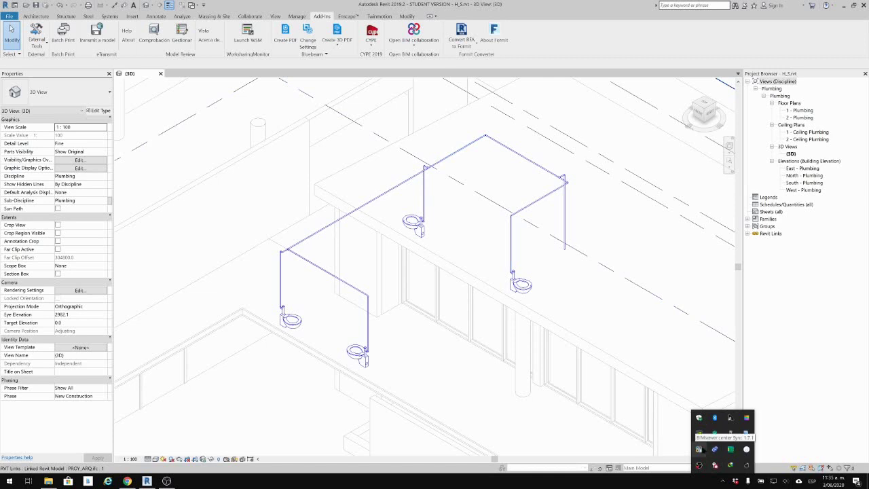
pyautogui.click(700, 448)
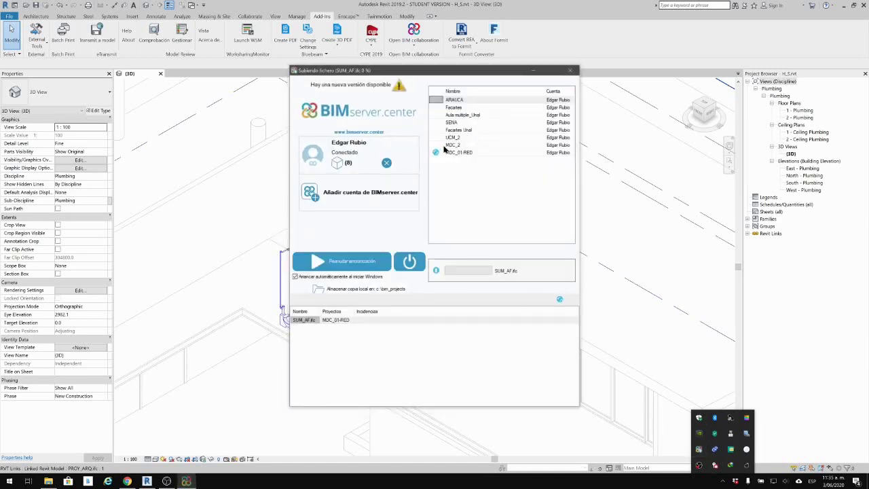
pyautogui.click(463, 285)
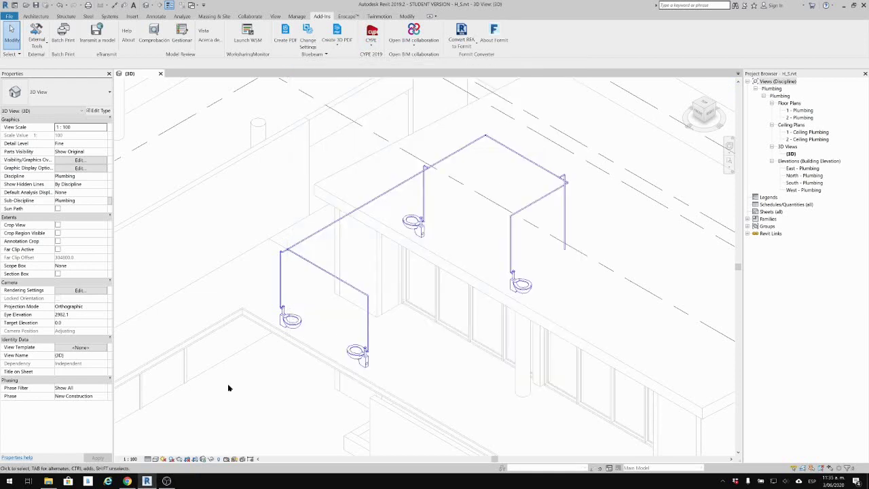
# Switch to Chrome and open bimserver.center in a new tab.
pyautogui.click(127, 480)
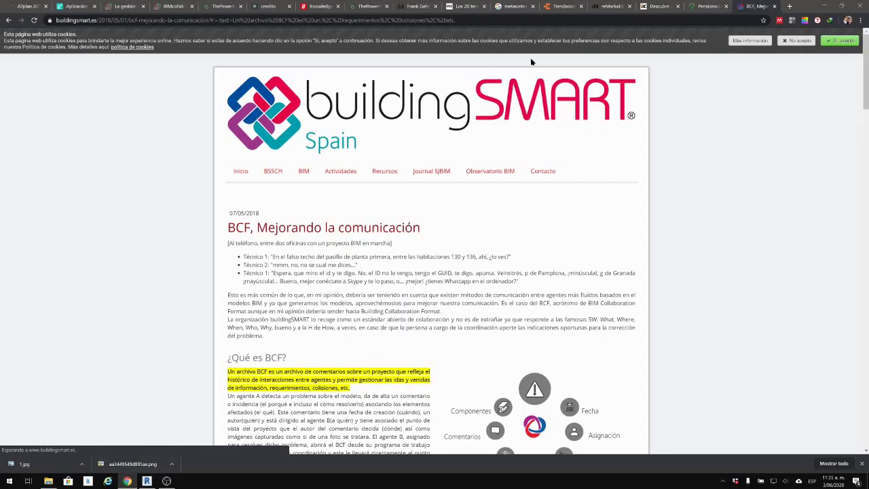
pyautogui.click(791, 6)
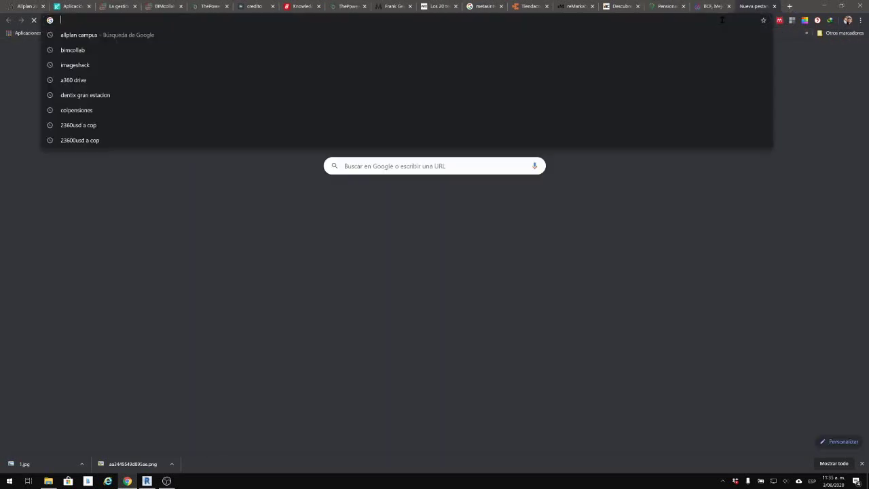
pyautogui.write('bimserver.center')
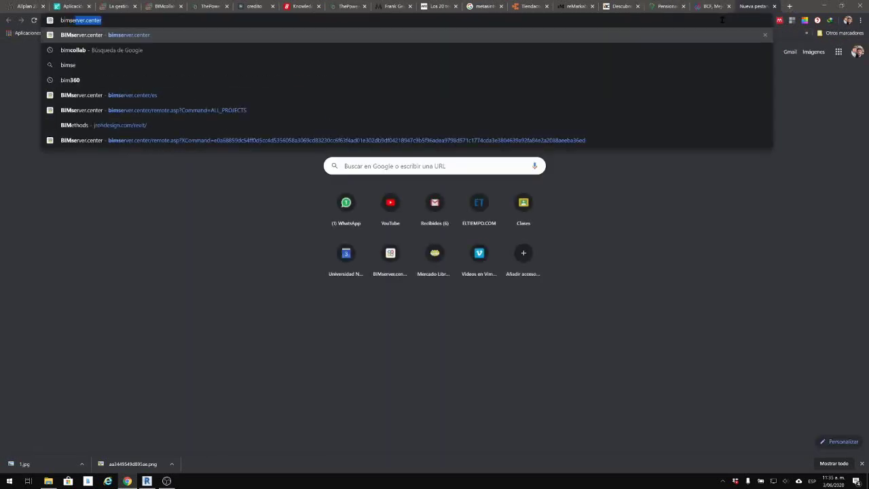
pyautogui.press('Return')
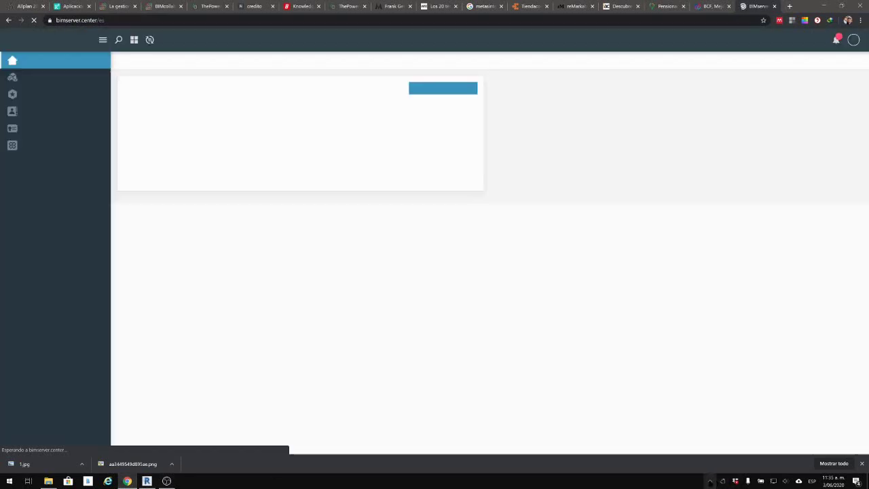
# Check the synchronization status again in BIMserver.center Sync and minimize its window.
pyautogui.click(723, 481)
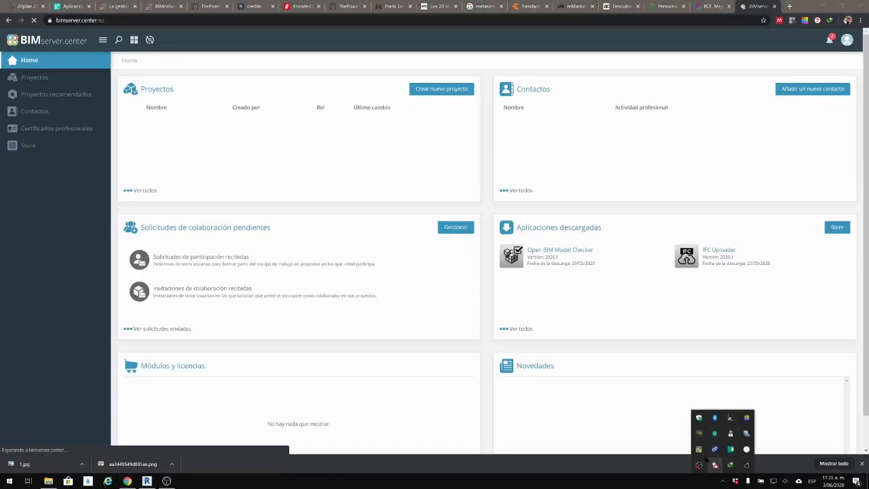
pyautogui.click(699, 450)
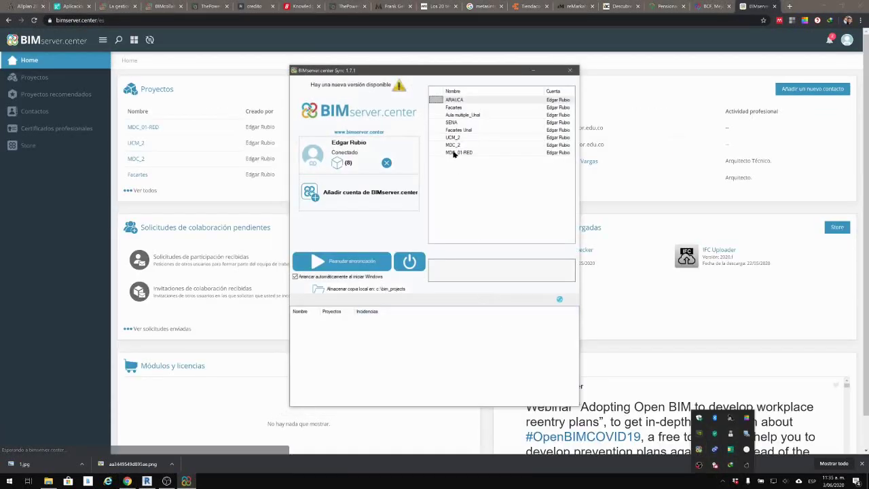
pyautogui.click(534, 70)
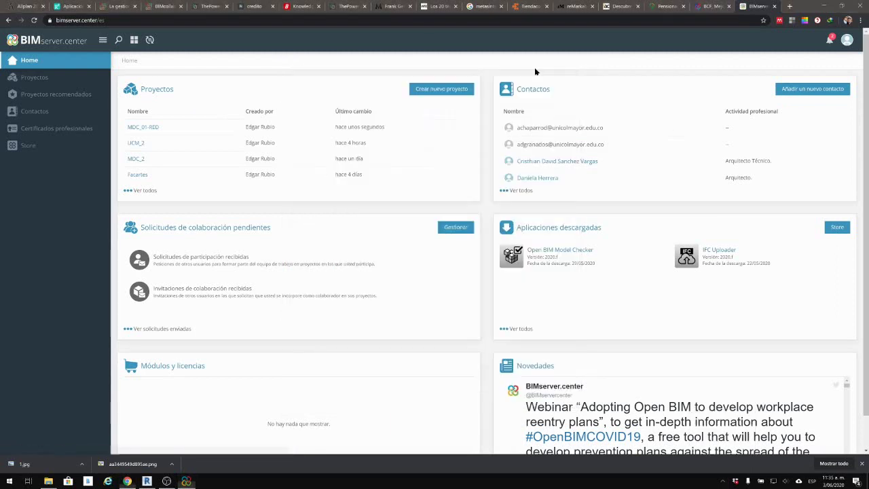
# Open project MDC_01-RED on BIMserver.center and inspect the staircase area in its 3D viewer.
pyautogui.click(143, 127)
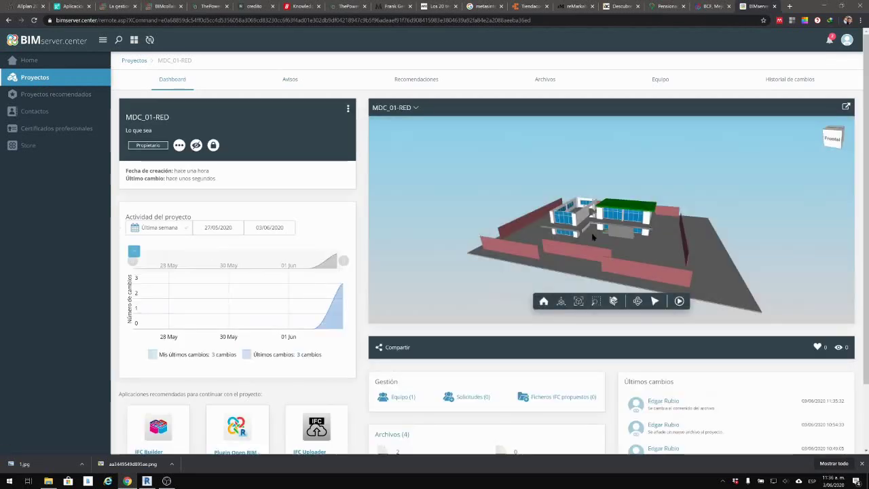
pyautogui.scroll(8, 593, 236)
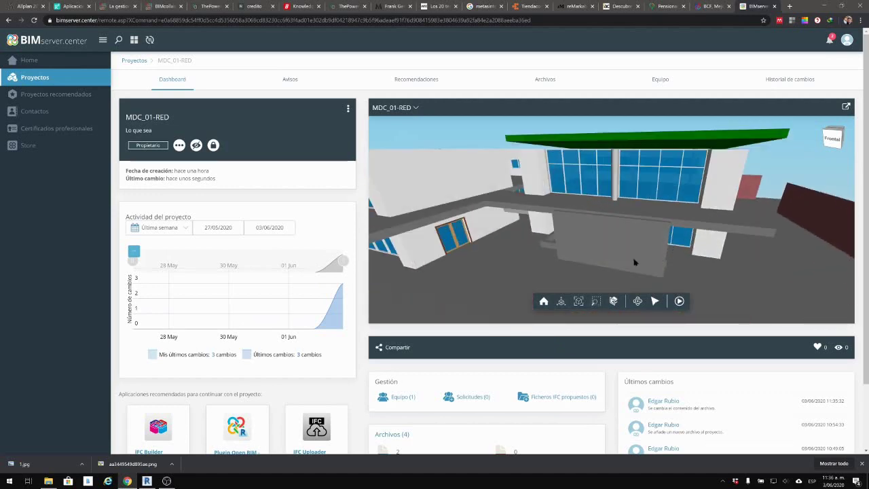
pyautogui.moveTo(635, 263); pyautogui.dragTo(723, 218)
pyautogui.moveTo(604, 218); pyautogui.dragTo(428, 114)
# Make the SUM_AF model visible and PROY_ARQ transparent in the project viewer to inspect the pipes and water closets.
pyautogui.click(417, 109)
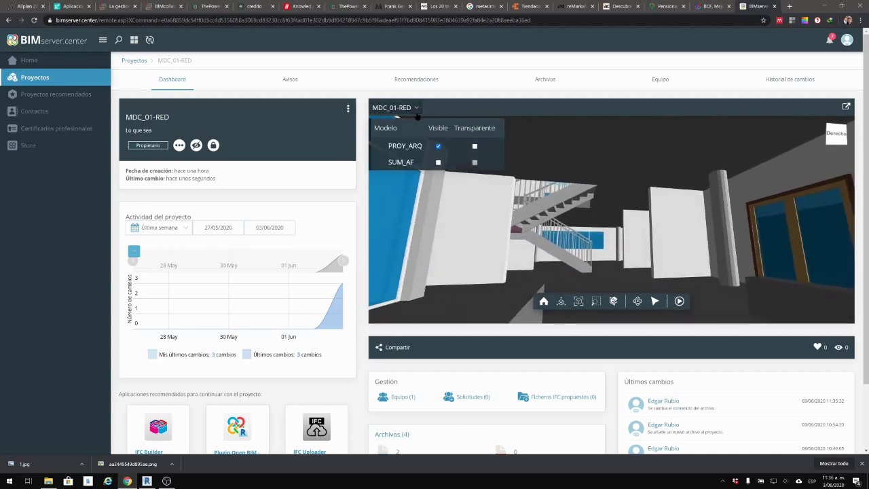
pyautogui.click(438, 161)
pyautogui.click(438, 162)
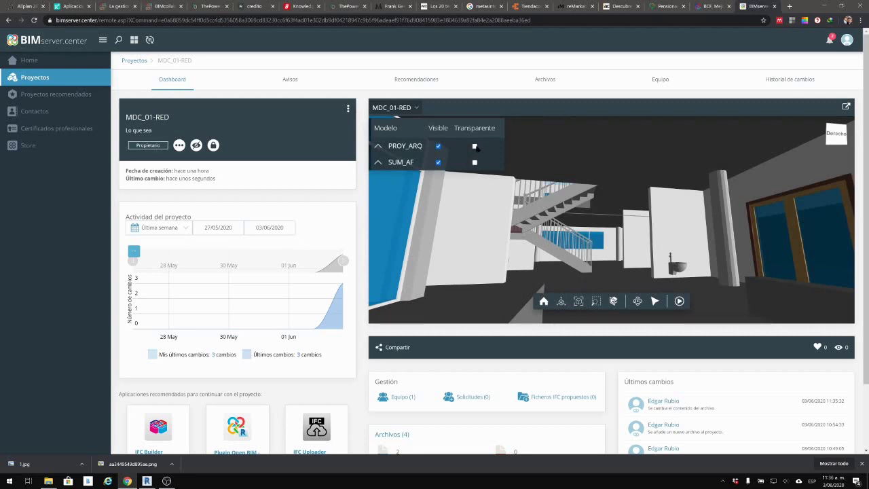
pyautogui.click(474, 146)
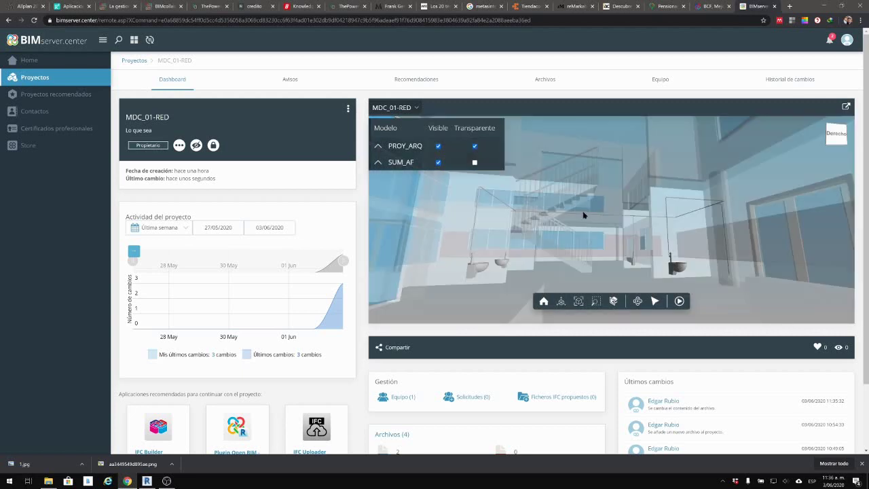
pyautogui.moveTo(624, 239); pyautogui.dragTo(549, 220)
pyautogui.moveTo(730, 200); pyautogui.dragTo(757, 207)
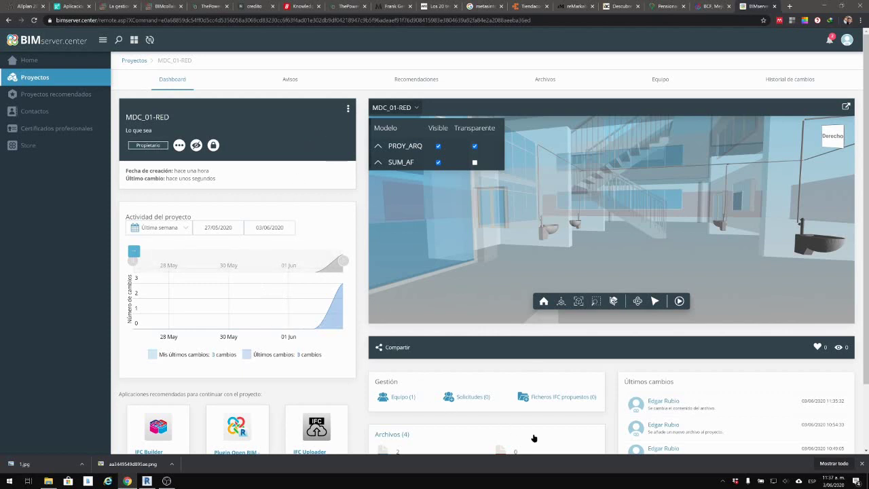
# Show the hidden system tray icons.
pyautogui.click(722, 480)
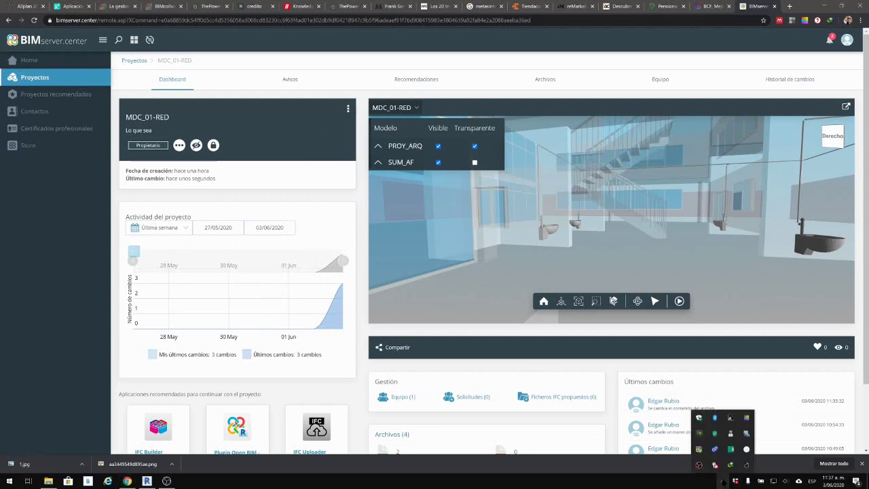